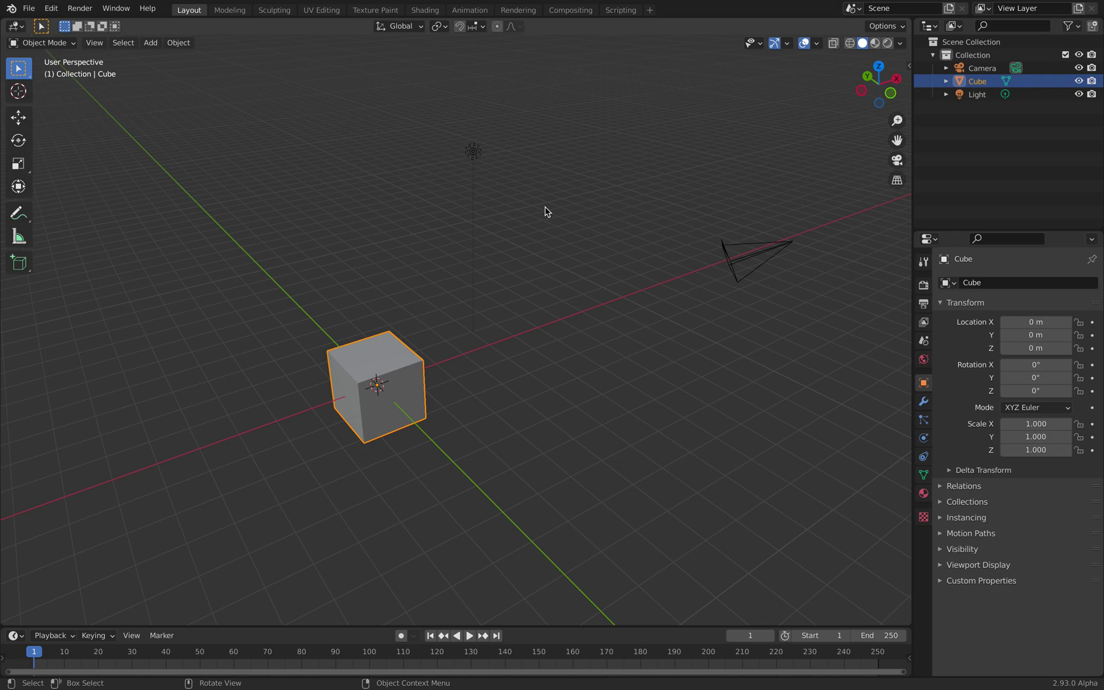
- Delete the default camera and light from the scene, keeping only the cube
middle_drag(548, 258, 543, 254)
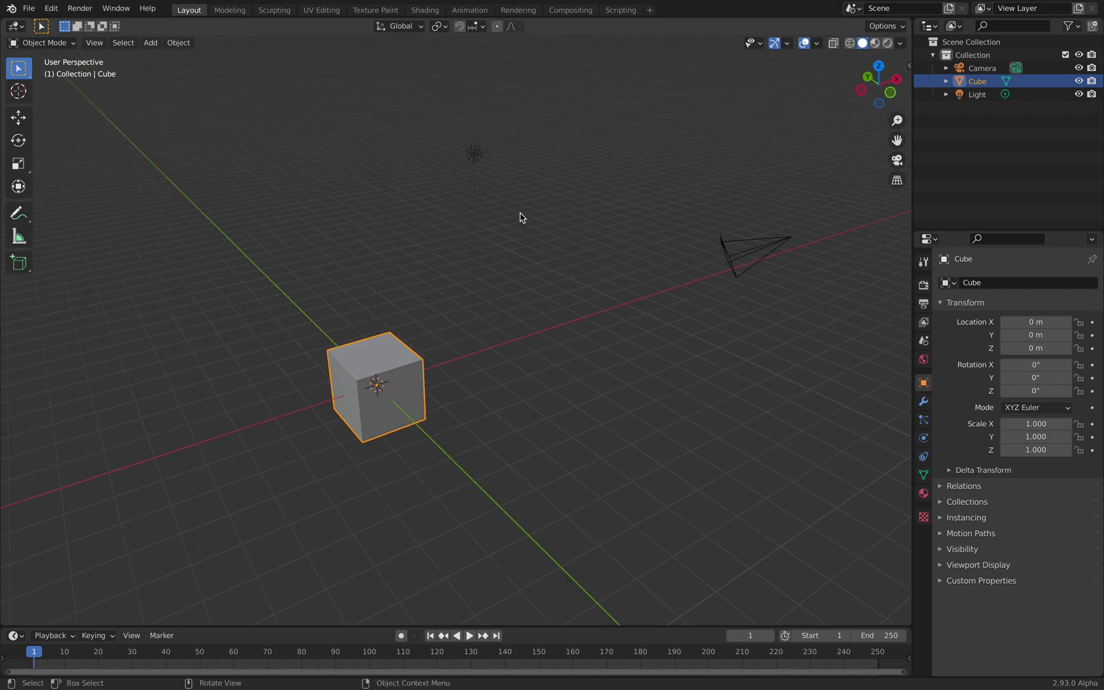
click(472, 156)
click(733, 246)
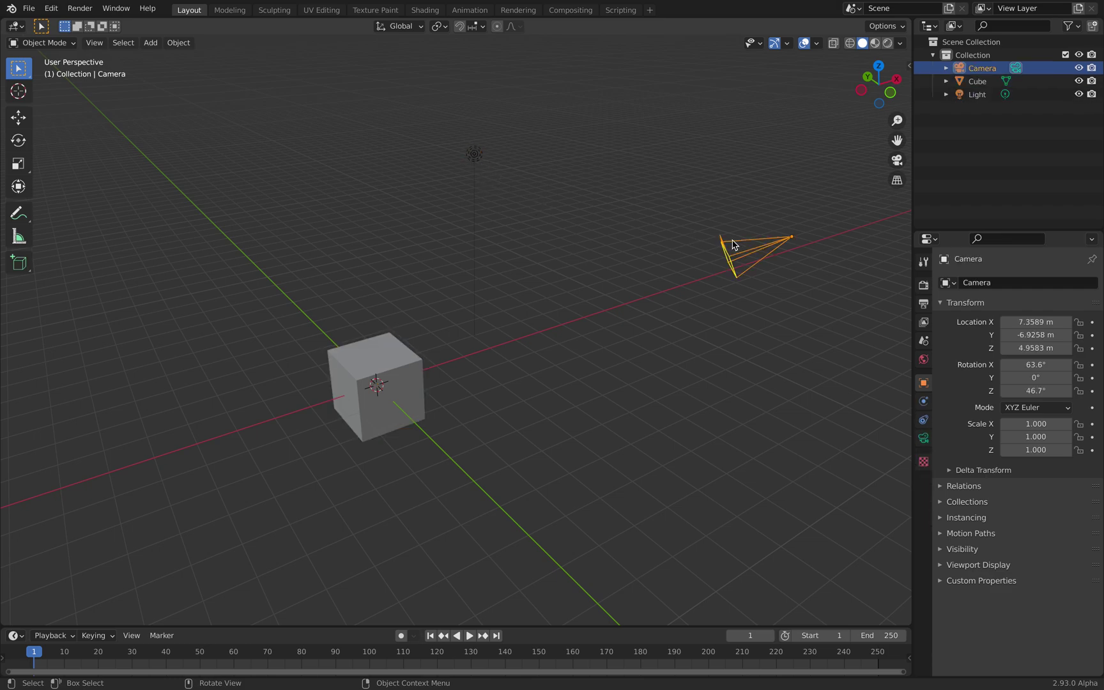
click(399, 359)
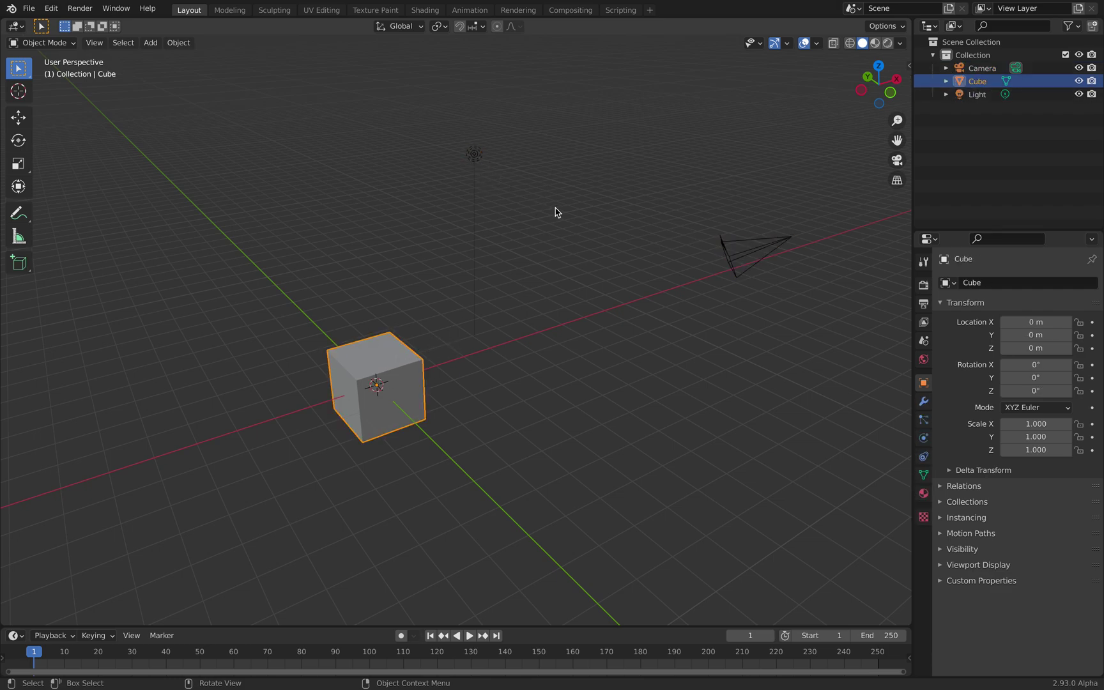
click(478, 157)
shift+click(734, 246)
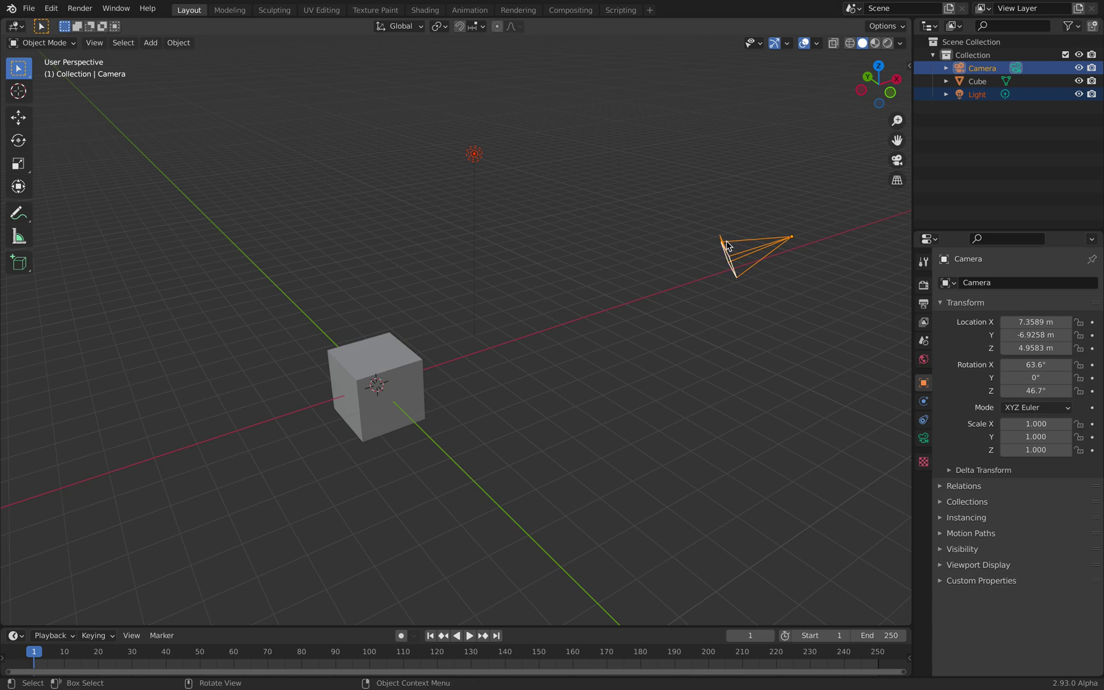
key(x)
click(689, 231)
- Merge all of the cube's vertices into a single vertex at its center and return to Object Mode
scroll(498, 329, up, 3)
click(546, 339)
scroll(530, 281, down, 2)
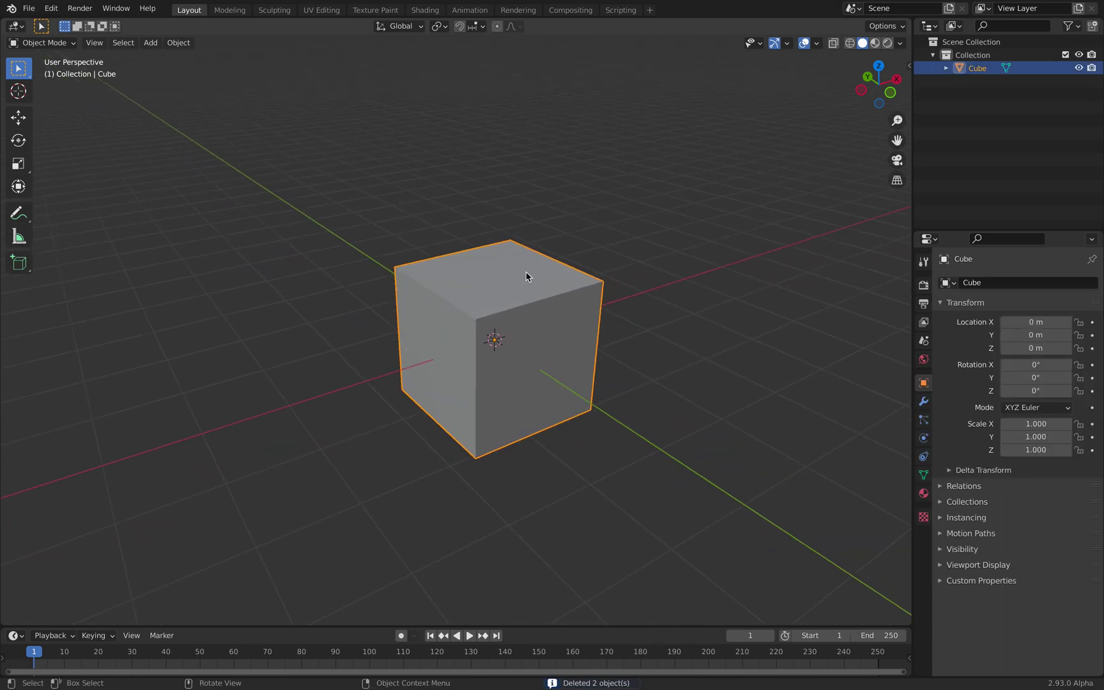
middle_drag(533, 273, 568, 273)
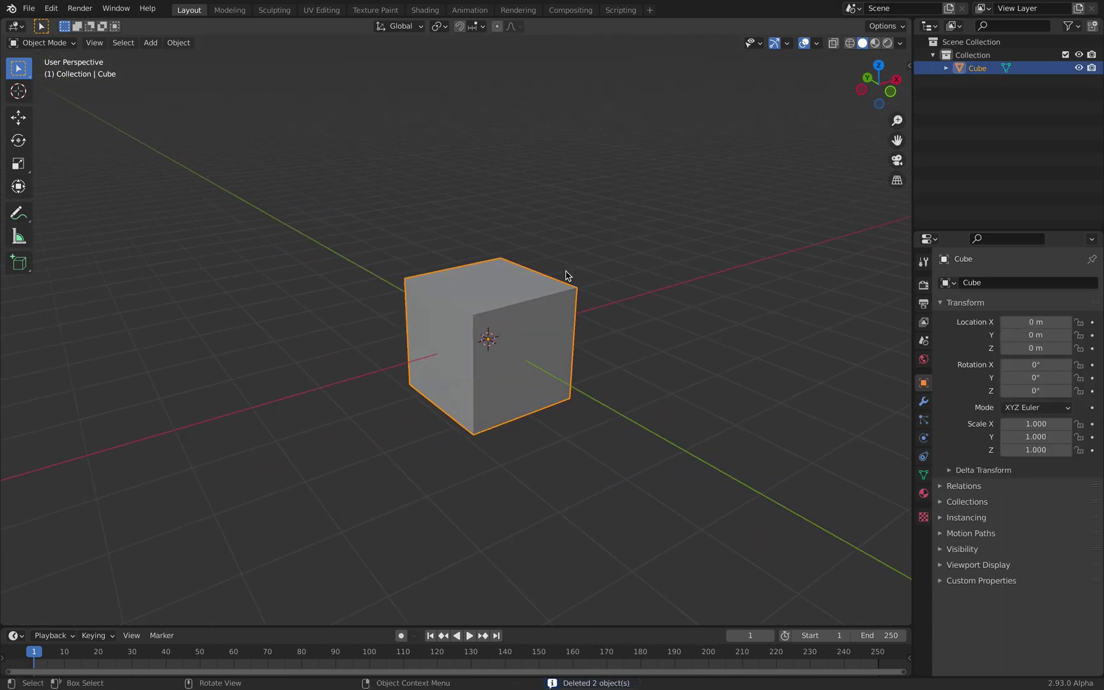
key(Tab)
right_click(565, 274)
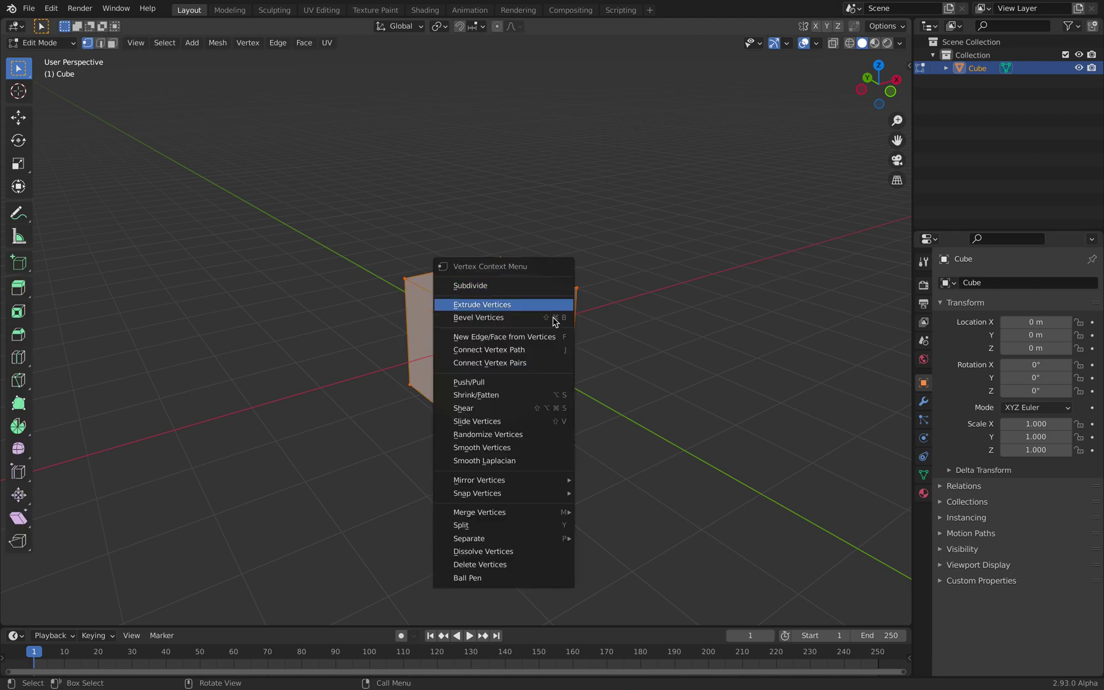
mouse_move(542, 514)
click(624, 515)
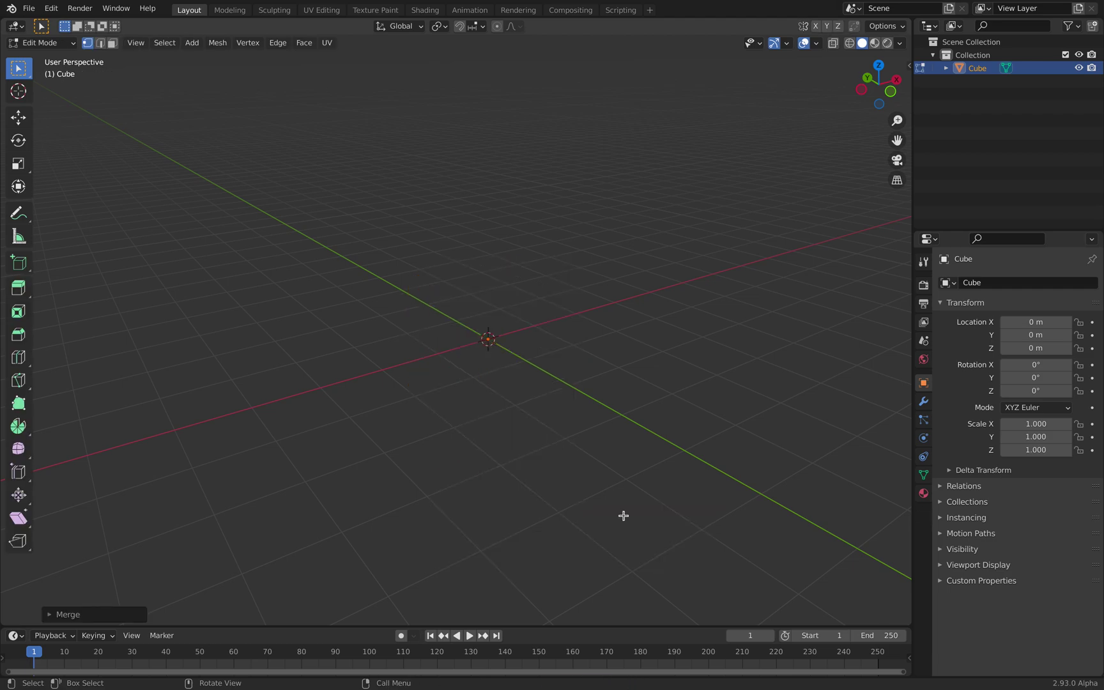
key(Tab)
- Rename the Cube object to "Single Vertex"
middle_drag(539, 345, 483, 377)
middle_drag(577, 382, 451, 307)
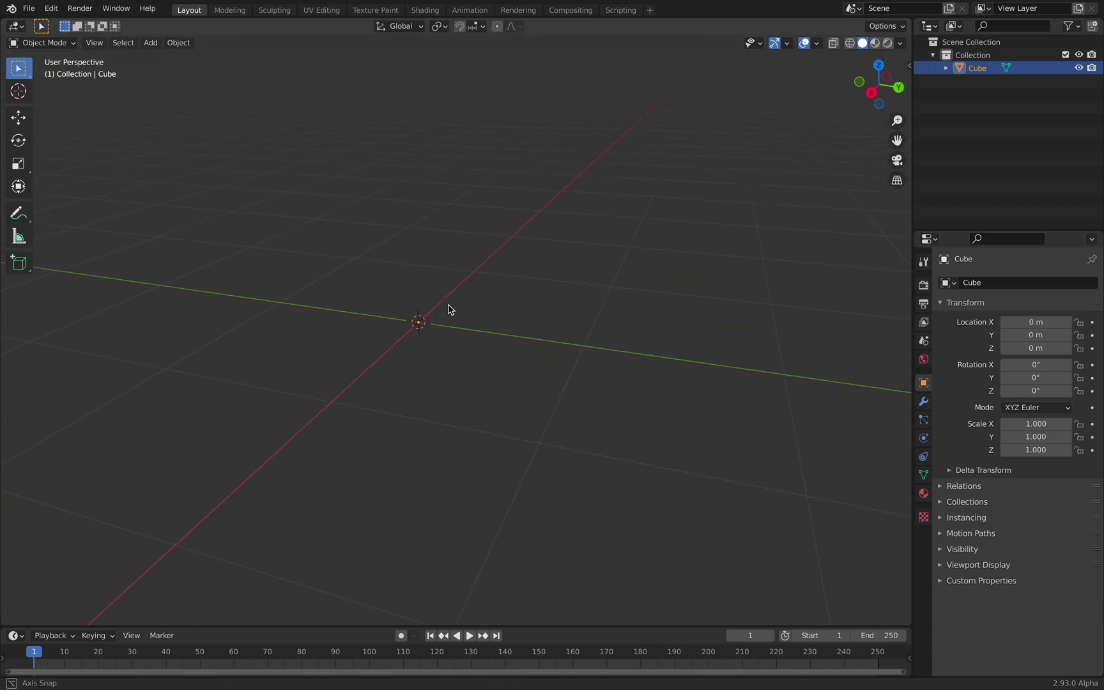
double_click(976, 69)
text(Single Vertex)
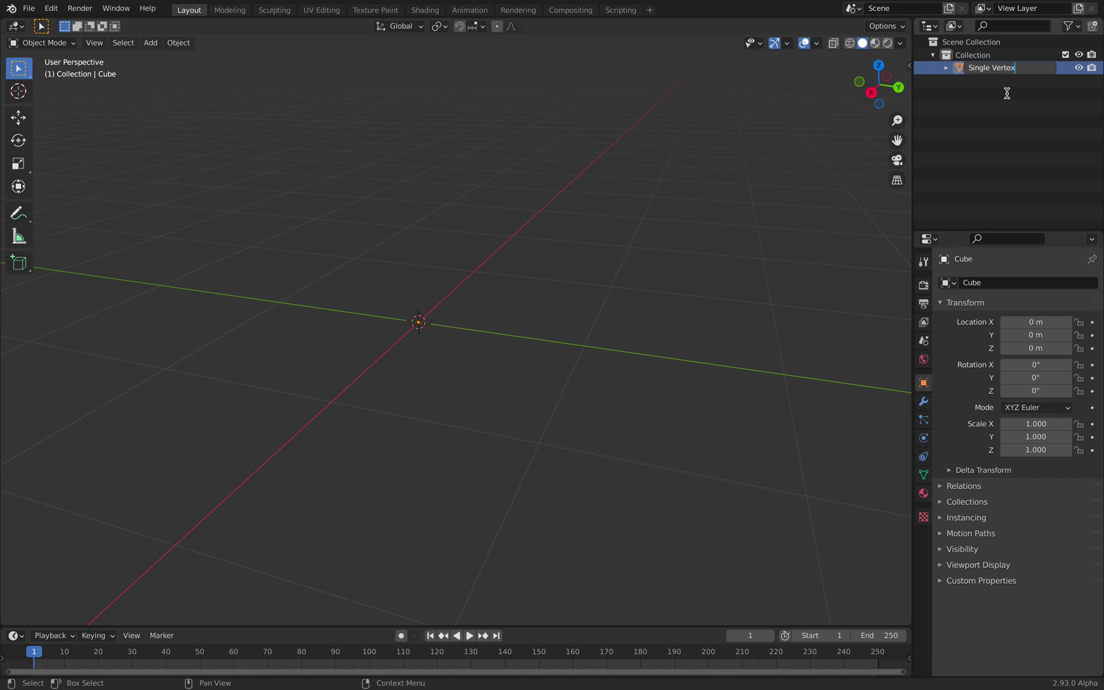
key(Return)
- Split the 3D viewport horizontally and change the upper area to the Geometry Node Editor
middle_drag(428, 269, 397, 375)
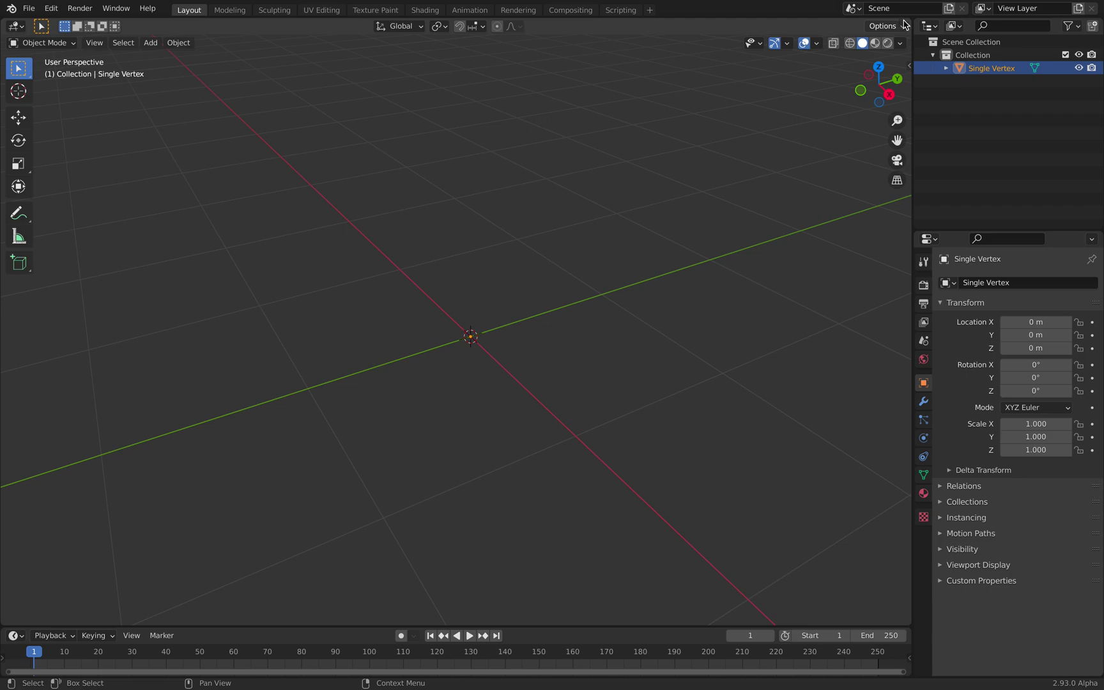
drag(908, 22, 866, 268)
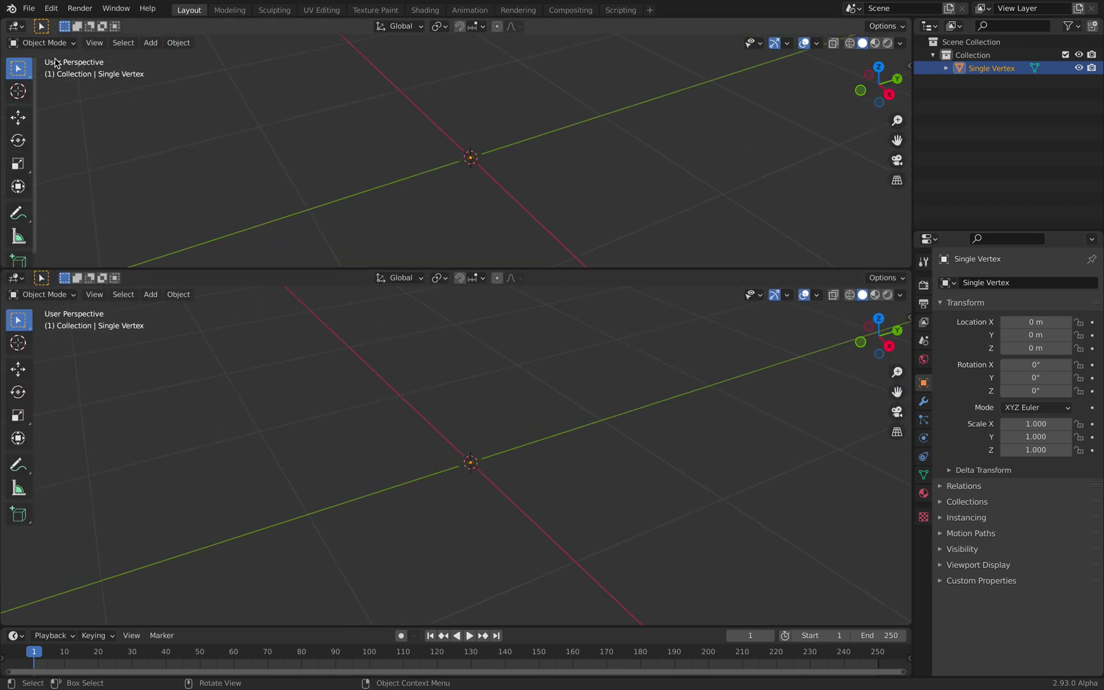
click(16, 25)
click(64, 137)
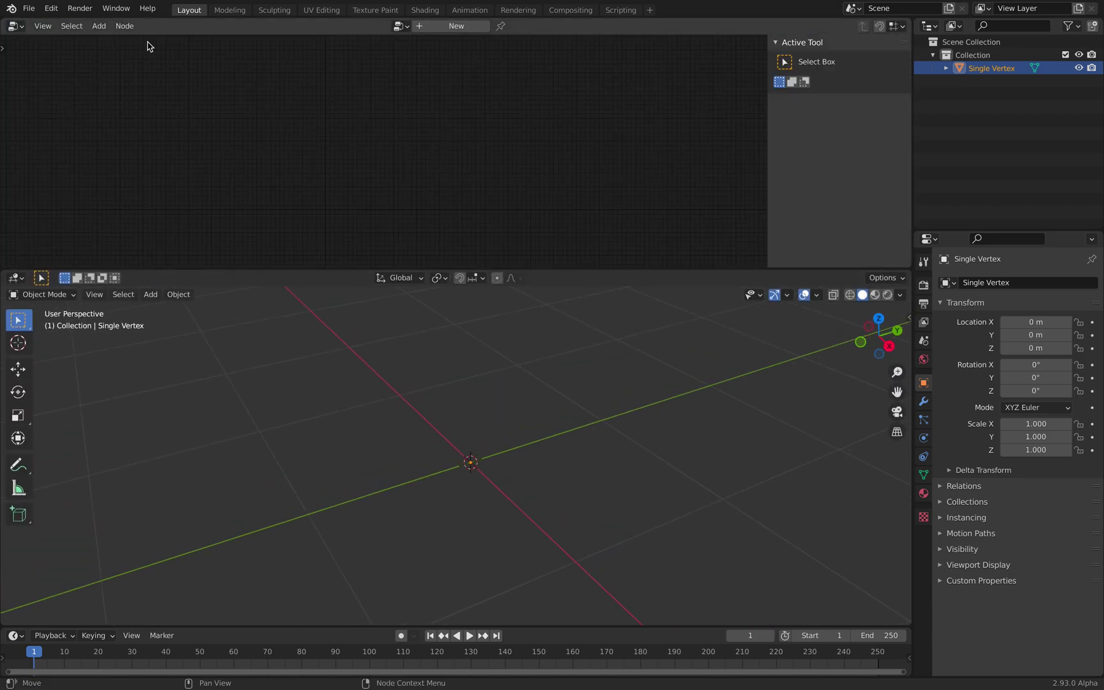
- Save the file on the Desktop as single_vertex_001.blend
click(29, 9)
click(66, 104)
double_click(377, 609)
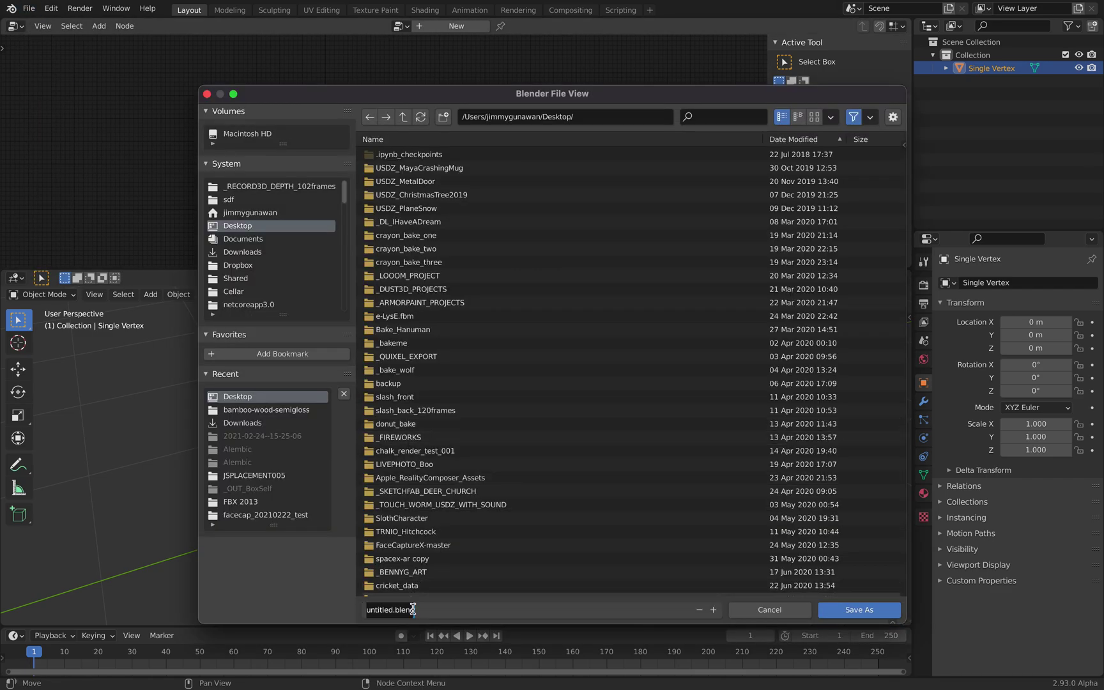
text(single_vertex_001)
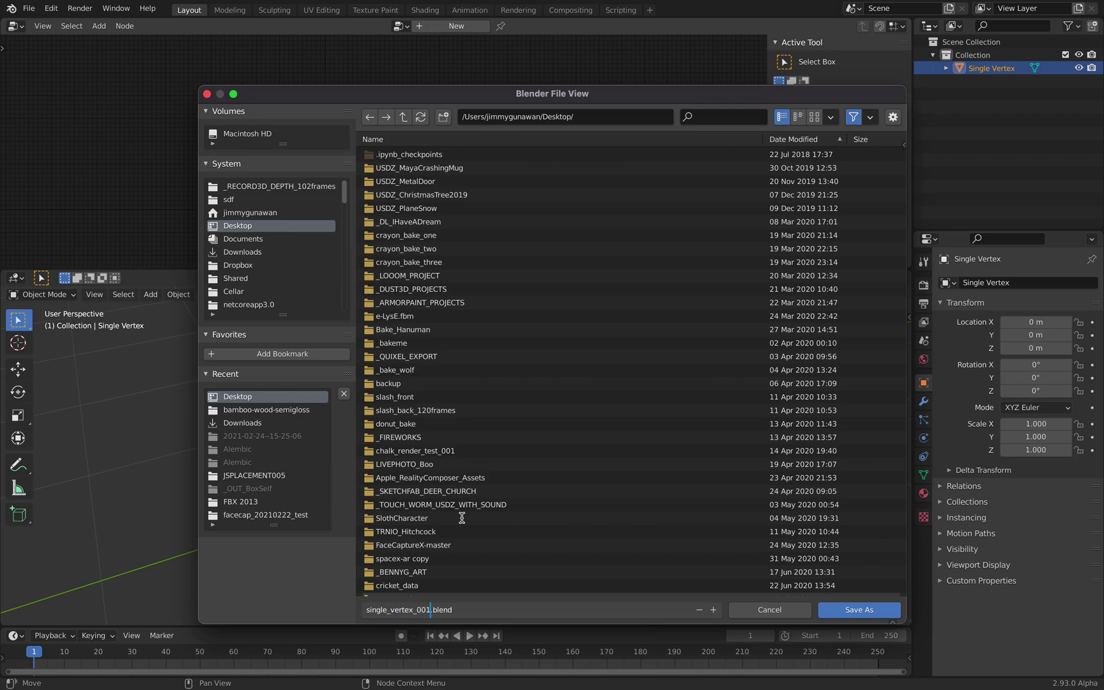
click(823, 612)
- Show the modifiers of the Single Vertex object and create a new geometry node tree for it
middle_drag(546, 487, 439, 458)
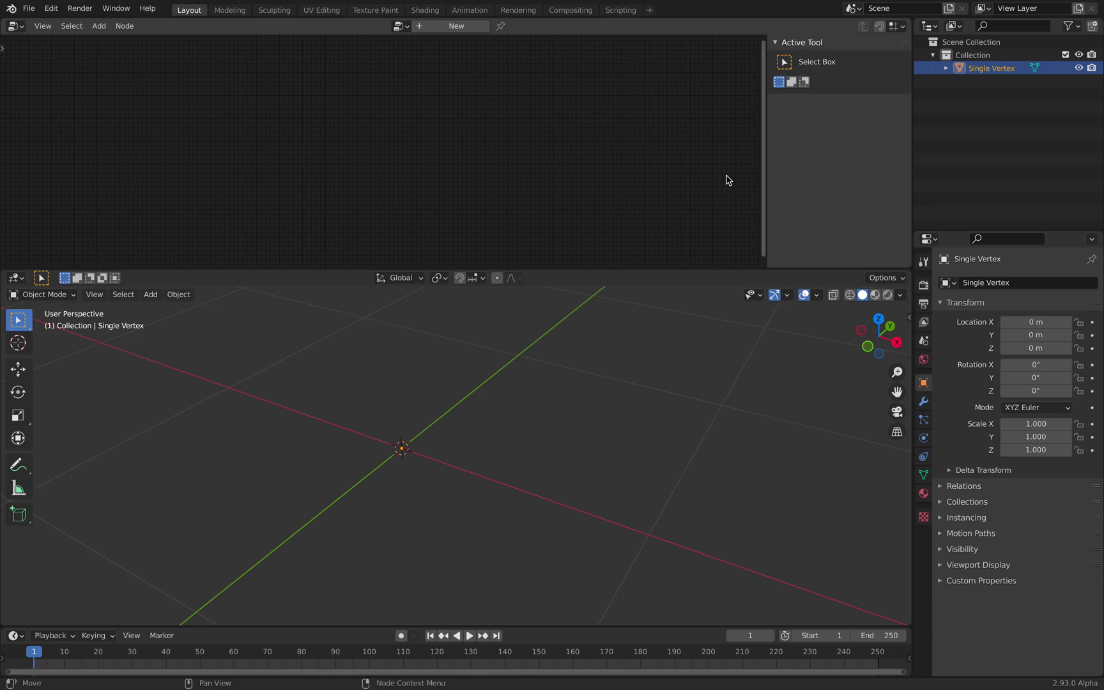
click(923, 402)
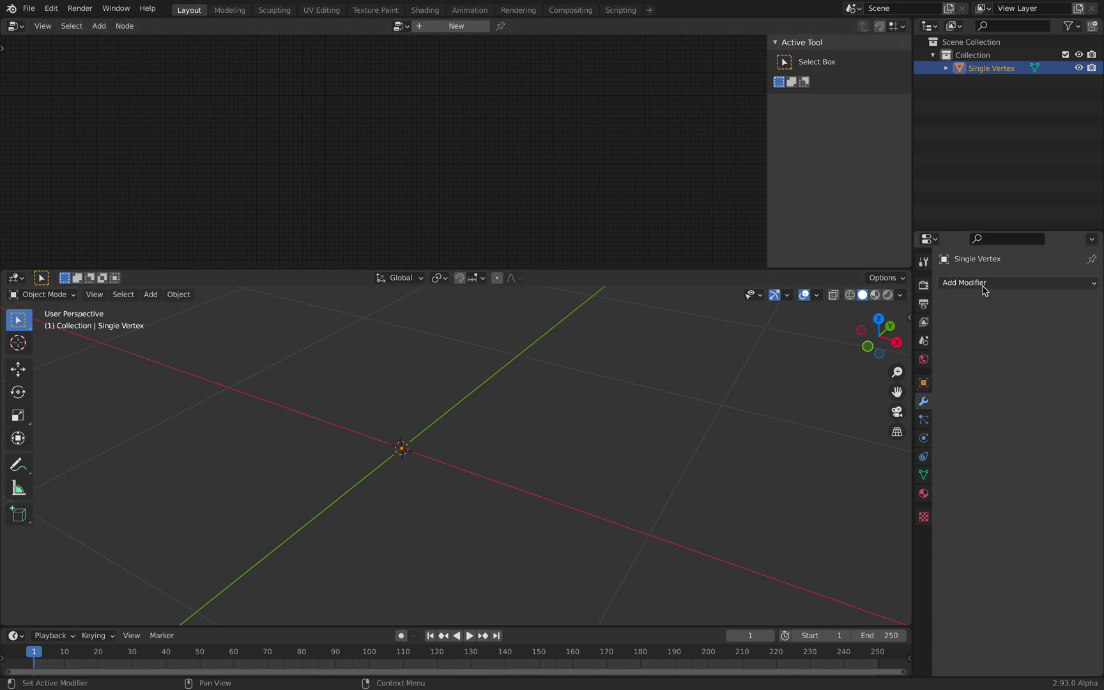
click(464, 27)
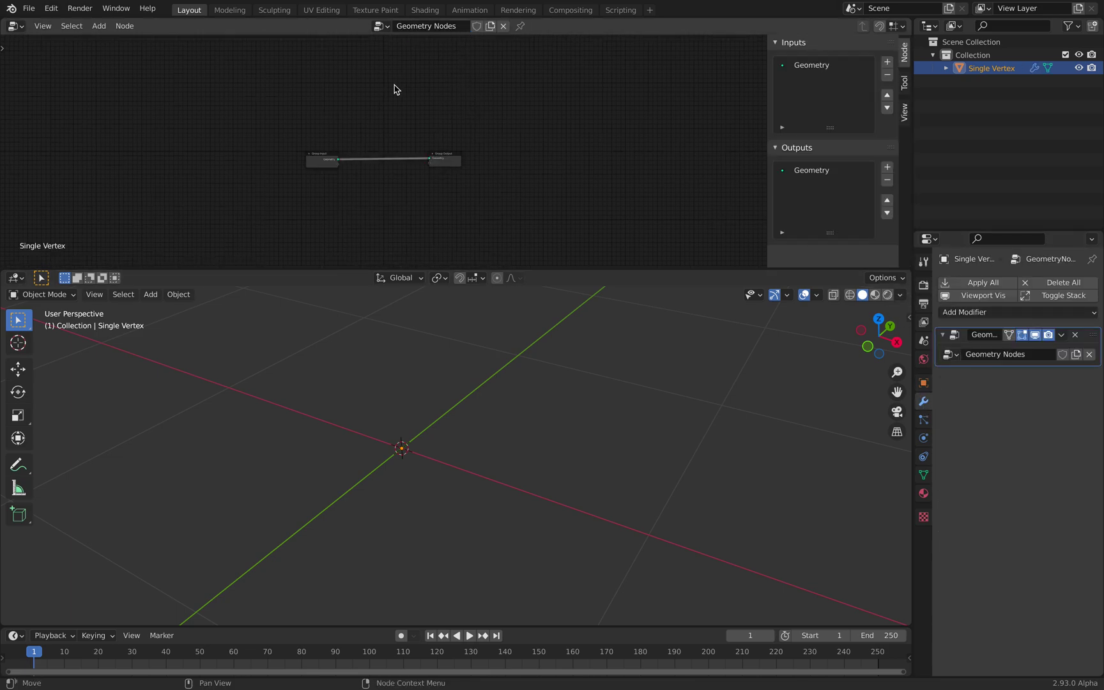
- Insert a Point Instance node between the Group Input and Group Output nodes
key(Home)
key(shift+a)
click(365, 112)
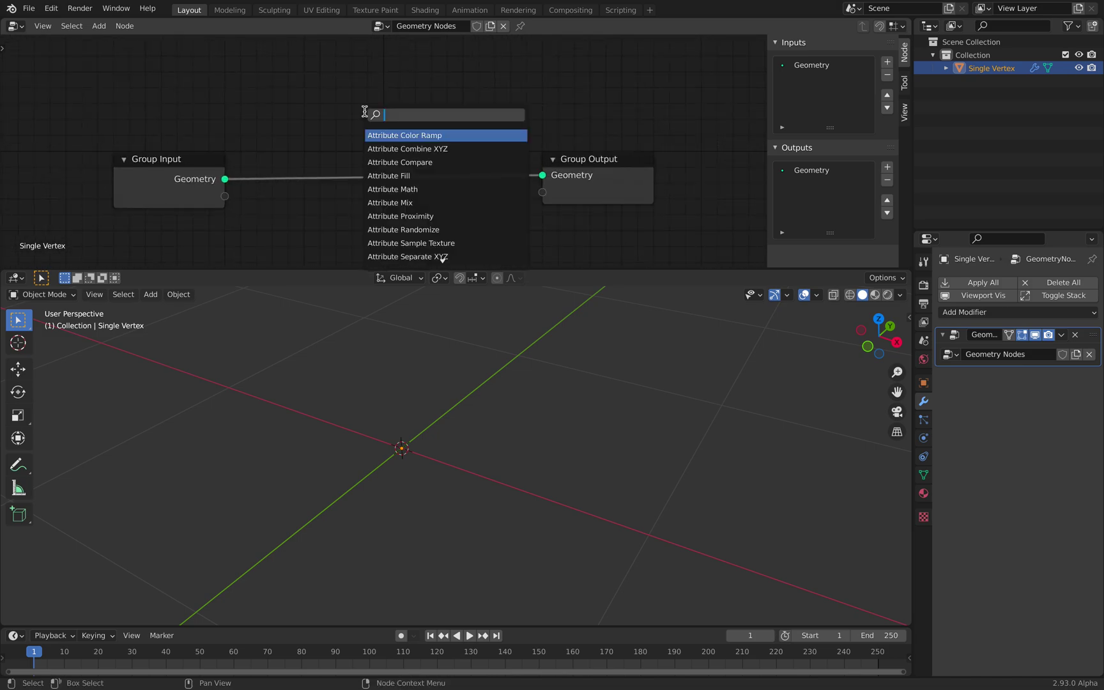
text(point inst)
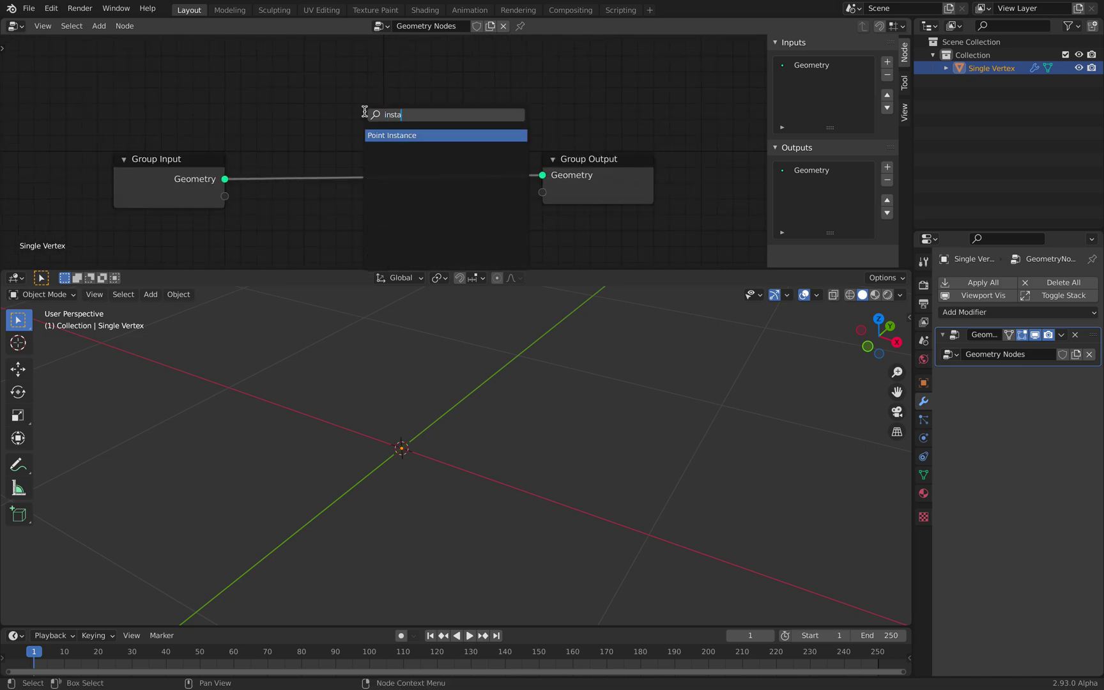
key(Return)
click(364, 115)
- Add a Monkey mesh to the scene and move it away from the origin
middle_drag(574, 441, 584, 409)
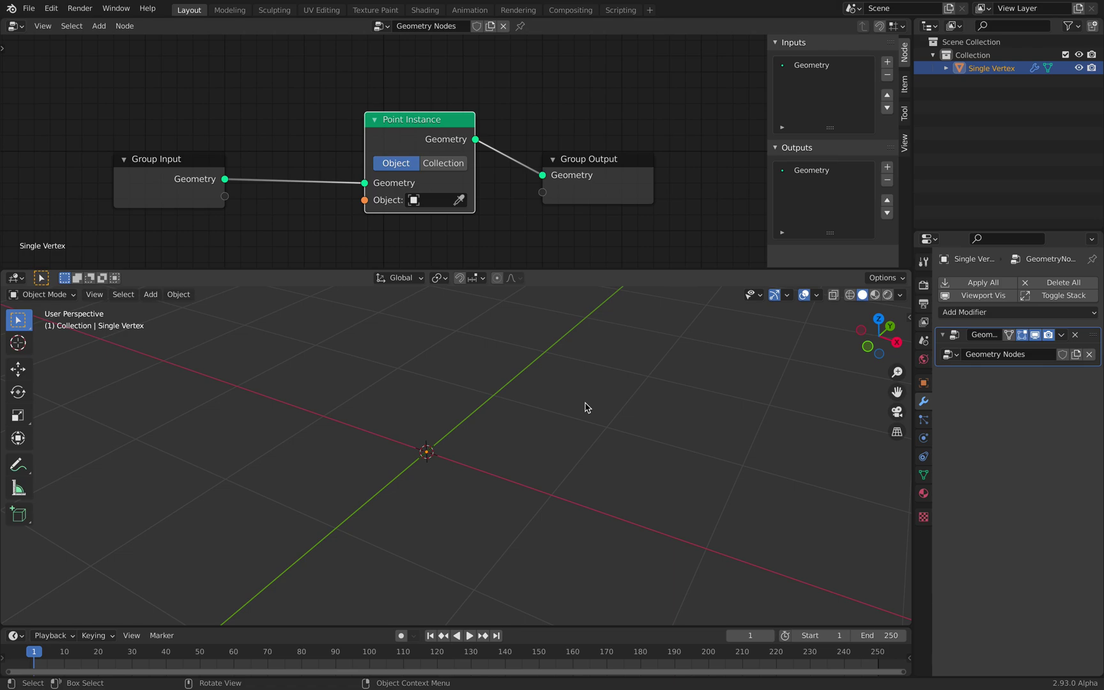
key(shift+a)
mouse_move(585, 404)
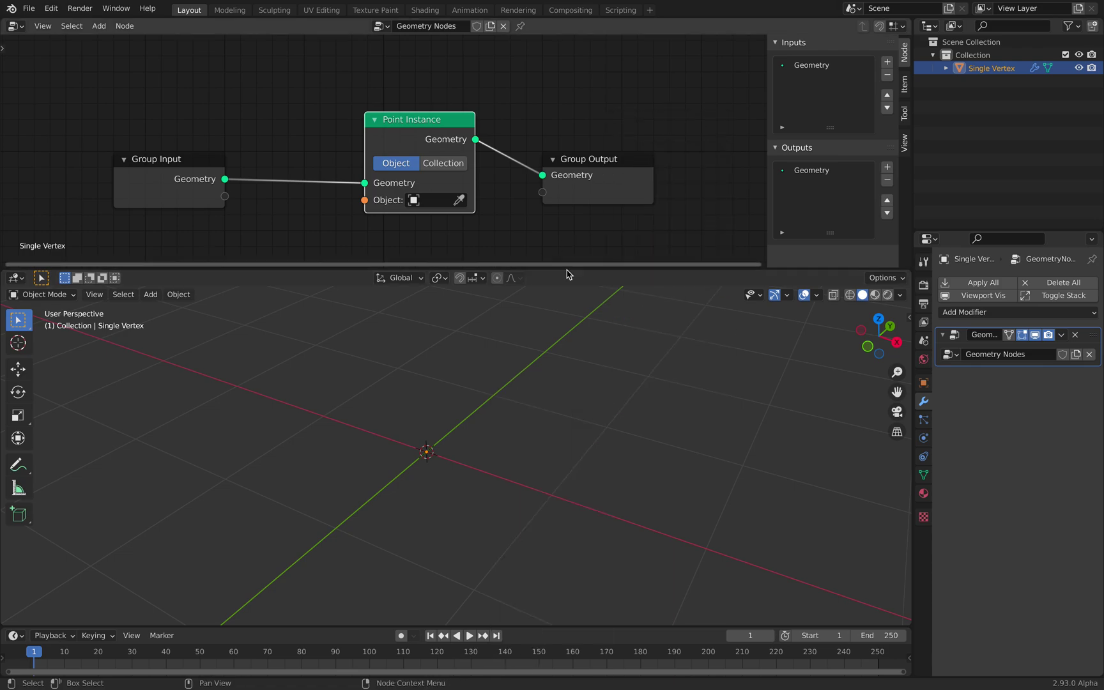
key(shift+a)
mouse_move(623, 345)
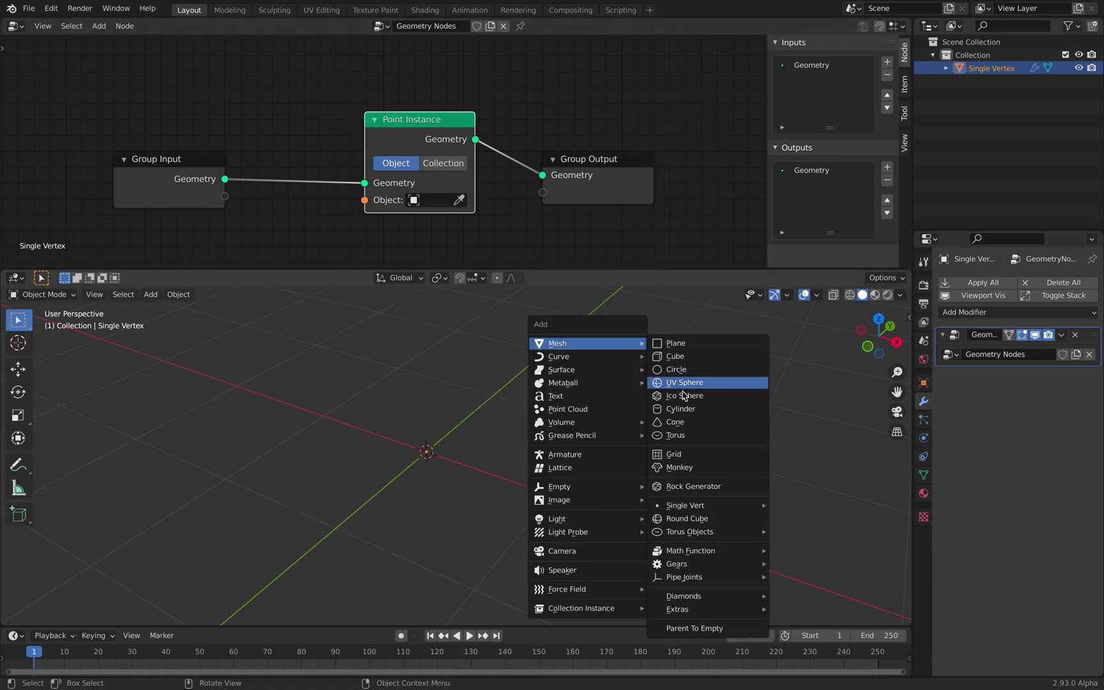
click(701, 467)
key(g)
click(715, 441)
- Scale the monkey down and move it farther from the origin
middle_drag(715, 441, 744, 428)
key(s)
click(573, 436)
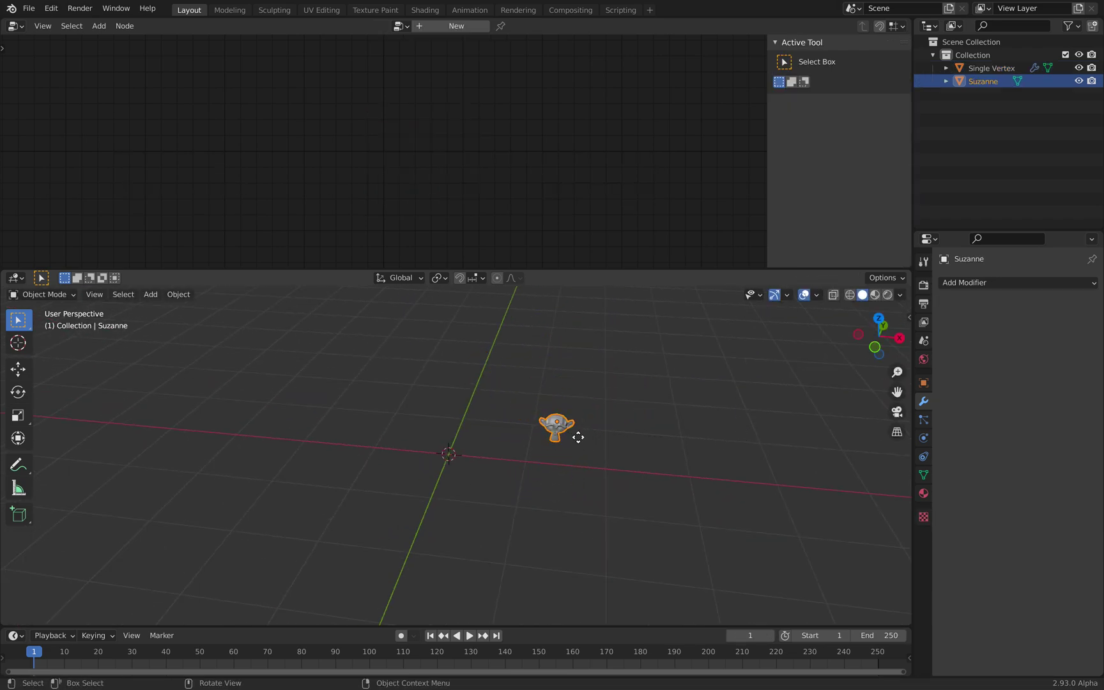
key(g)
click(694, 350)
- Set Suzanne as the object of the Point Instance node in the Single Vertex node tree
click(989, 68)
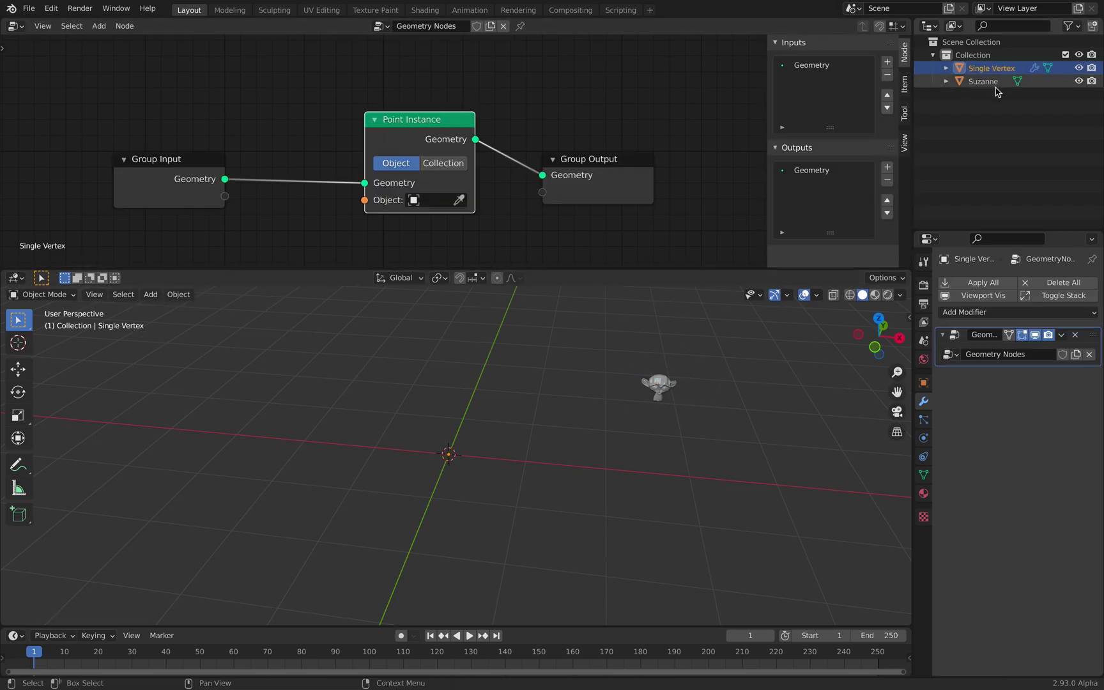
click(474, 208)
click(658, 383)
middle_drag(658, 383, 521, 355)
scroll(520, 355, up, 3)
scroll(448, 423, up, 2)
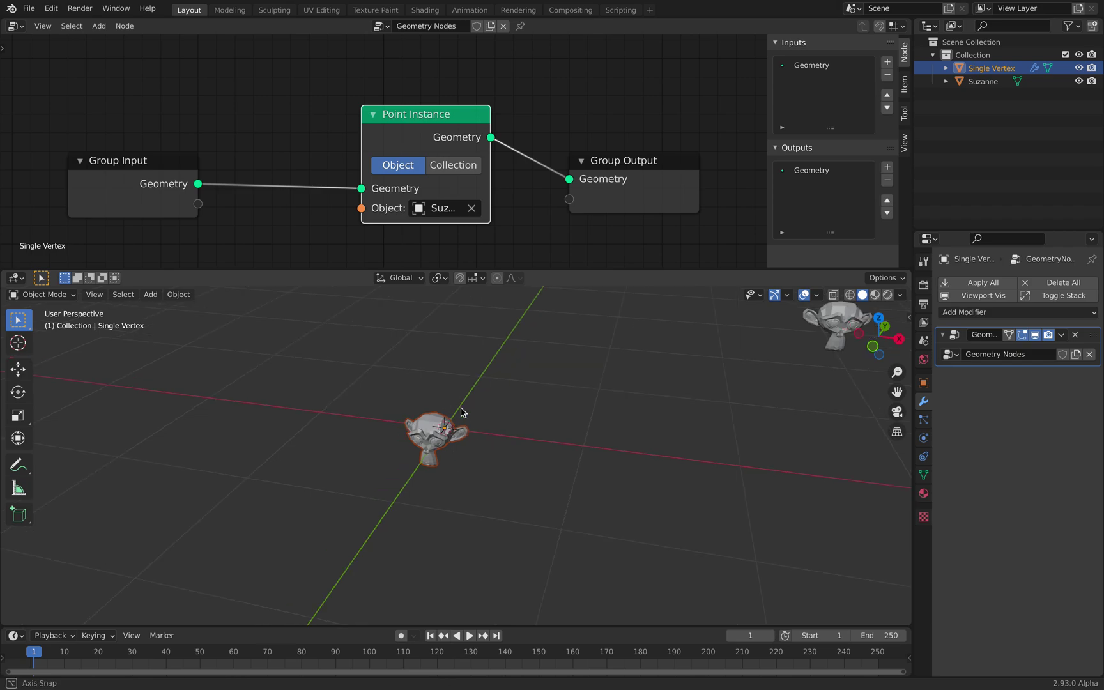
scroll(503, 391, down, 3)
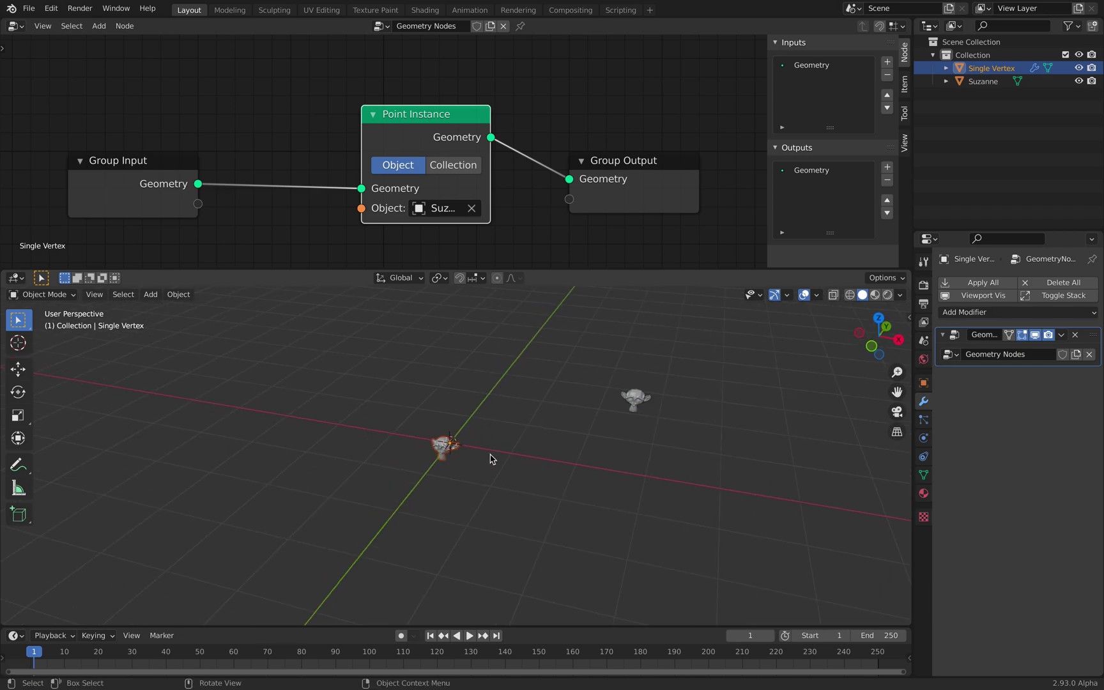
- Hide the node editor's sidebar, space the Point Instance and Group Output nodes apart, and save the file
drag(768, 194, 843, 194)
middle_drag(573, 150, 521, 103)
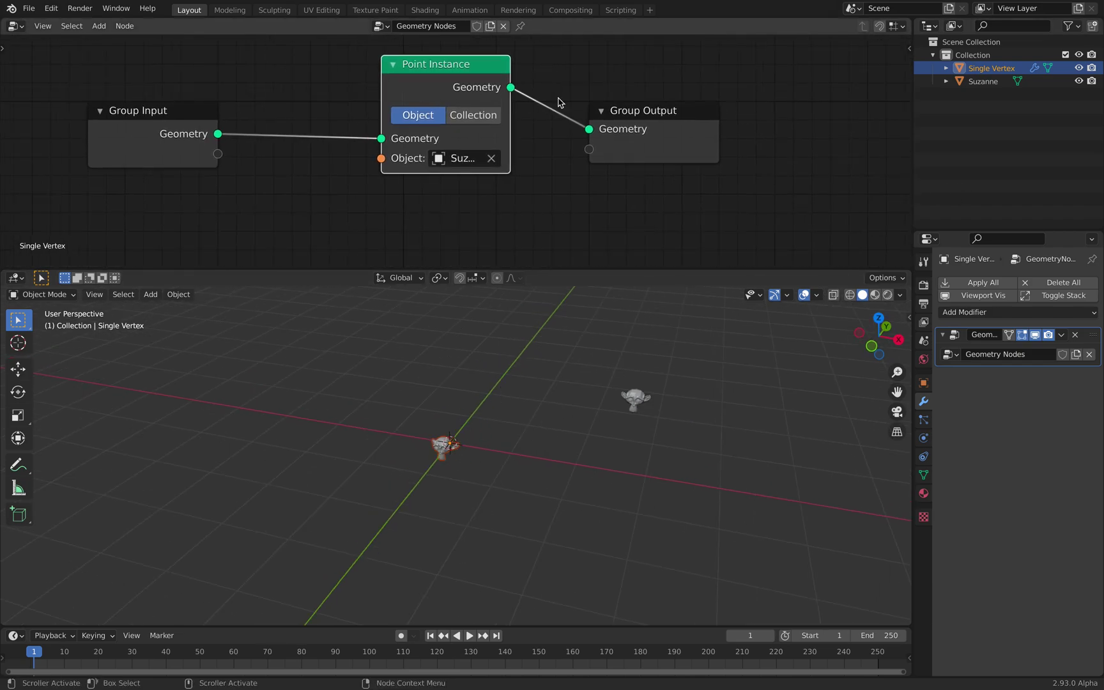
drag(626, 110, 715, 122)
drag(401, 170, 334, 172)
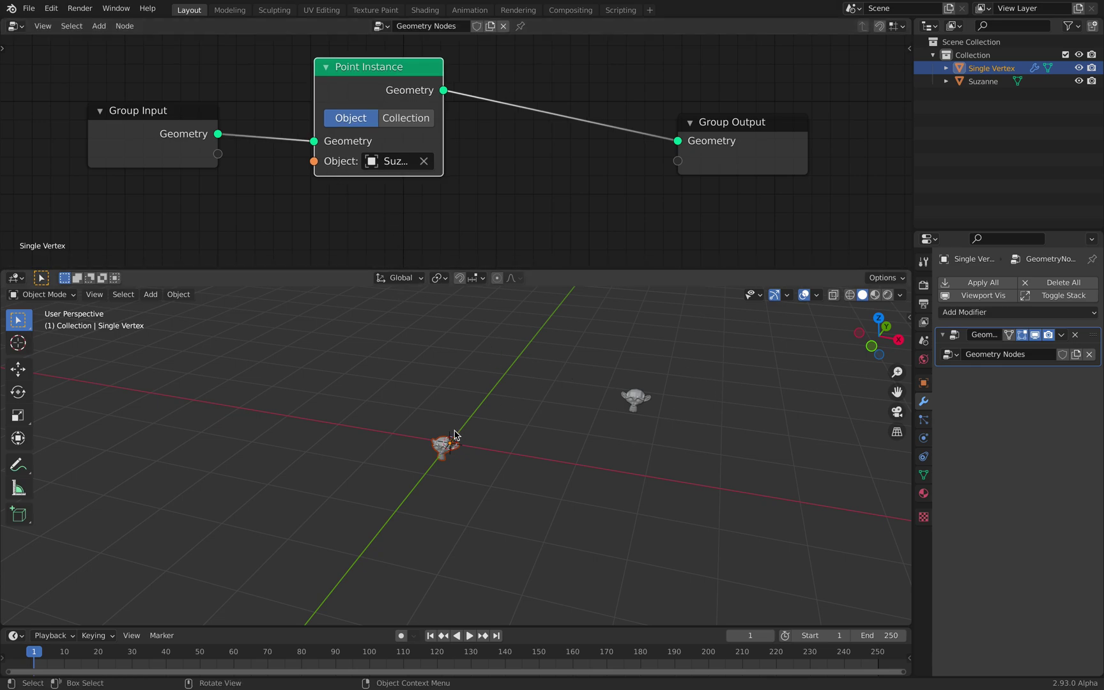
key(ctrl+s)
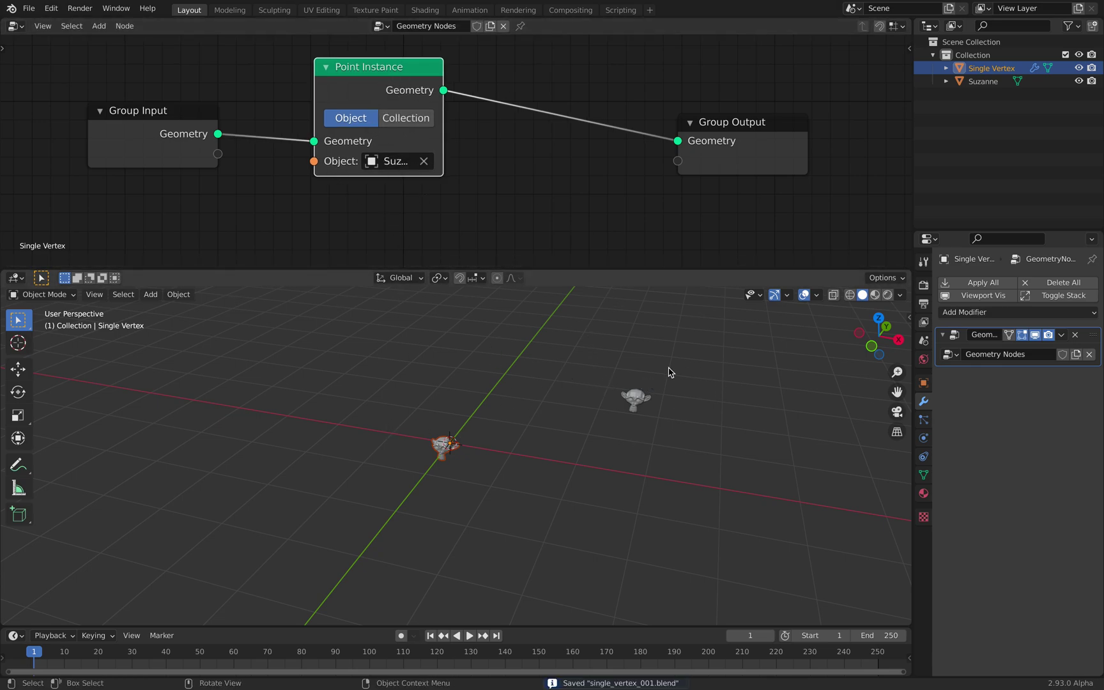
- Add an Array modifier to the Single Vertex object and set its count to 3
click(962, 313)
click(888, 353)
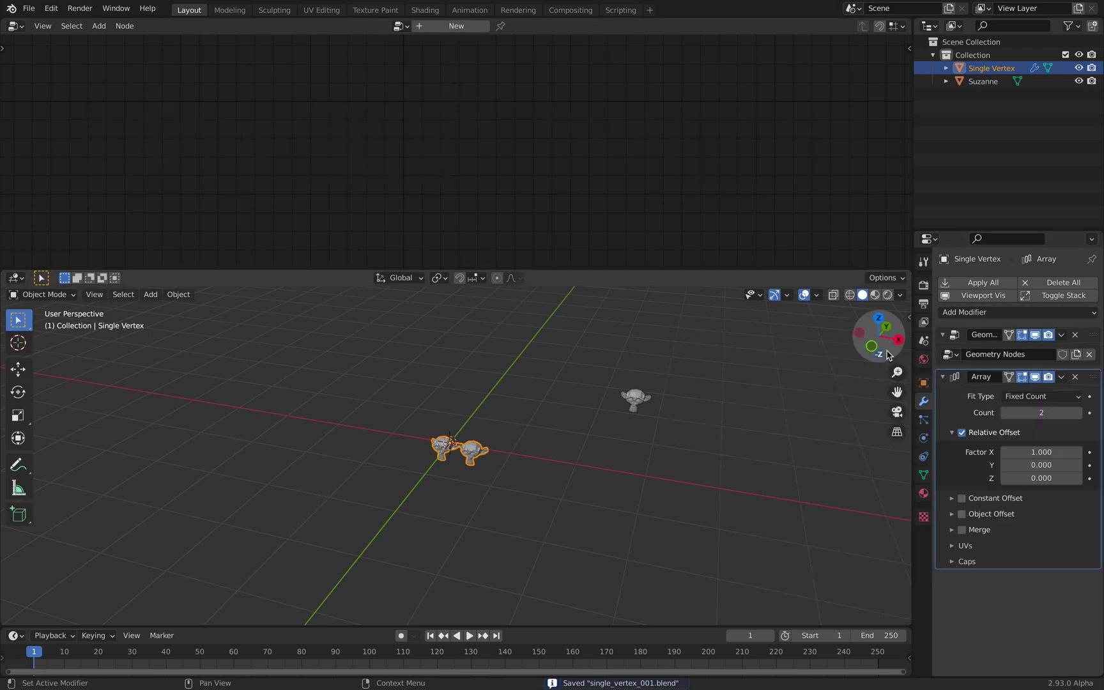
scroll(607, 431, up, 4)
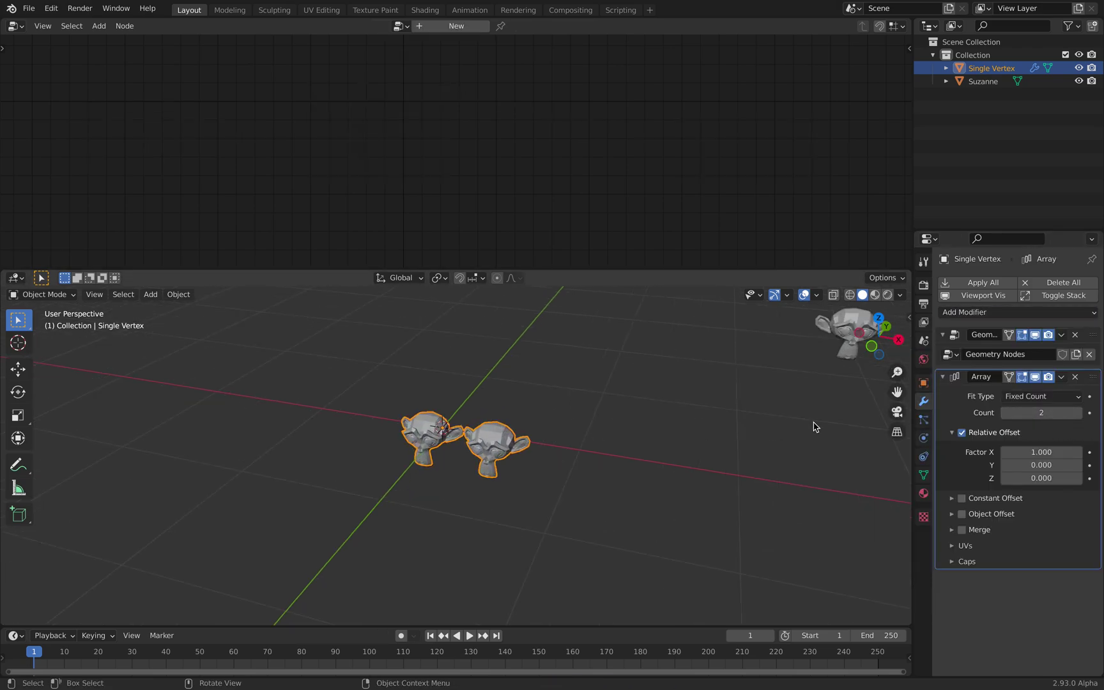
click(1079, 413)
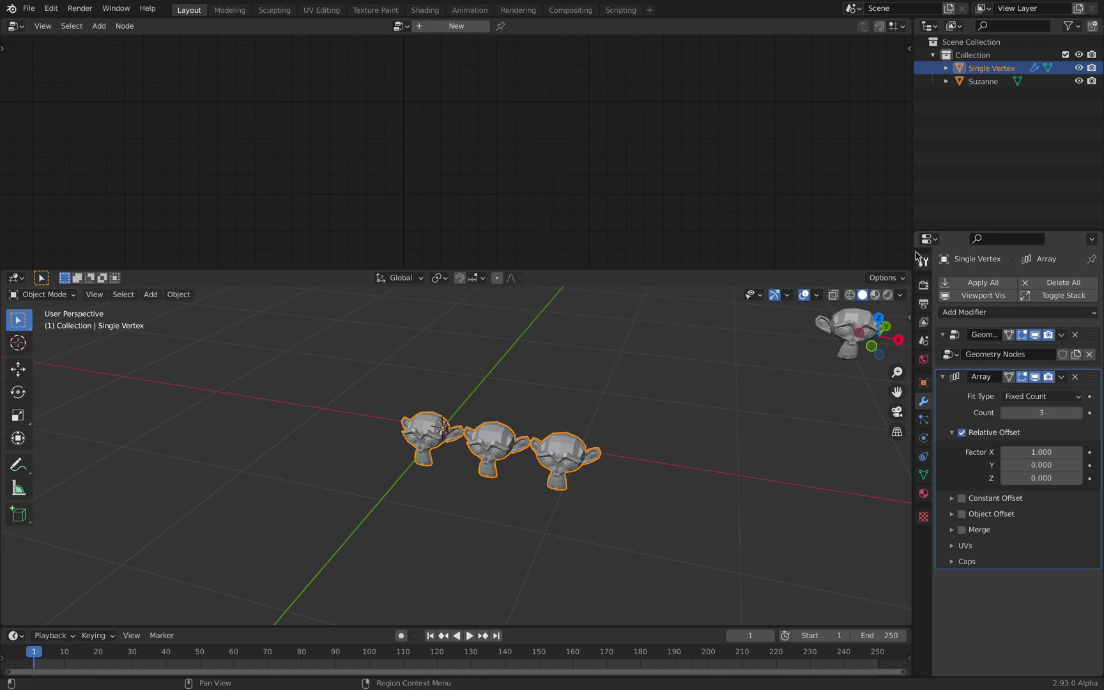
- Widen the properties area and move the Array modifier above the GeometryNodes modifier in the stack
drag(912, 202, 843, 404)
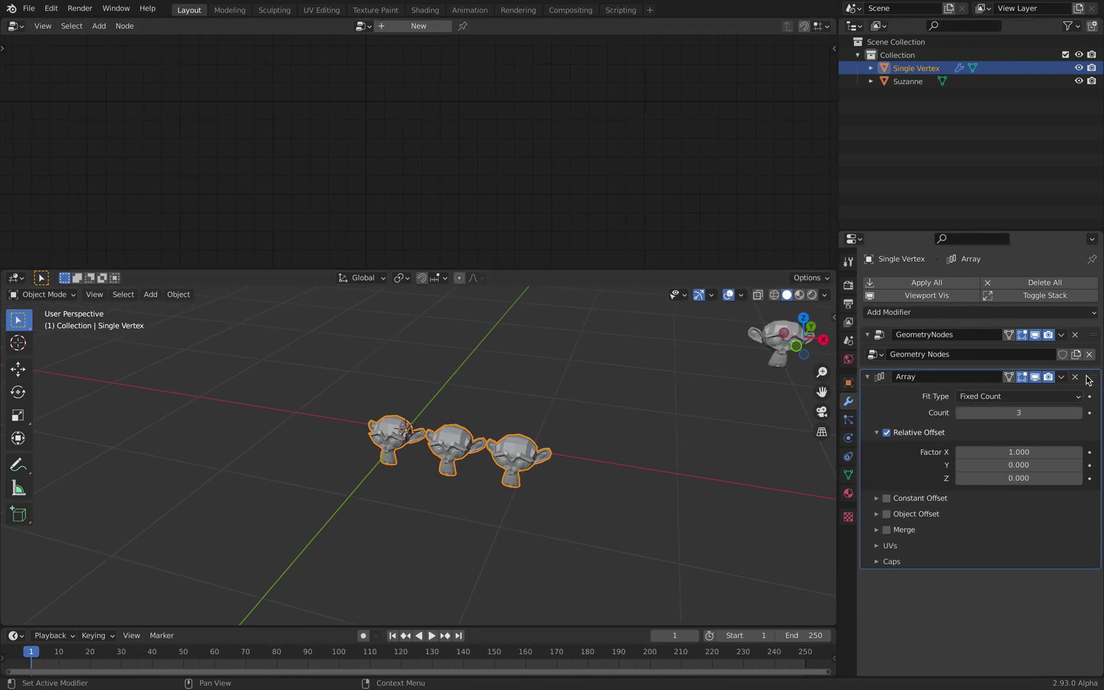
drag(1094, 382, 1093, 329)
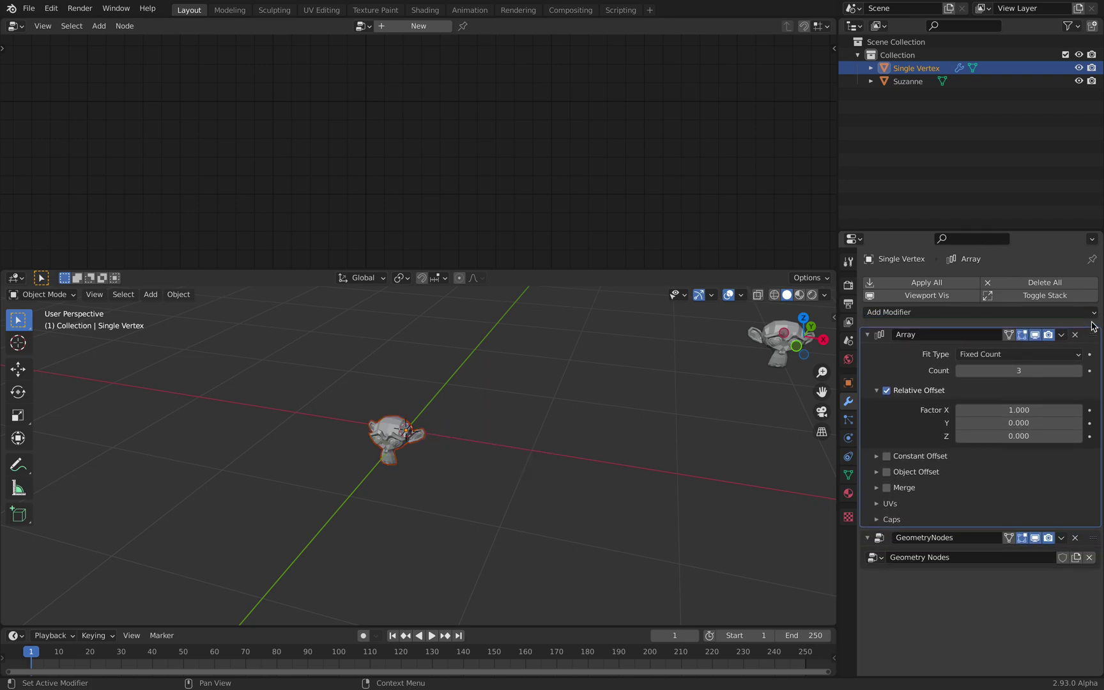
- Set the Array count to 5 and replace its relative offset with a constant X offset of 0.64 m
click(1077, 372)
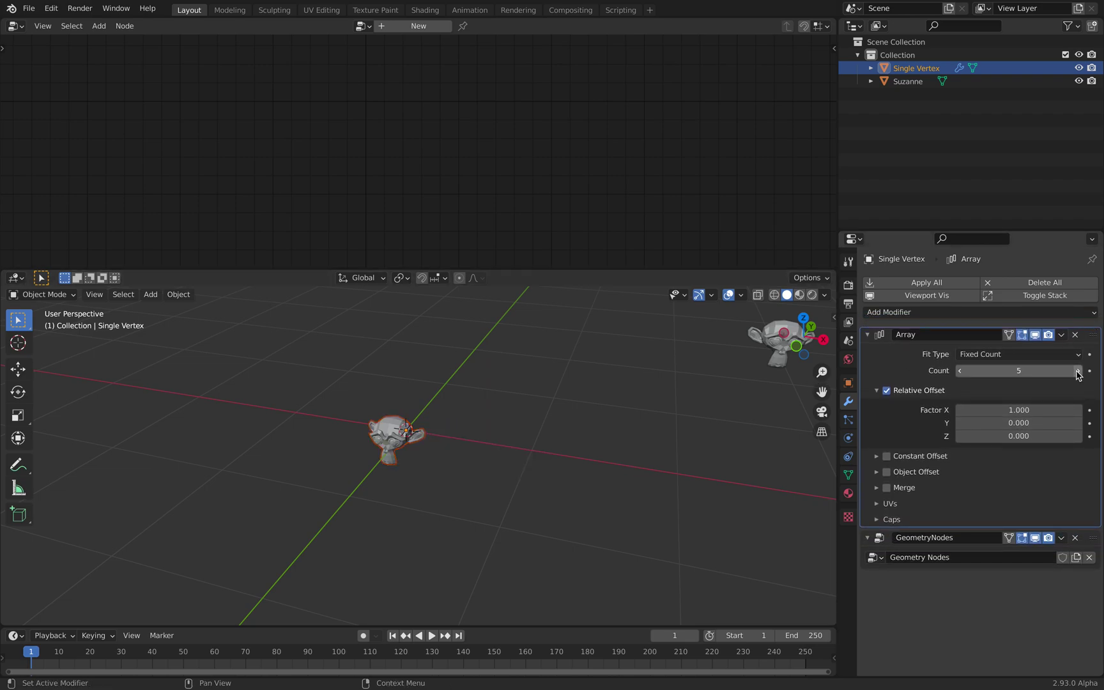
click(886, 390)
drag(1019, 409, 1061, 410)
click(878, 456)
click(878, 455)
click(878, 456)
click(886, 456)
drag(980, 475, 952, 475)
scroll(630, 437, down, 3)
shift+middle_drag(630, 437, 502, 445)
scroll(505, 441, up, 2)
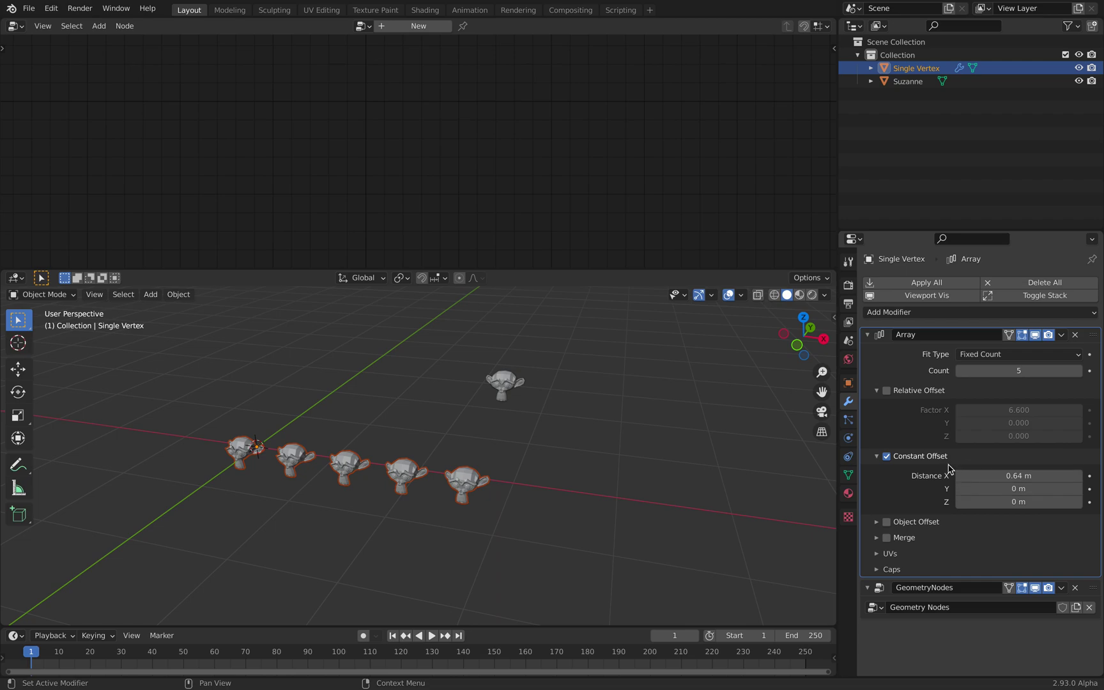
- Increase the Array modifier's count to 10 to extend the row of monkeys
click(1079, 370)
click(1079, 370)
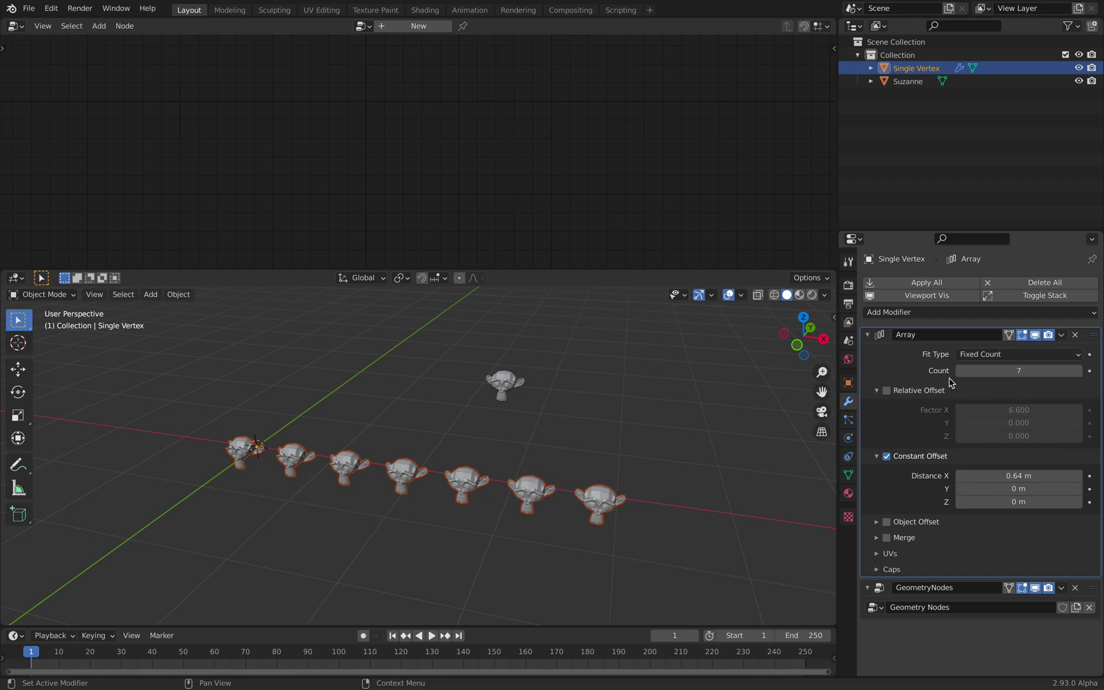
click(1074, 372)
click(1074, 371)
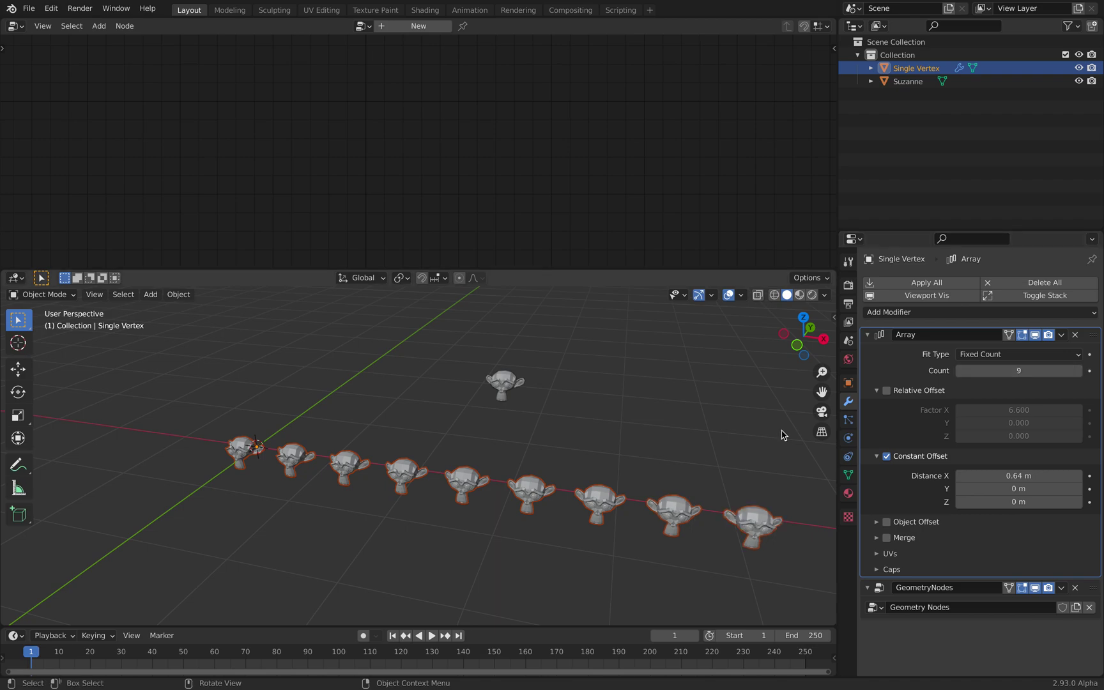
click(1072, 372)
scroll(319, 480, down, 2)
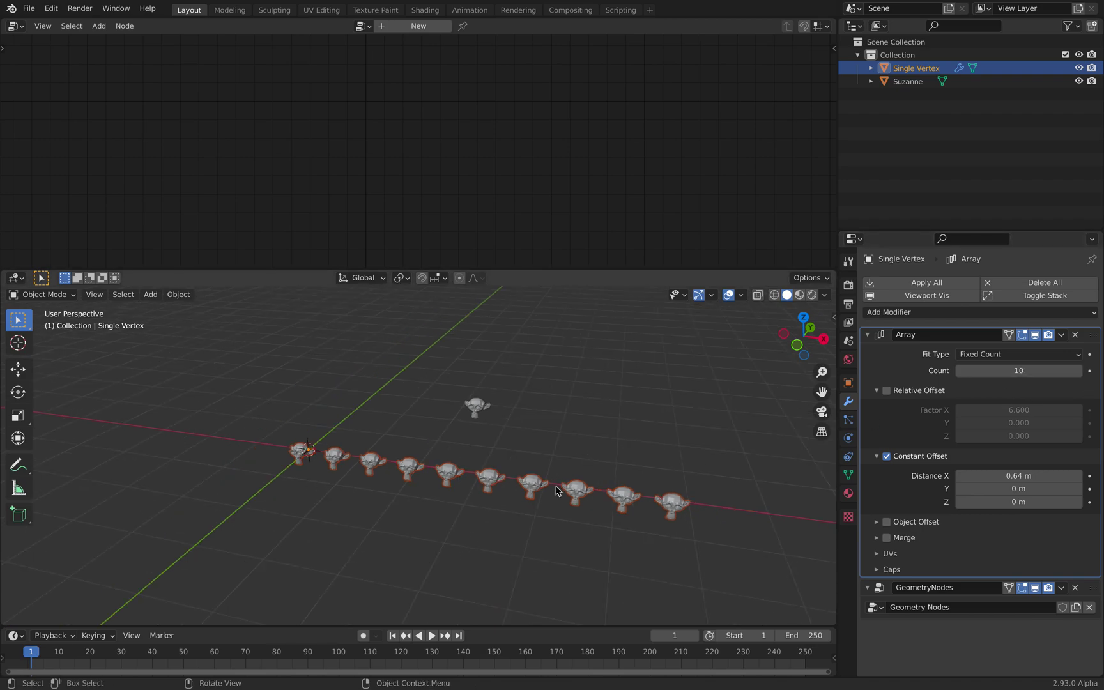
middle_drag(424, 478, 393, 474)
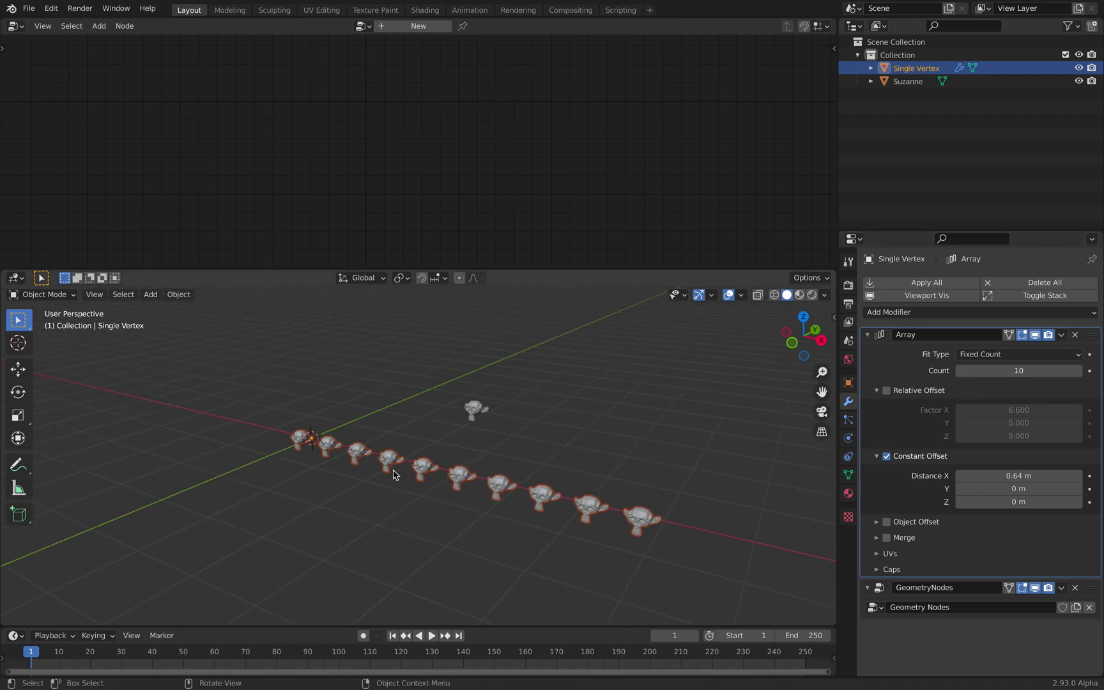
- Hide the original Suzanne object, reselect the Single Vertex row, and save the file
click(869, 339)
click(484, 417)
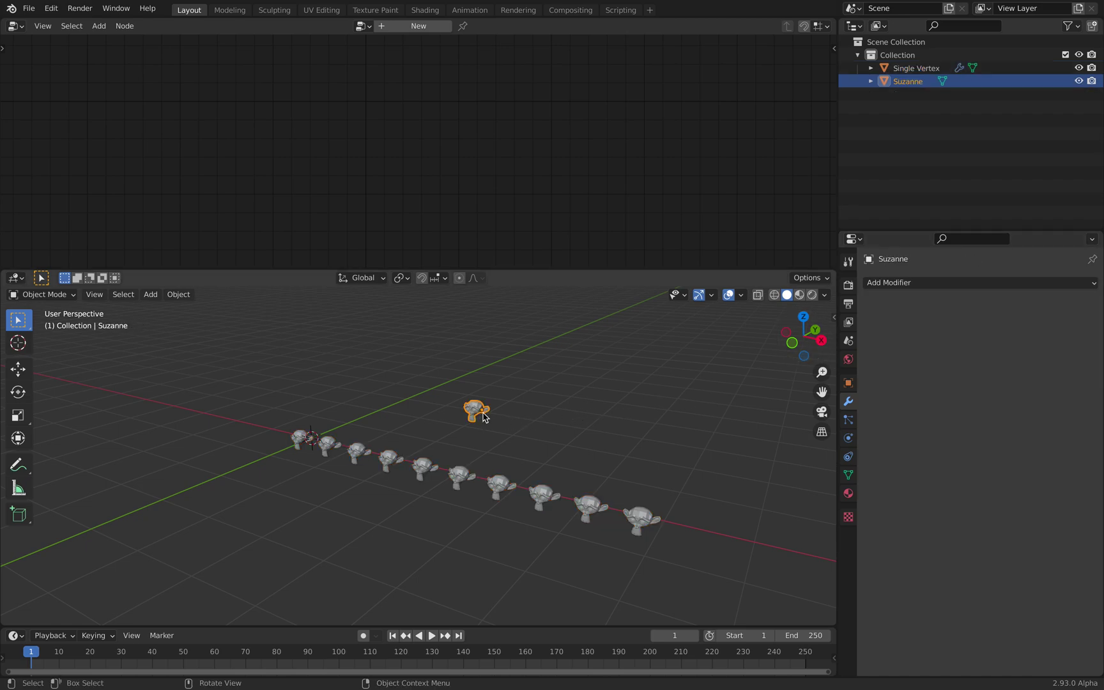
key(h)
scroll(568, 409, up, 3)
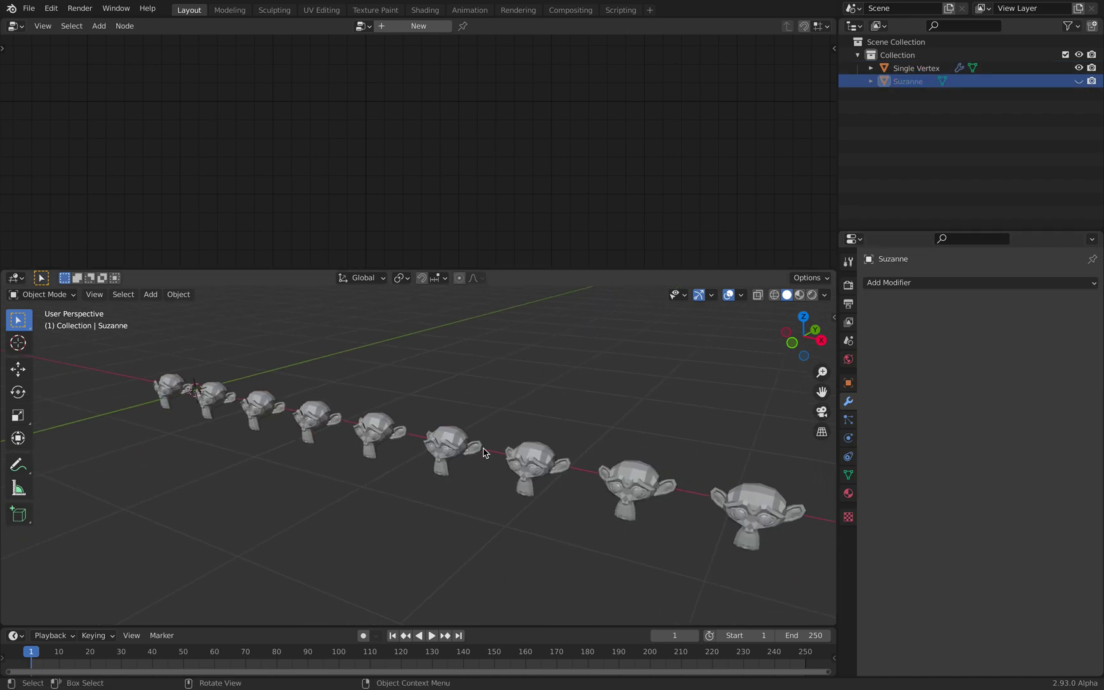
scroll(476, 454, down, 3)
click(476, 455)
key(ctrl+s)
scroll(500, 455, up, 2)
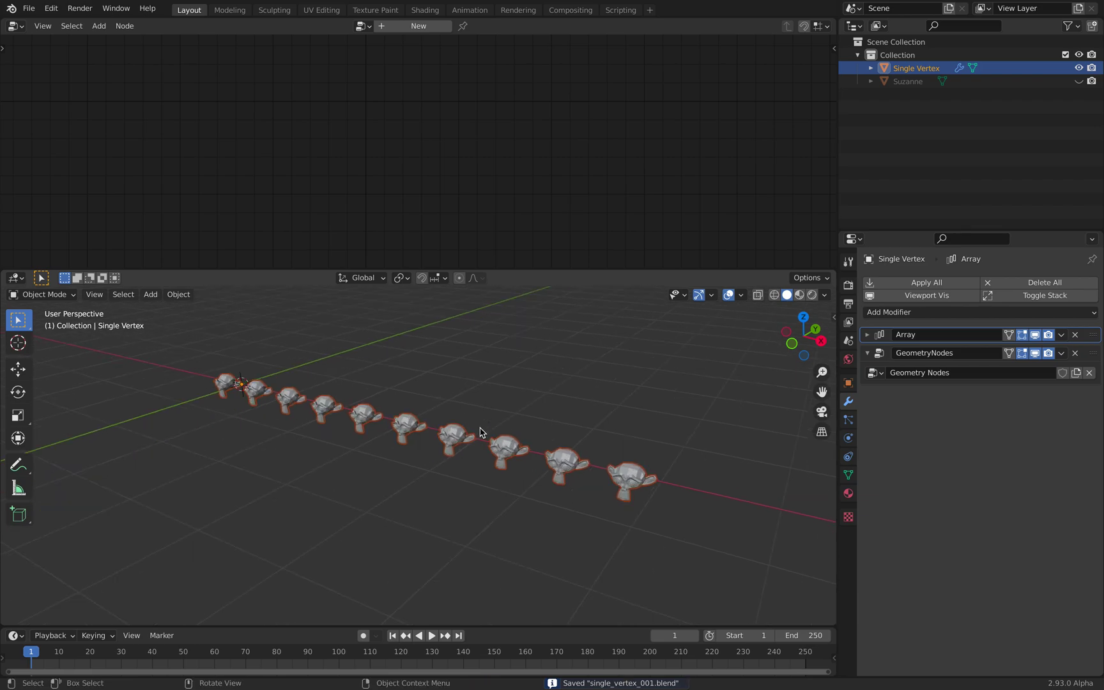
scroll(451, 436, down, 2)
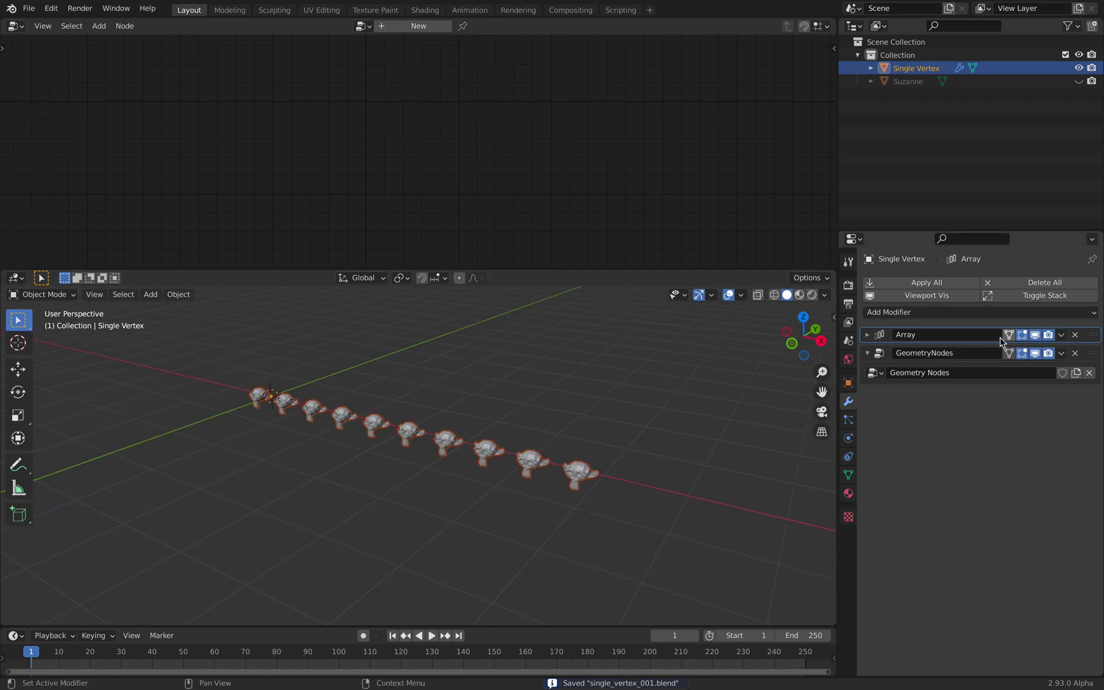
- Duplicate the Array modifier and give the copy a constant offset of 0 m in X and 0.632 m in Y
click(870, 336)
click(871, 336)
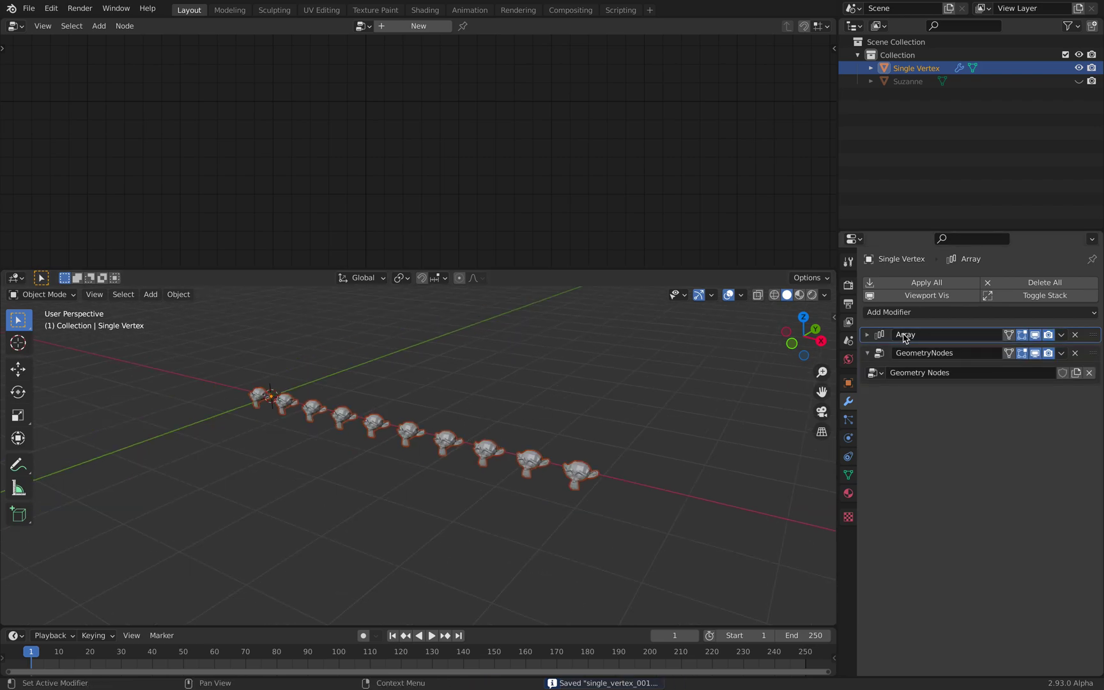
key(shift+d)
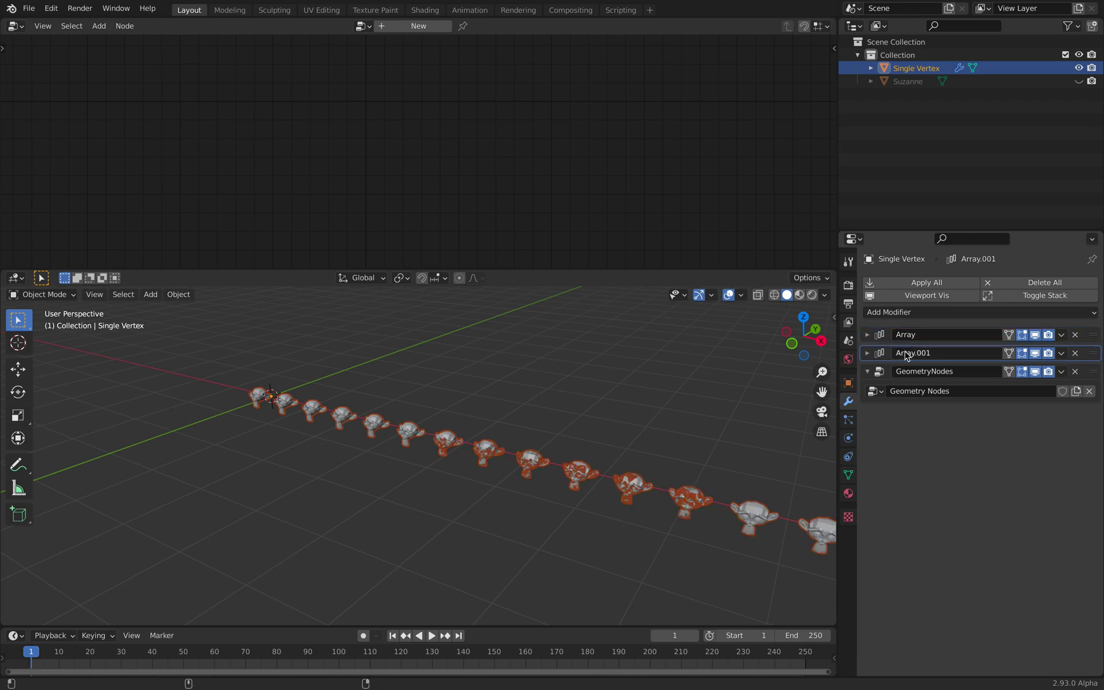
click(868, 353)
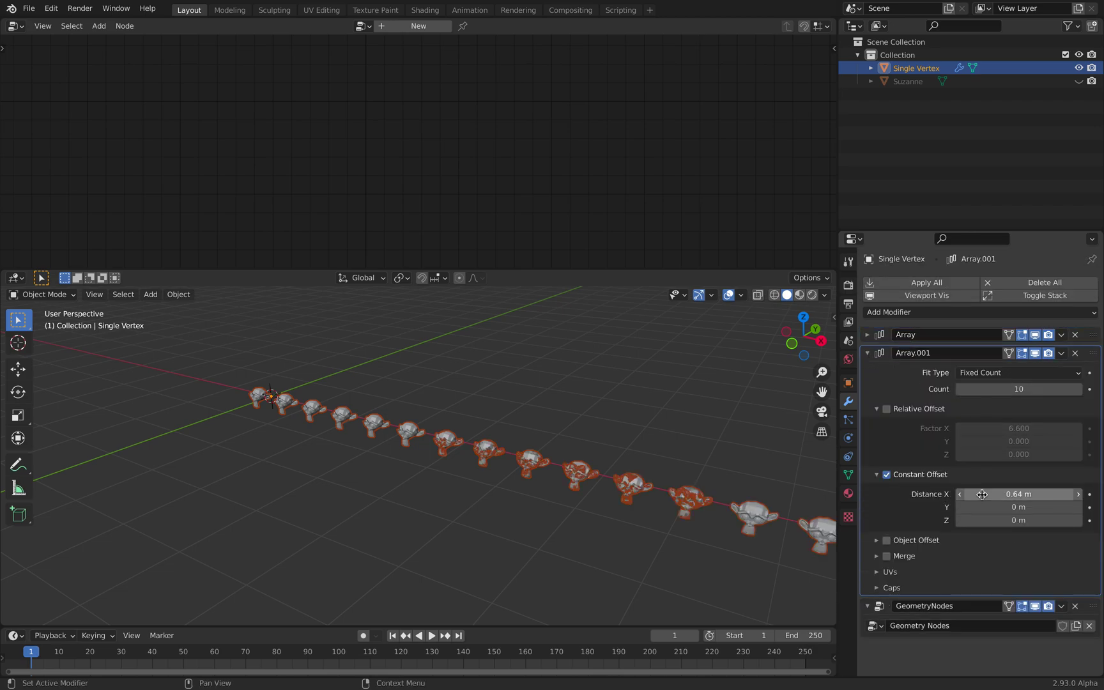
click(1011, 493)
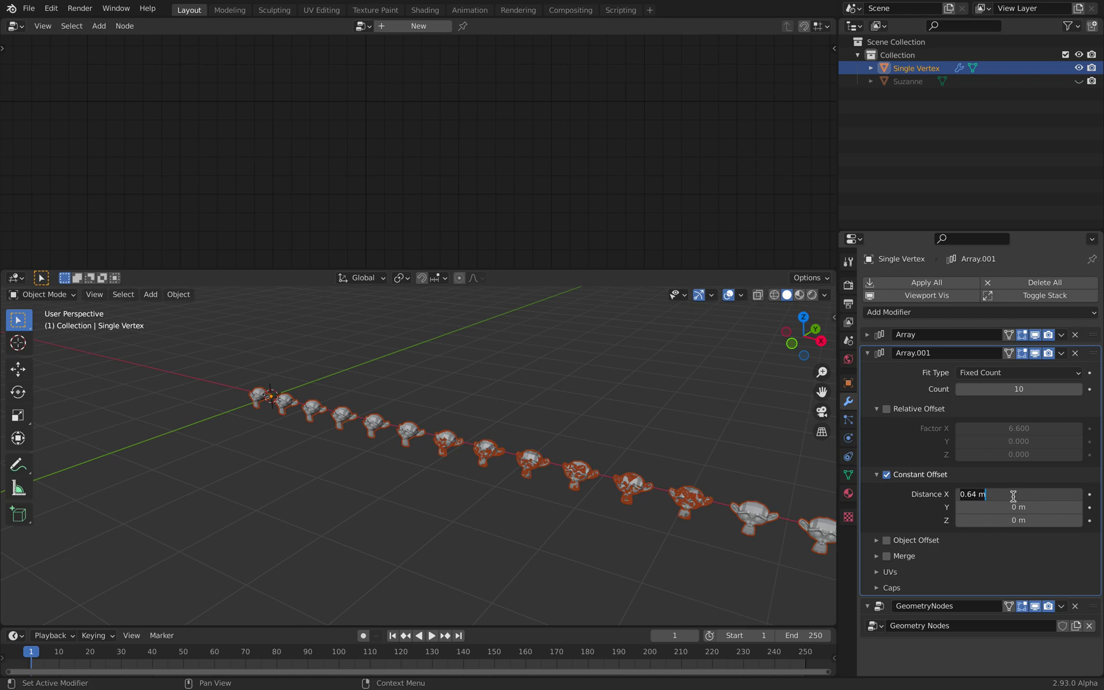
text(0)
key(Return)
drag(1016, 506, 1089, 506)
middle_drag(563, 511, 607, 504)
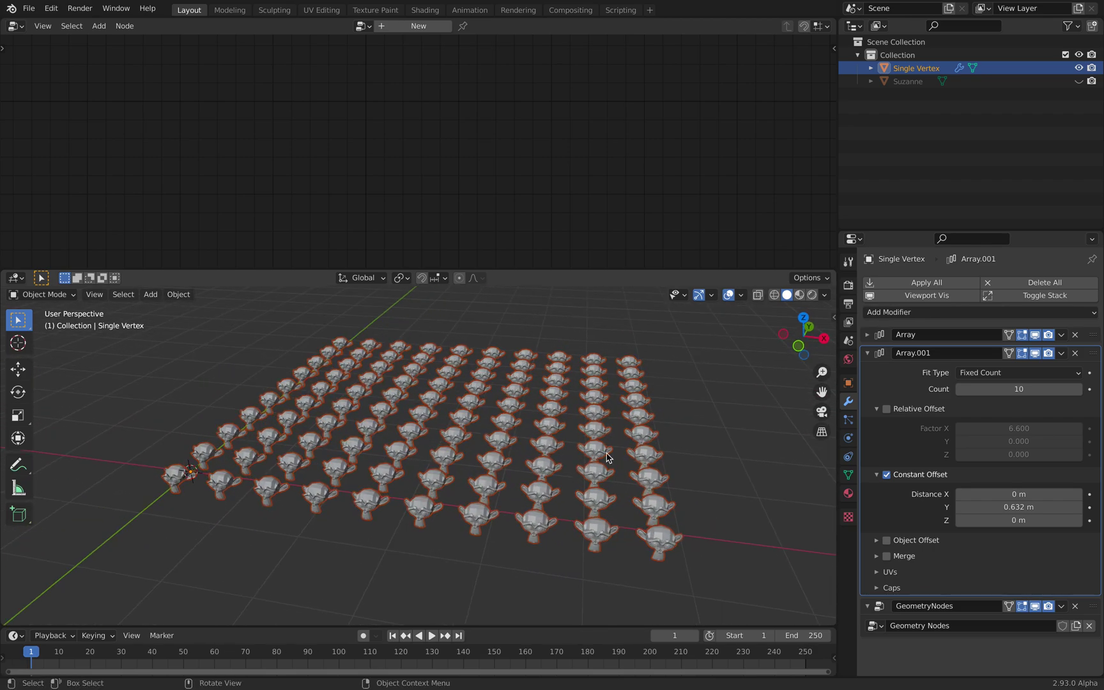
click(868, 352)
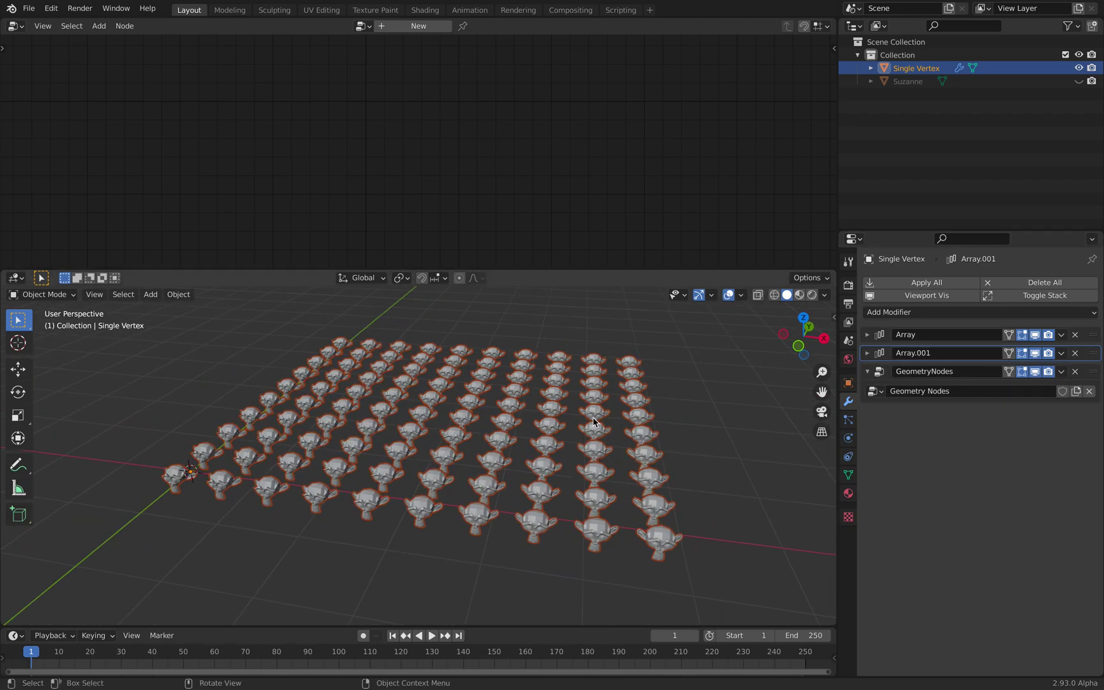
middle_drag(594, 425, 609, 420)
- Rename the first Array modifier as ArrayX and the duplicated one as ArrayY
click(923, 334)
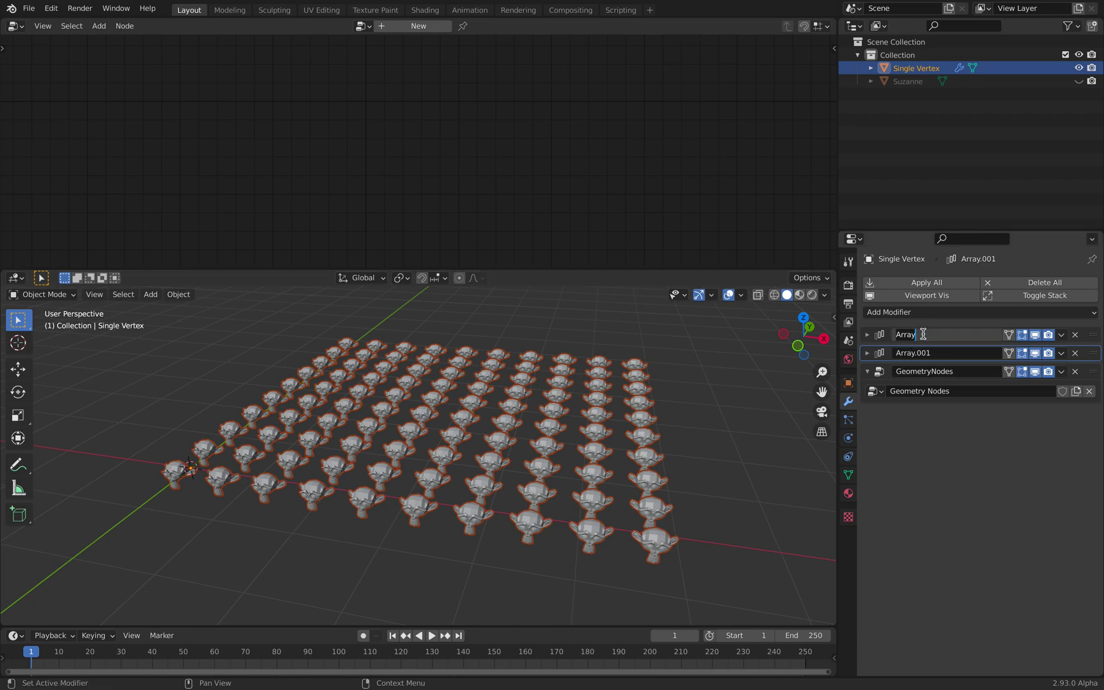
text(X)
key(Return)
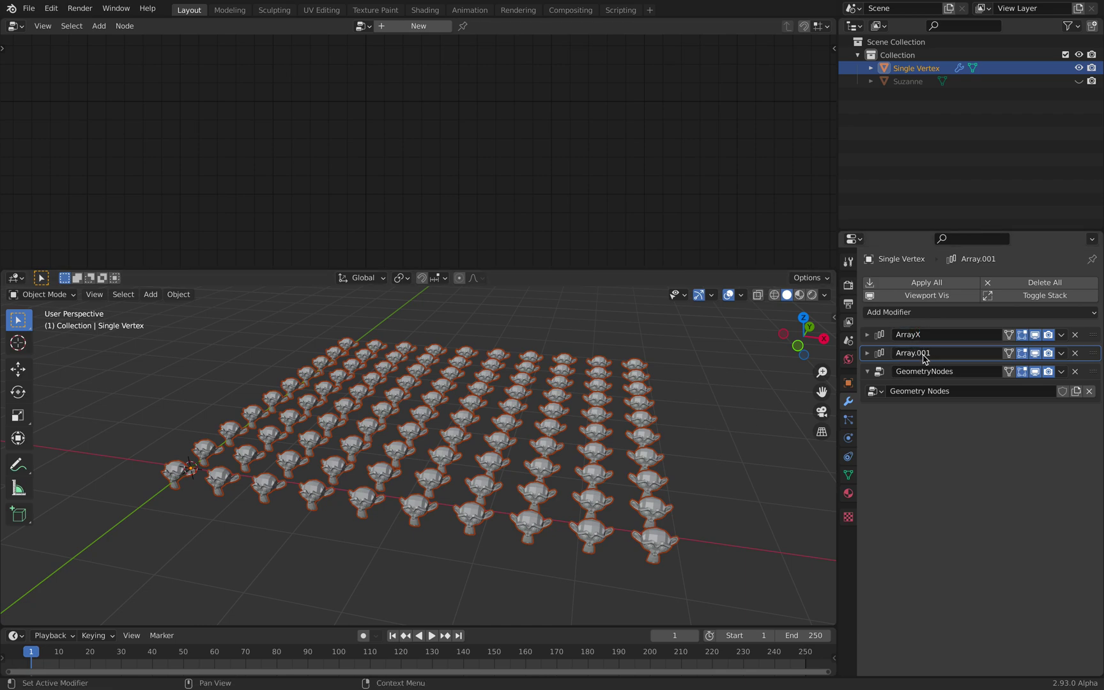
click(923, 357)
text(Array)
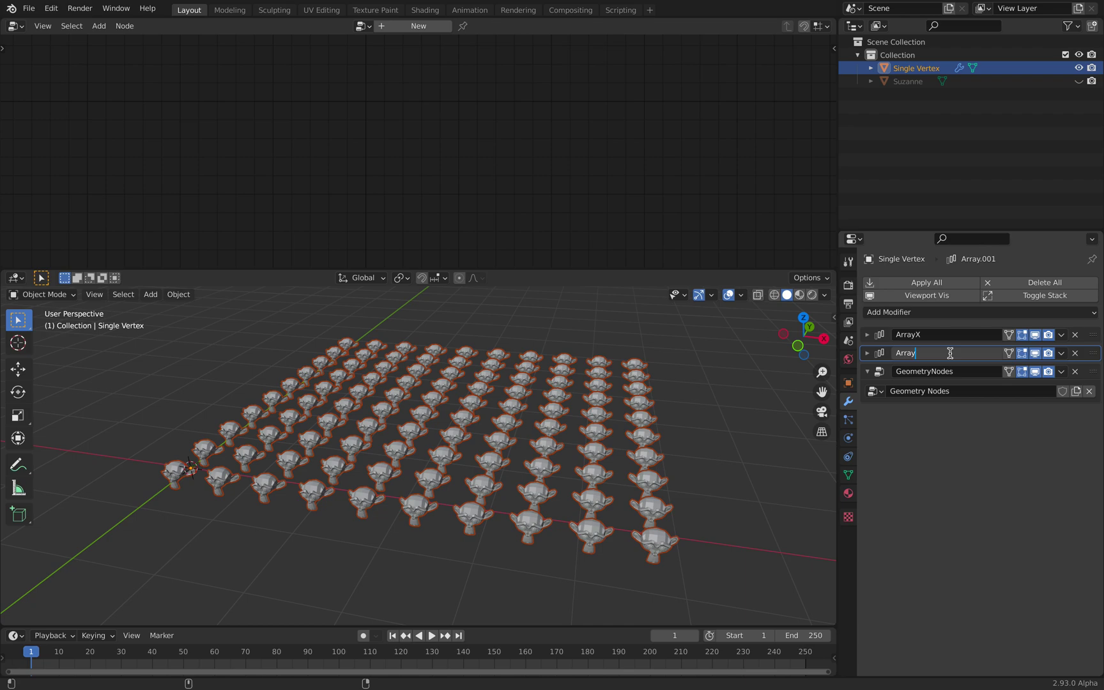
text(Y)
key(Return)
- Deselect the Single Vertex object and save the file
key(s)
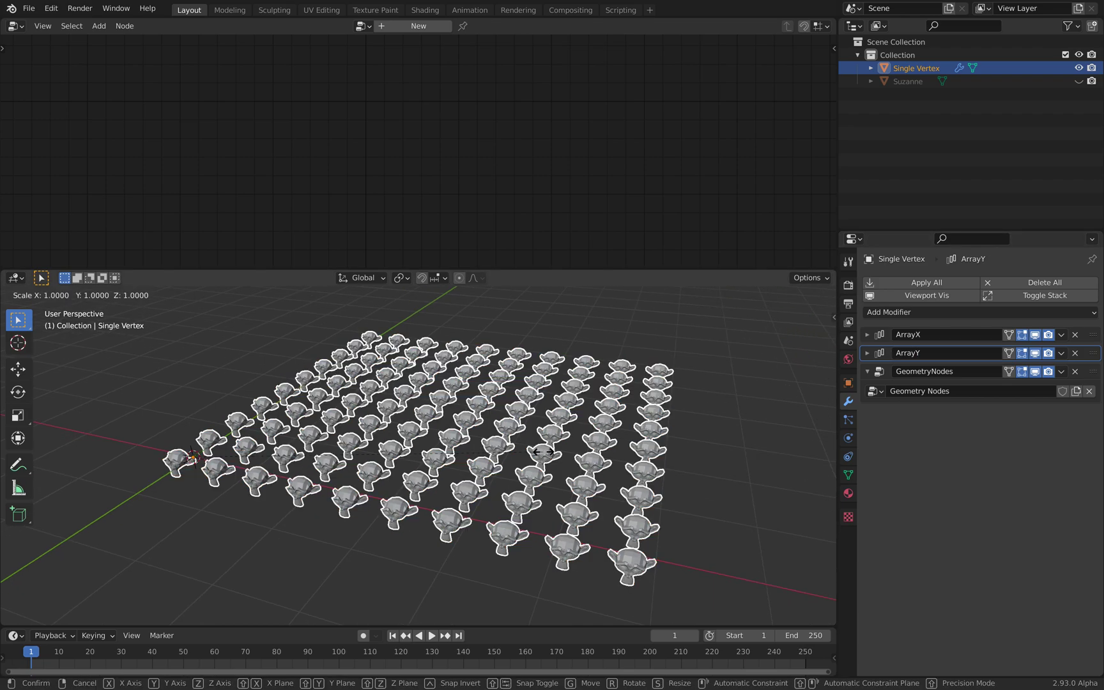
key(Escape)
click(640, 405)
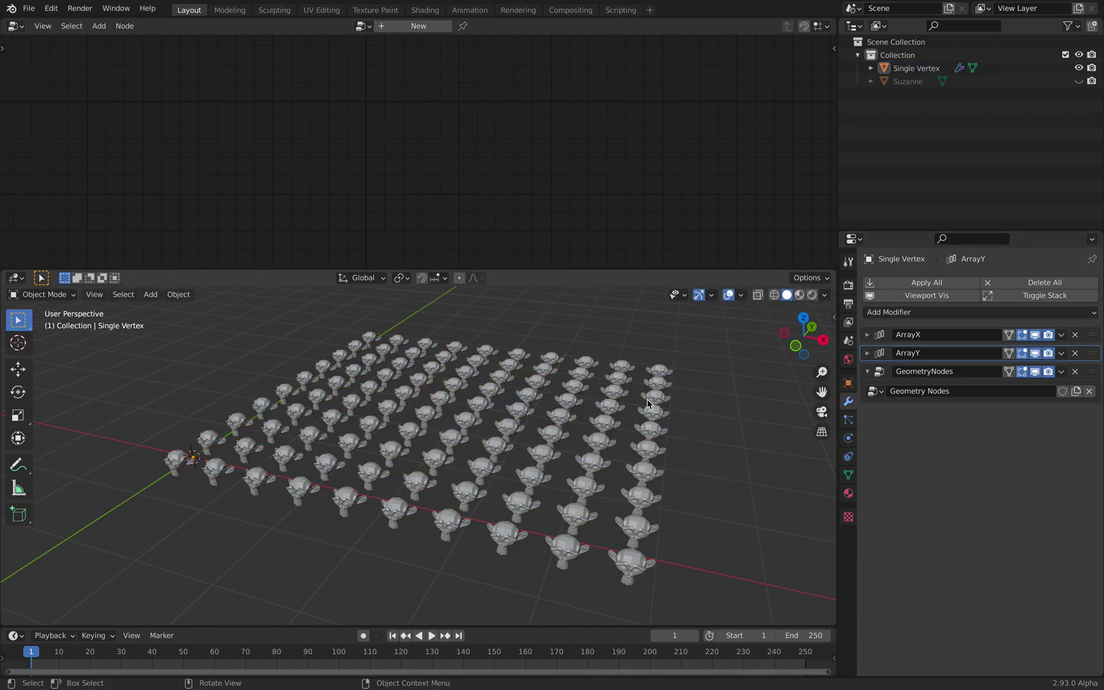
key(ctrl+s)
- Display the splash screen to check the Blender version and close it again
click(11, 9)
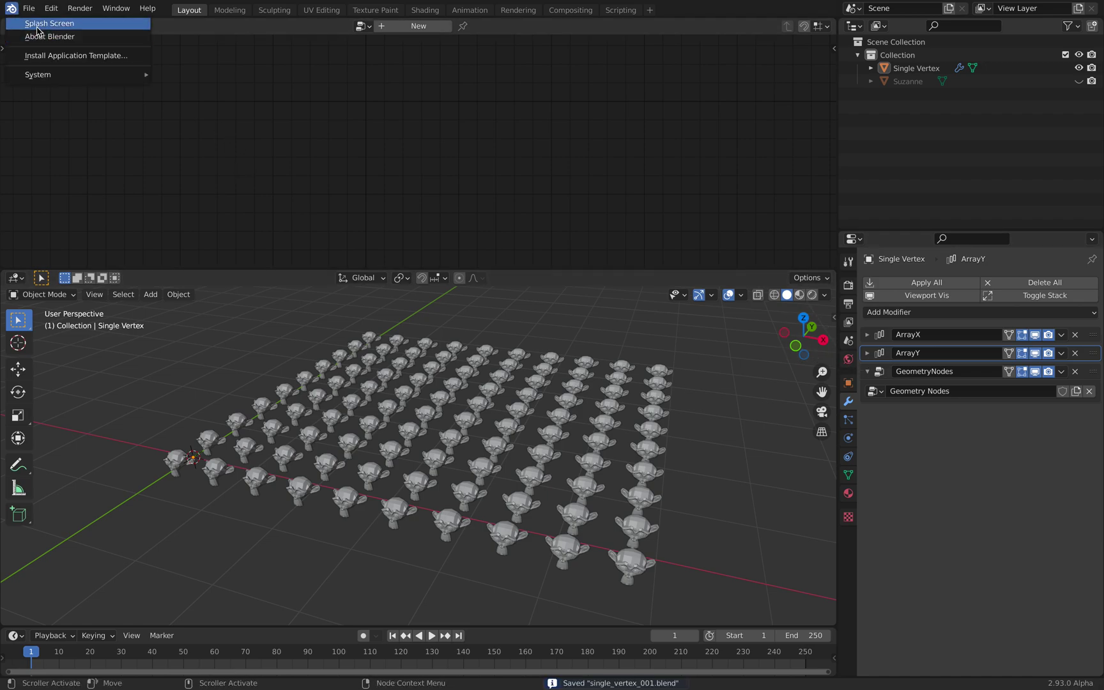
click(39, 24)
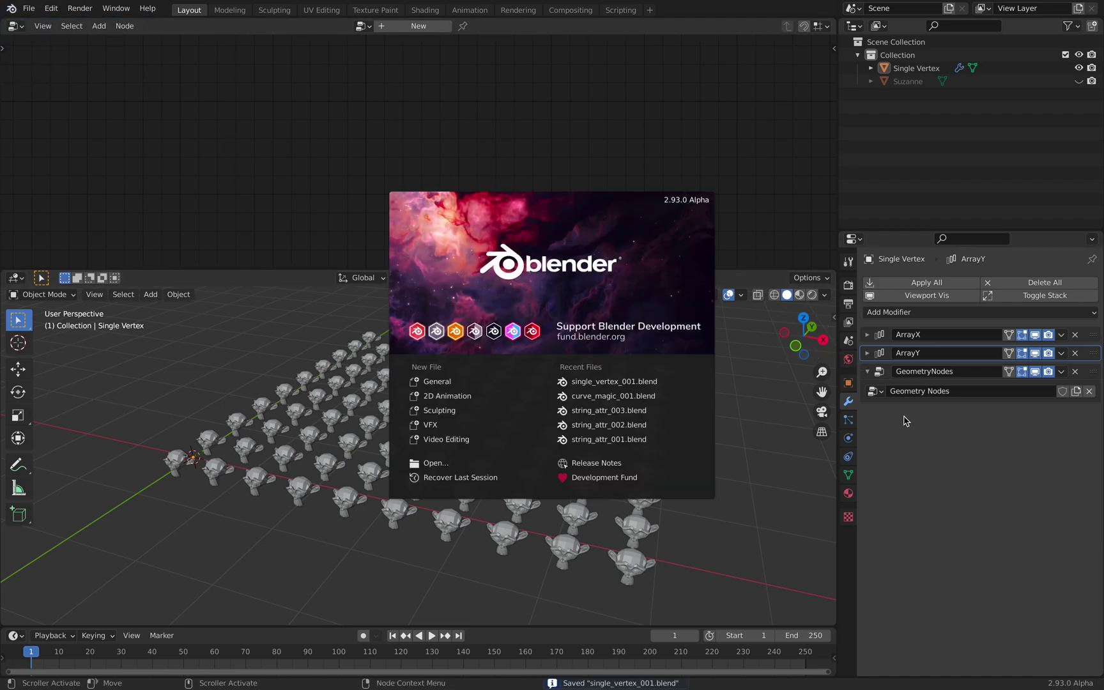
click(752, 452)
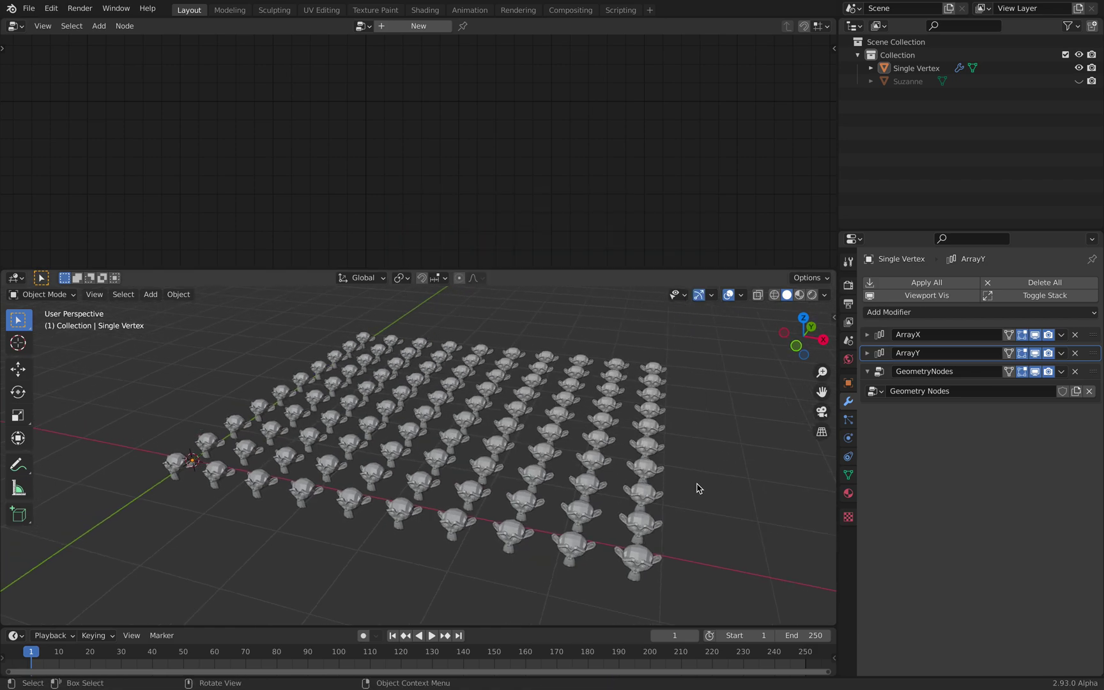
- Set the constant X distance of ArrayX to 0.364 m and the constant Y distance of ArrayY to 0.312 m
click(867, 352)
click(867, 334)
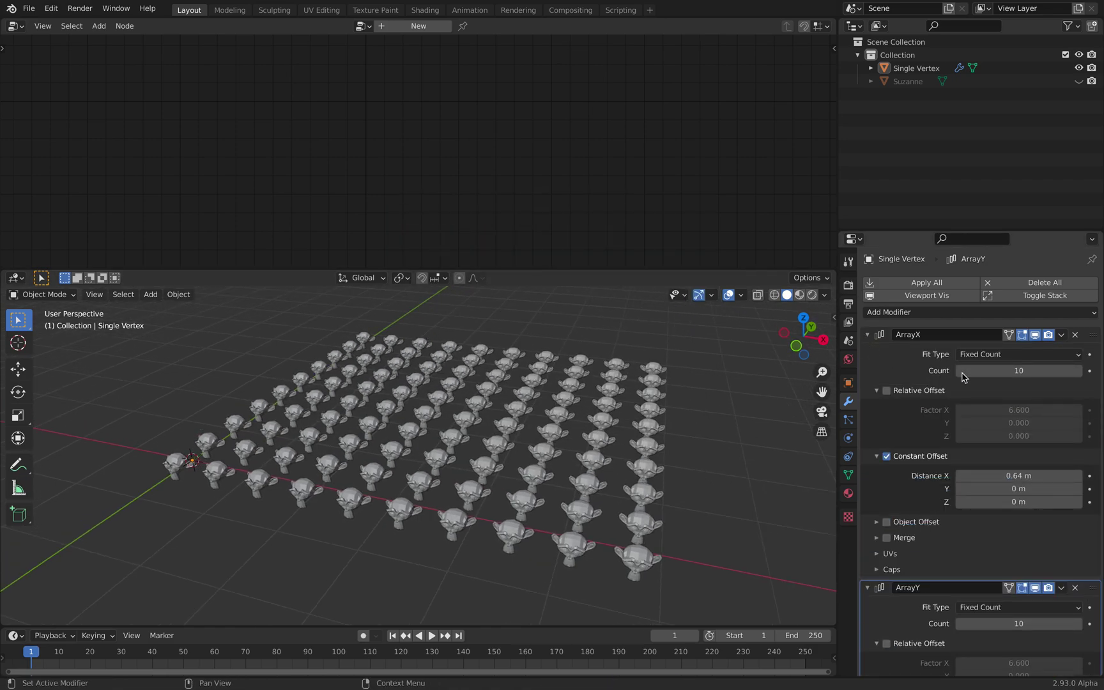
drag(998, 368, 1071, 372)
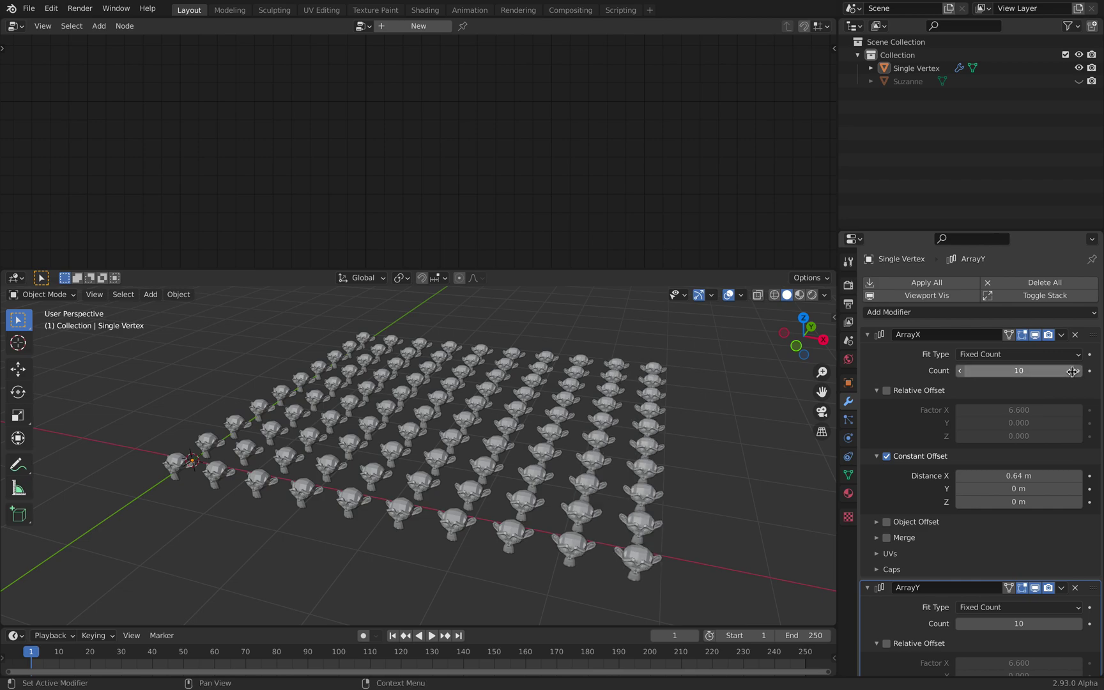
drag(1024, 475, 989, 476)
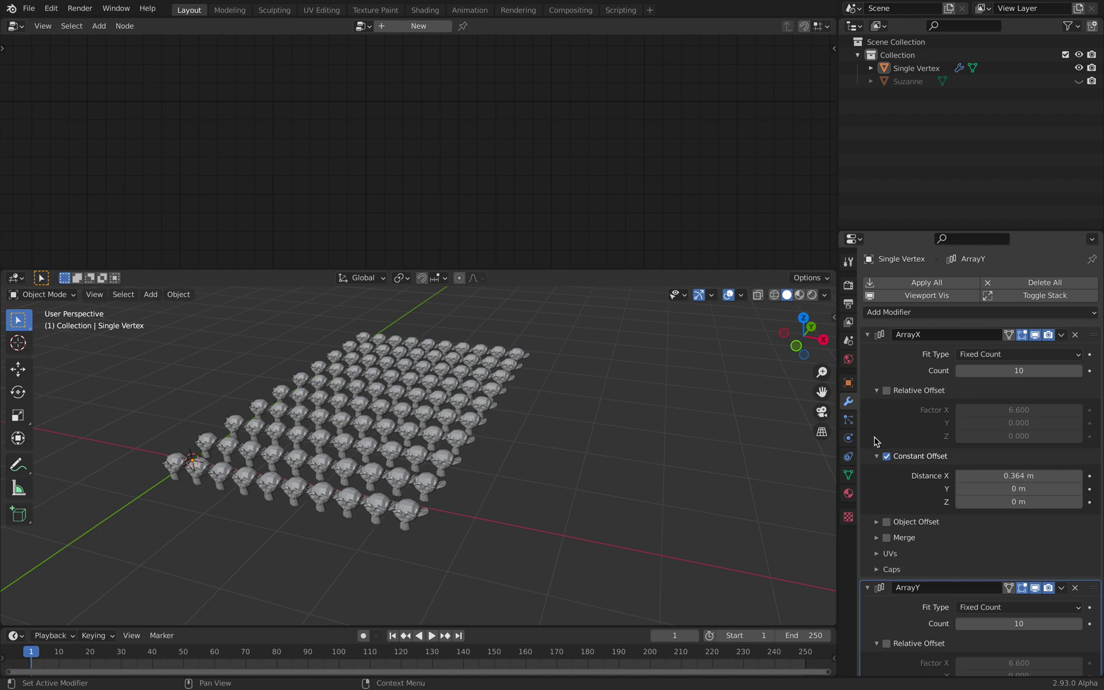
click(872, 340)
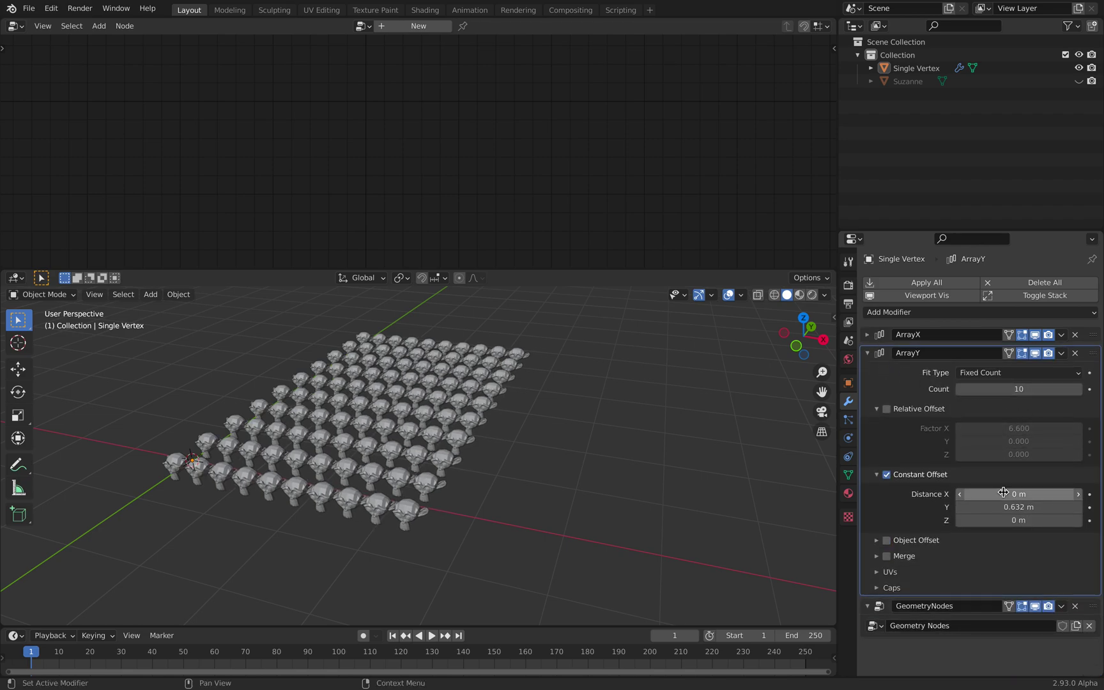
drag(1018, 506, 994, 506)
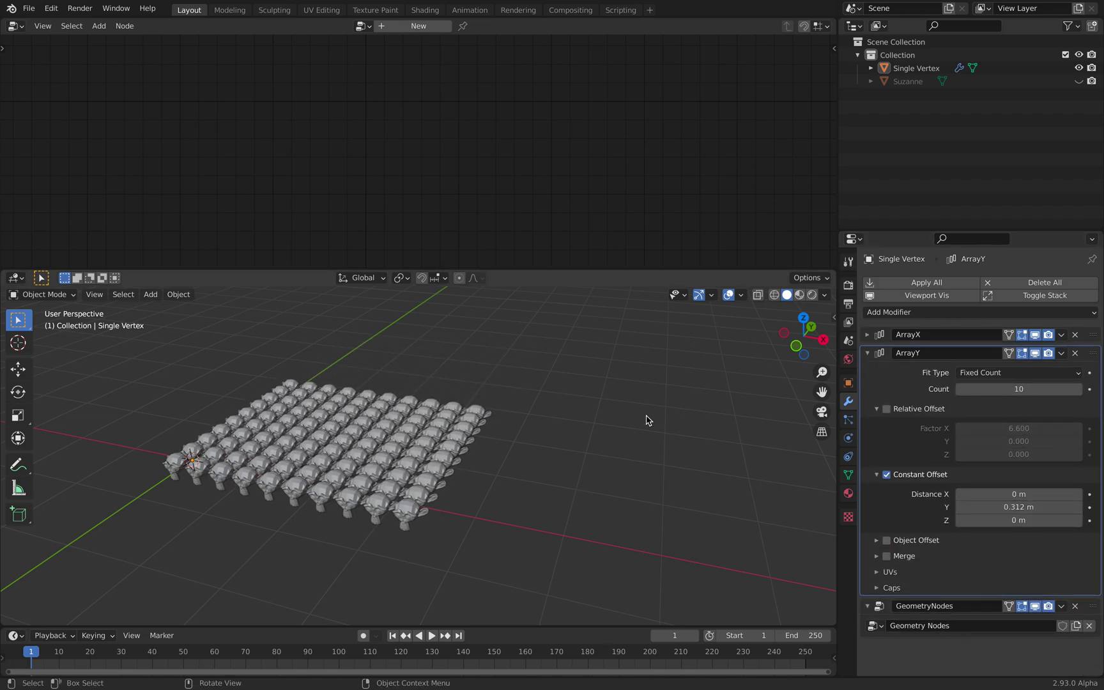
- Select the monkey grid and save the file
scroll(600, 441, up, 3)
middle_drag(596, 445, 647, 411)
key(a)
scroll(647, 403, down, 3)
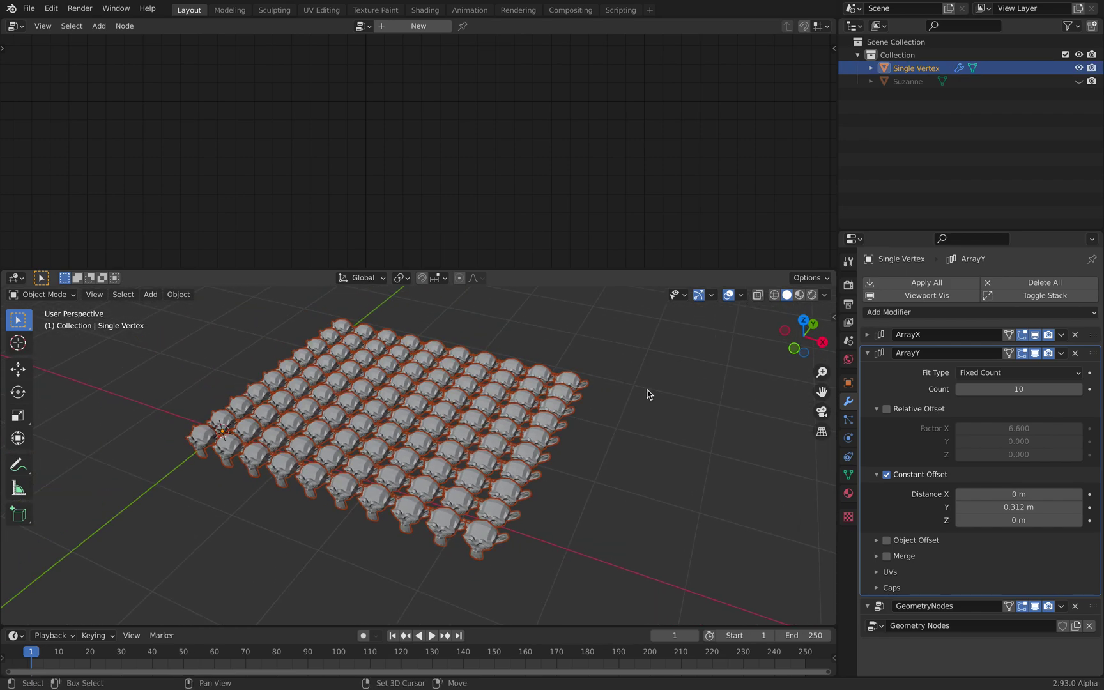
key(ctrl+s)
- Try a Voxel Remesh modifier on the Single Vertex object with a voxel size of 0.05 m
click(928, 322)
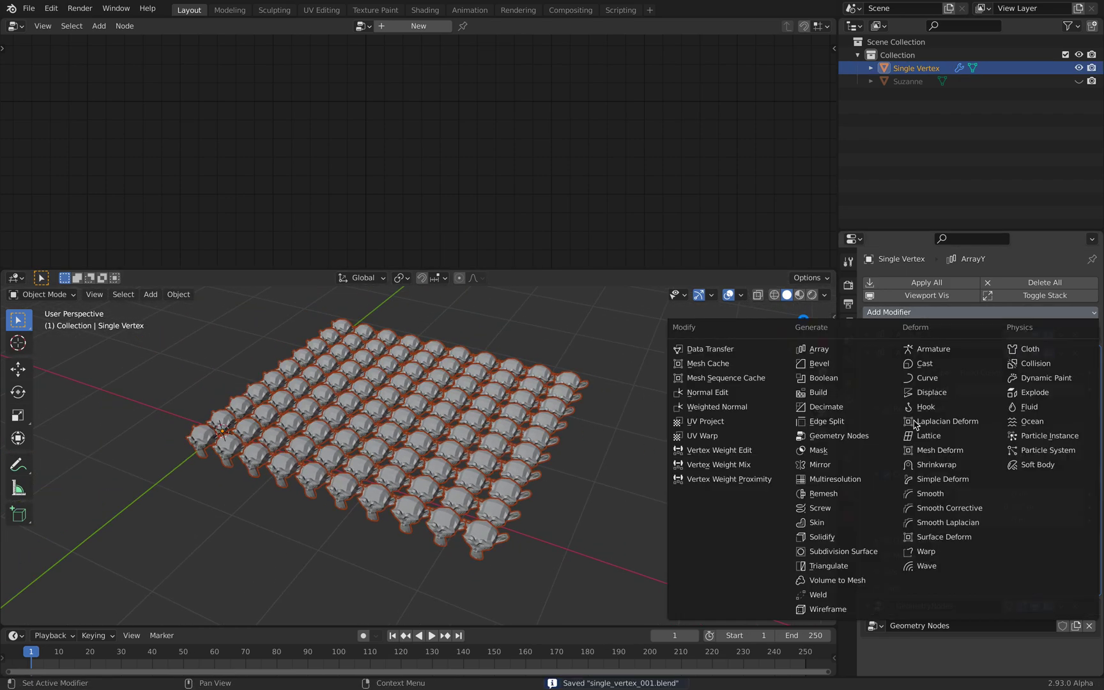
click(856, 496)
scroll(983, 543, down, 2)
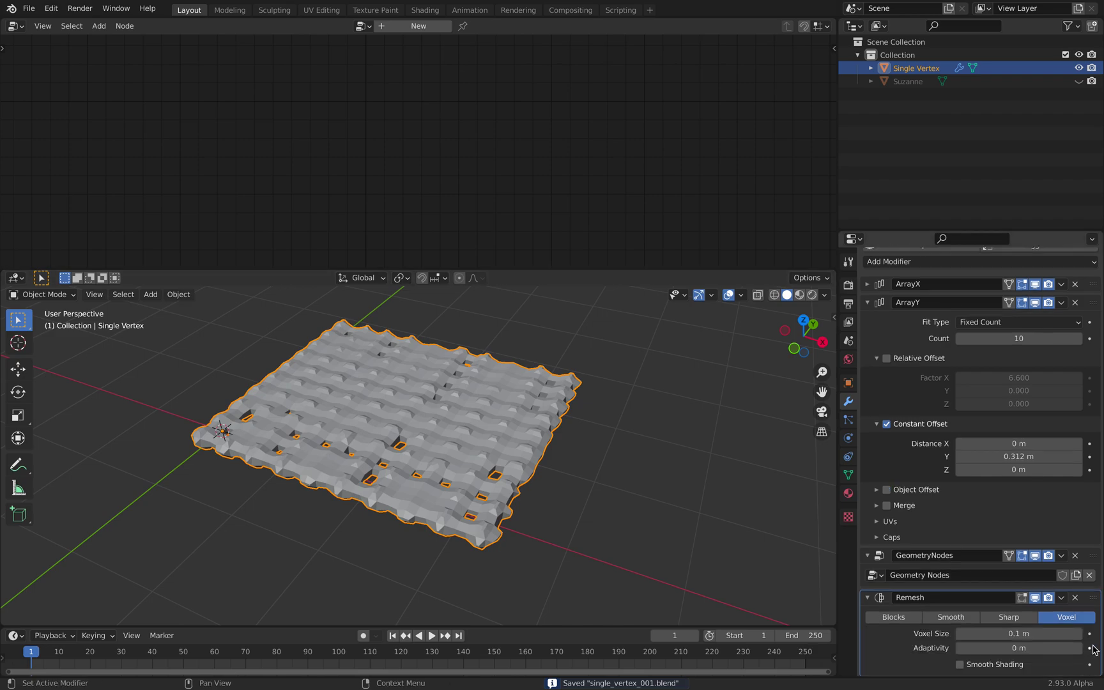
double_click(1014, 631)
key(ctrl+a)
text(0)
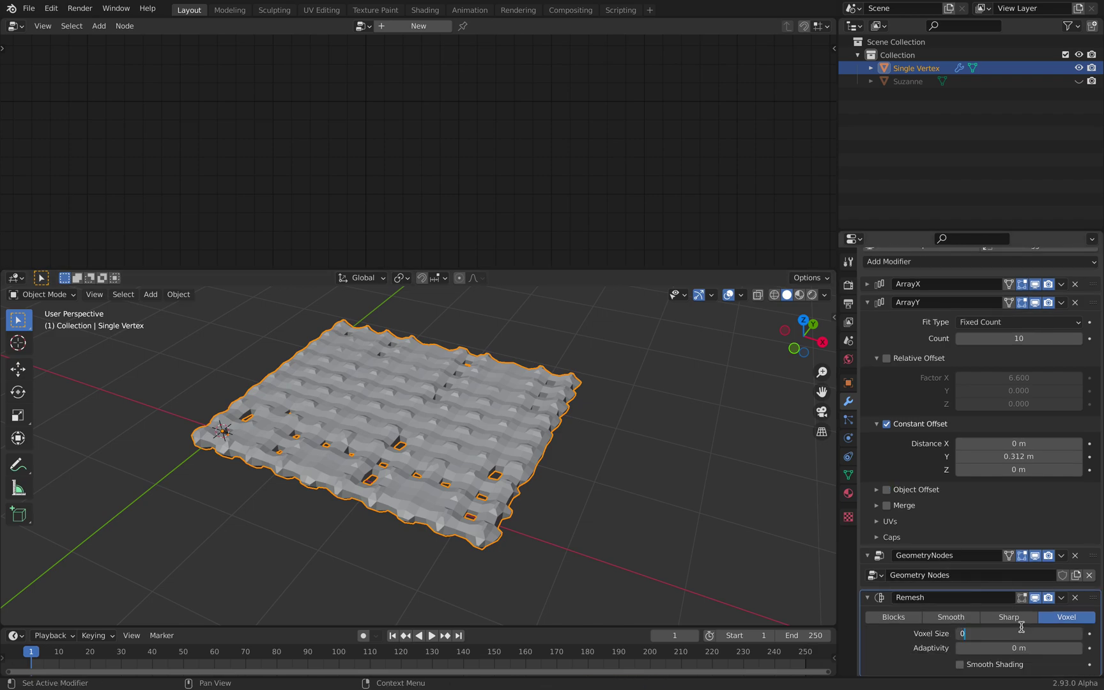
middle_drag(670, 530, 584, 451)
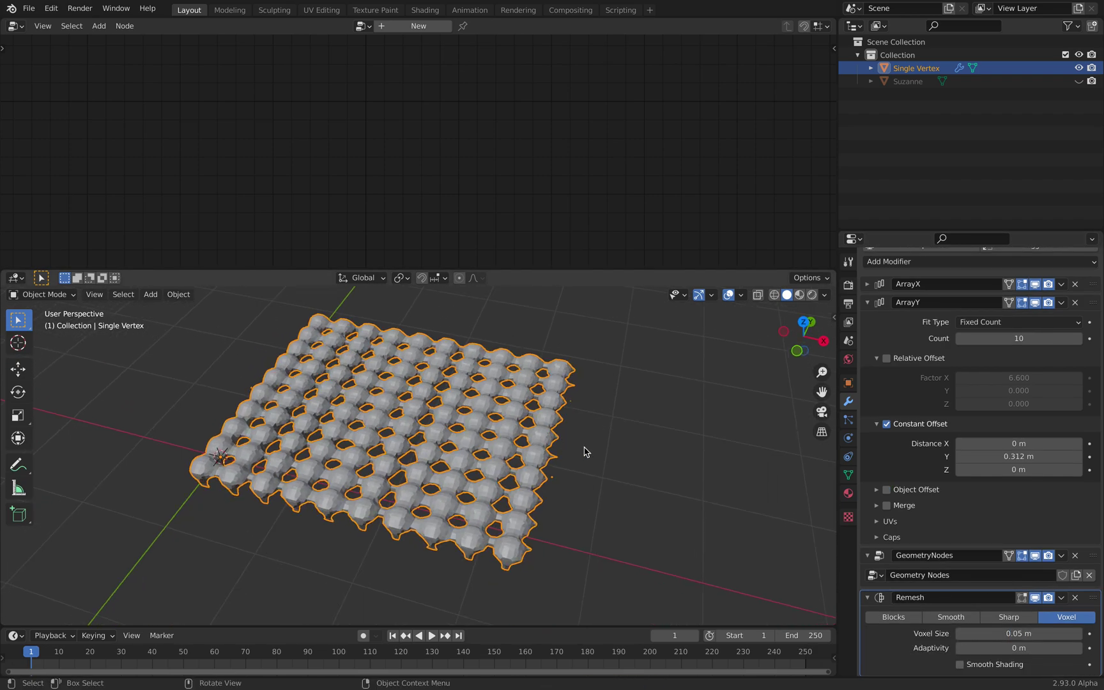
- Remove the Remesh modifier from the Single Vertex object and save the file
click(1076, 598)
scroll(587, 511, up, 2)
scroll(587, 498, down, 2)
key(ctrl+s)
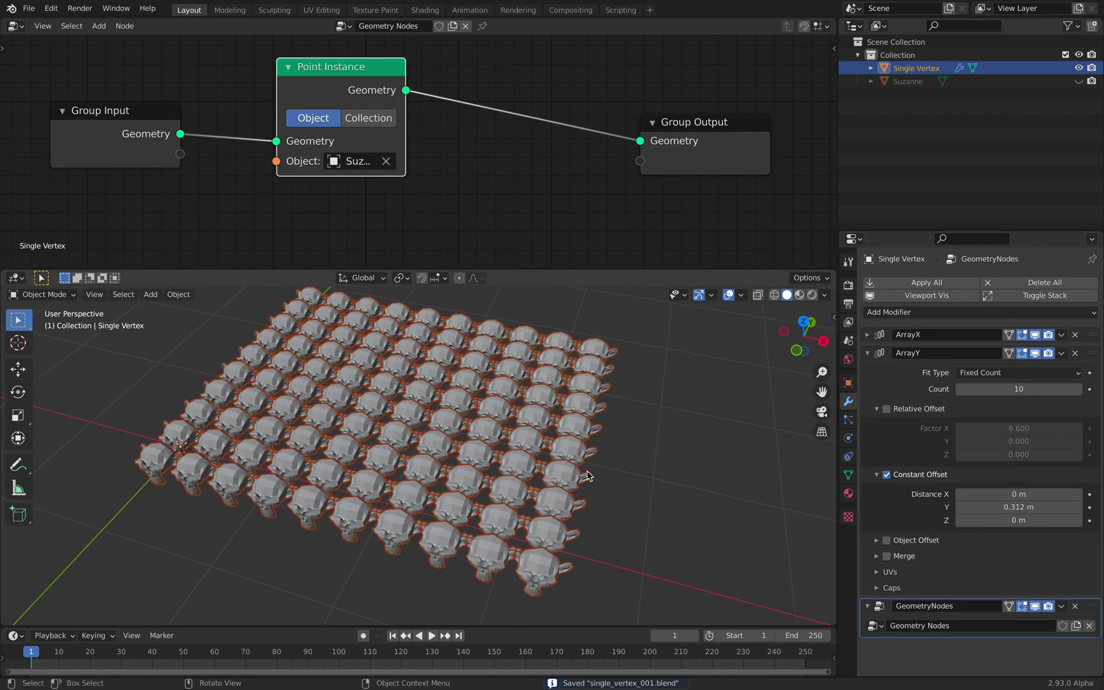
- Move the Group Output node closer to the Point Instance node
scroll(508, 224, down, 1)
drag(641, 122, 494, 99)
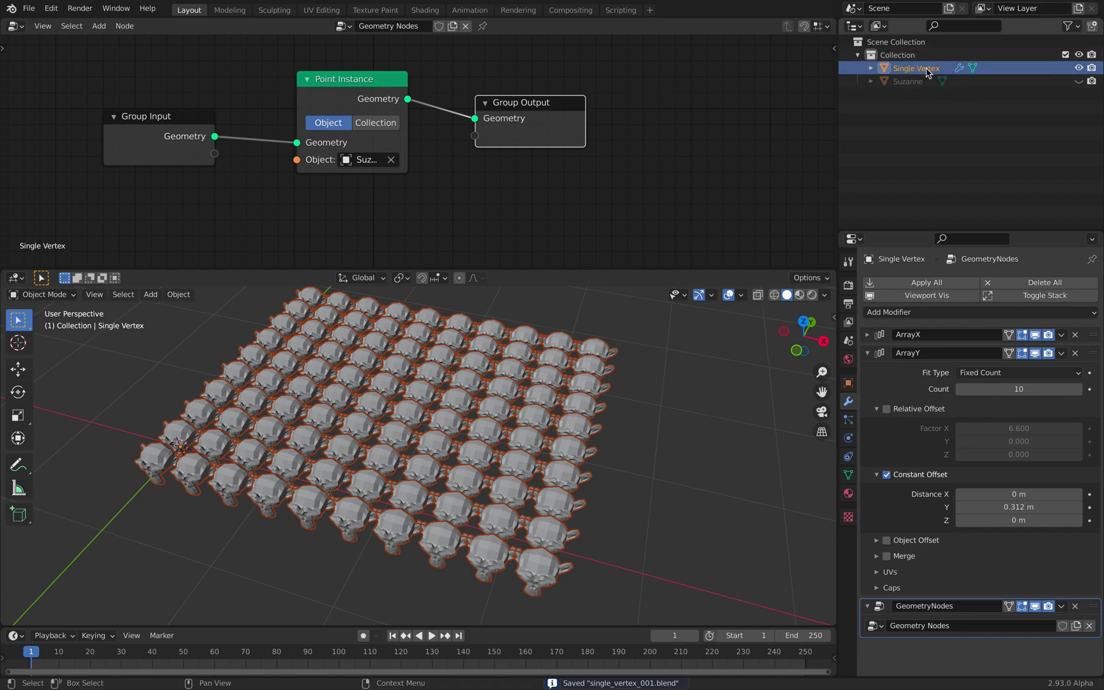
middle_drag(660, 325, 623, 329)
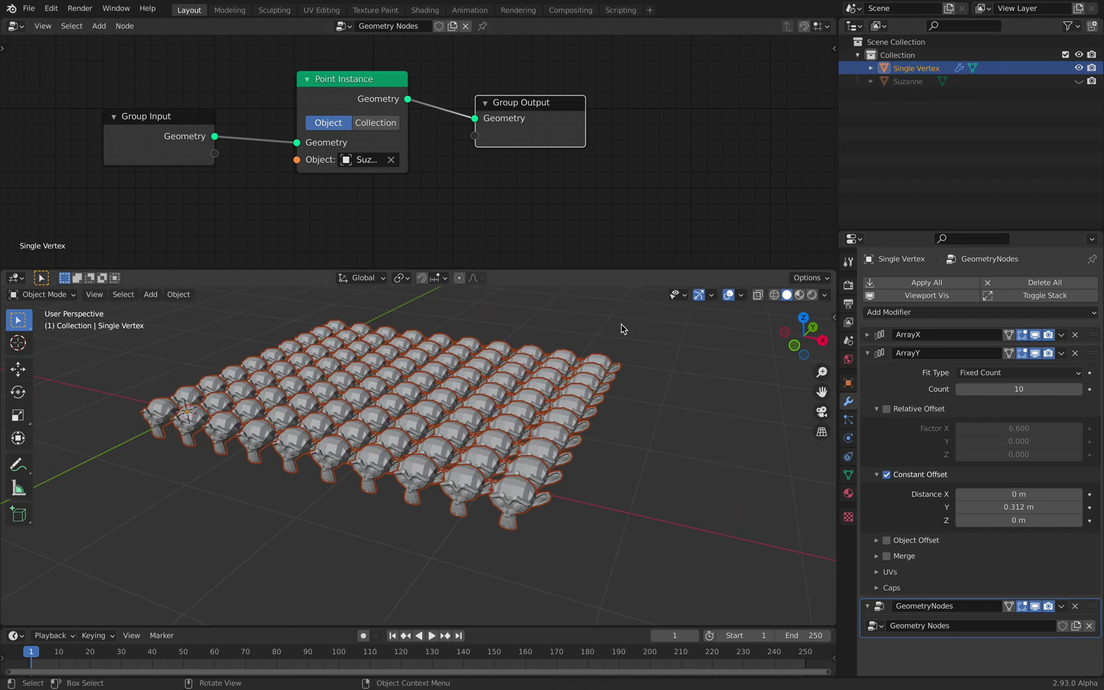
- Try a Wave modifier at the end of the Single Vertex object's modifier stack and play the animation
ctrl+click(868, 352)
click(923, 312)
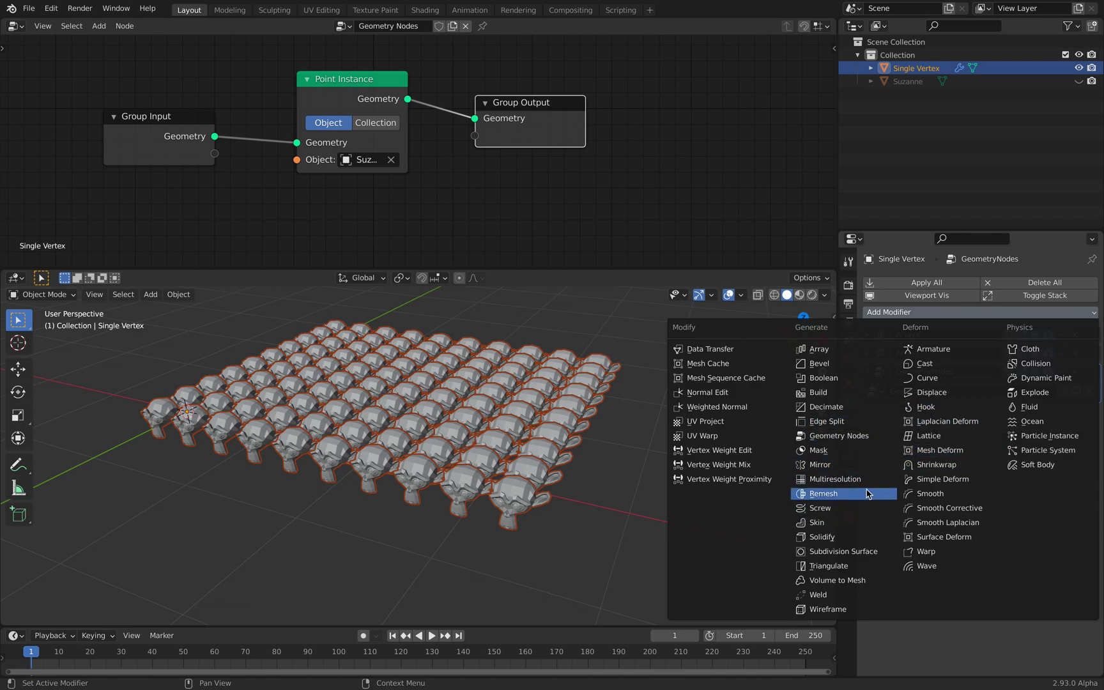
click(933, 564)
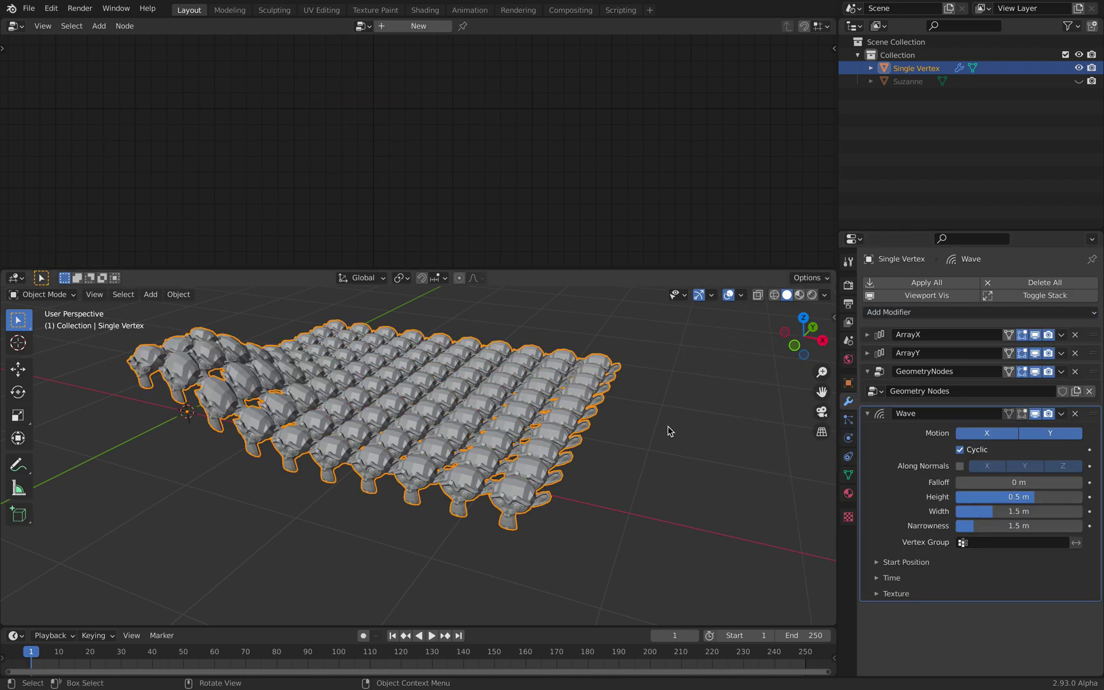
key(space)
middle_drag(668, 431, 597, 433)
key(space)
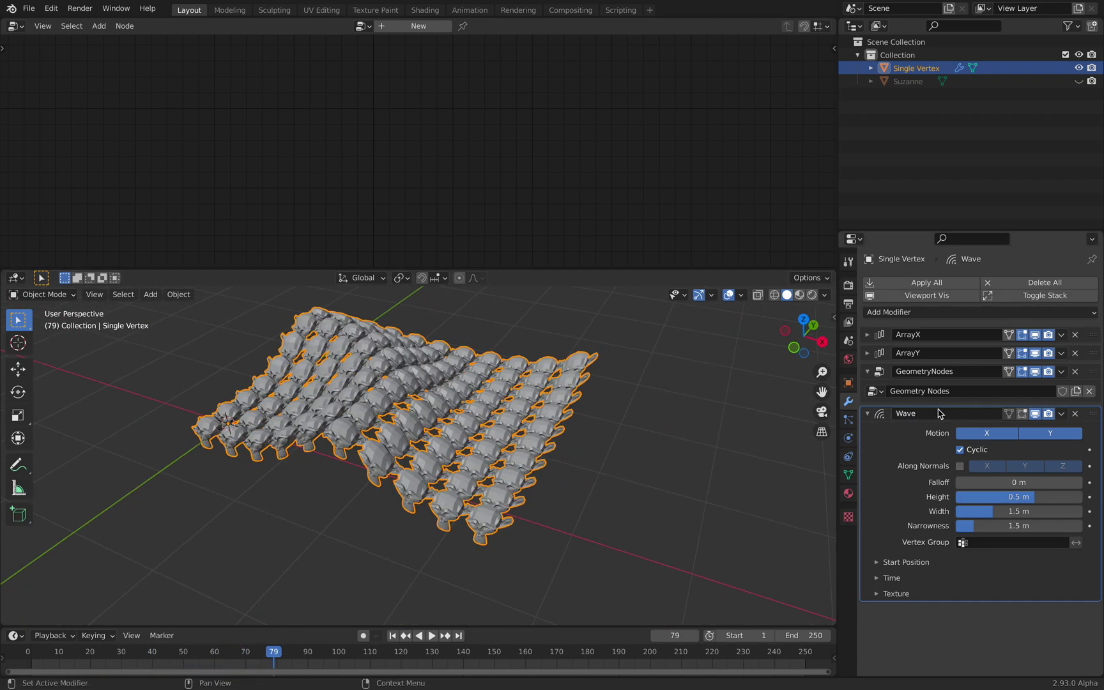
- Reorder the Wave modifier above GeometryNodes and play the animation
drag(1094, 418, 1094, 371)
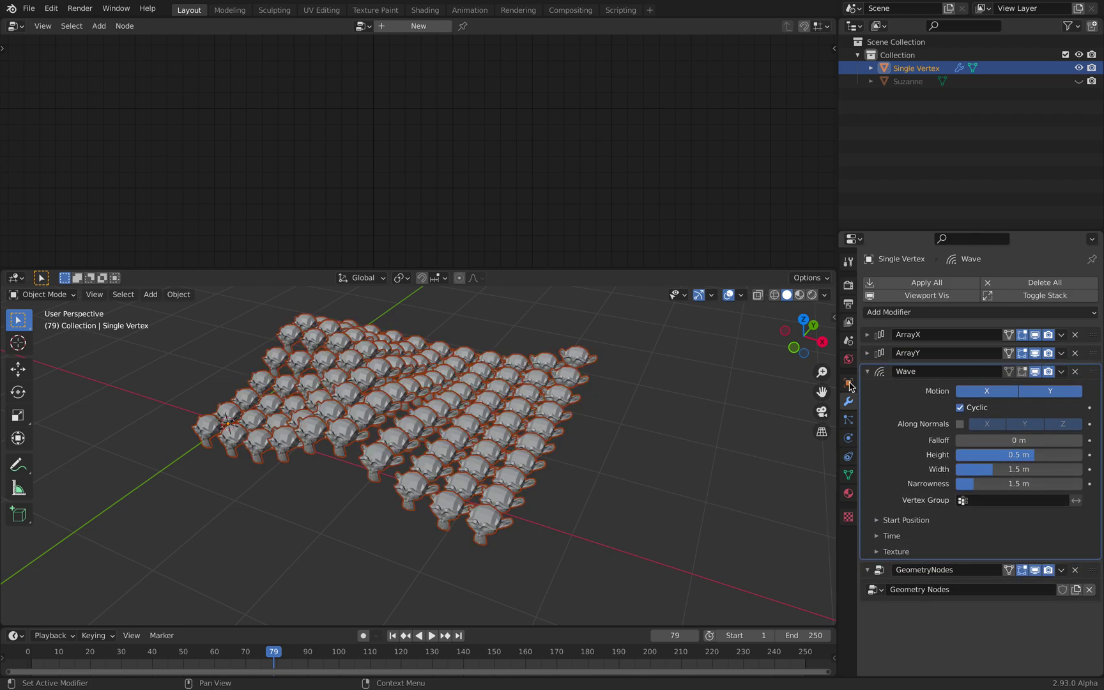
click(594, 382)
key(space)
middle_drag(594, 382, 600, 443)
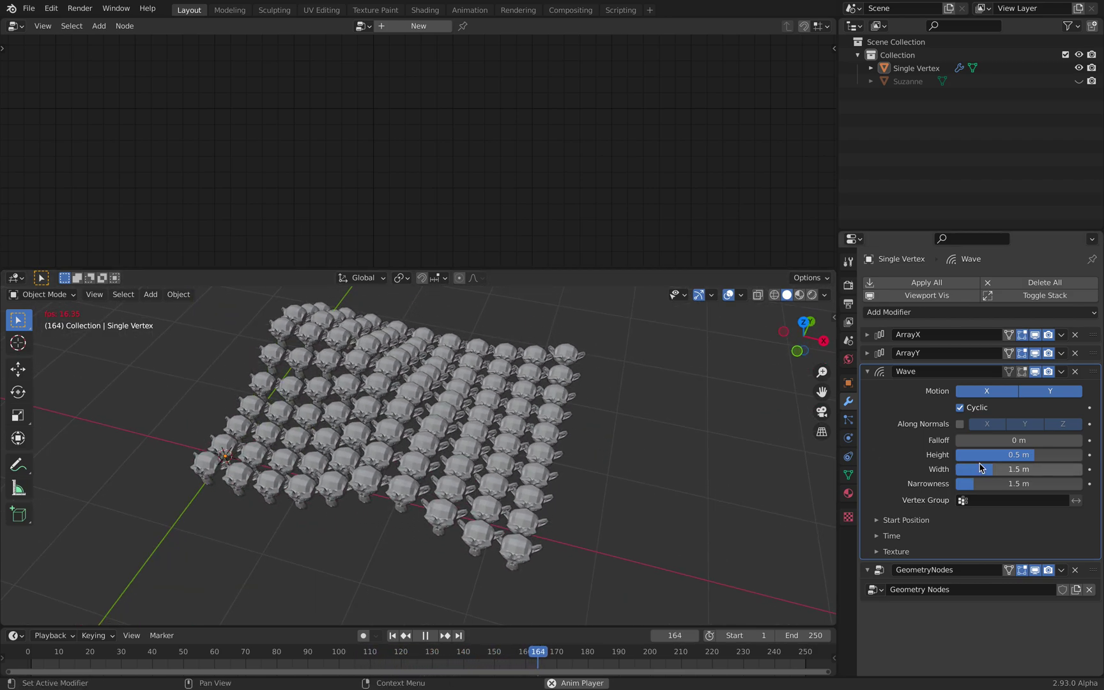
- Set the Wave modifier's height to 0.19 m, falloff to 4 m, width to 2 m and narrowness to 5.2 m
drag(1033, 455, 1006, 455)
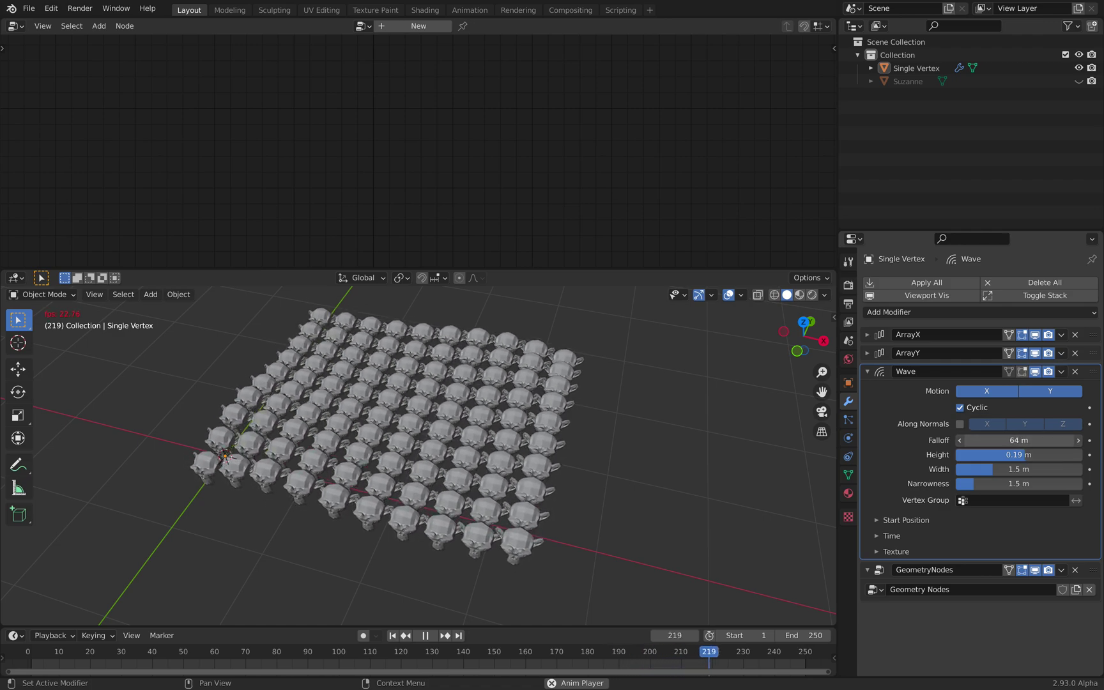
drag(1019, 440, 1049, 469)
key(space)
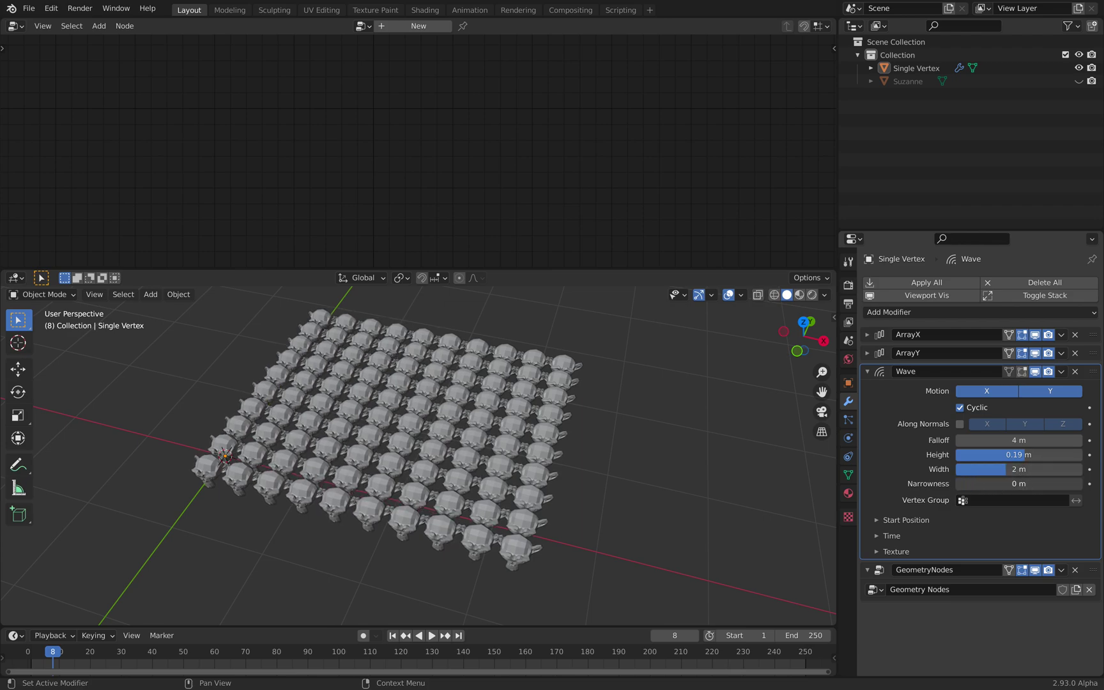
drag(1022, 483, 1051, 483)
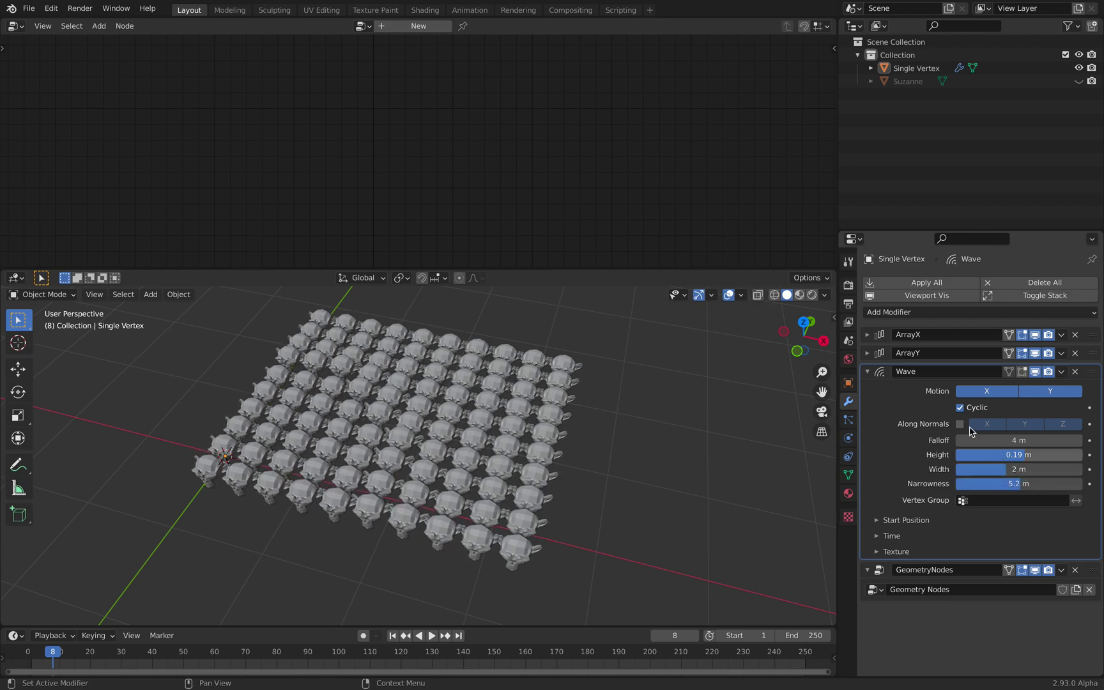
- Try the Wave modifier's Along Normals option during playback and remove the Wave modifier
click(960, 424)
key(space)
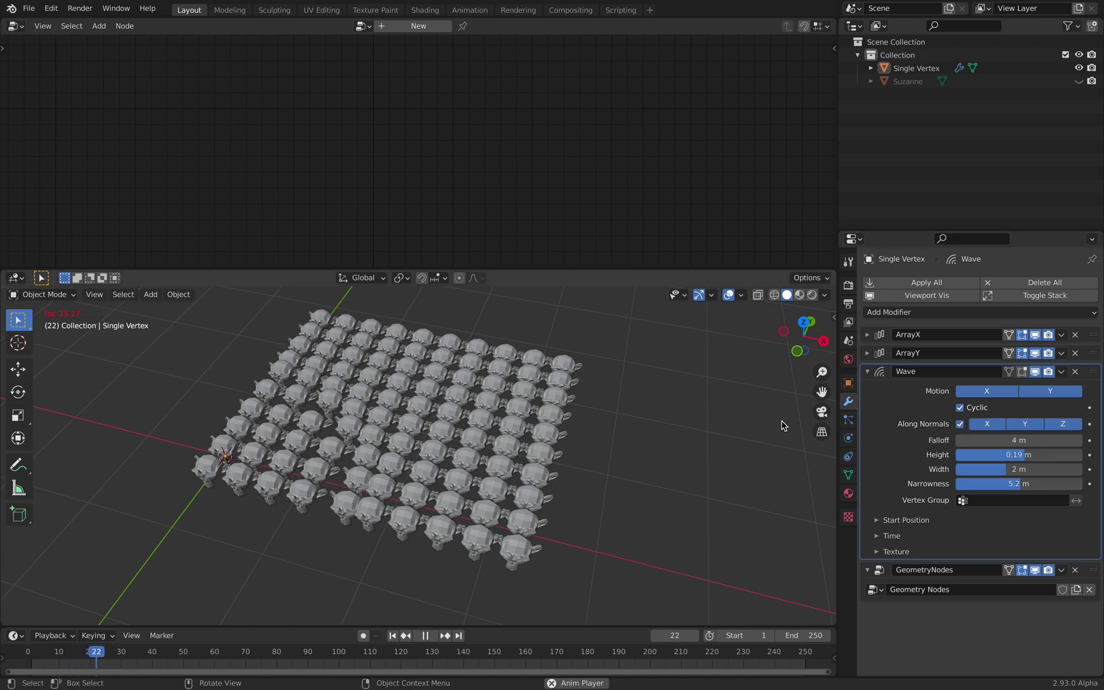
click(960, 423)
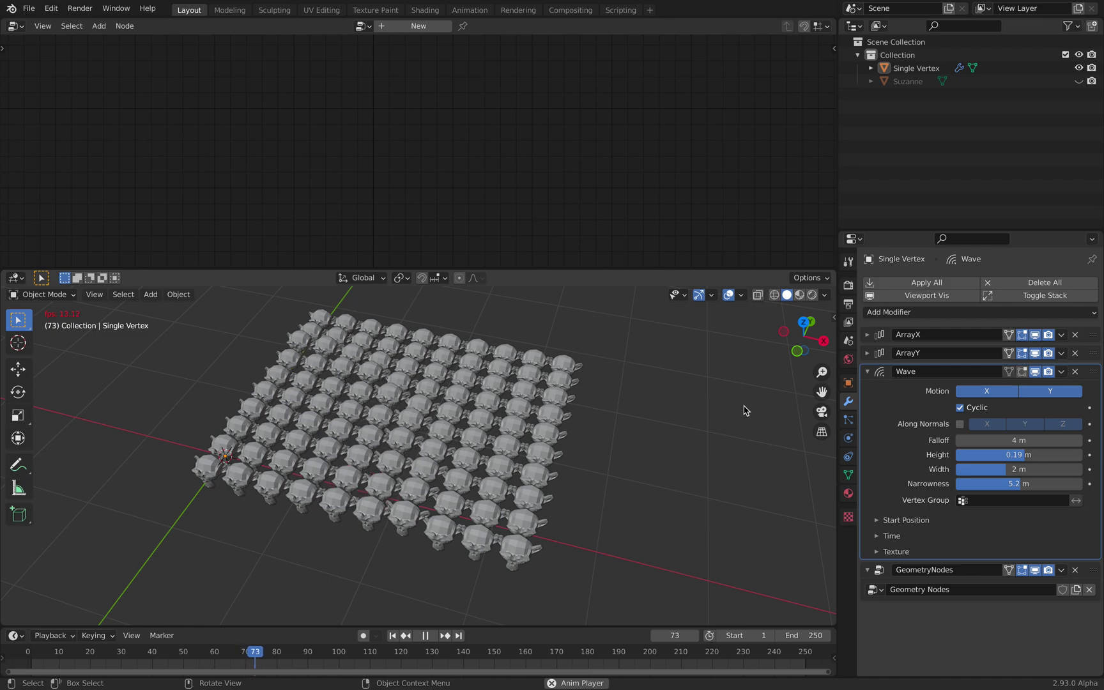
key(space)
click(1075, 372)
middle_drag(565, 434, 559, 419)
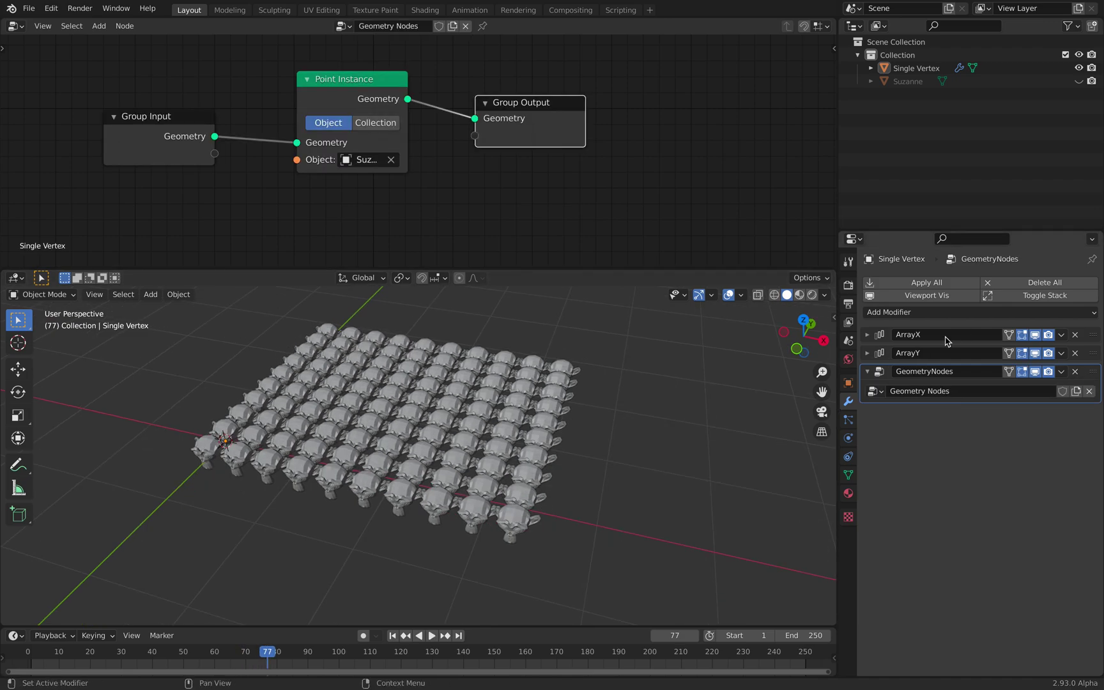
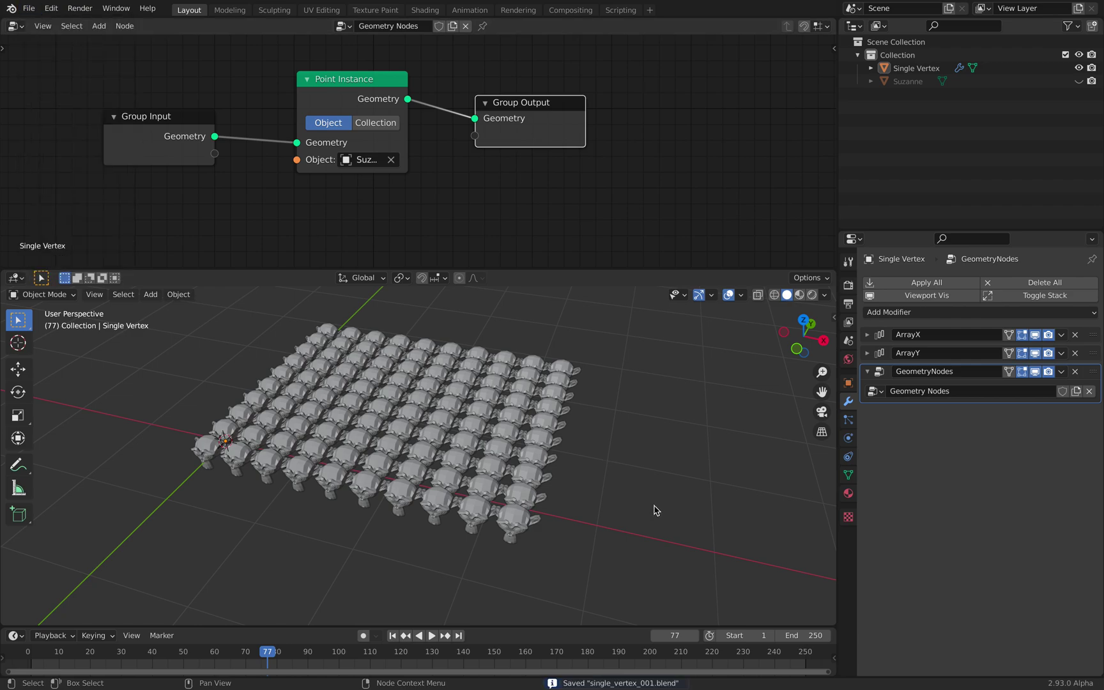
- Save the scene as a new incremented version, single_vertex_002.blend, on the Desktop
key(super+shift+s)
click(713, 609)
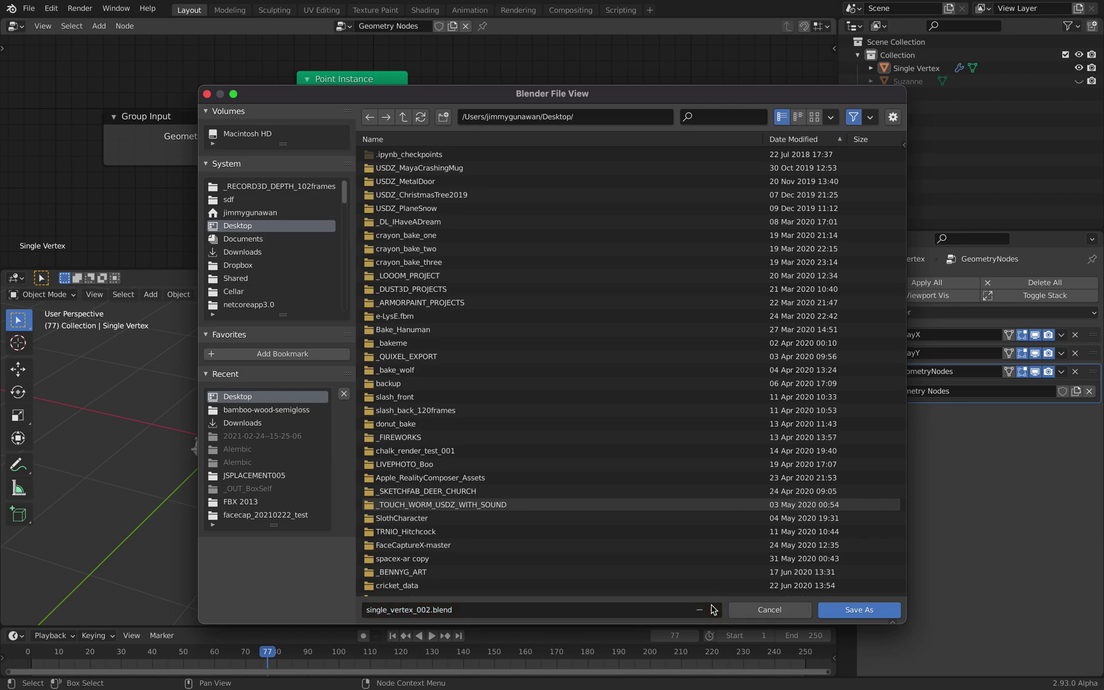
click(828, 610)
- Add a Grease Pencil monkey to the scene and move it to the far X side of the monkey grid
middle_drag(592, 439, 608, 432)
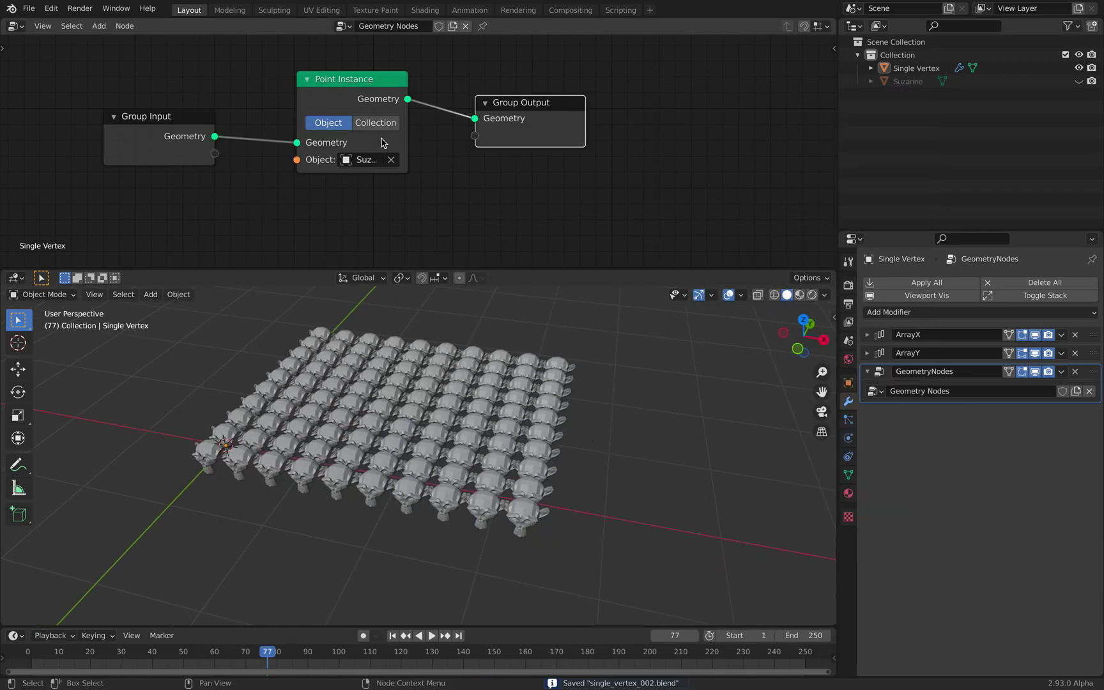
key(shift+a)
mouse_move(637, 389)
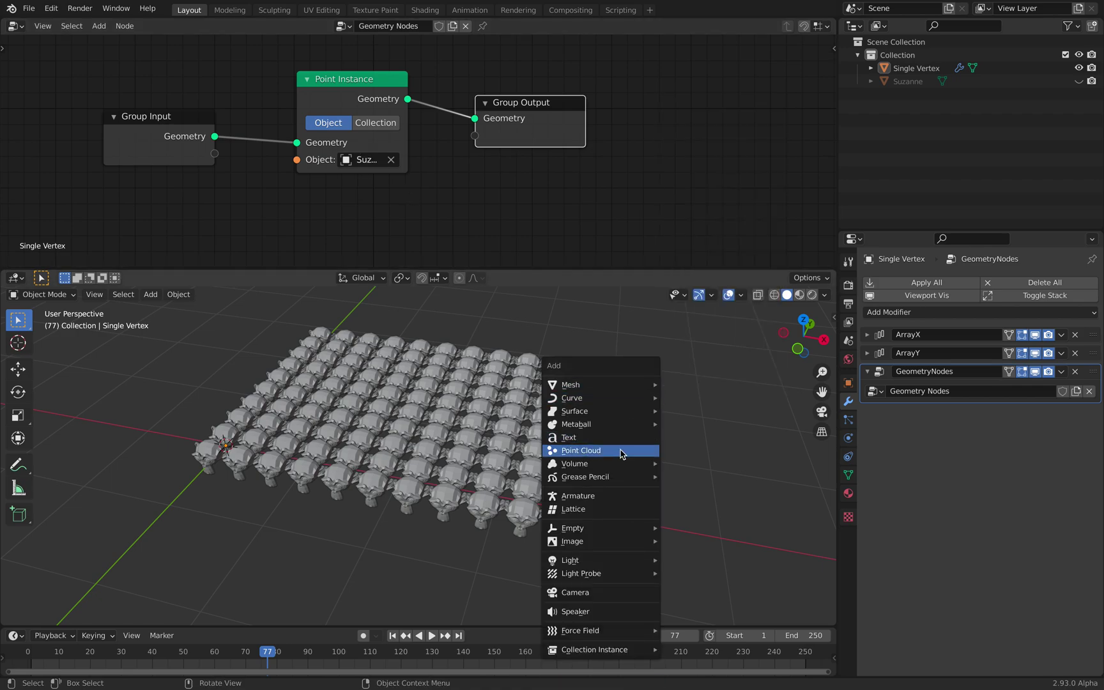
mouse_move(620, 476)
click(692, 505)
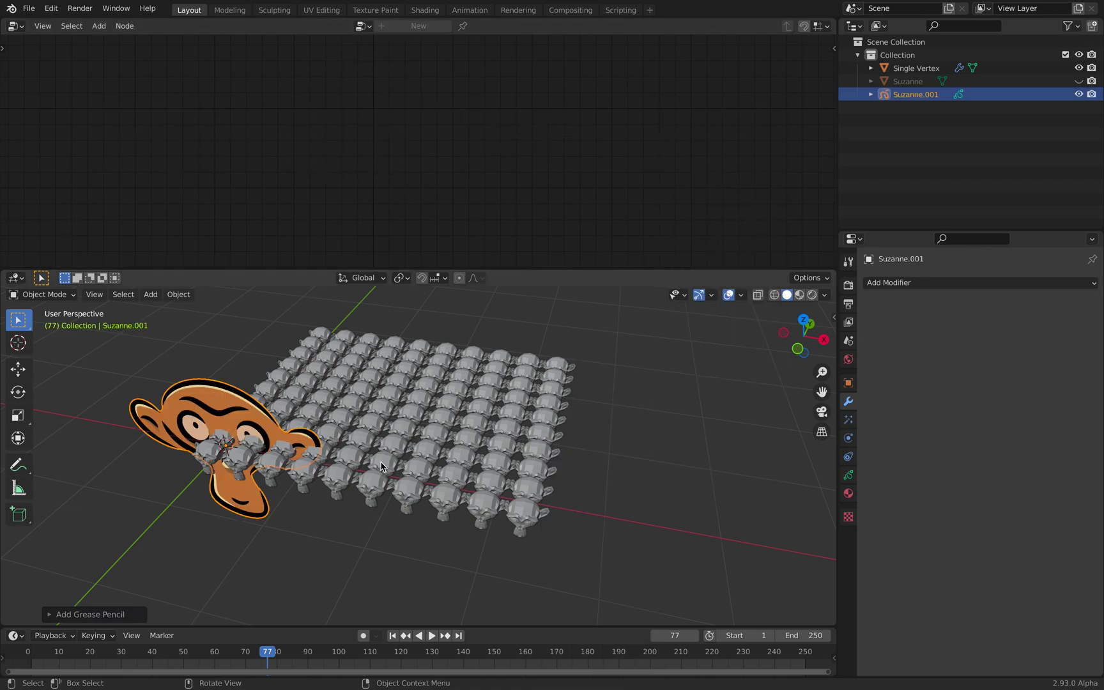
key(g)
click(738, 417)
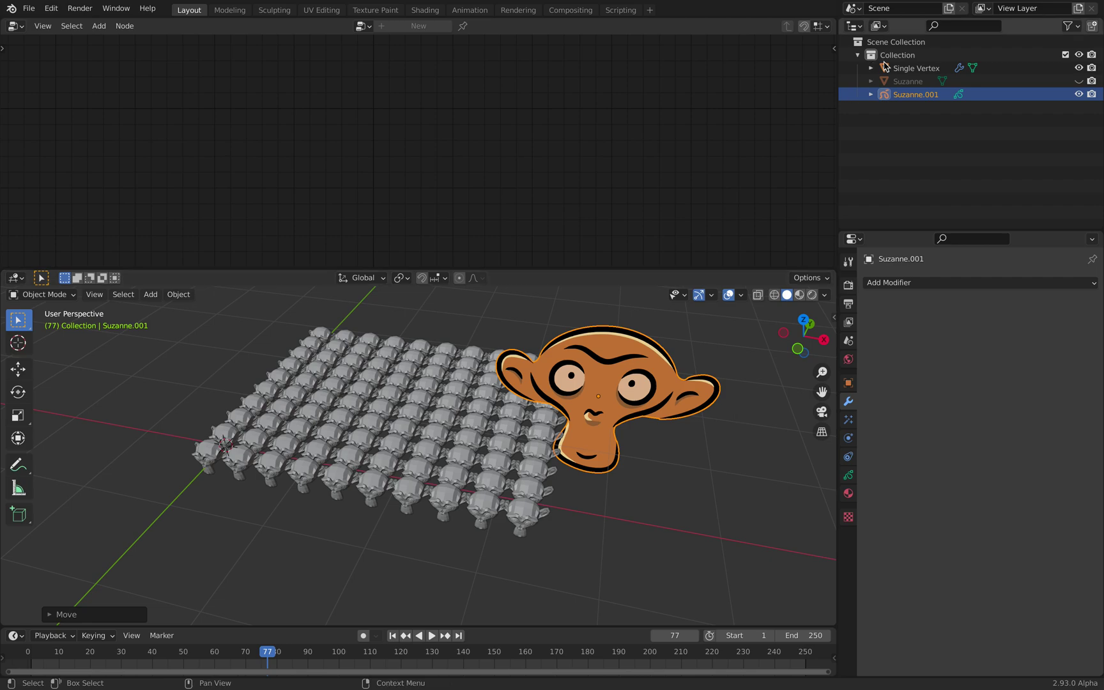
- Set the instanced object of Single Vertex's Point Instance node to Suzanne.001
click(905, 68)
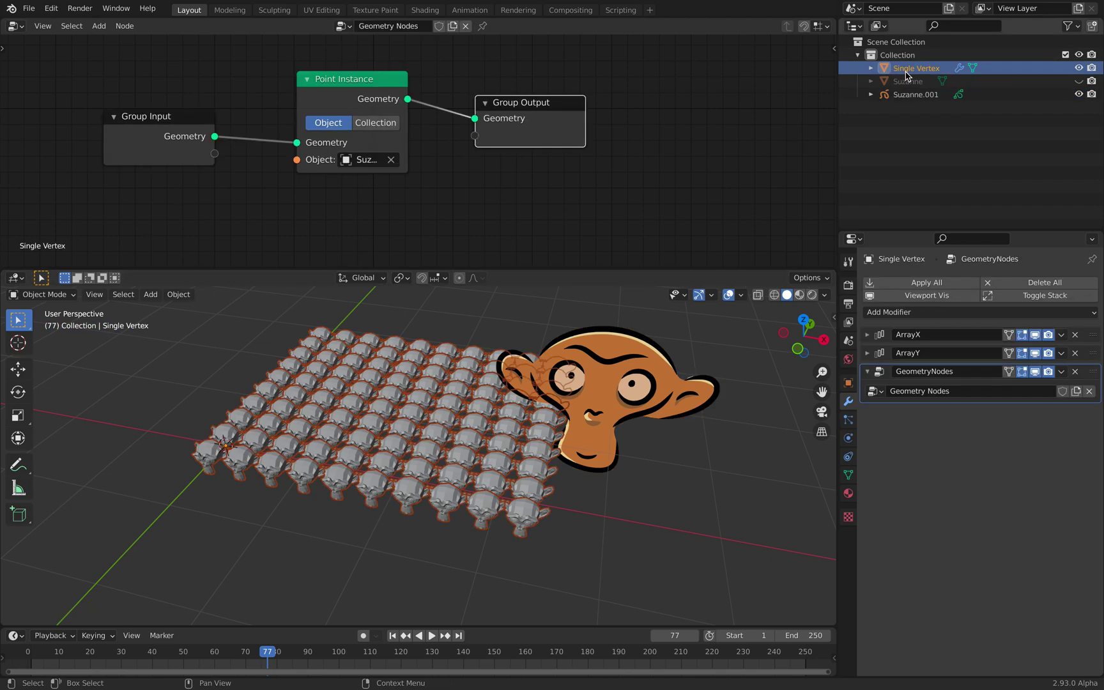
click(371, 160)
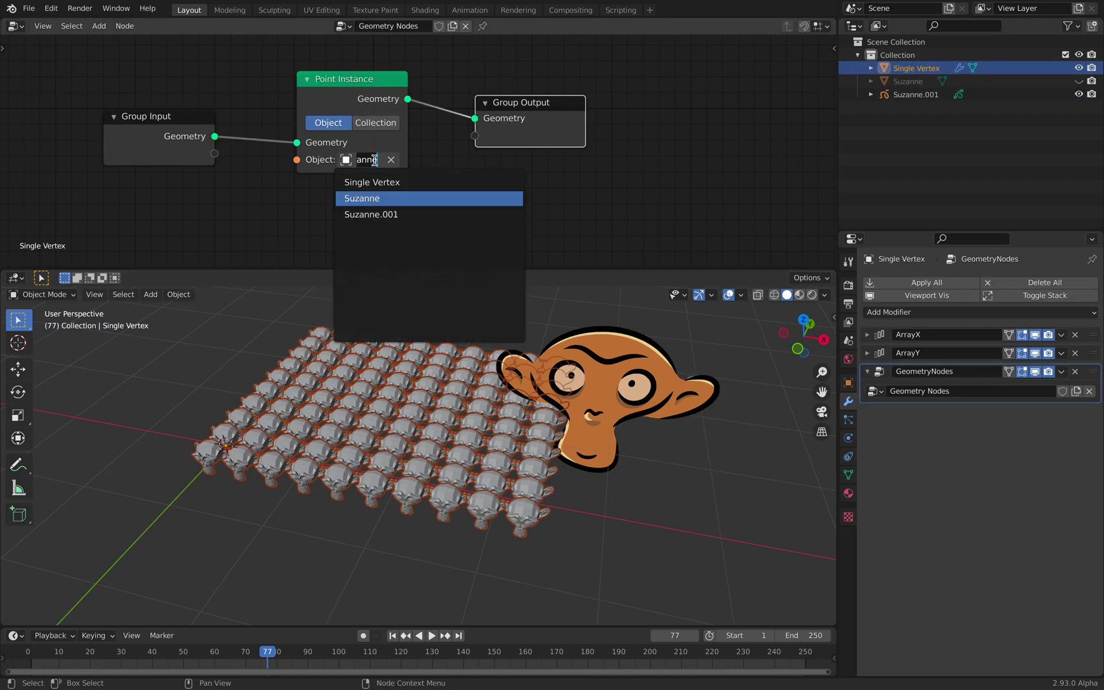
click(387, 215)
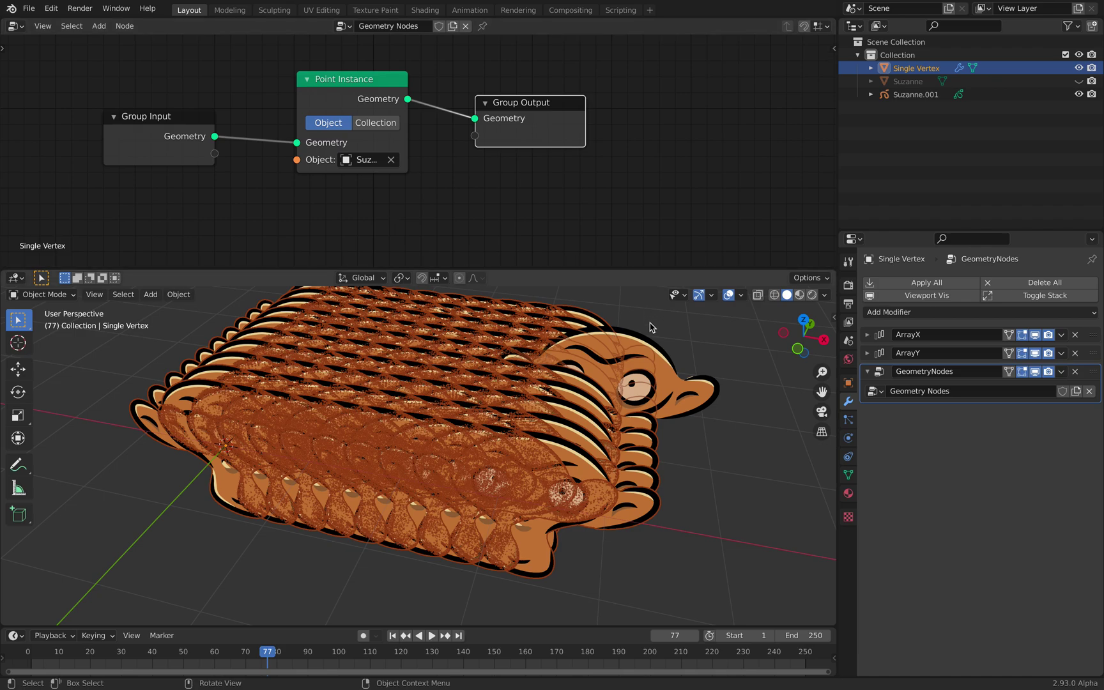
- Move the source Grease Pencil monkey about 1.7 m farther away from the instanced grid
click(643, 362)
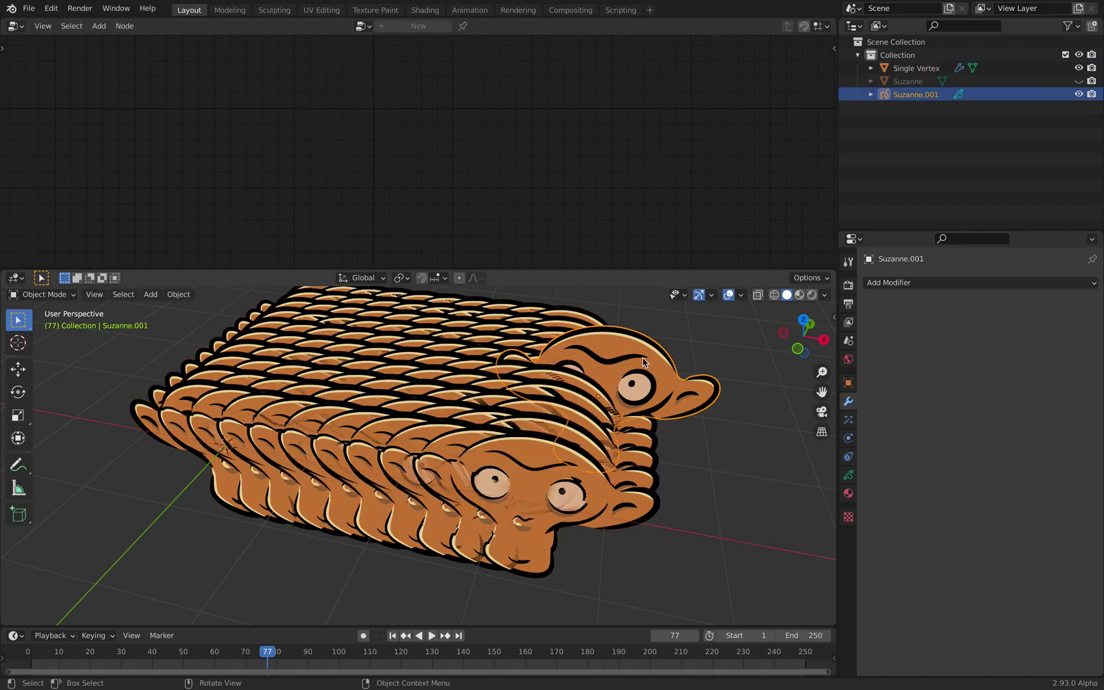
scroll(643, 362, down, 4)
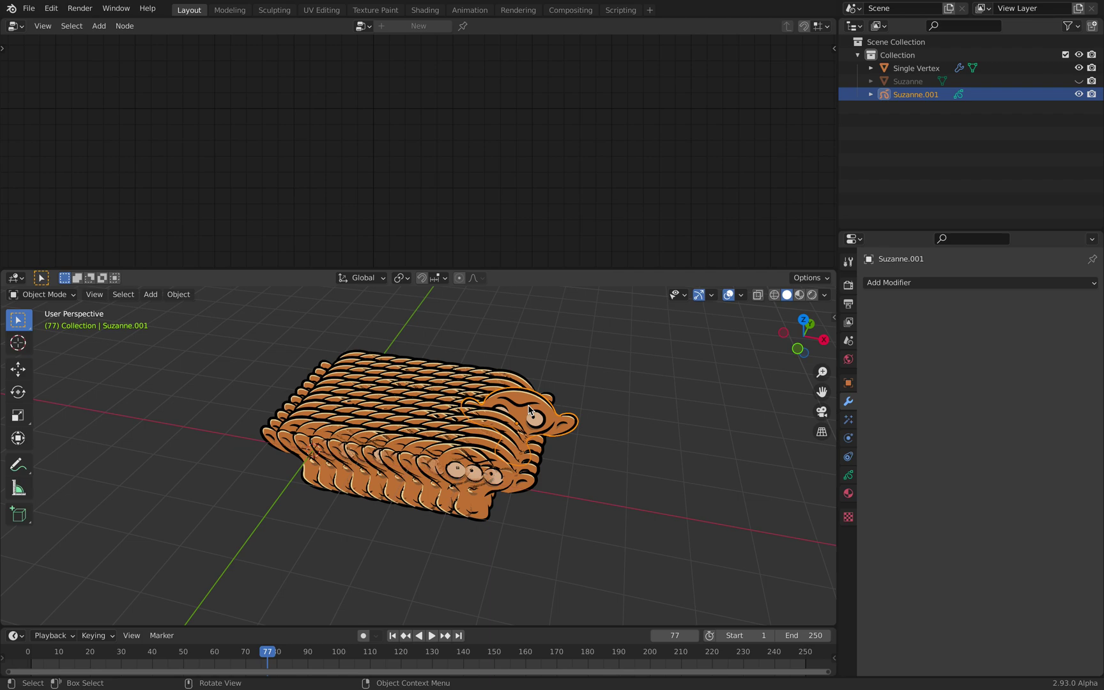
key(g)
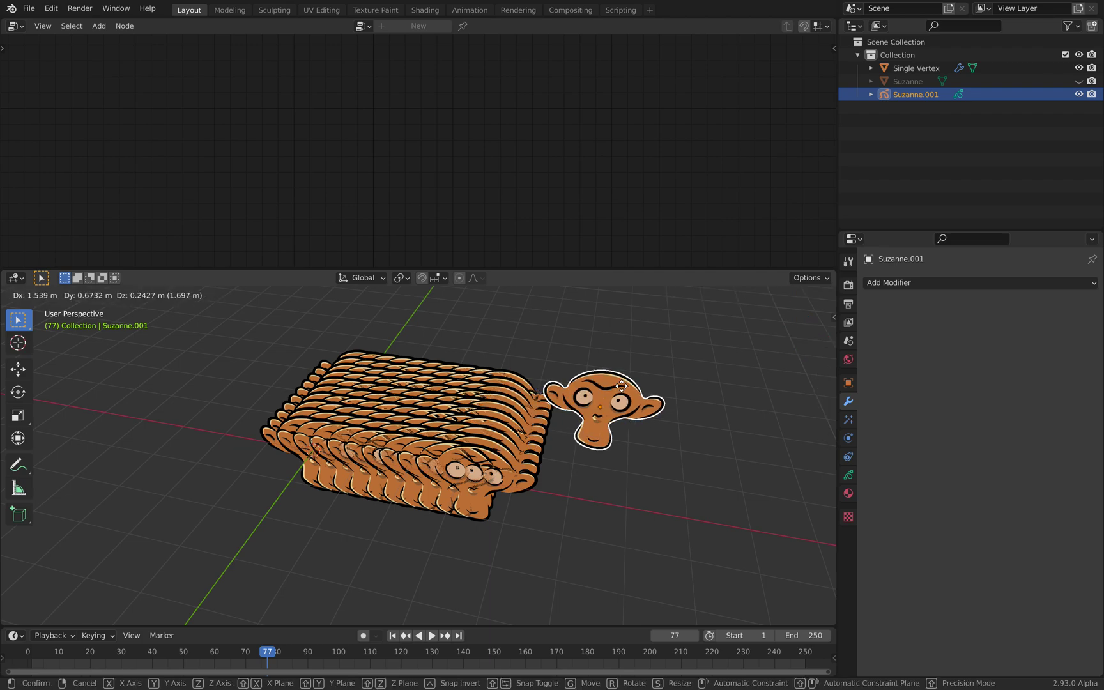
click(621, 386)
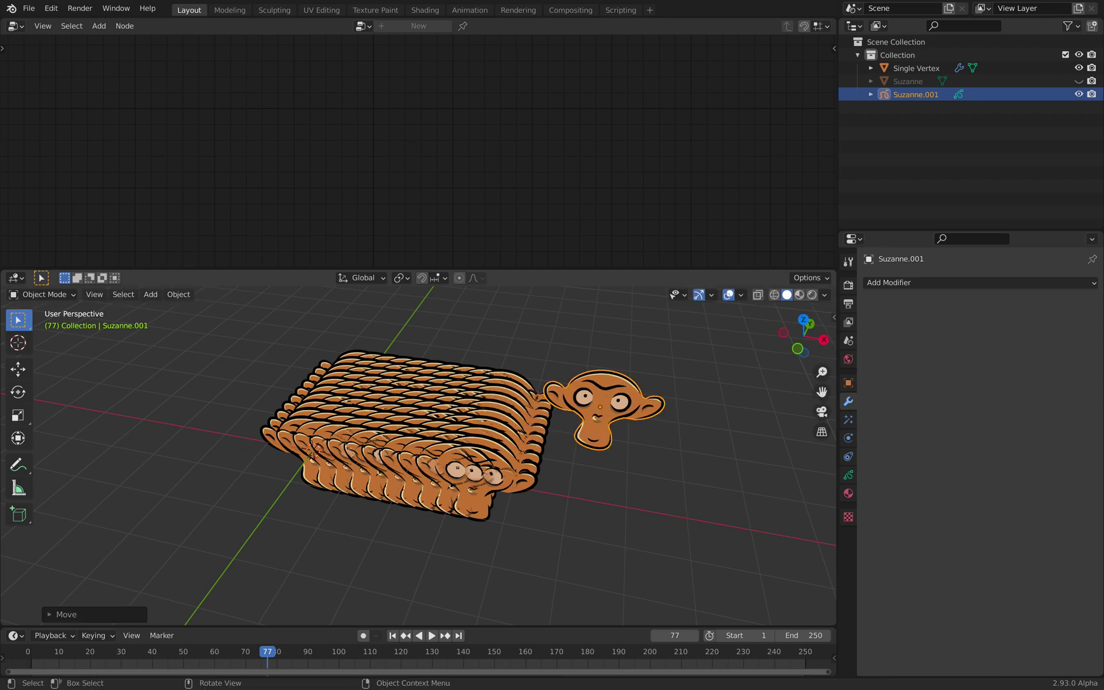
- Scale the Grease Pencil monkey down to about 0.18 and apply its scale
key(s)
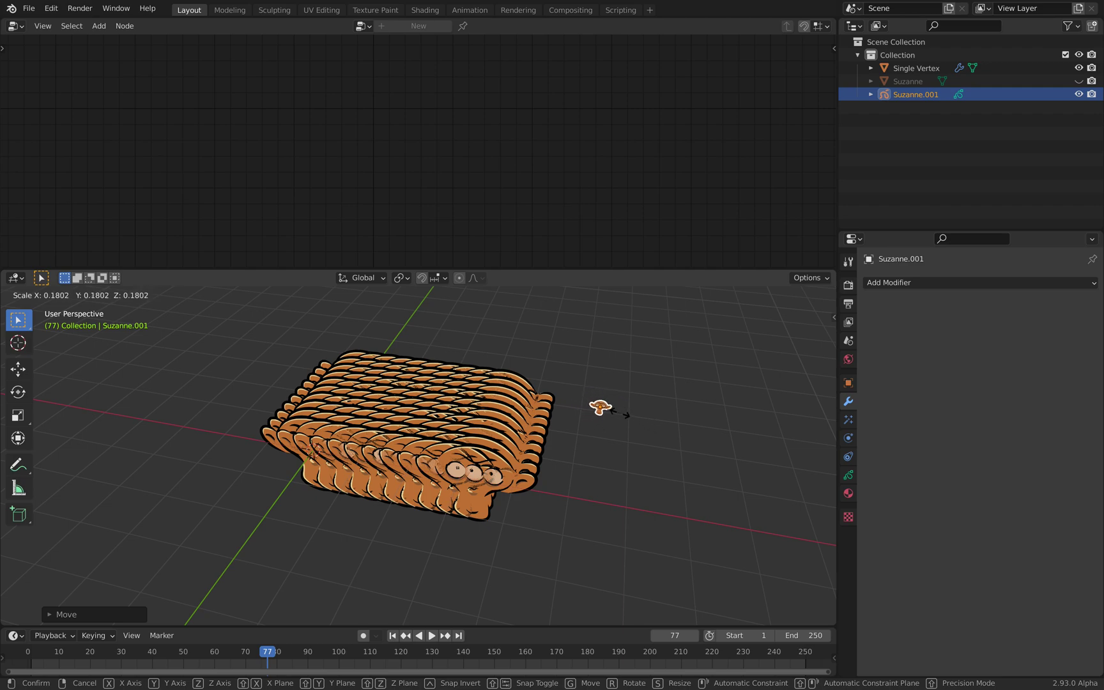
click(621, 413)
key(ctrl+a)
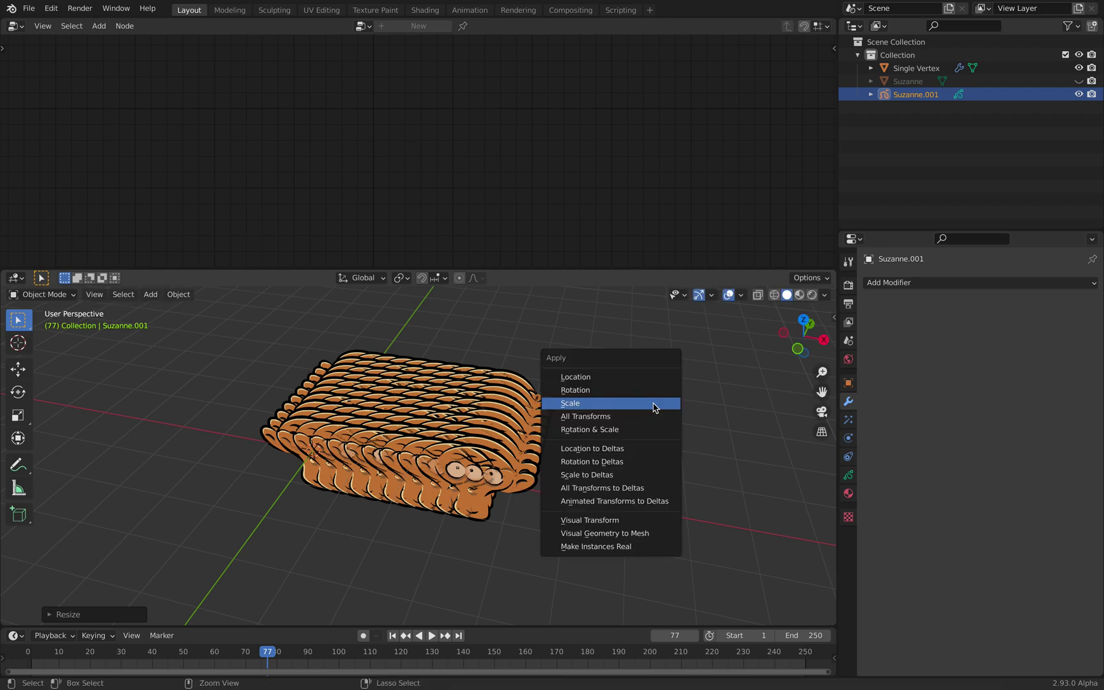
click(653, 407)
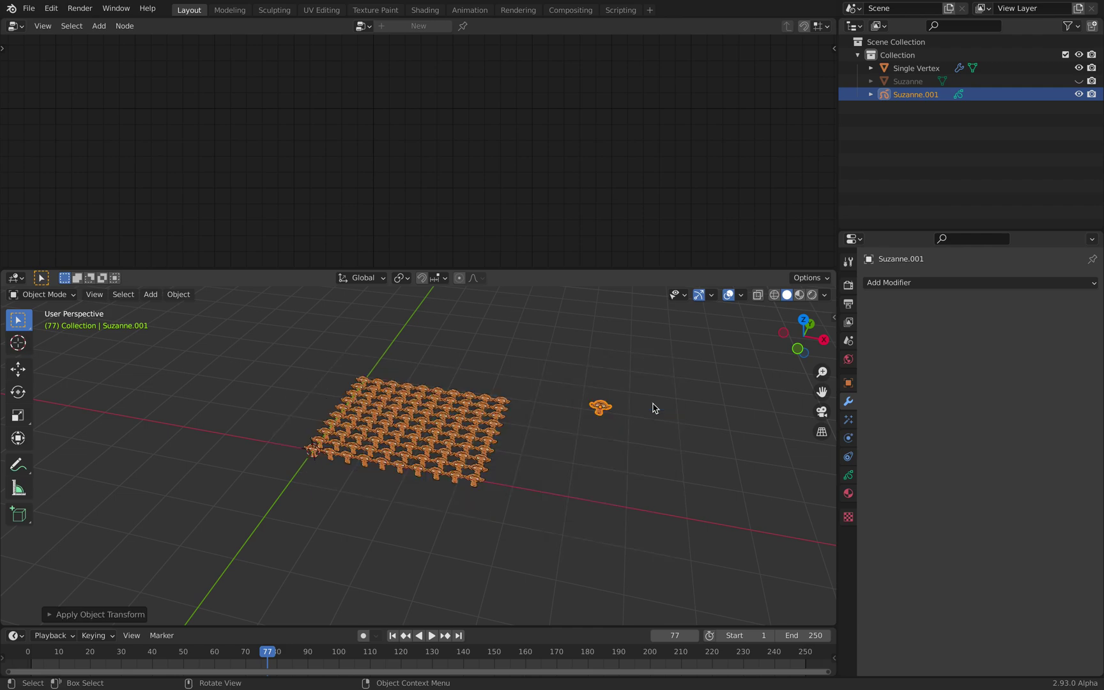
- Inspect the instanced grid up close and hide the source Grease Pencil monkey Suzanne.001
click(521, 413)
scroll(521, 414, up, 5)
scroll(572, 411, down, 5)
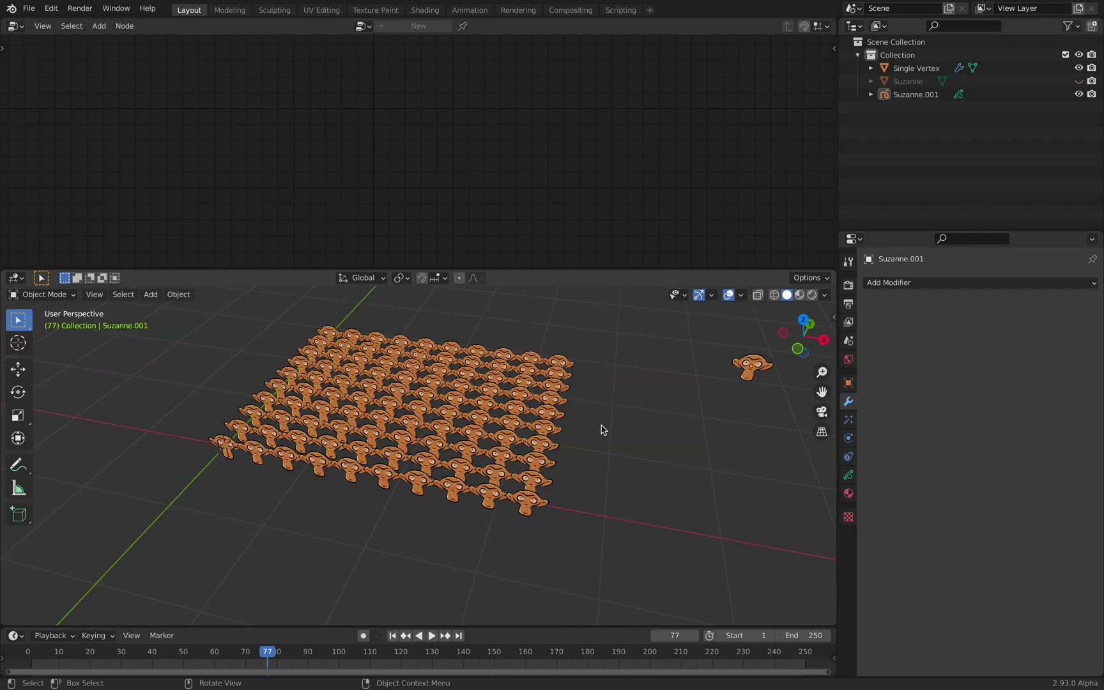
click(752, 363)
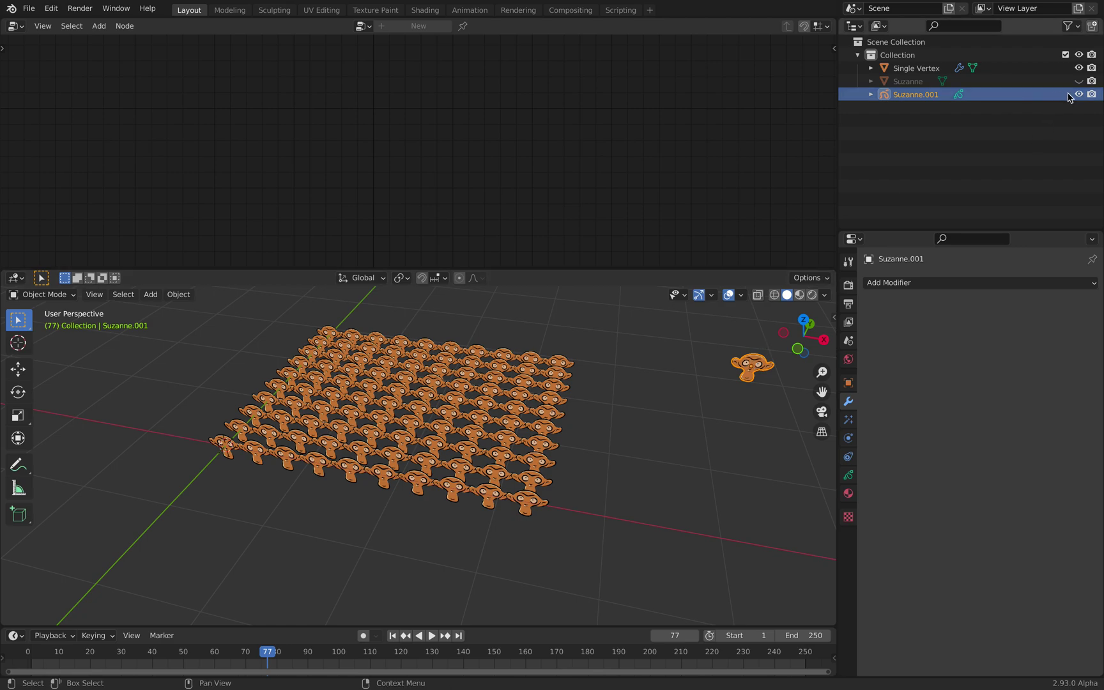
key(h)
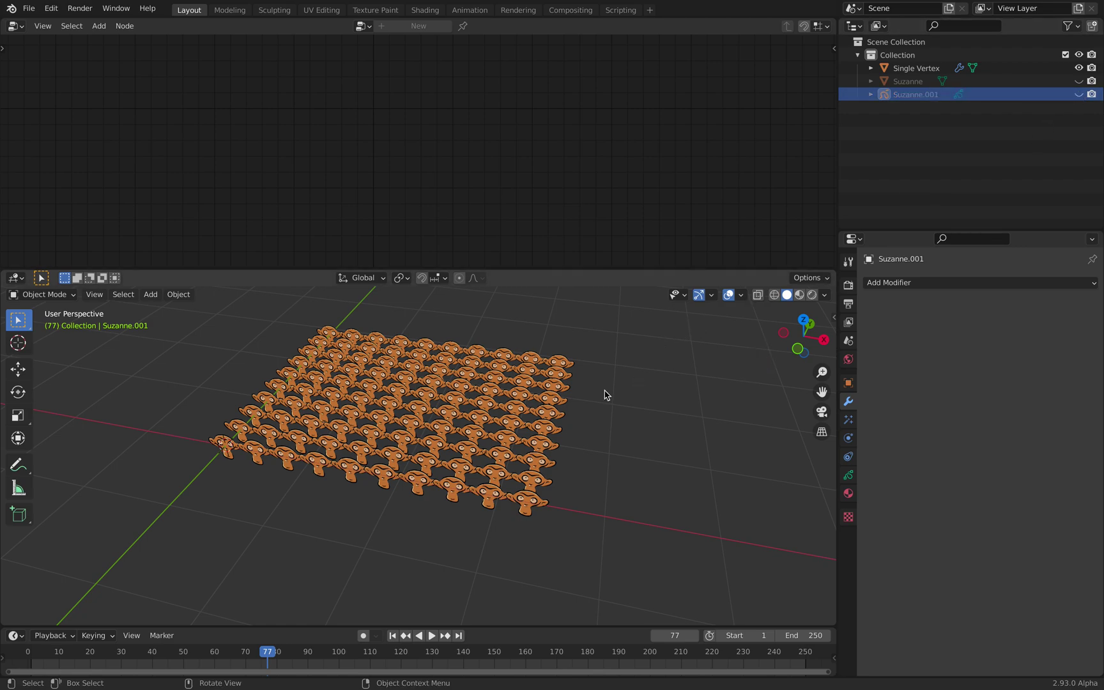
- Save the scene as the next incremented version, single_vertex_003.blend, on the Desktop
shift+middle_drag(603, 394, 620, 394)
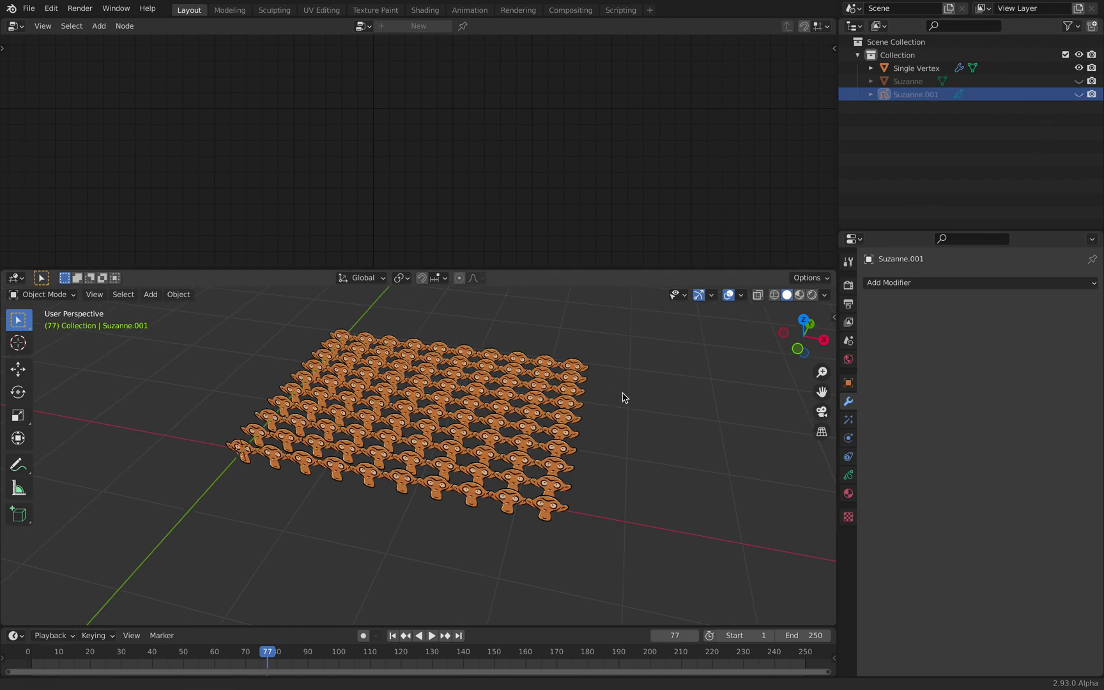
click(29, 9)
click(51, 107)
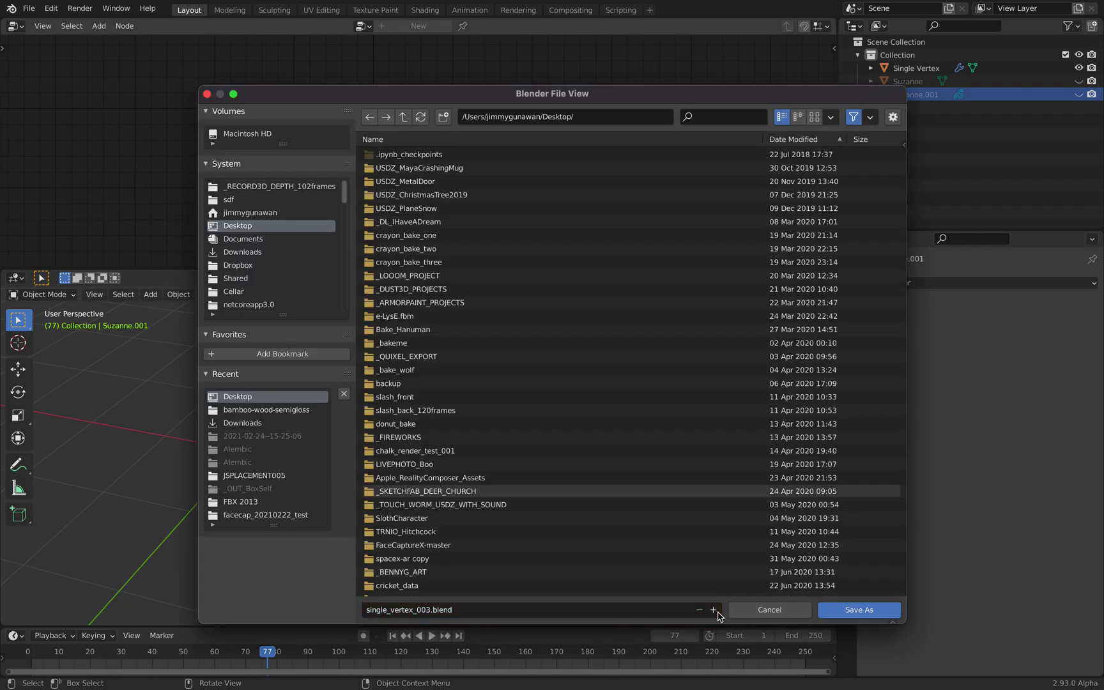
click(855, 611)
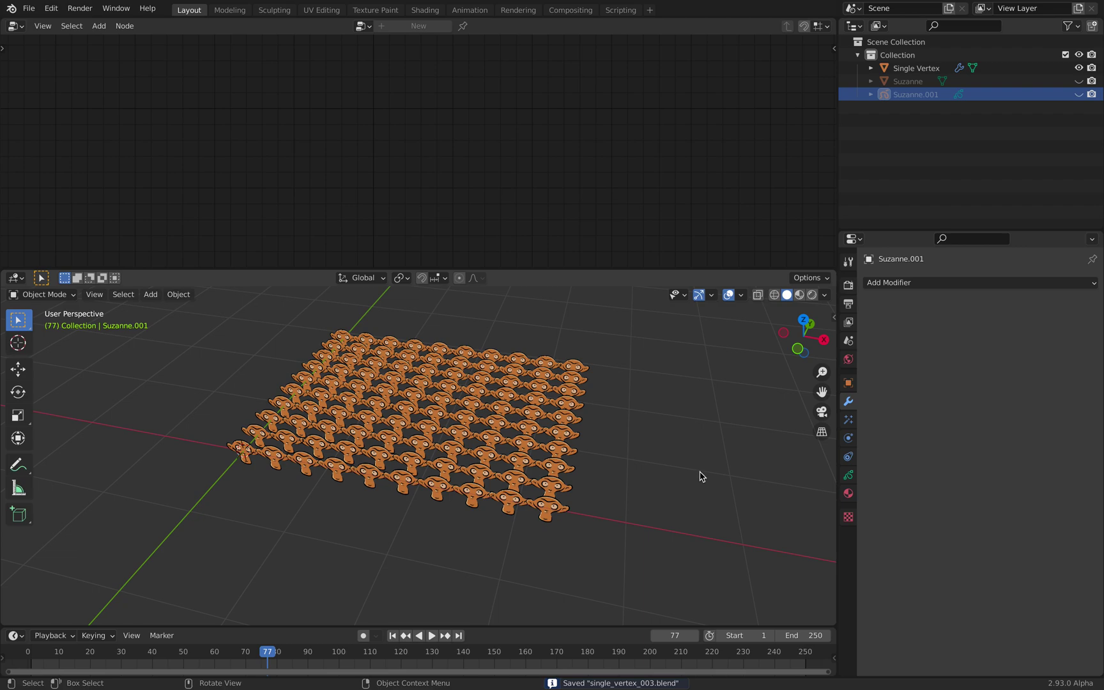
- Add a Bezier curve to the scene and move it beside the monkey grid, clear of the instances
middle_drag(643, 428, 576, 421)
drag(602, 222, 600, 215)
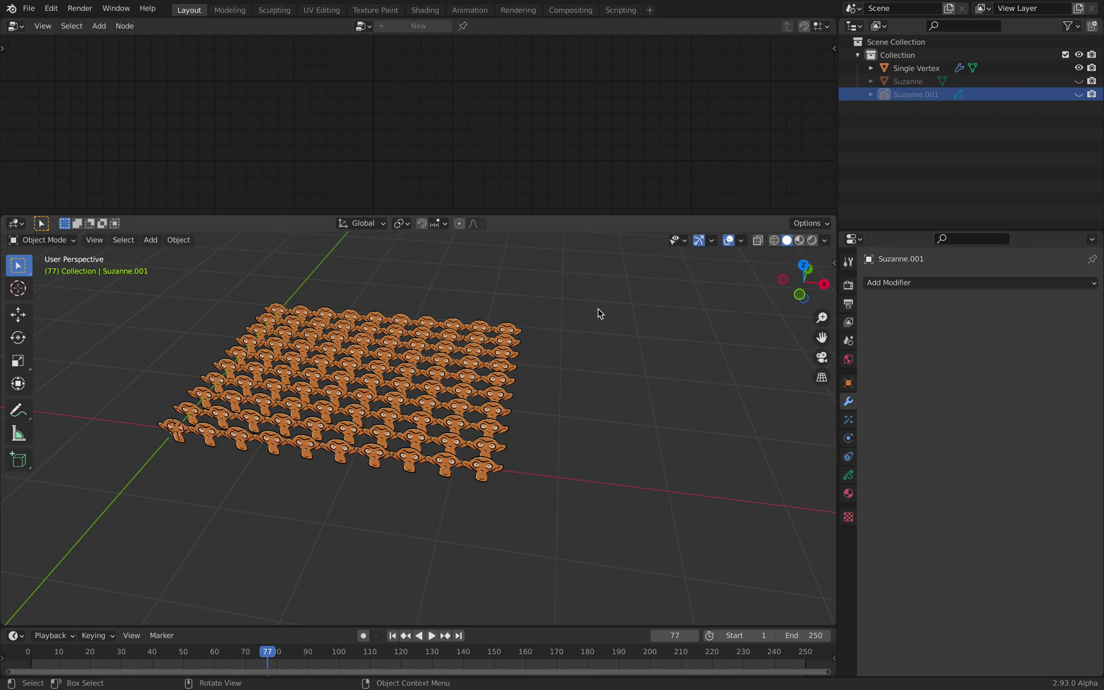
key(shift+a)
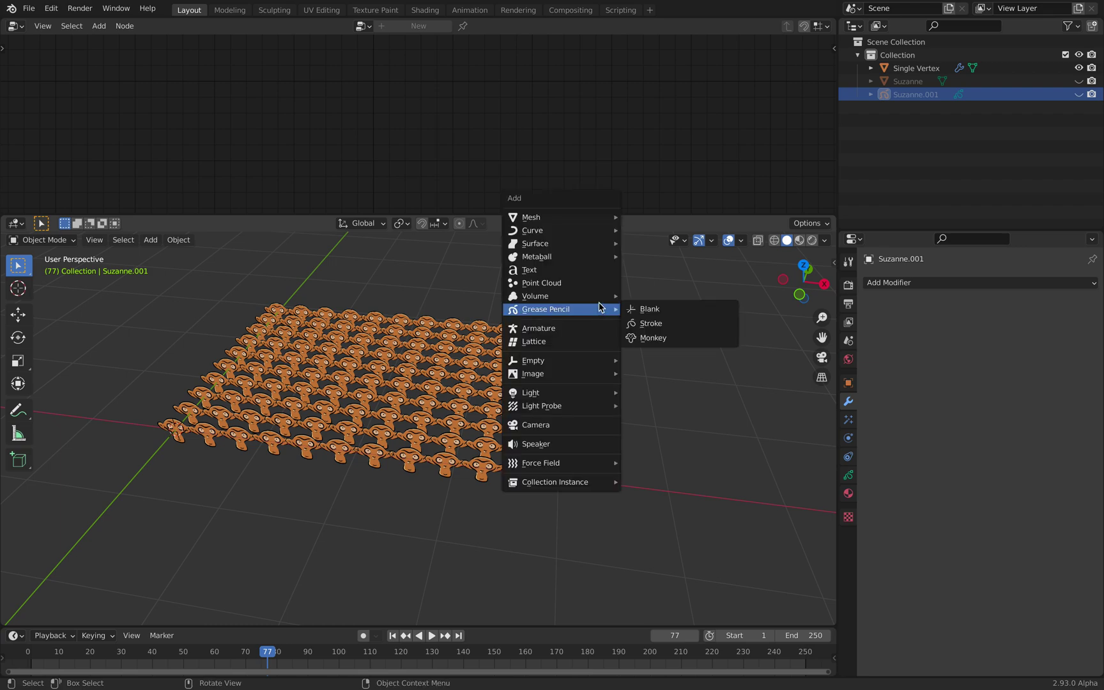
mouse_move(594, 230)
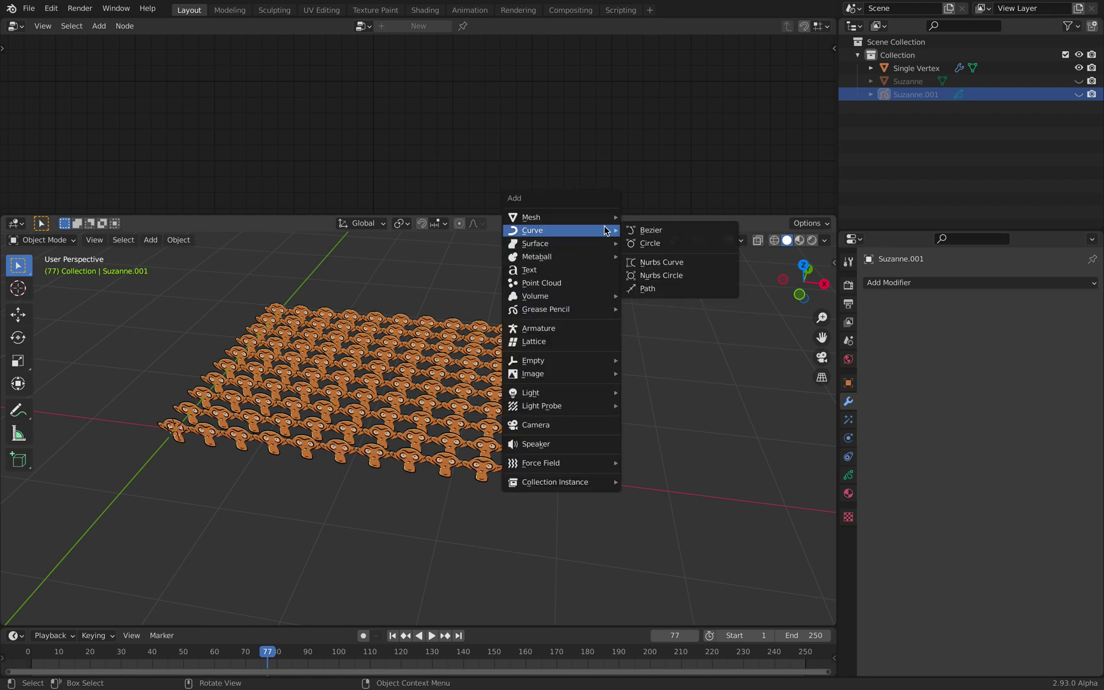
click(646, 232)
key(g)
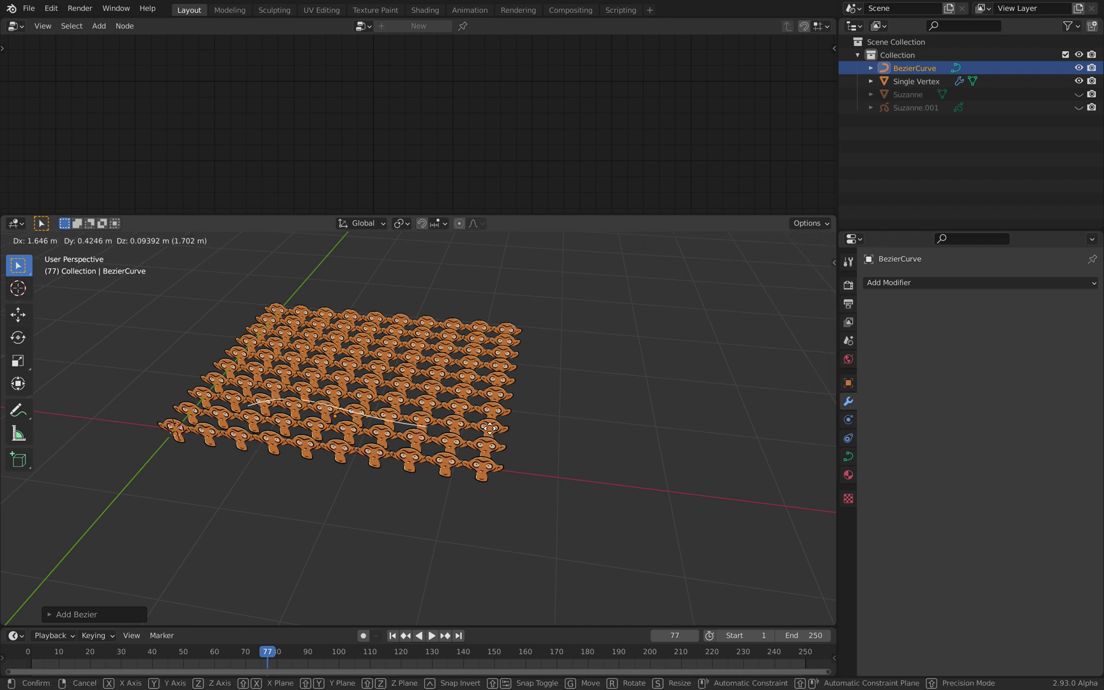
click(645, 399)
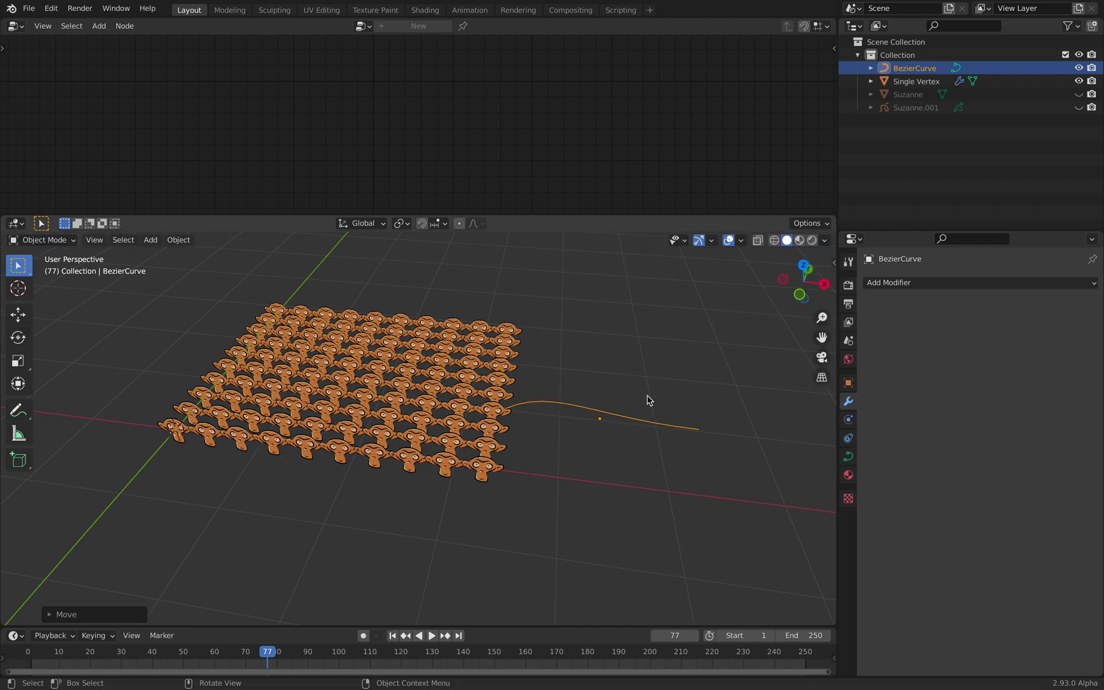
middle_drag(645, 400, 645, 387)
key(g)
click(664, 401)
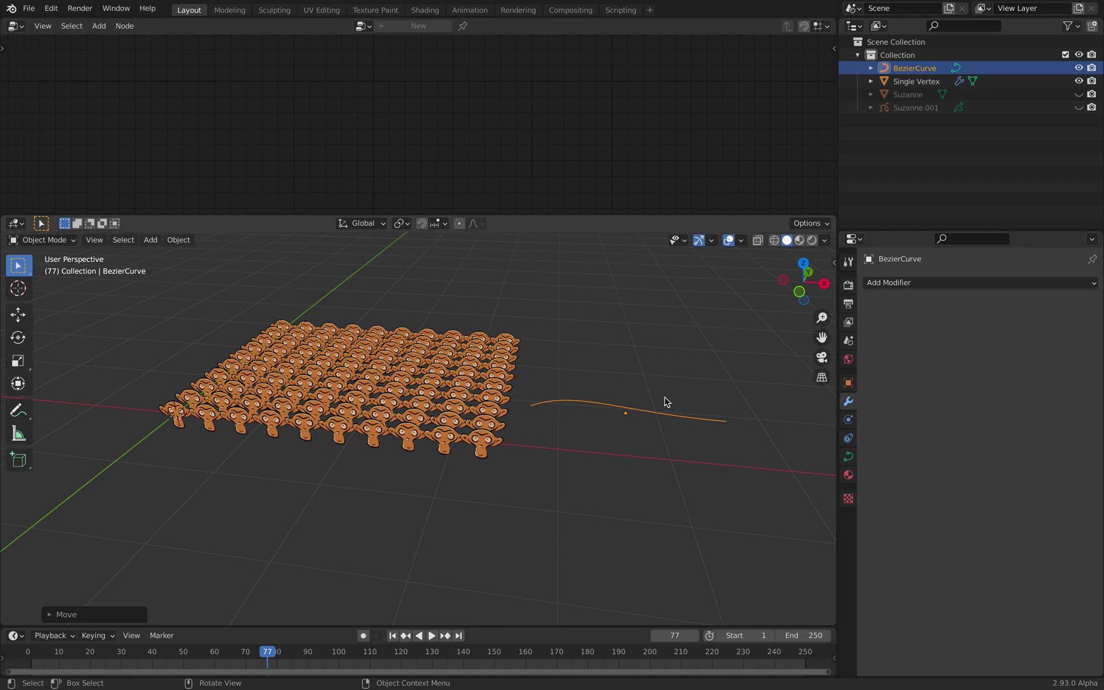
- Subdivide the whole Bezier curve three times and save the file
key(Tab)
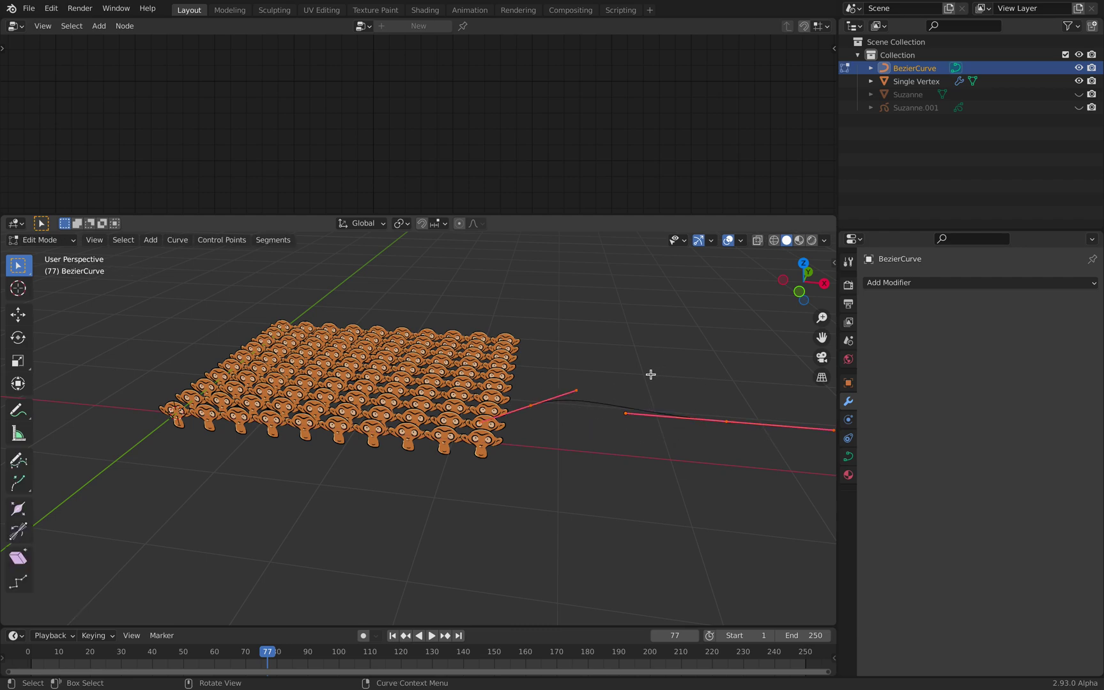
key(Tab)
key(Tab)
scroll(639, 397, up, 4)
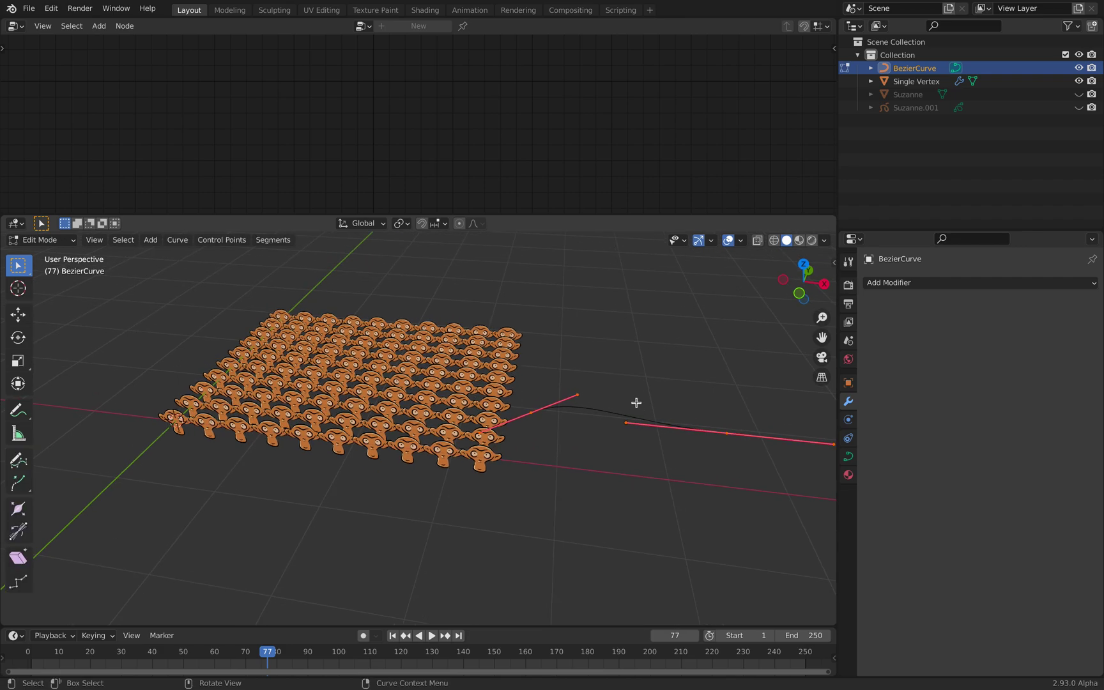
ctrl+scroll(589, 399, down, 2)
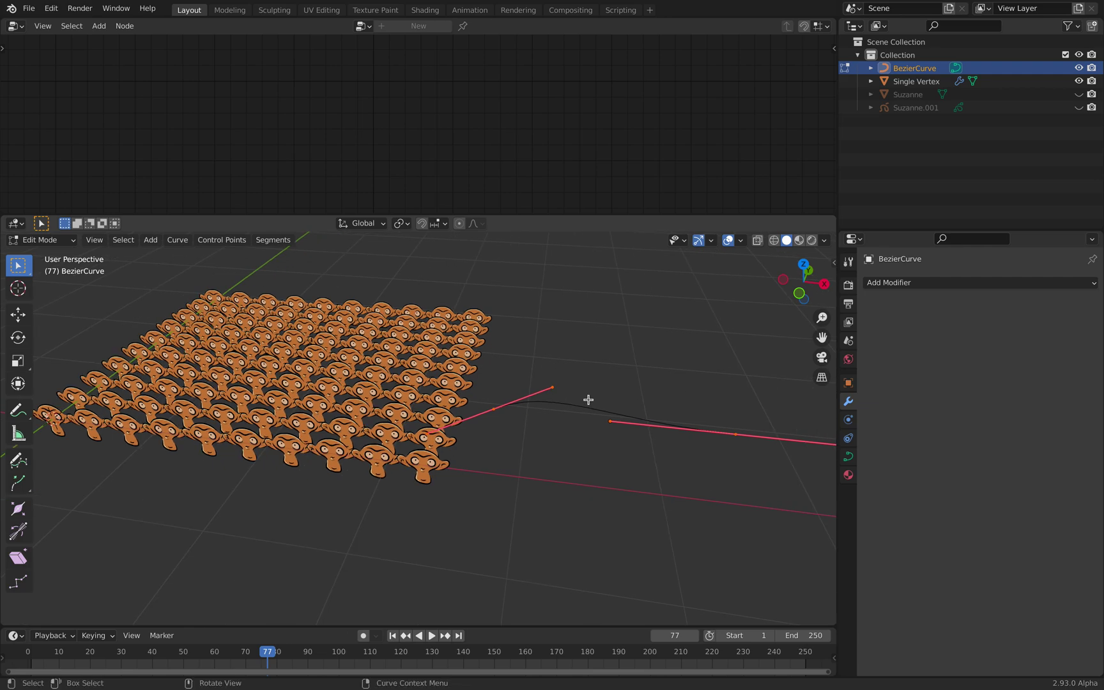
key(F3)
text(subd)
key(Return)
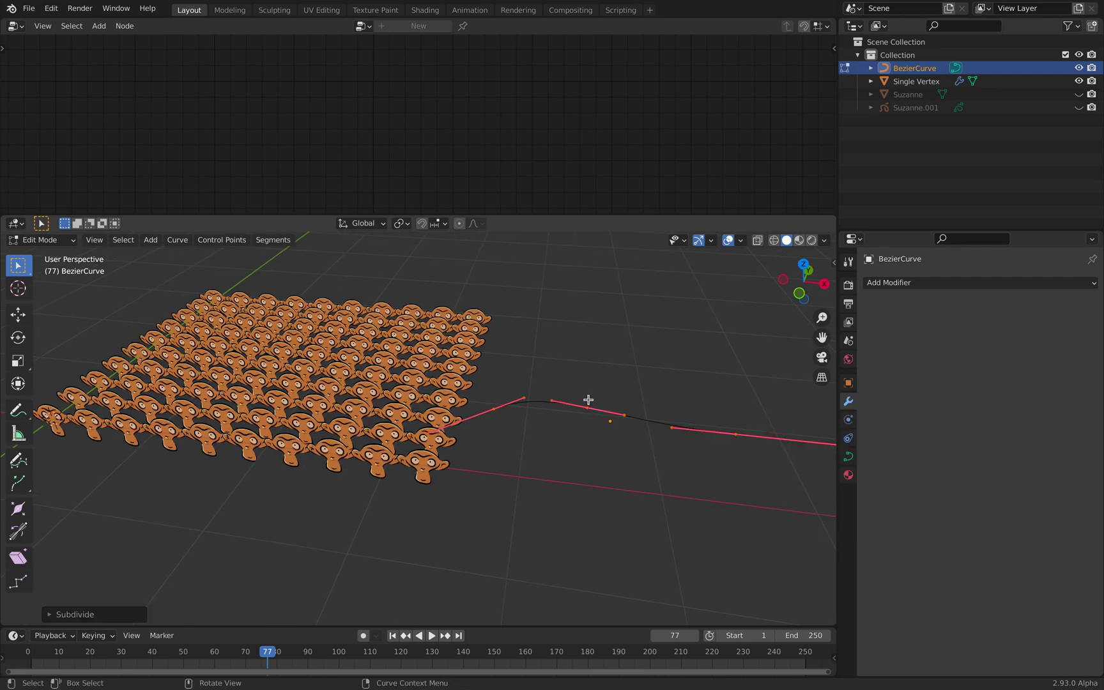
key(F3)
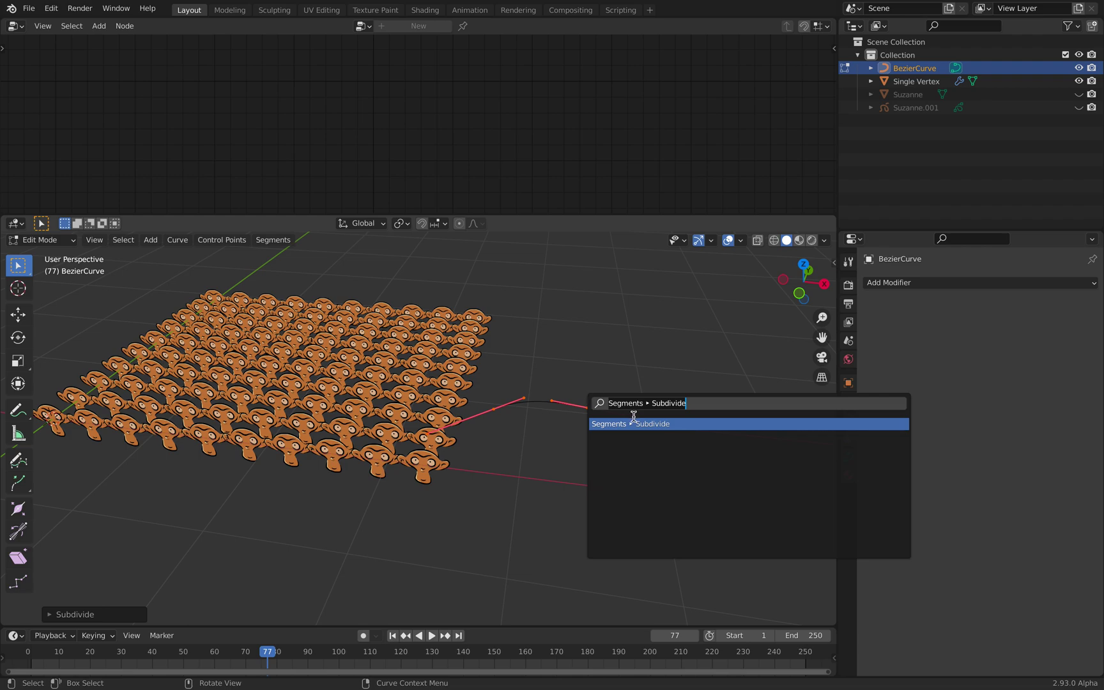
key(Return)
key(F3)
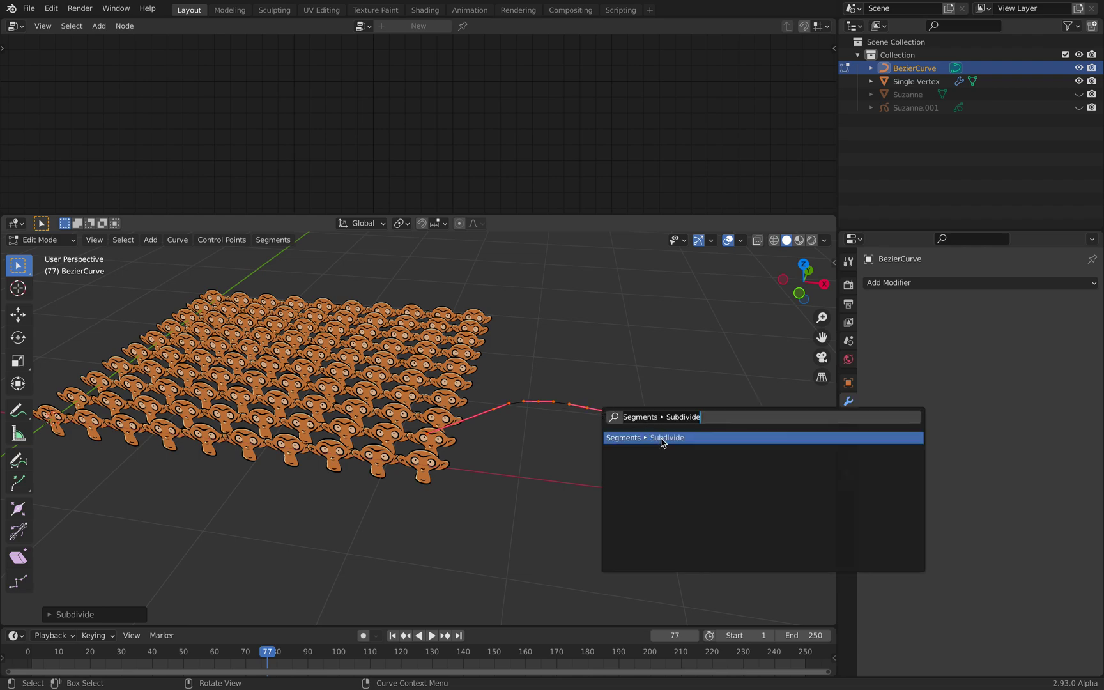
key(Return)
key(Tab)
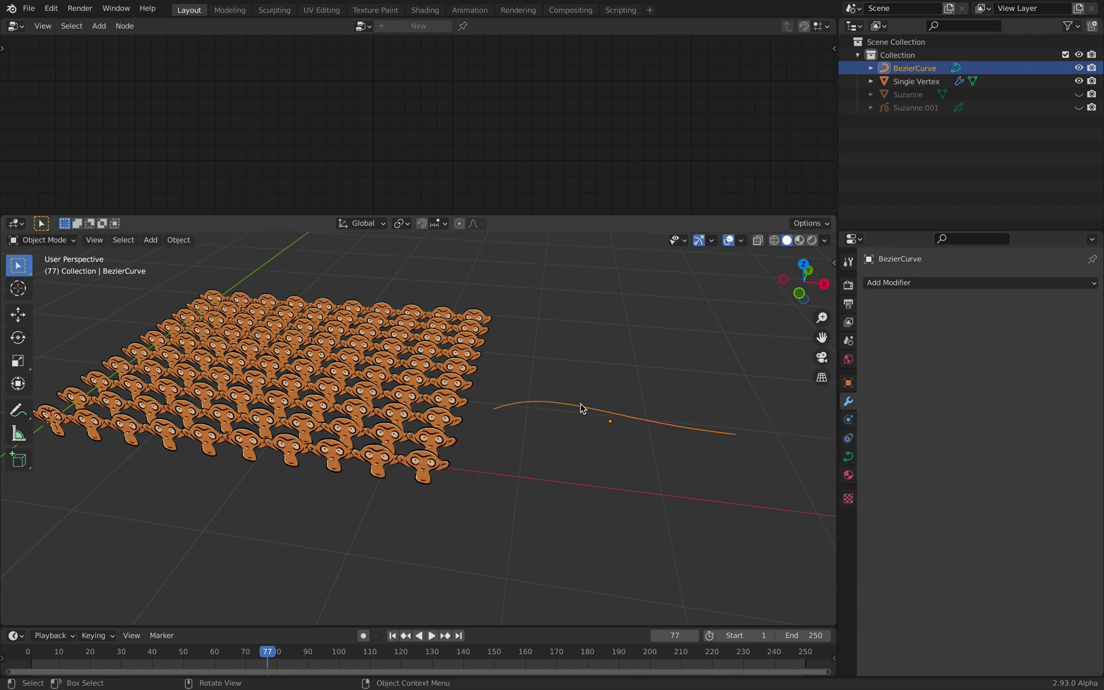
key(ctrl+s)
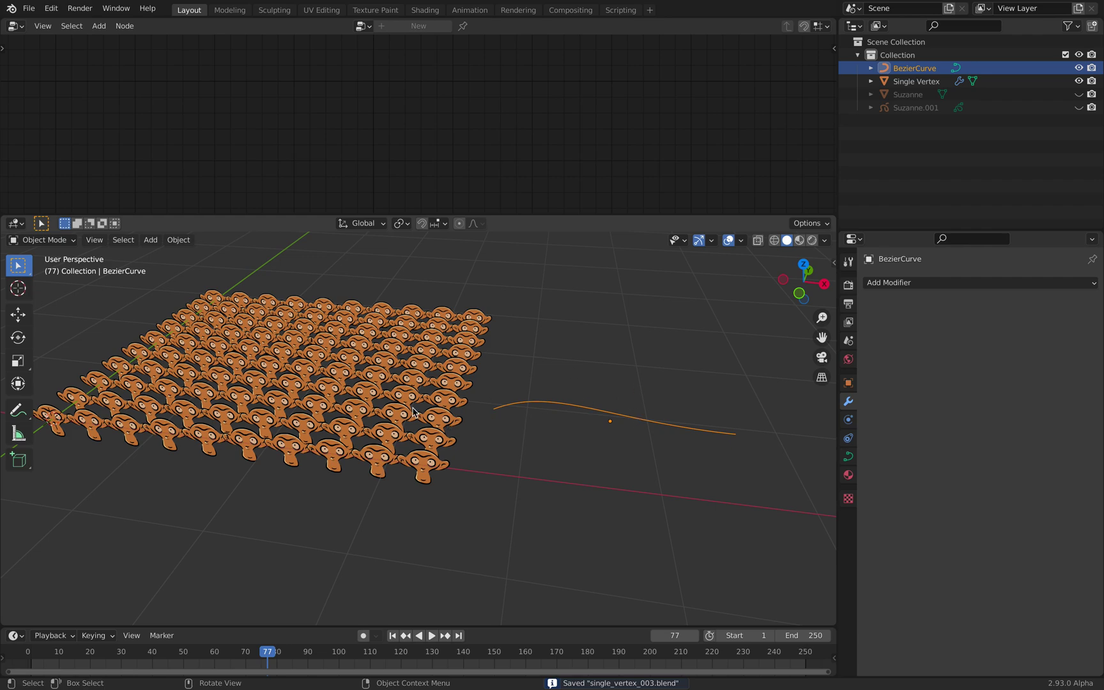
- Remove the ArrayY modifier from the Single Vertex object
click(916, 83)
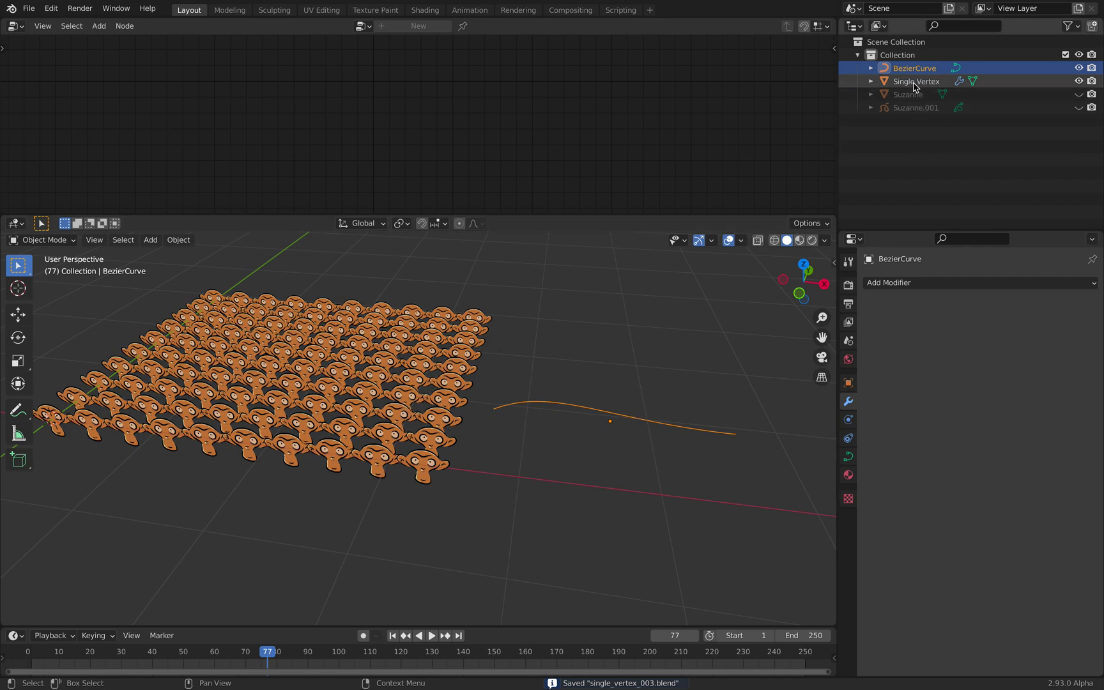
click(540, 405)
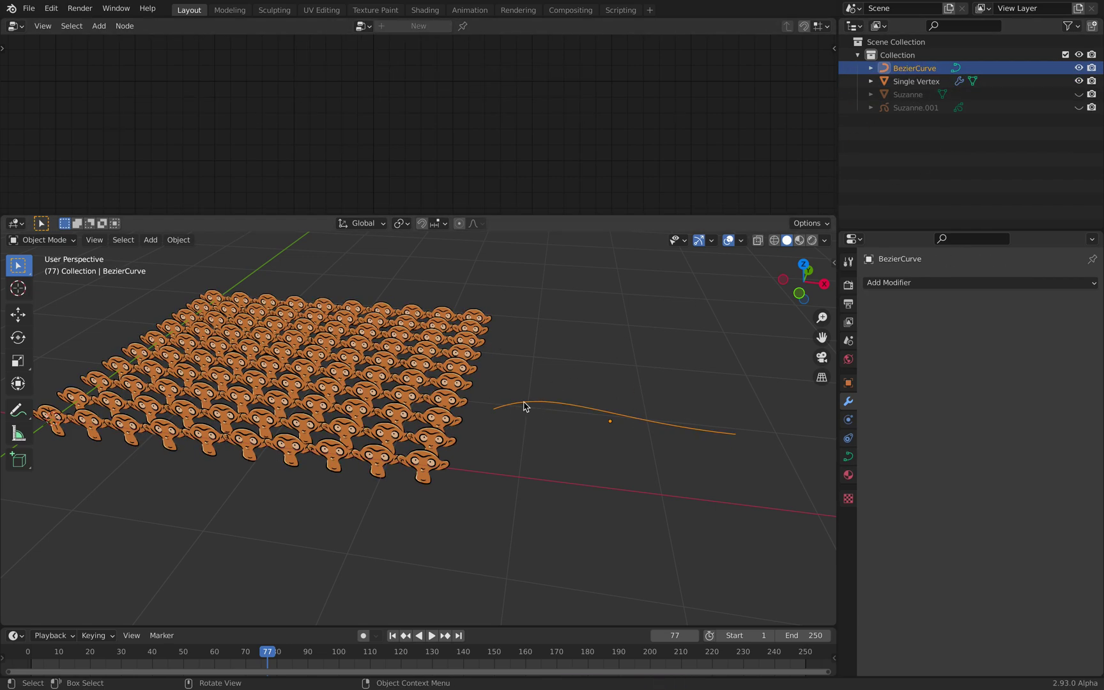
scroll(563, 384, down, 2)
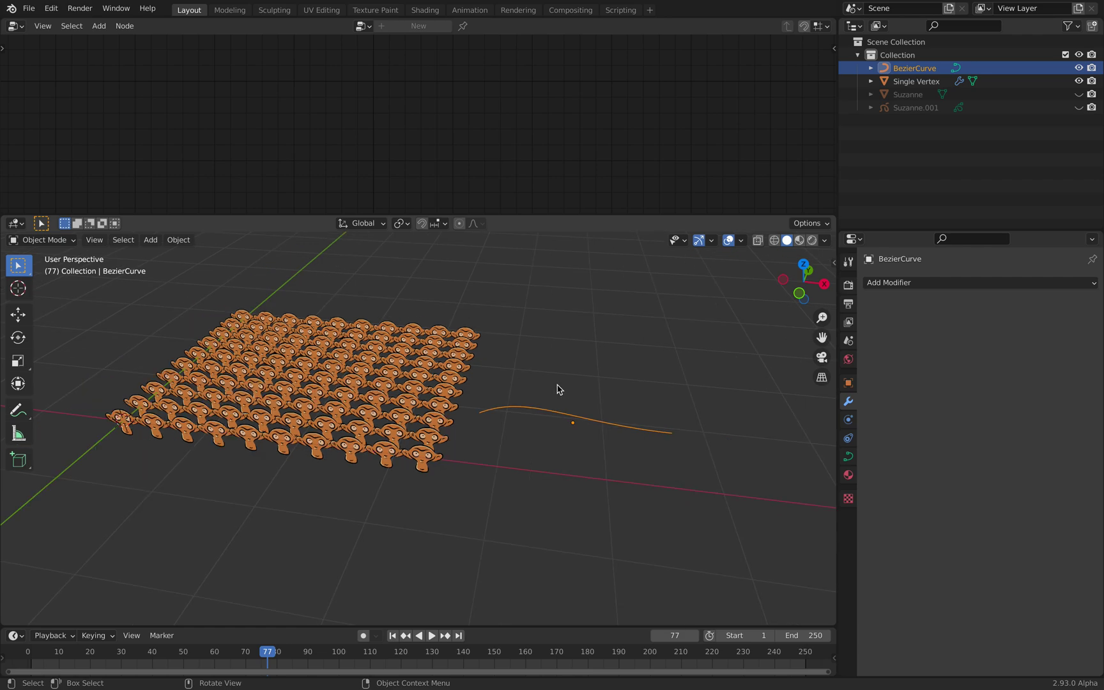
shift+middle_drag(557, 389, 576, 392)
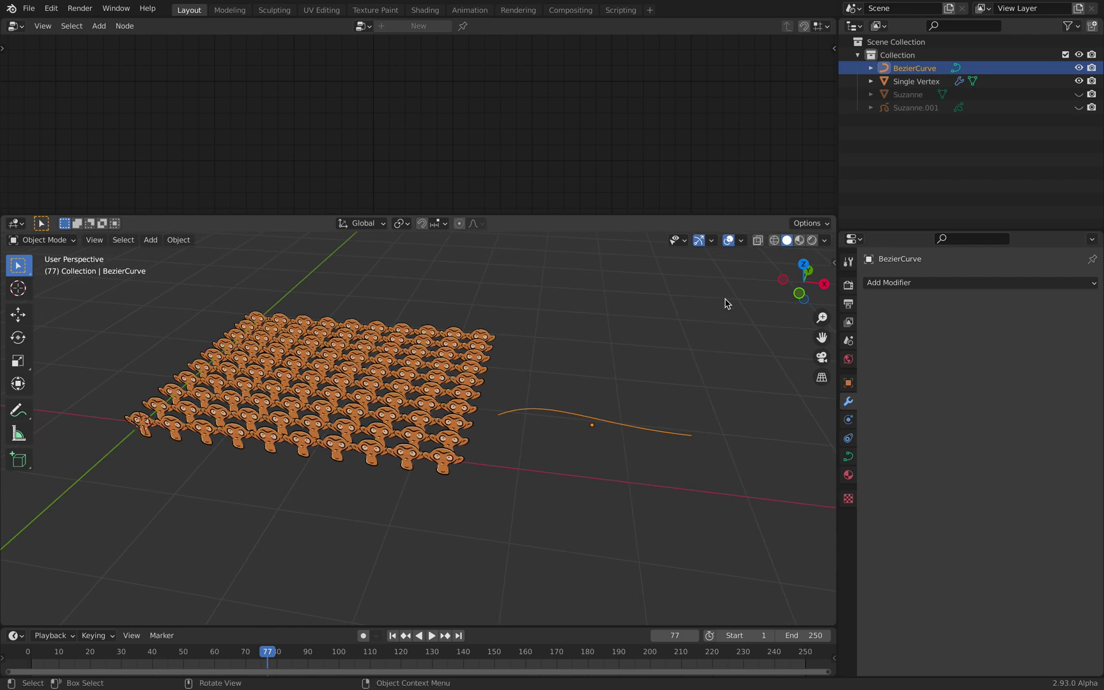
click(904, 83)
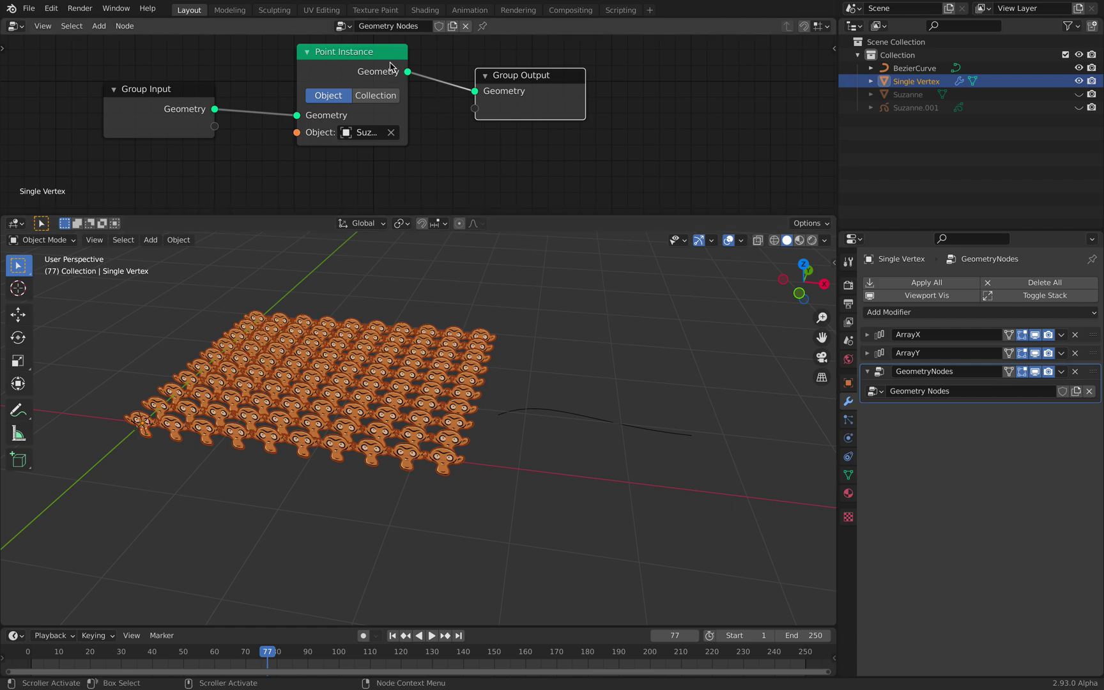
click(1074, 353)
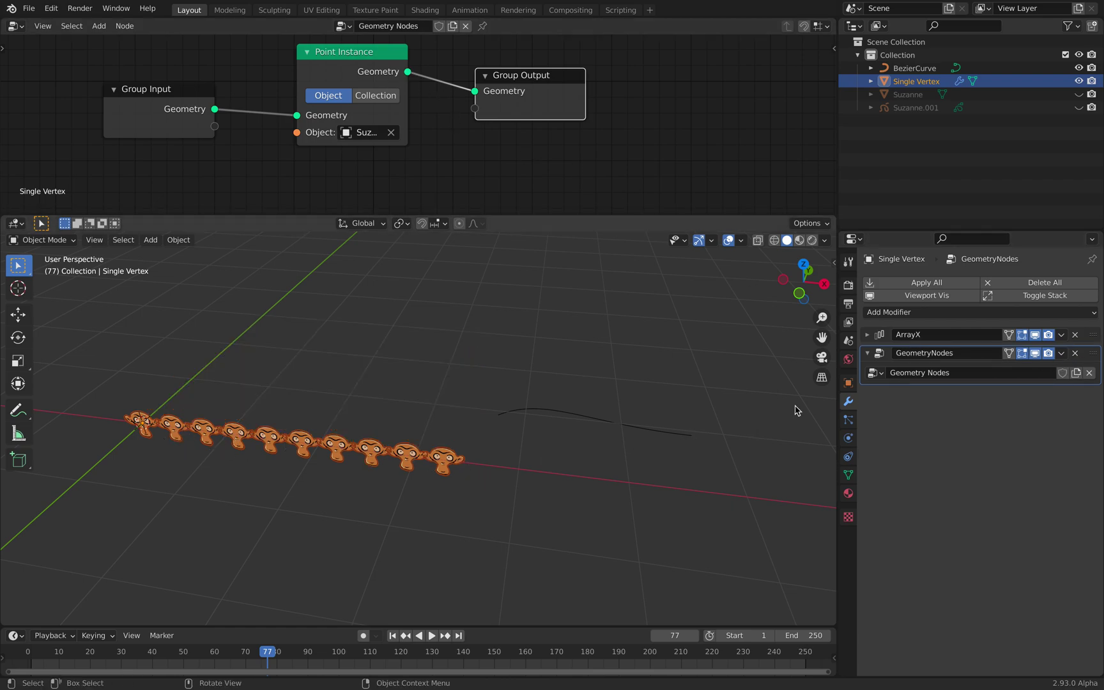
- Set the ArrayX modifier's fit type to Fit Curve with BezierCurve as its curve
click(866, 334)
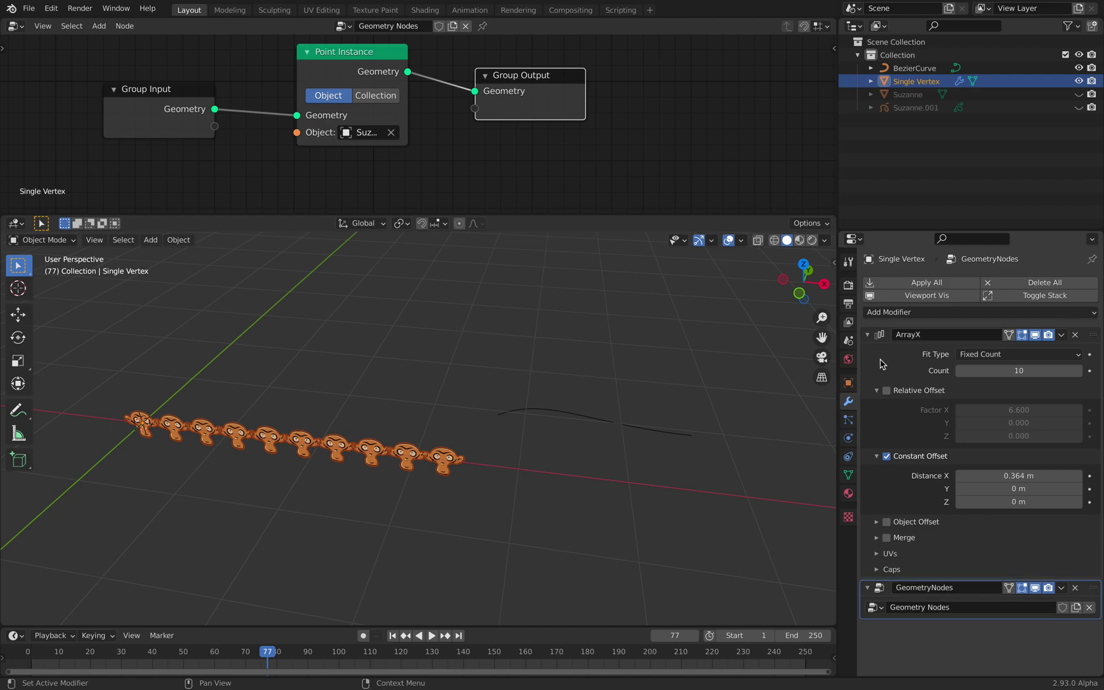
click(1009, 359)
click(990, 400)
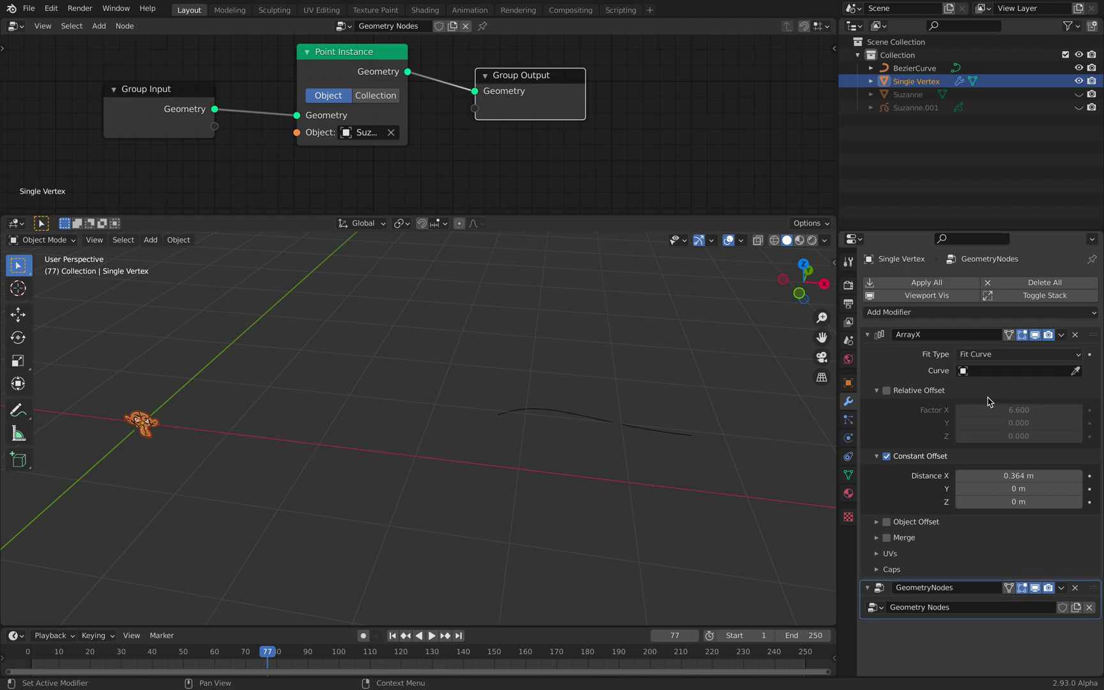
click(983, 370)
click(983, 388)
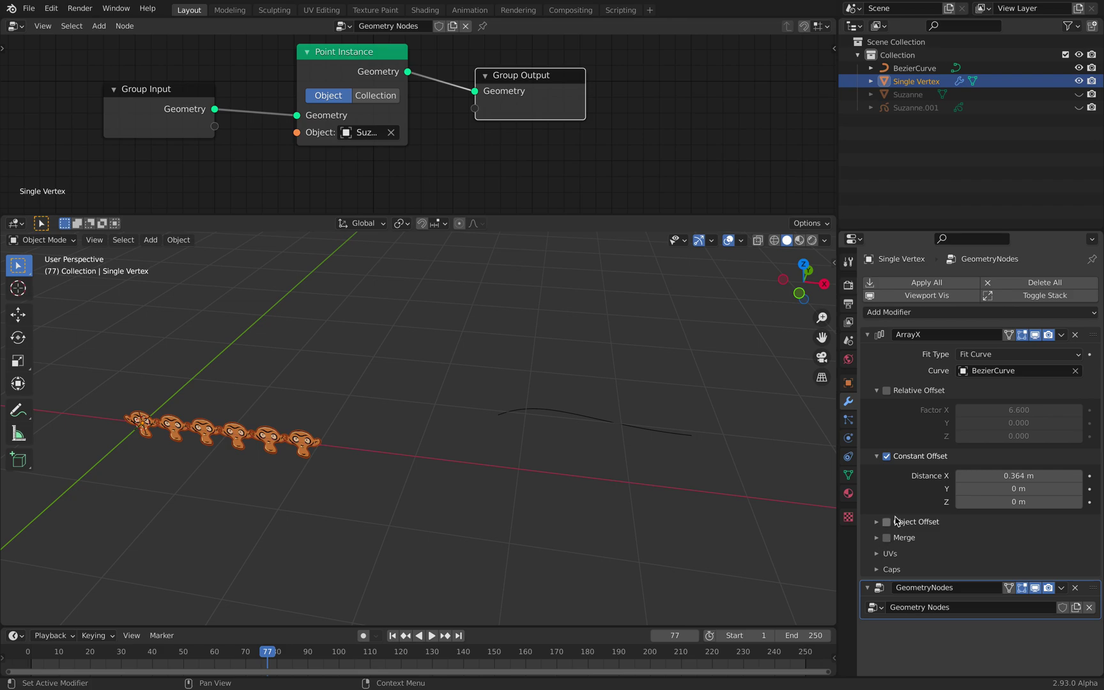
- Add a Curve modifier to Single Vertex between ArrayX and GeometryNodes, using BezierCurve as its curve object
click(932, 313)
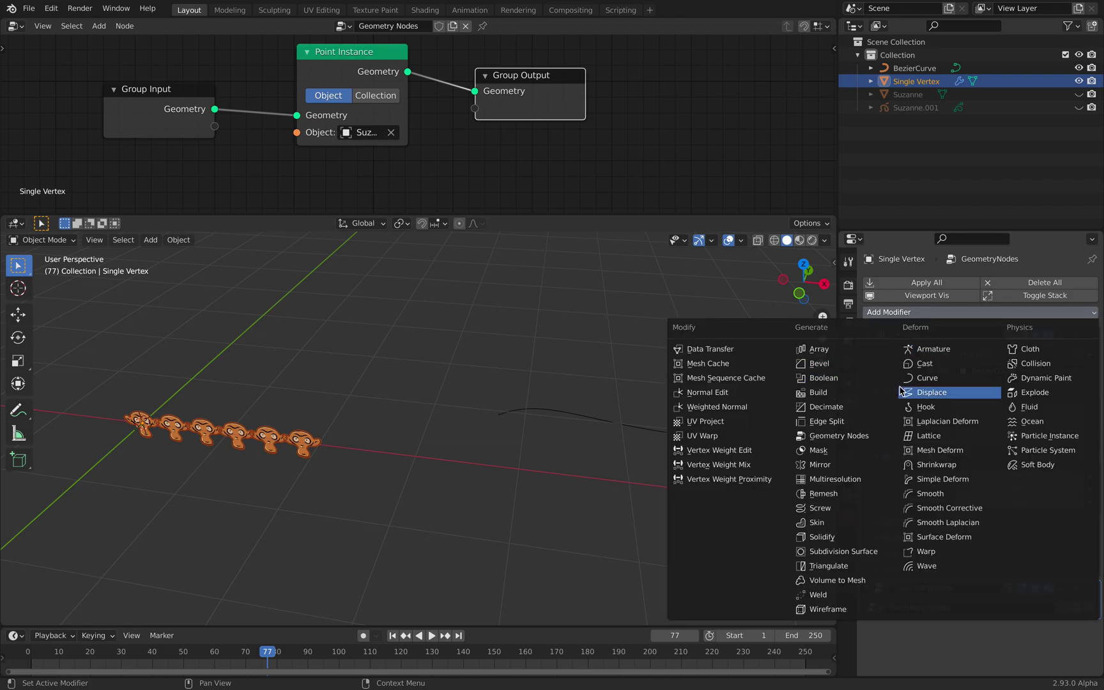
click(925, 378)
scroll(987, 581, down, 1)
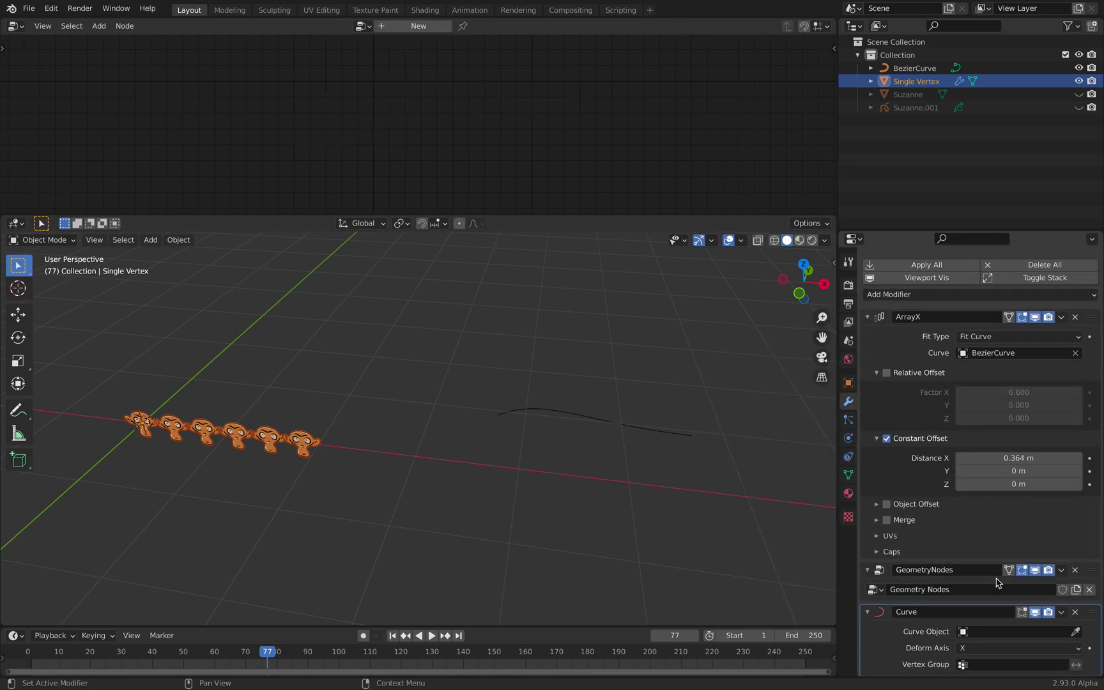
drag(1096, 619, 1093, 554)
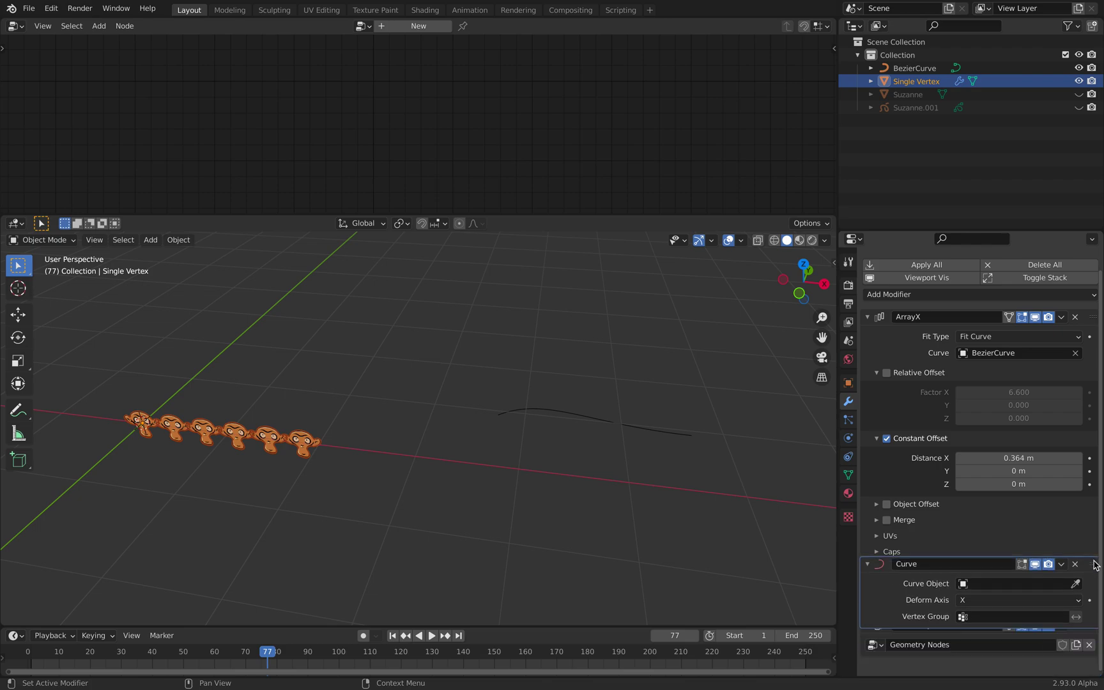
click(1013, 590)
click(994, 455)
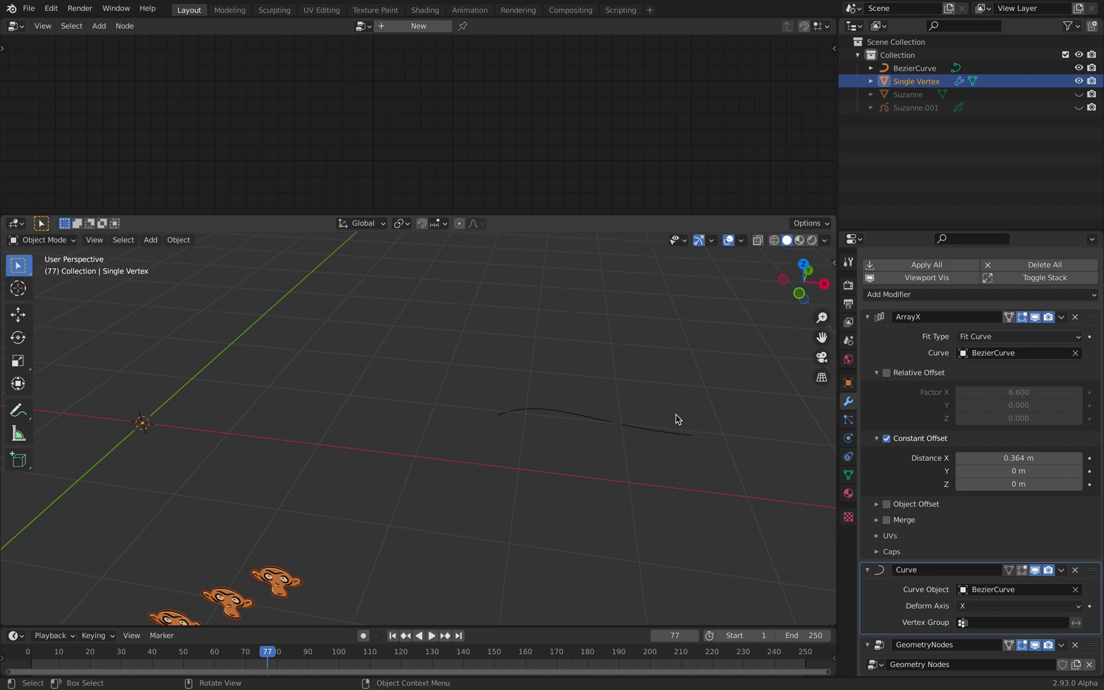
- Clear the Bezier curve's location so it sits at the world origin
click(664, 434)
key(alt+g)
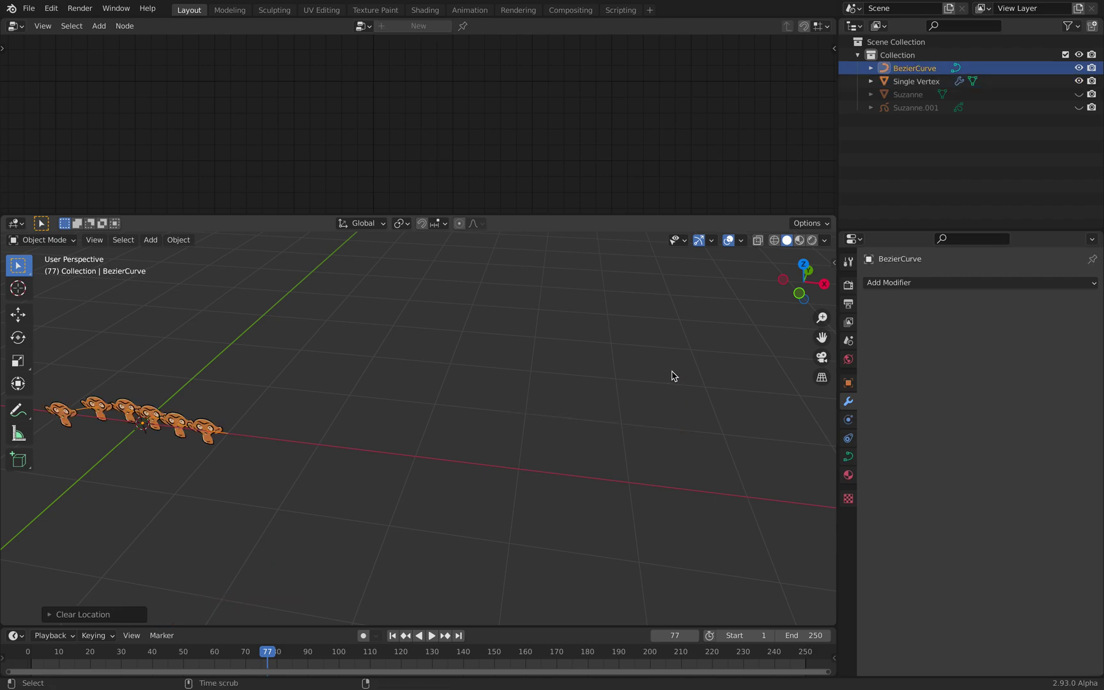
middle_drag(473, 414, 559, 396)
- Scale up the Bezier curve's control points in Edit Mode to lengthen the row of monkeys, and save the file
key(Tab)
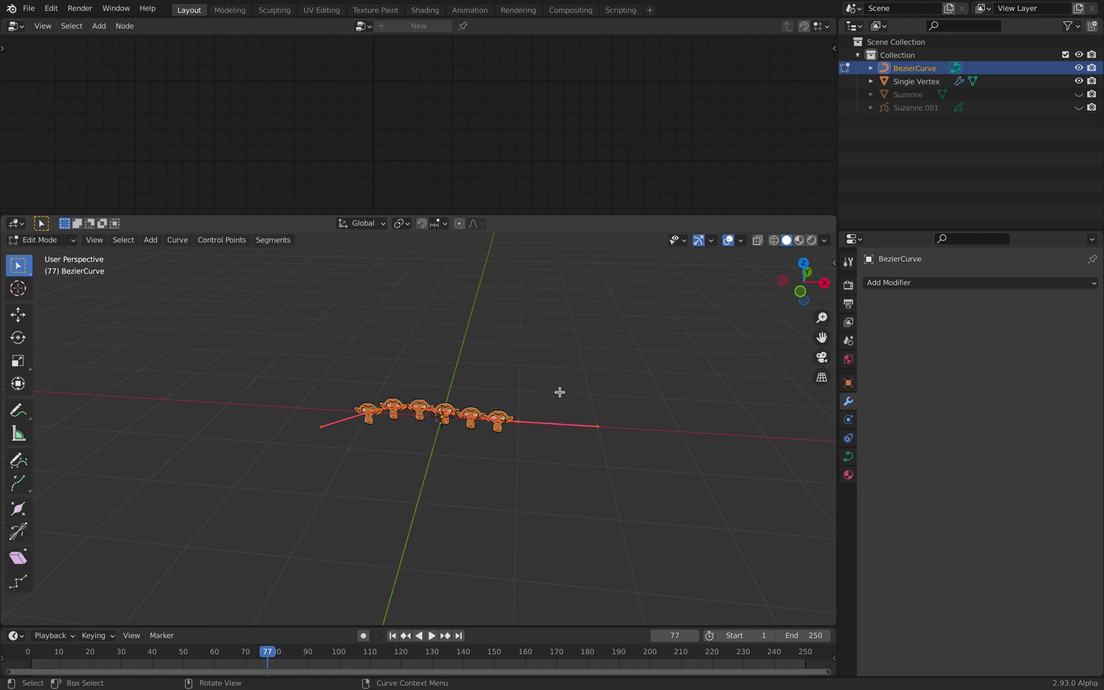
key(s)
click(680, 472)
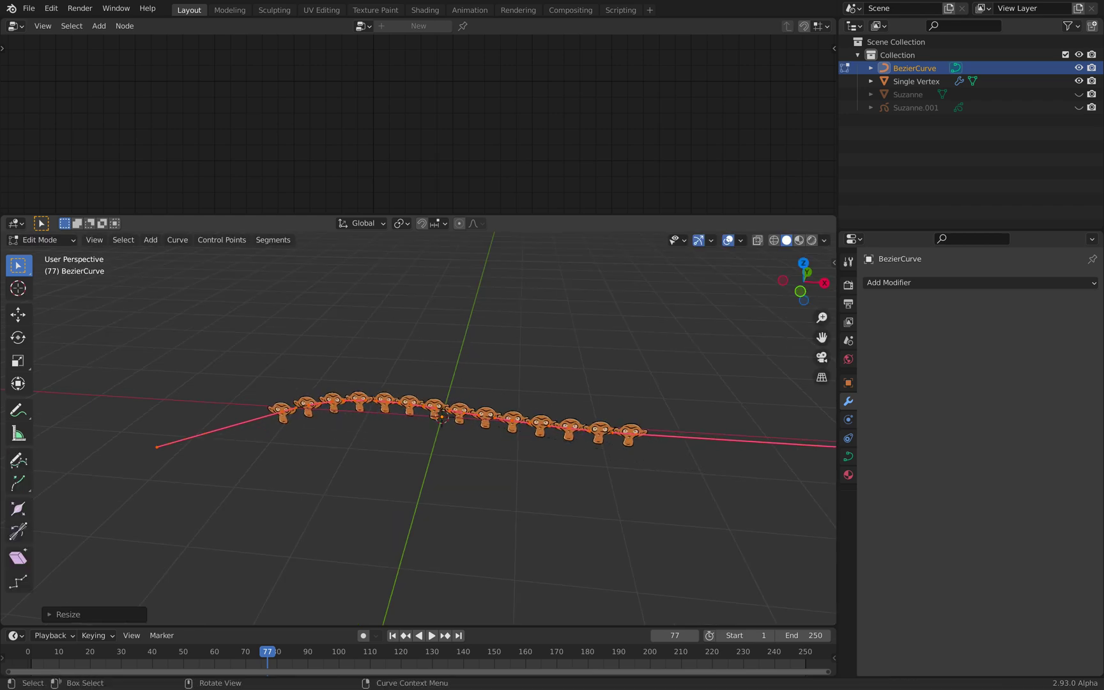
key(s)
click(733, 486)
click(432, 406)
middle_drag(452, 389, 503, 382)
key(Tab)
key(ctrl+s)
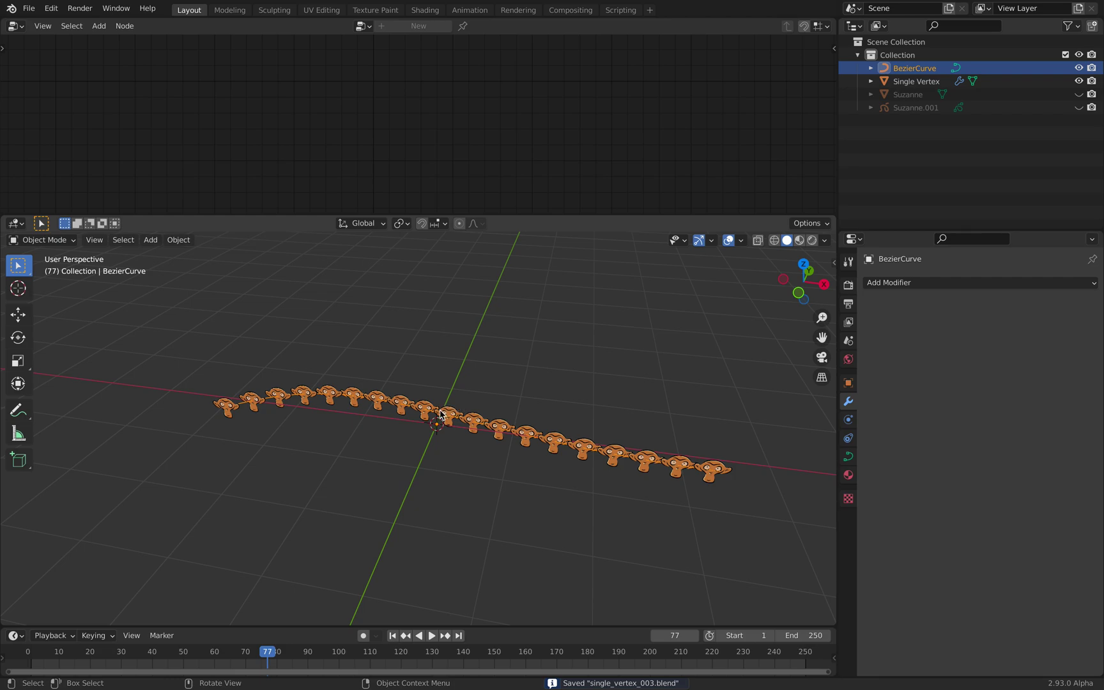
- Set the constant offset distance X of Single Vertex's ArrayX modifier to 0.366 m
click(580, 444)
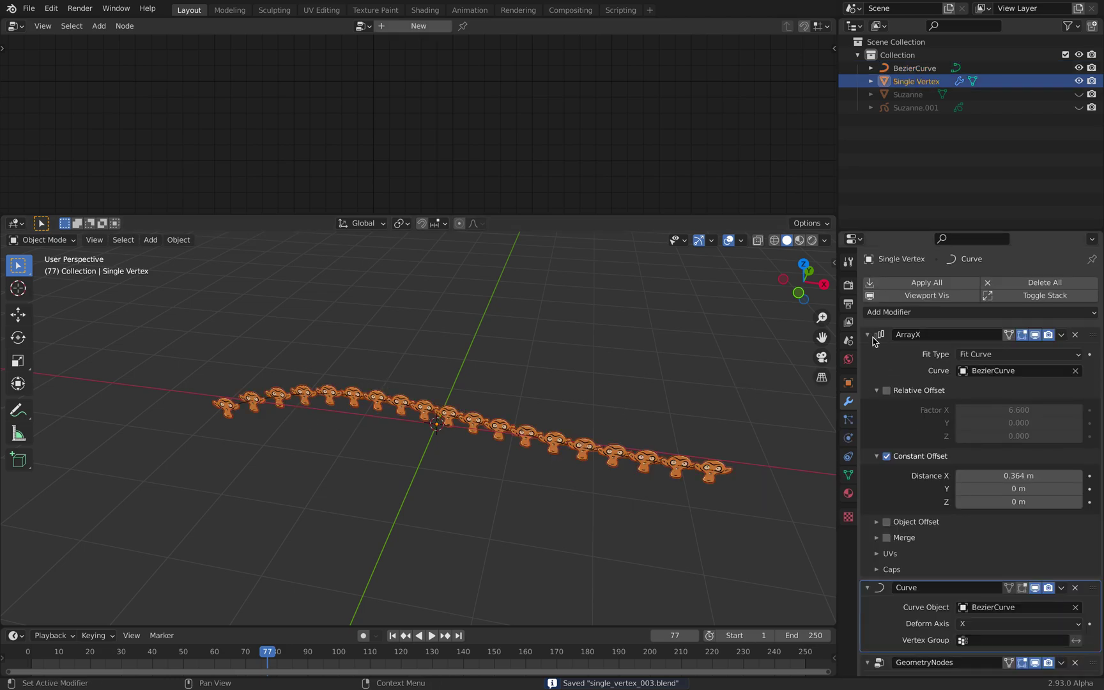
mouse_move(996, 474)
mouse_down()
mouse_move(968, 474)
mouse_move(997, 474)
mouse_up()
- Try a relative offset with an X factor of 4.480 instead of the constant offset on ArrayX, and switch back to the constant offset
click(886, 456)
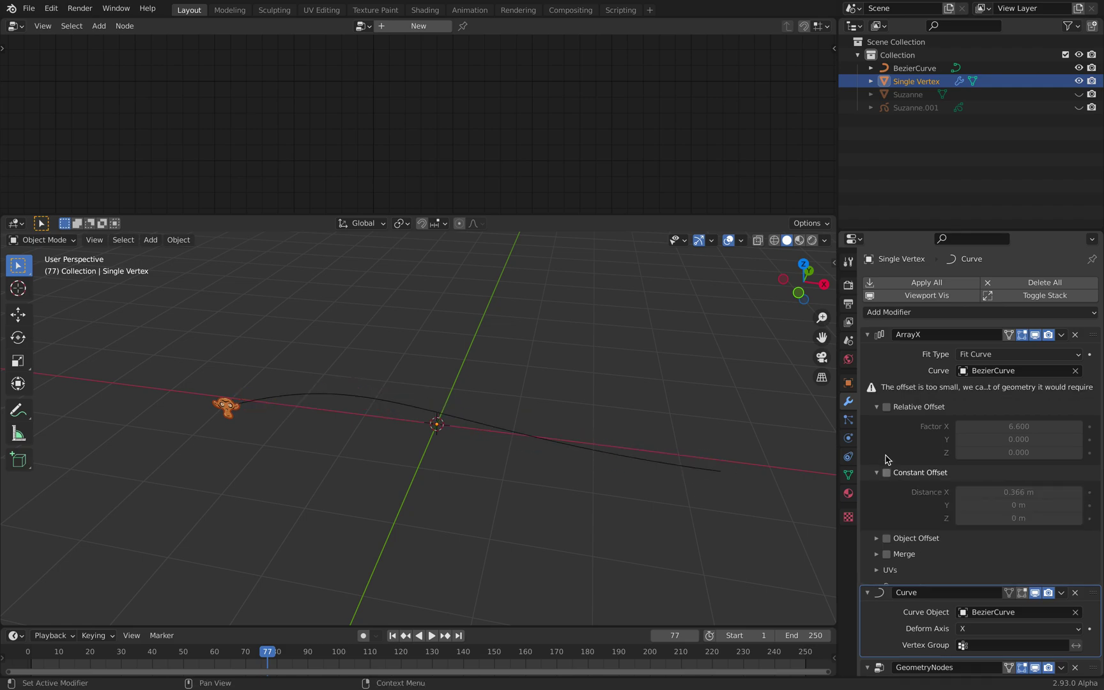
click(886, 408)
drag(1019, 426, 1006, 426)
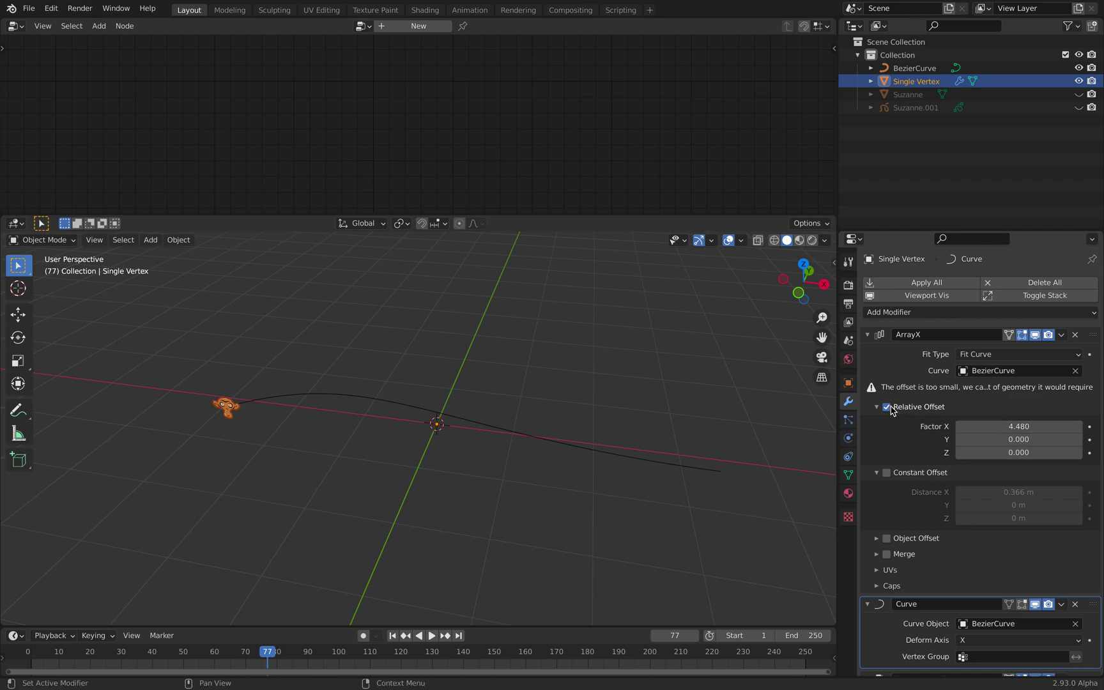
click(887, 406)
click(879, 406)
click(887, 424)
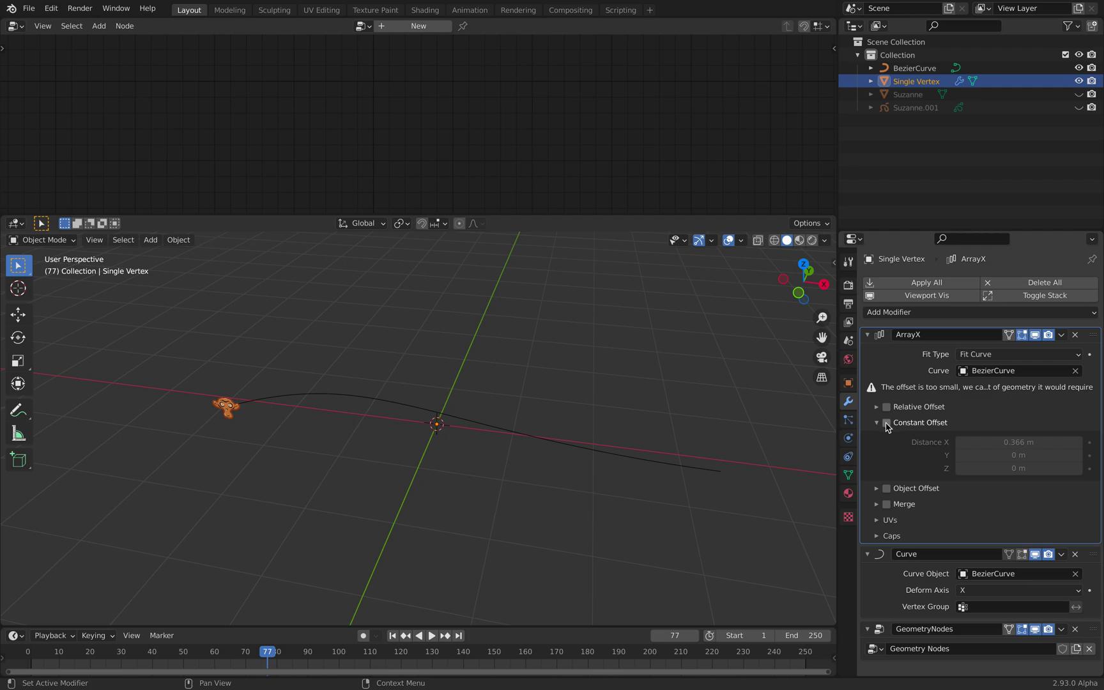
- Set ArrayX's constant offset distance X to 0.524 m, and save the file with the Bezier curve selected
drag(984, 425, 1011, 519)
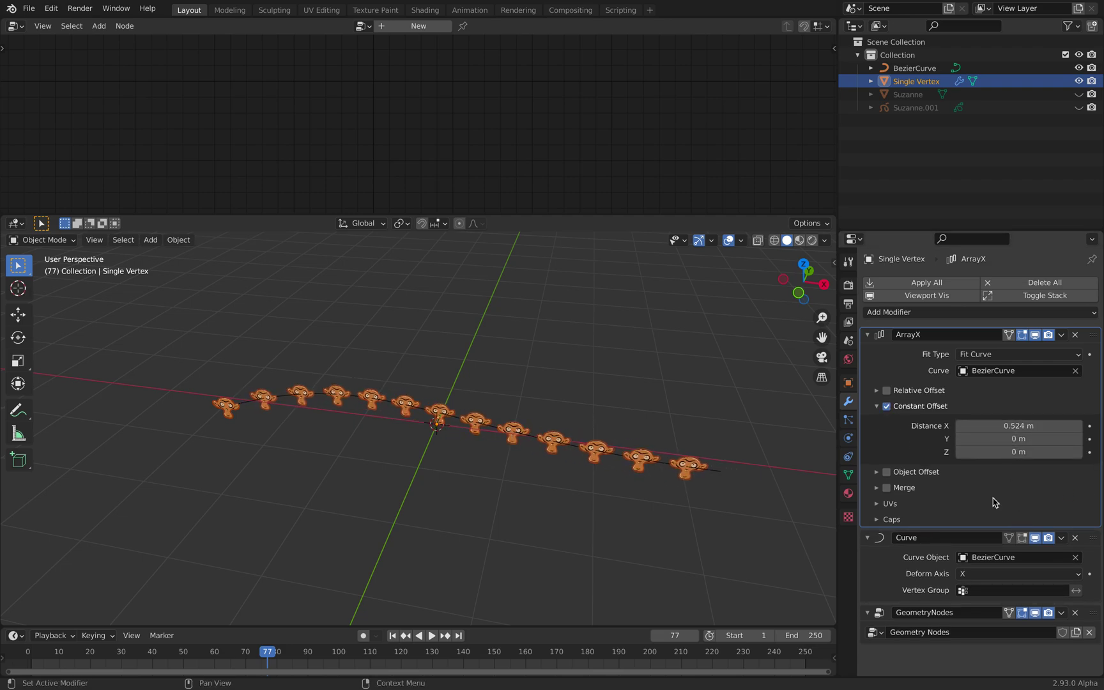
click(547, 453)
click(562, 443)
click(566, 445)
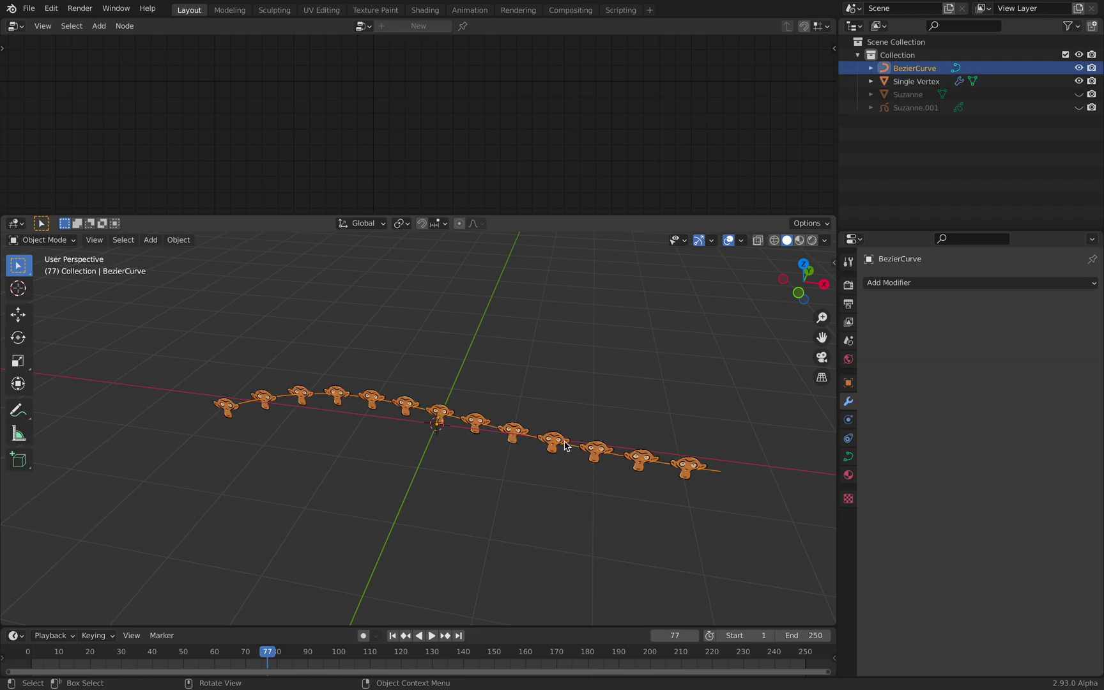
key(ctrl+s)
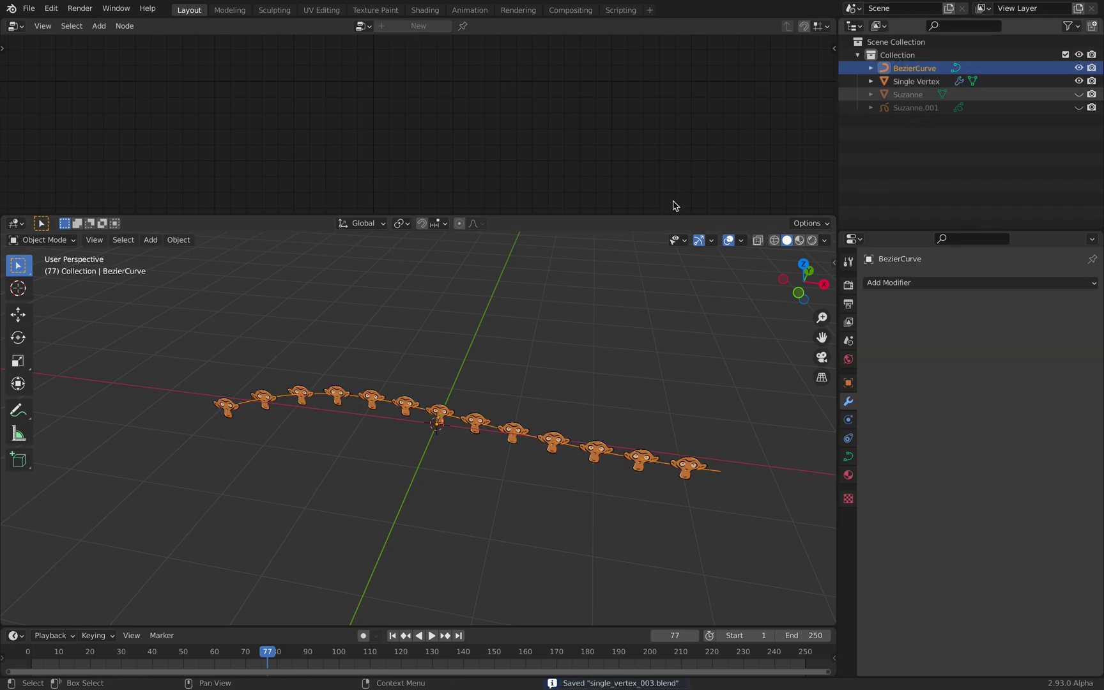
- Raise the Bezier curve's middle control point by about 1 m in Edit Mode so the row of monkeys forms a peak
middle_drag(613, 287, 525, 377)
key(Tab)
click(423, 406)
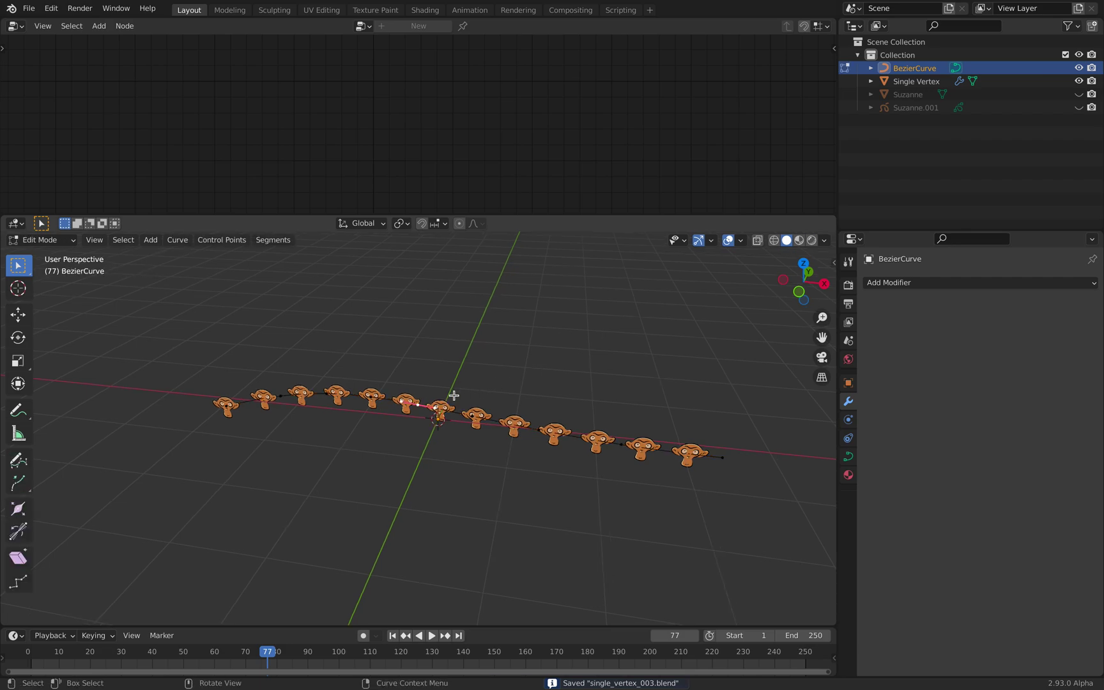
key(g)
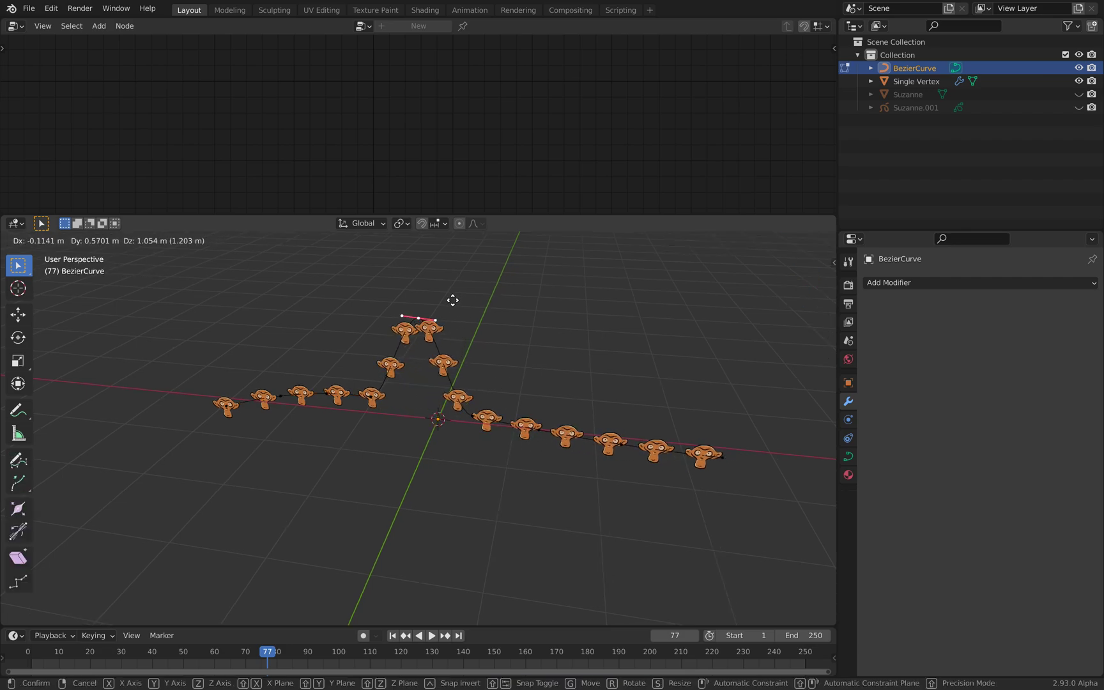
click(472, 323)
key(Tab)
mouse_move(510, 351)
middle_down()
mouse_move(567, 350)
mouse_move(525, 355)
middle_up()
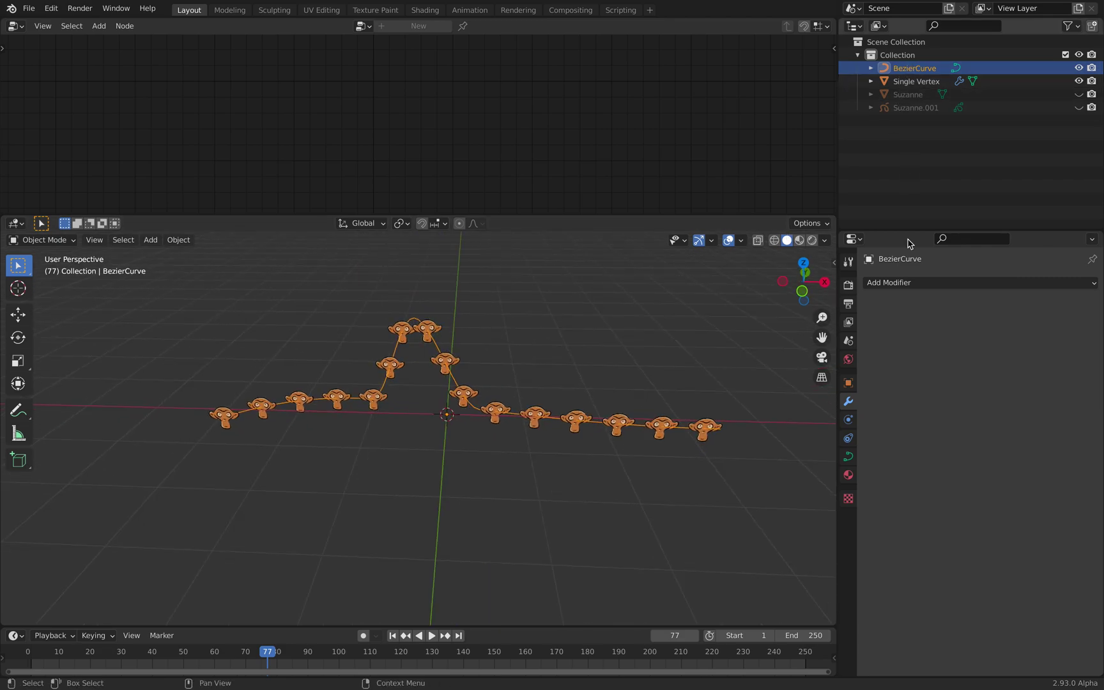
- Add a Wave modifier to the Bezier curve with Apply on Spline enabled, and play the animation to check that the monkeys follow
click(912, 287)
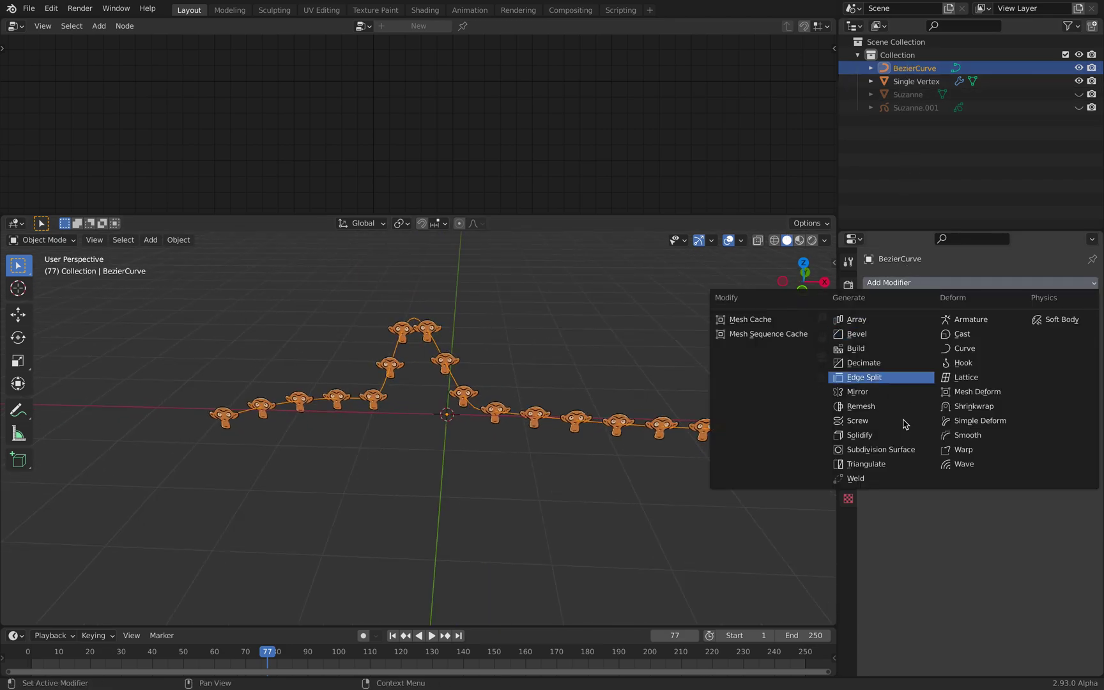
click(972, 464)
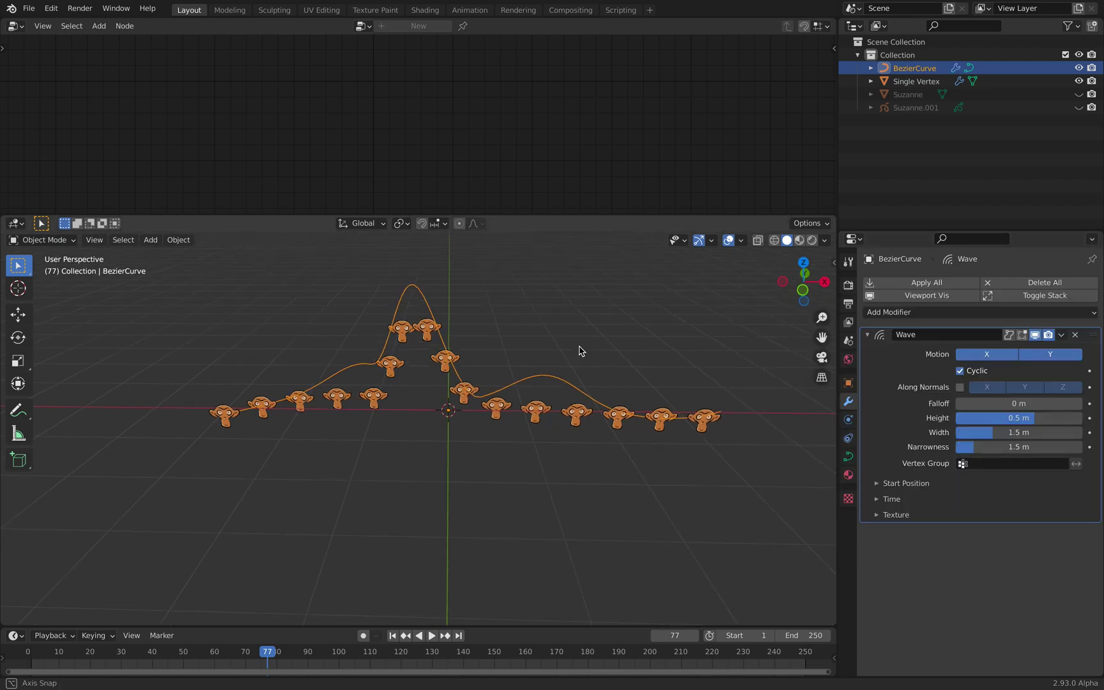
key(space)
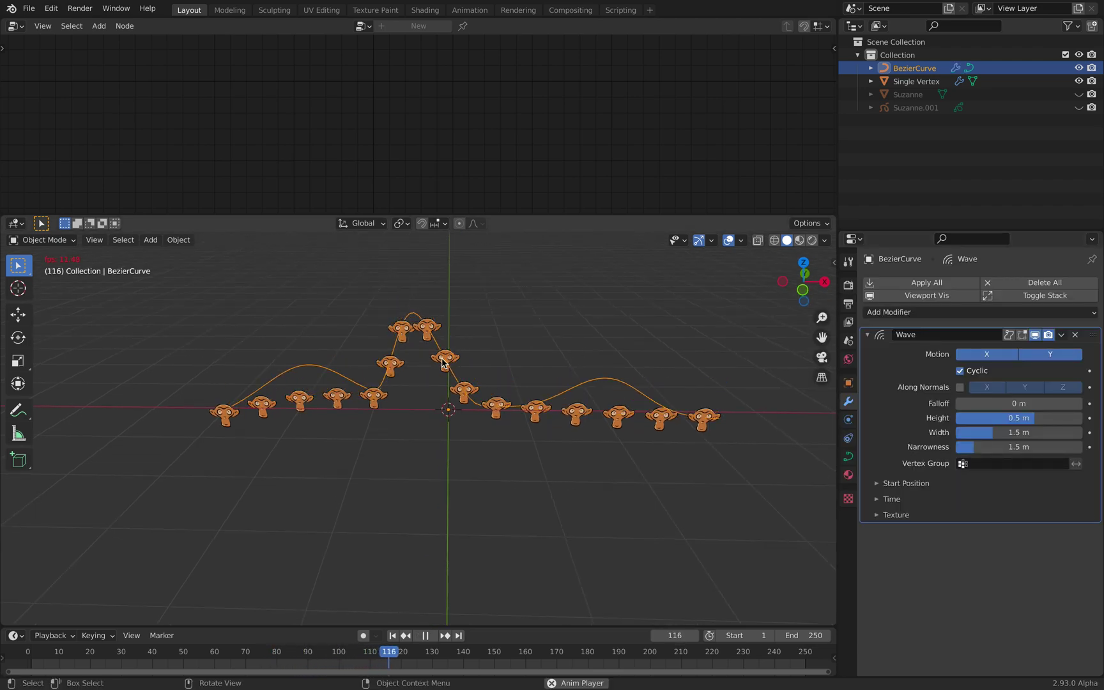
scroll(442, 362, up, 1)
scroll(442, 362, down, 1)
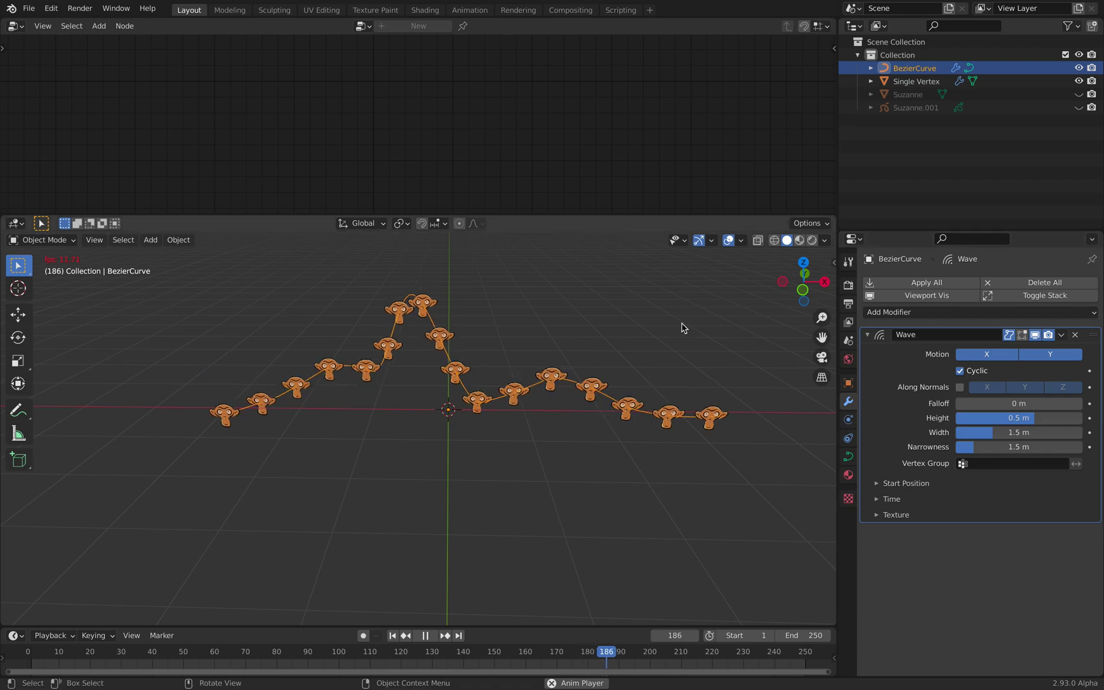
key(space)
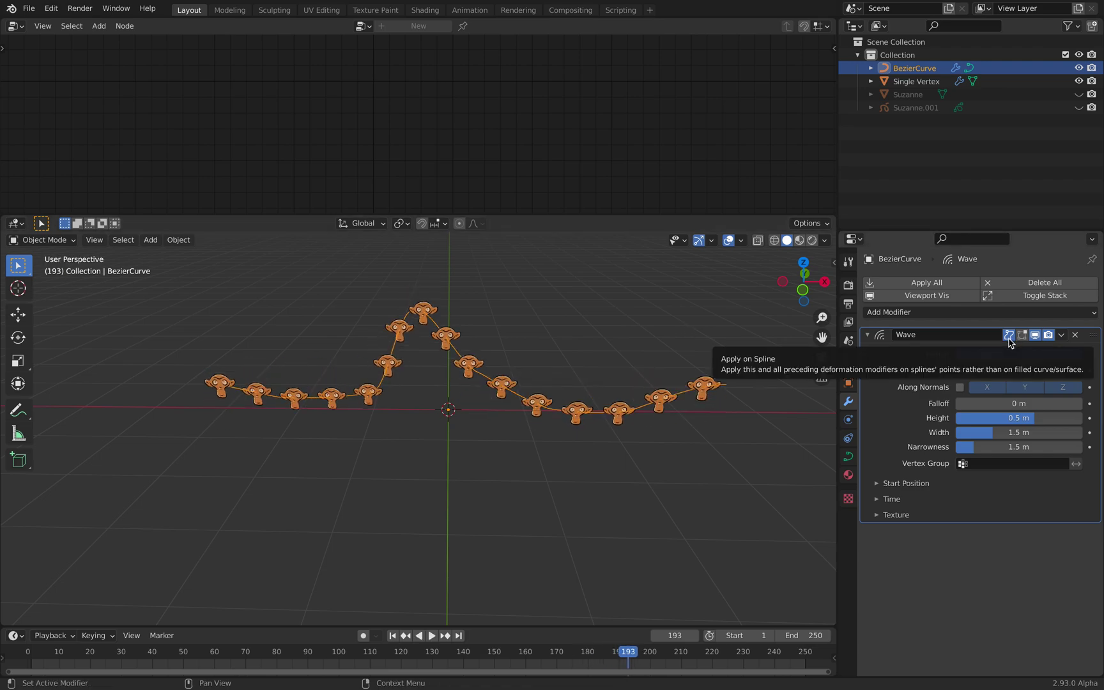
- Set the Wave modifier's width to 2.8 m and narrowness to 2.1 m, preview the animation and save the file
click(867, 335)
middle_drag(613, 371, 552, 374)
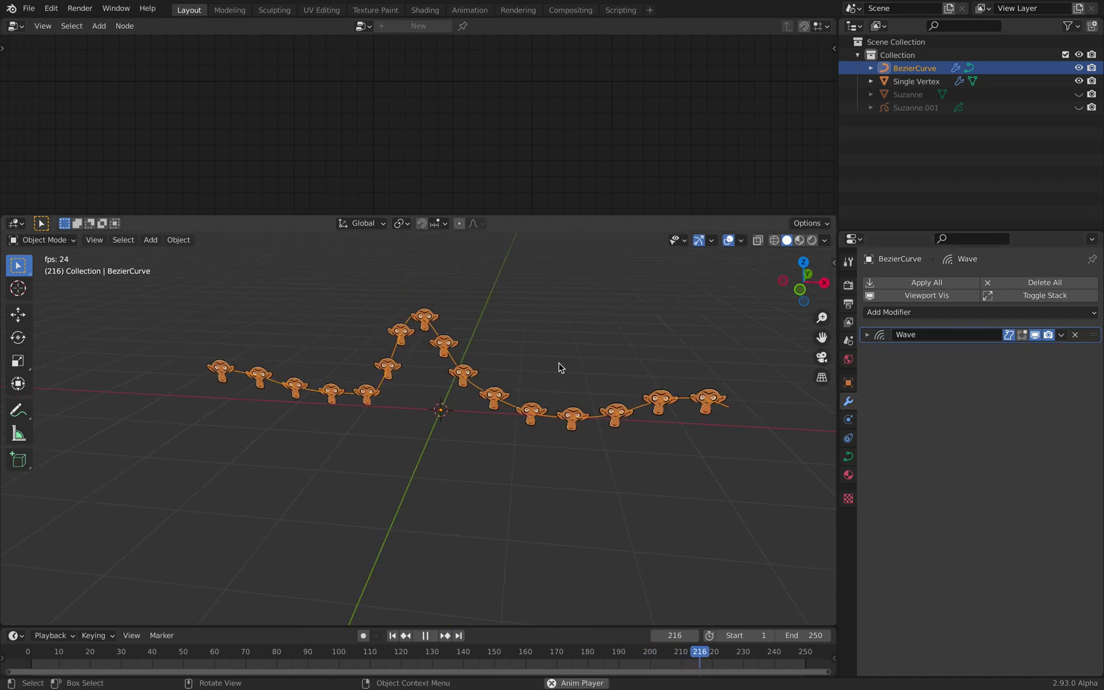
click(881, 338)
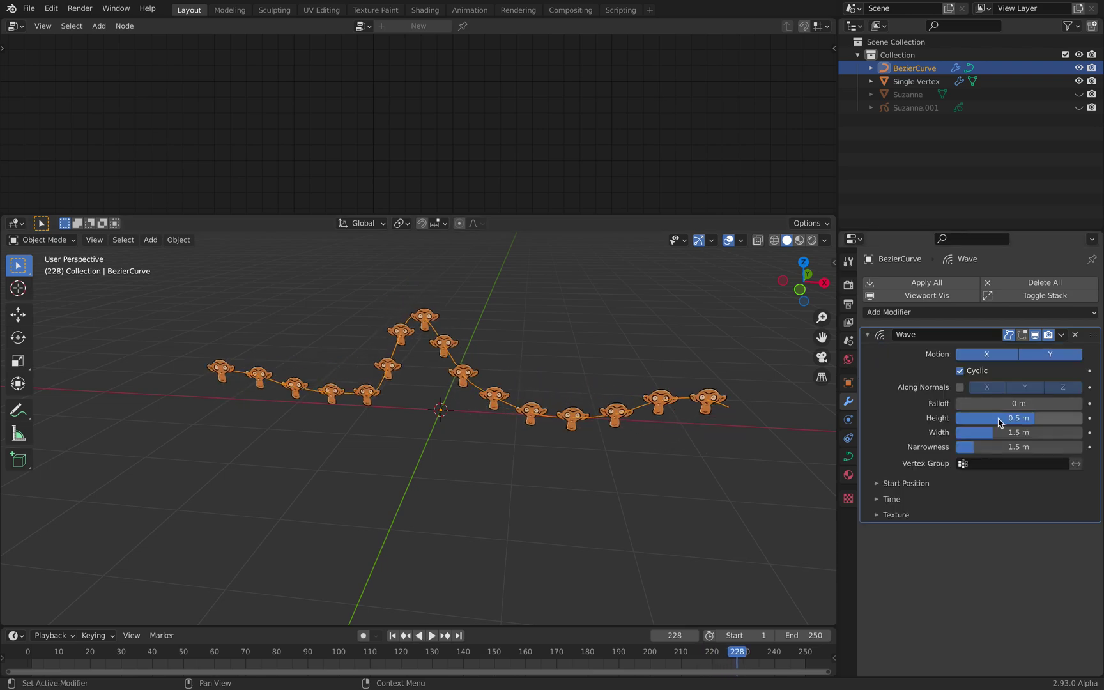
drag(987, 446, 1023, 432)
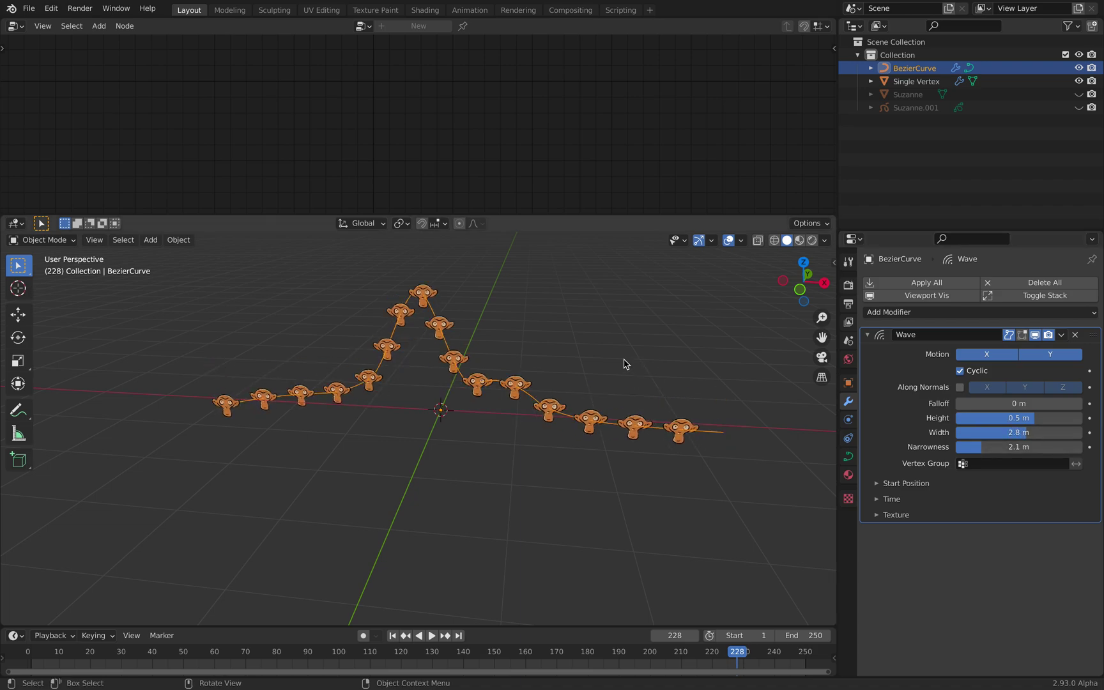
click(625, 364)
key(space)
key(space)
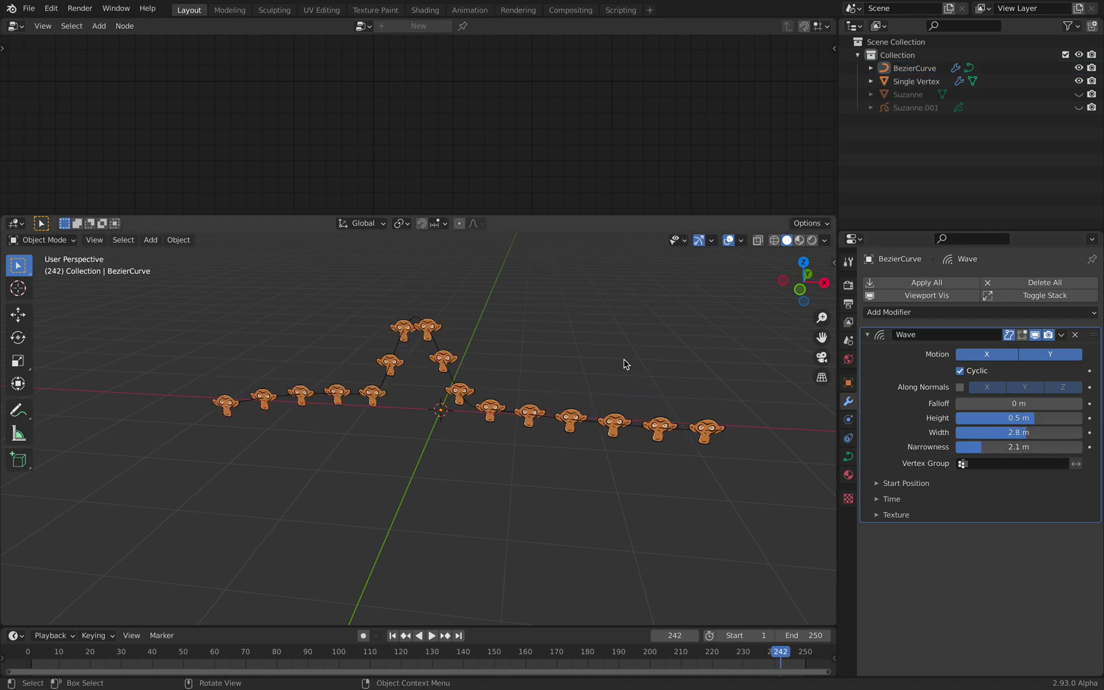
key(ctrl+s)
middle_drag(623, 365, 574, 387)
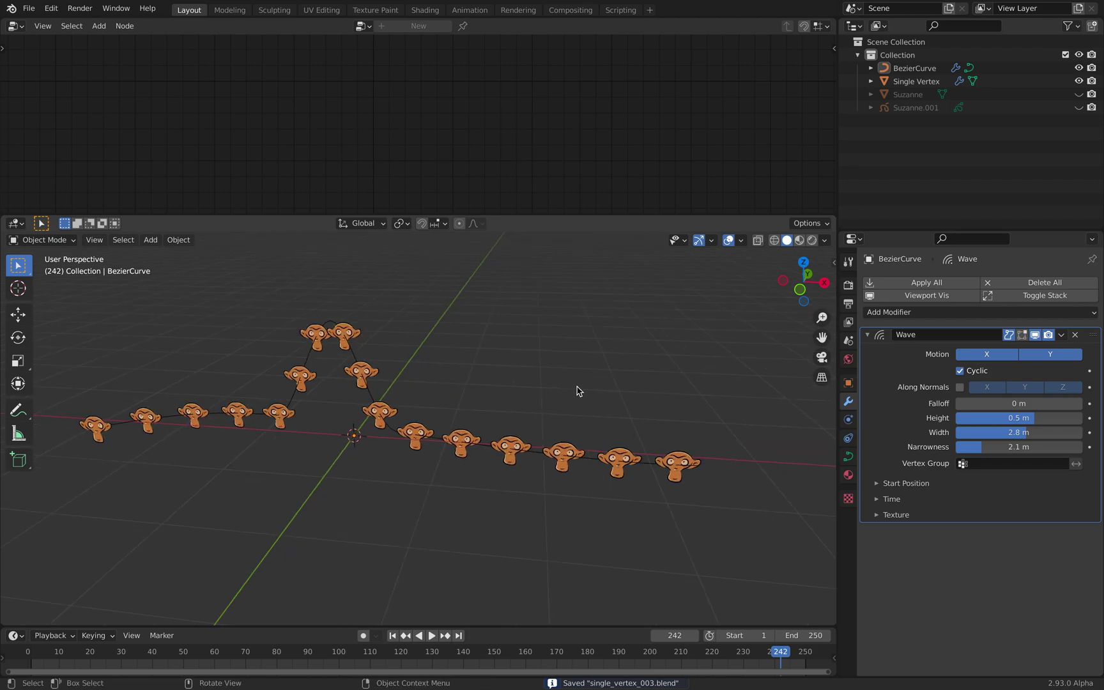
click(356, 355)
click(913, 313)
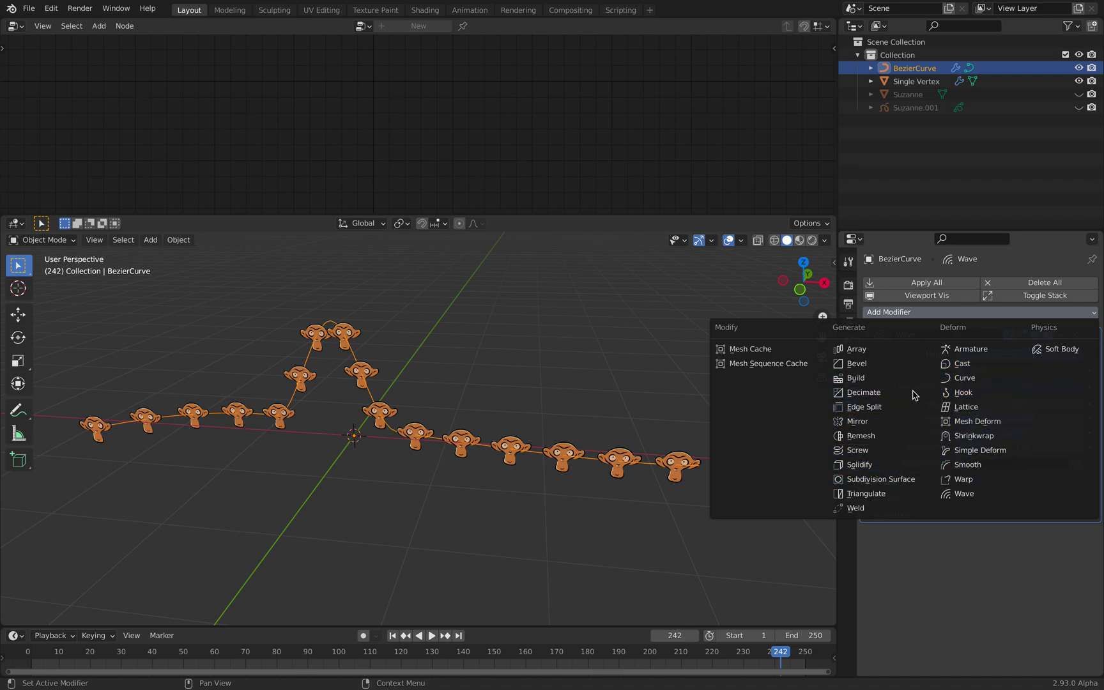
click(619, 382)
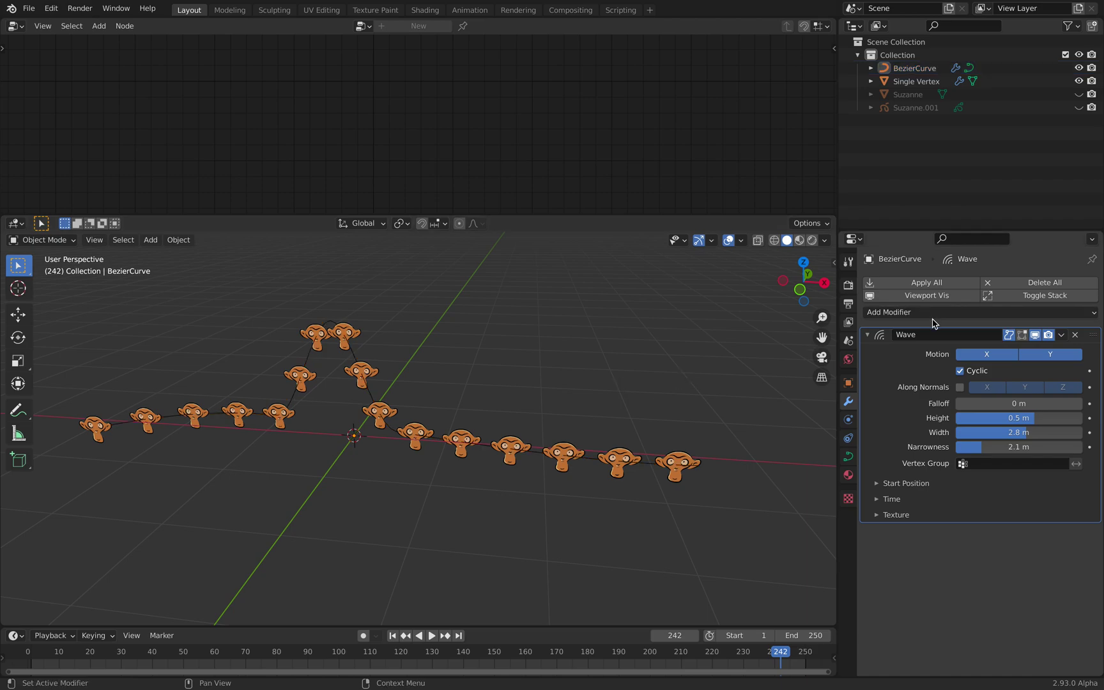
- Review Single Vertex's modifier stack with ArrayX collapsed and its geometry node tree shown while playing the animation
click(907, 83)
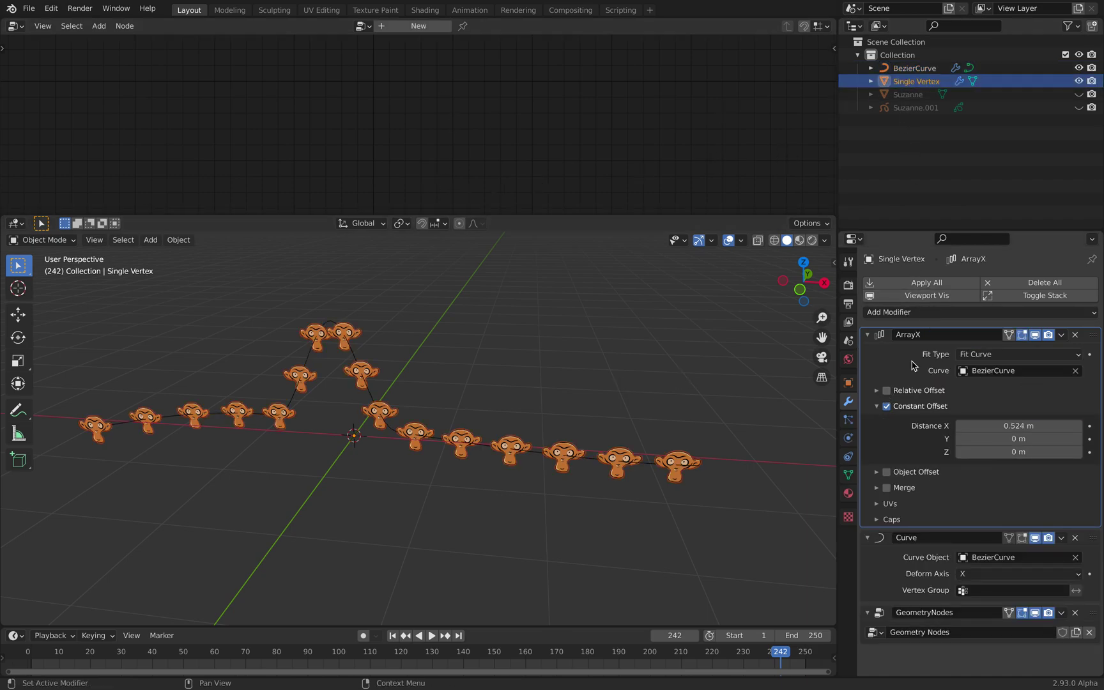
click(868, 335)
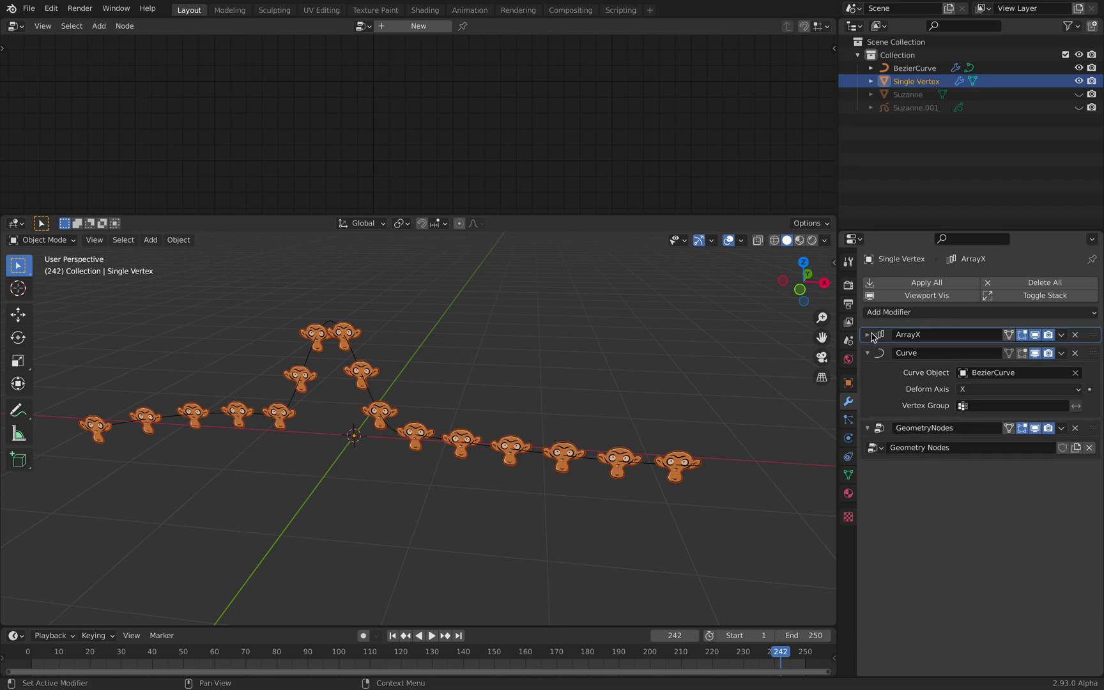
click(1097, 436)
key(space)
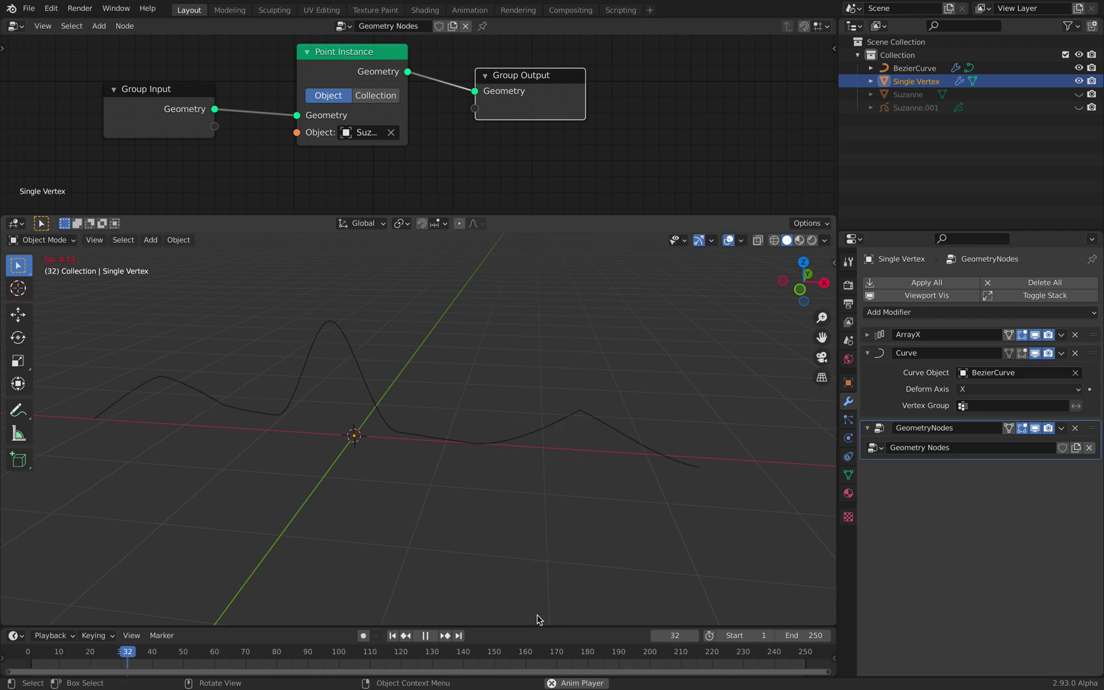
key(space)
- Enlarge the timeline slightly and scrub and play the wave animation with Single Vertex's Curve modifier active
drag(539, 626, 540, 614)
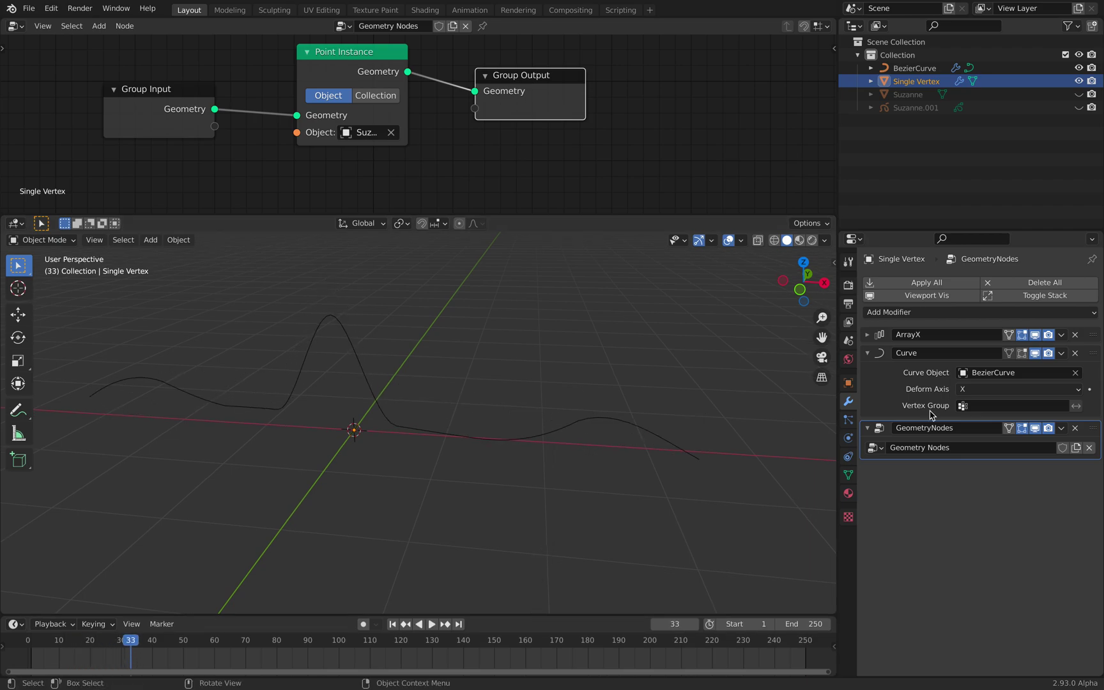
click(1094, 361)
key(space)
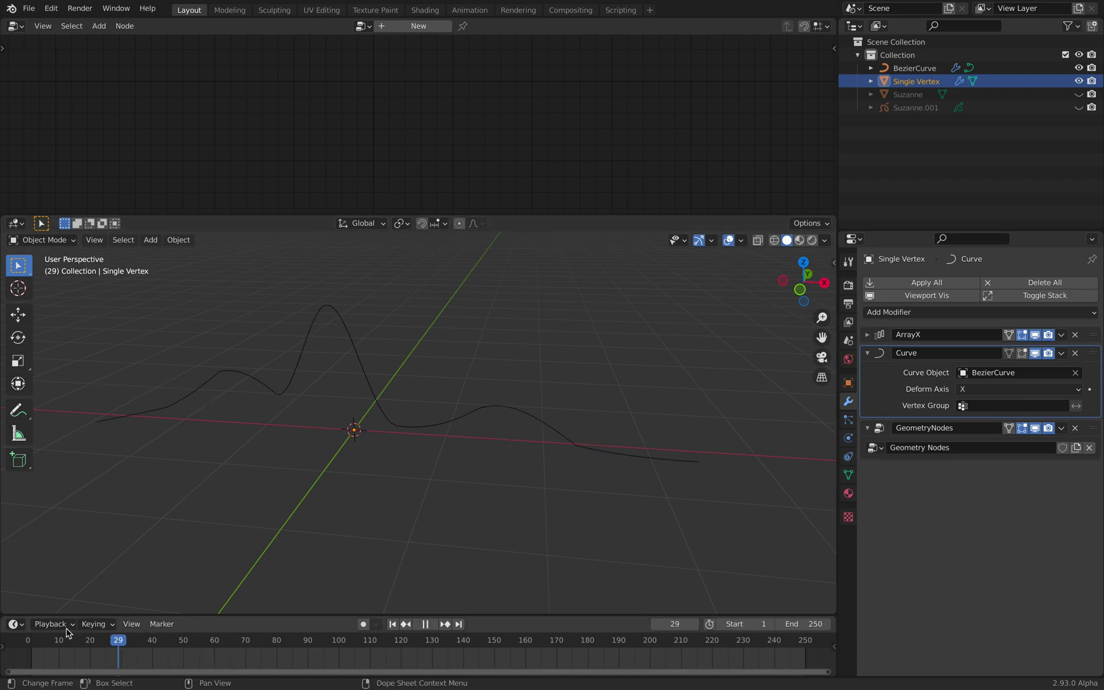
key(space)
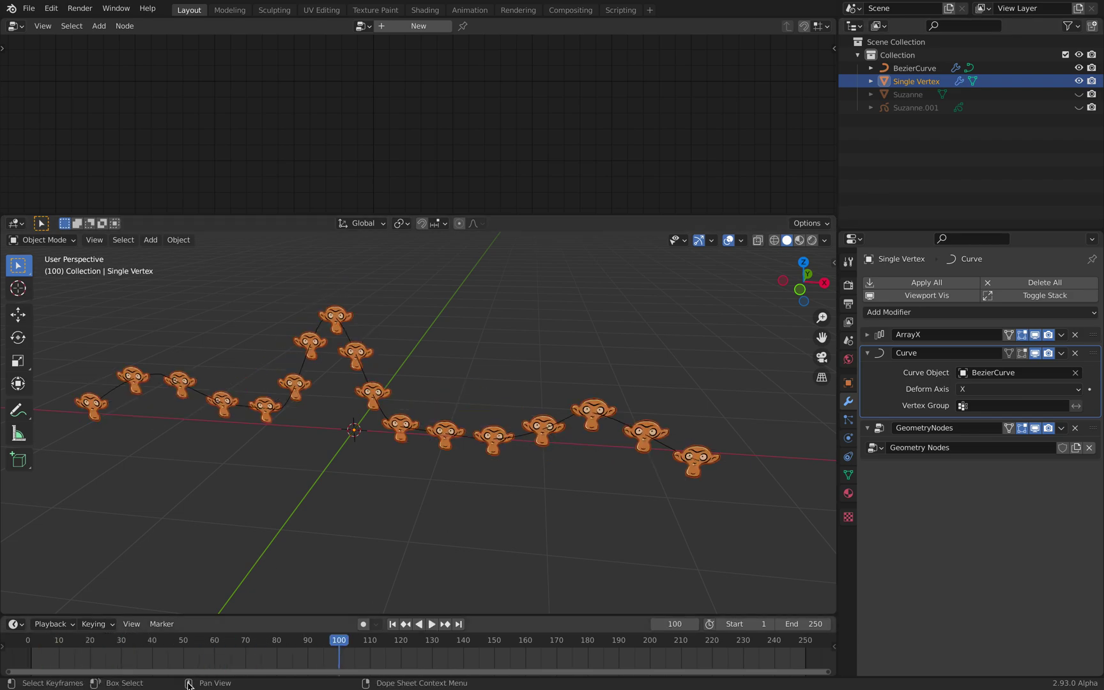
drag(237, 640, 316, 641)
key(space)
key(space)
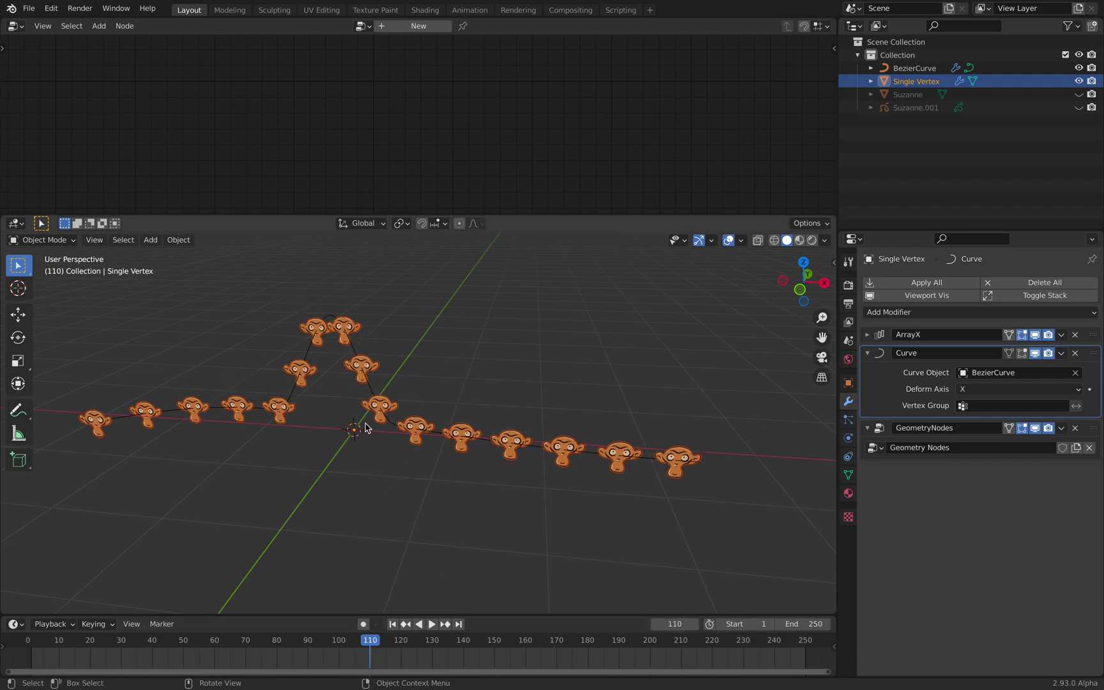
- Set the scene's end frame to 1000, preview the animation and save the file
key(space)
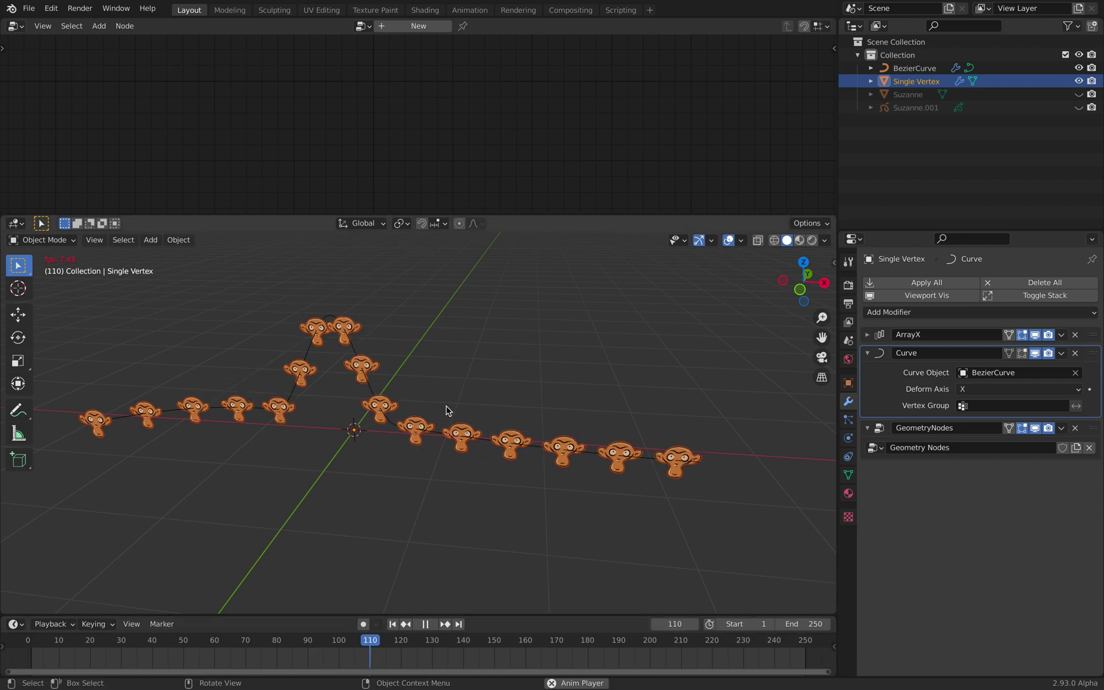
double_click(802, 623)
text(1000)
key(Return)
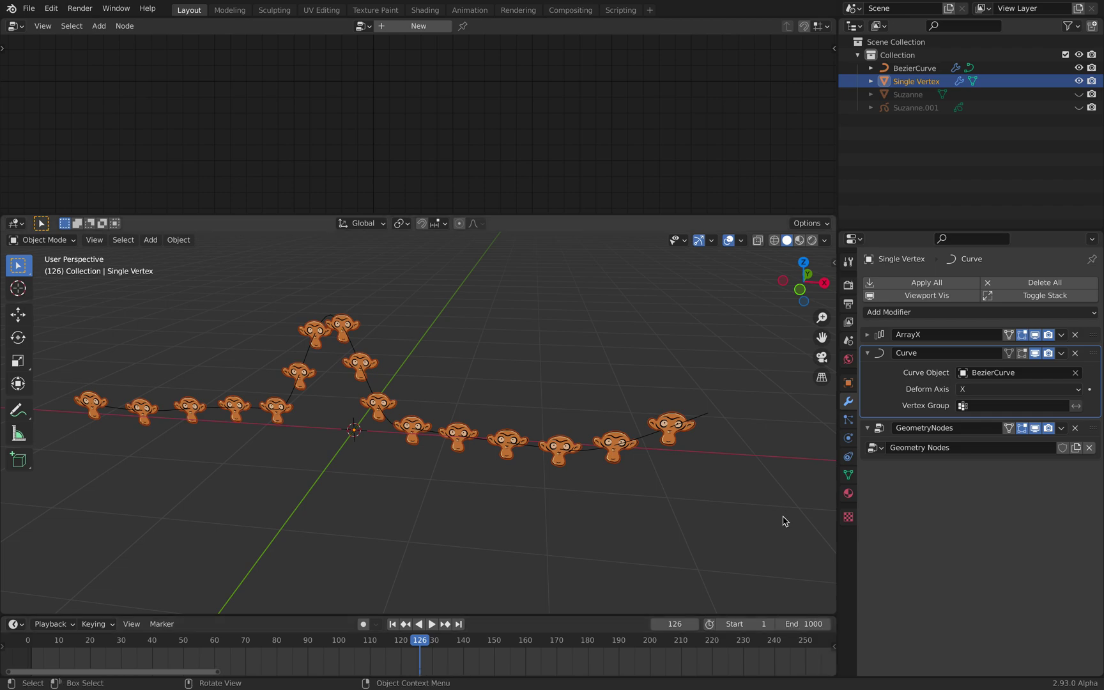
key(space)
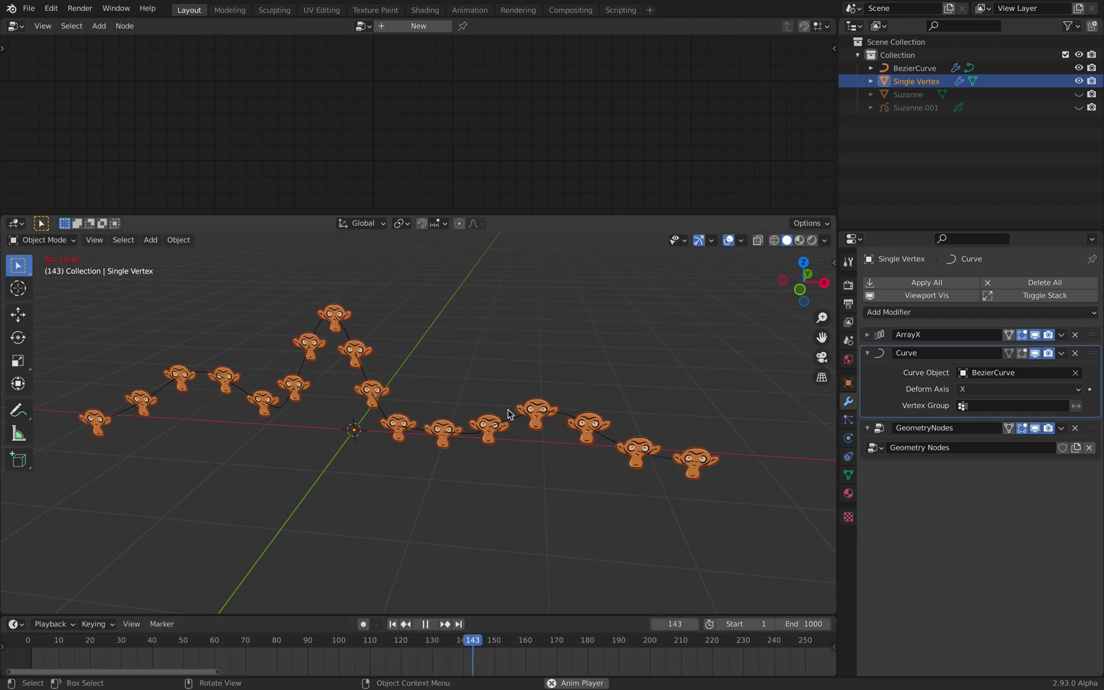
key(space)
key(ctrl+s)
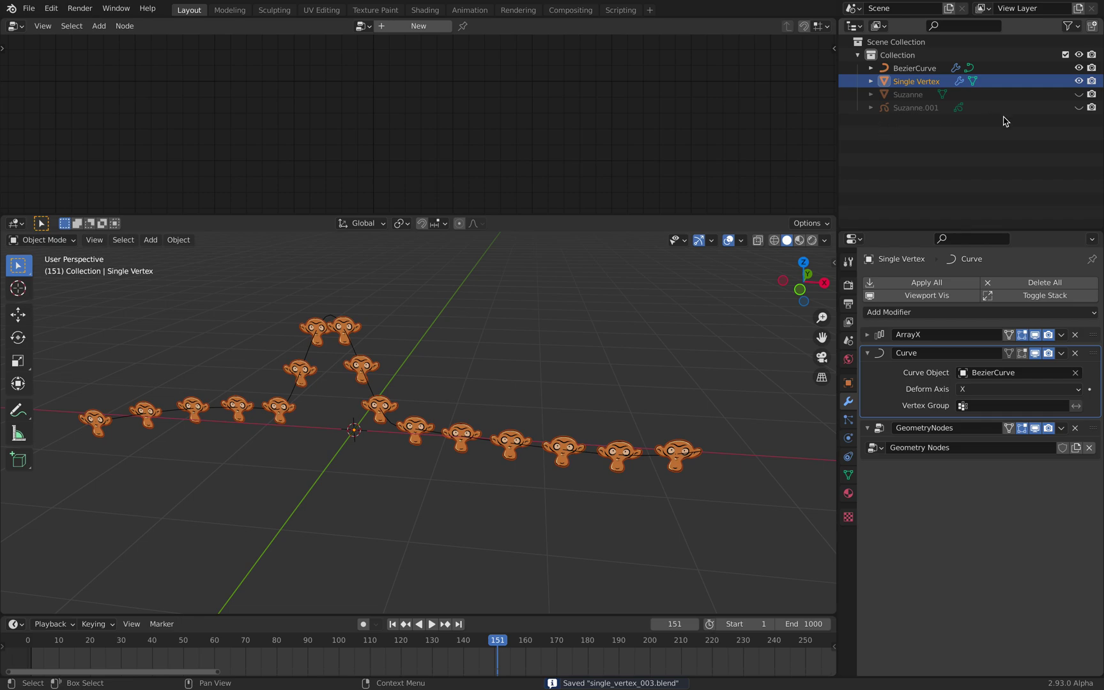
middle_drag(538, 313, 539, 310)
key(shift+a)
mouse_move(539, 310)
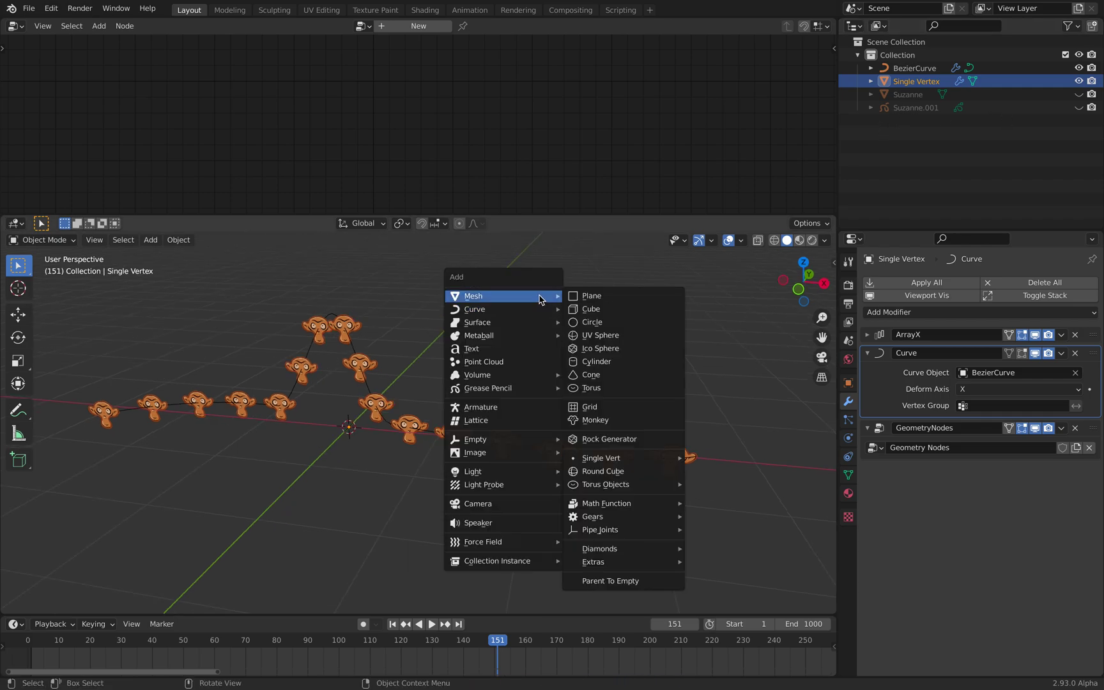
click(599, 424)
key(x)
click(490, 375)
- Add a Grease Pencil monkey and move it above the row of instanced monkeys
key(shift+a)
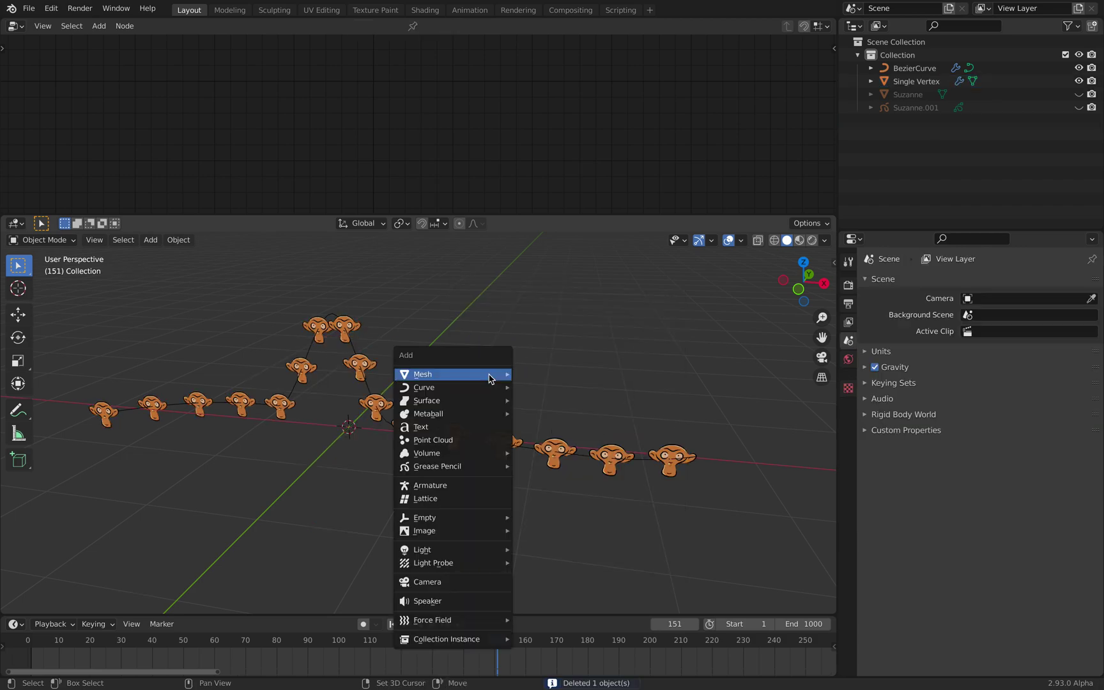
mouse_move(479, 466)
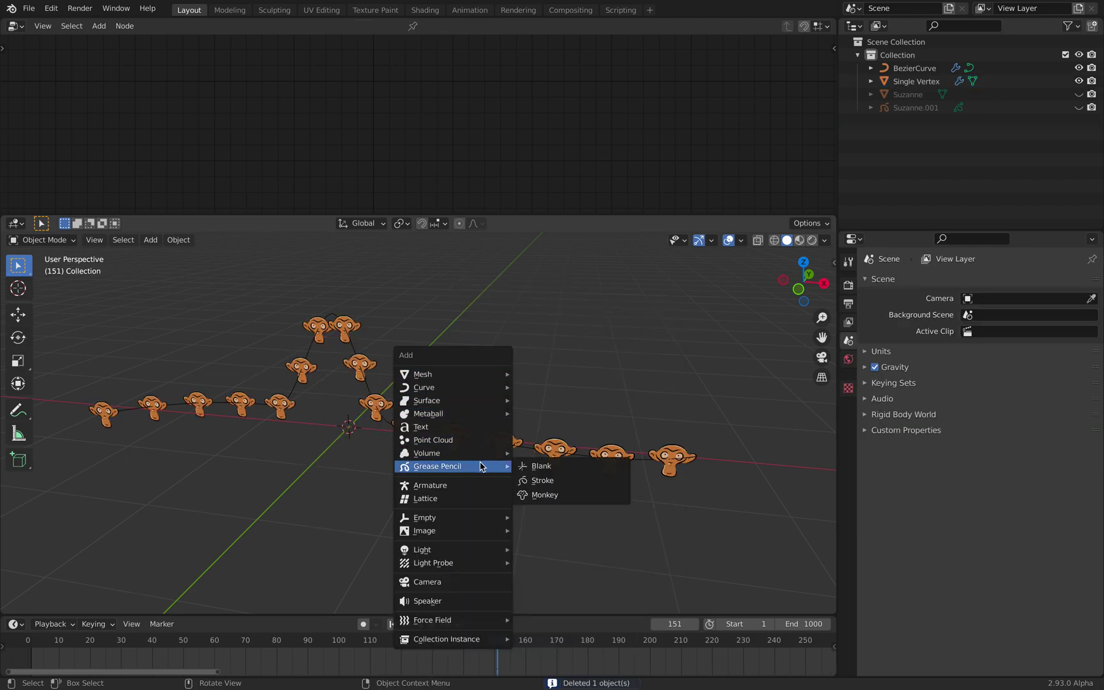
click(554, 495)
key(g)
click(533, 368)
- Scale the new Grease Pencil monkey down to roughly the size of the instanced monkeys and apply its scale
middle_drag(543, 369, 653, 427)
key(Tab)
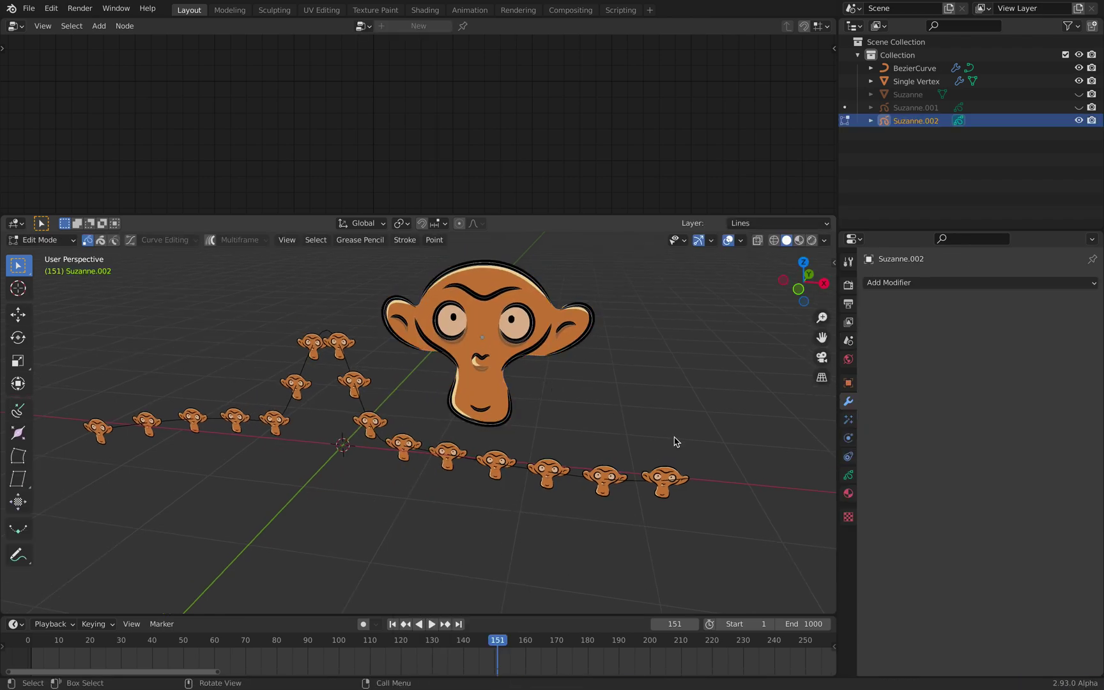
key(Tab)
key(s)
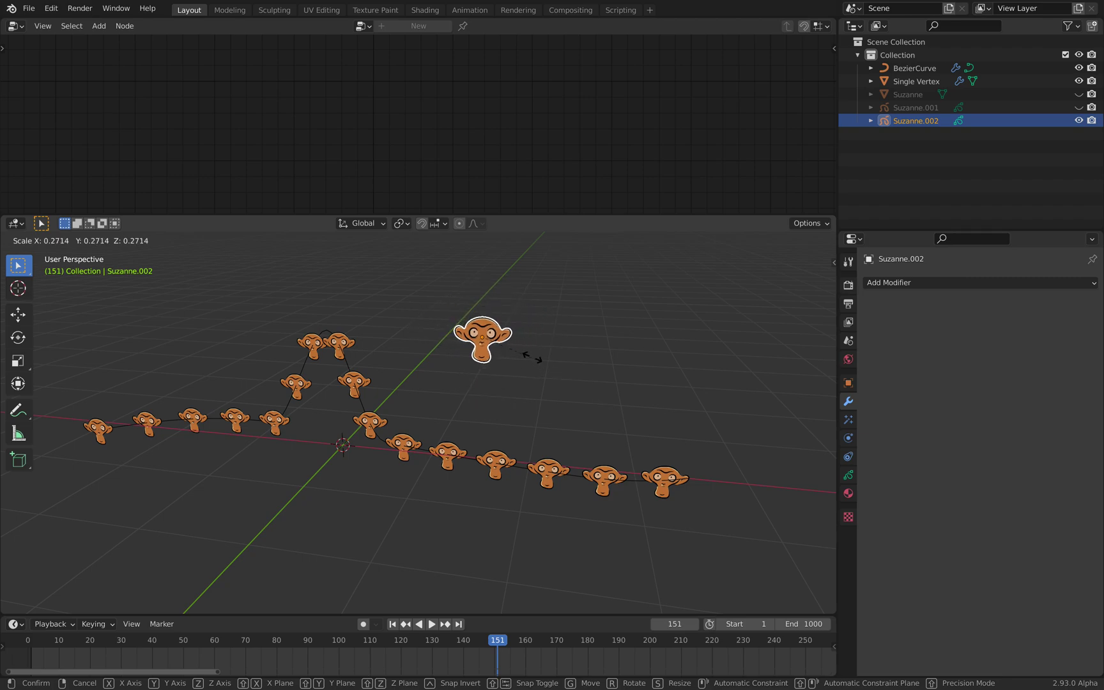
click(519, 355)
key(ctrl+a)
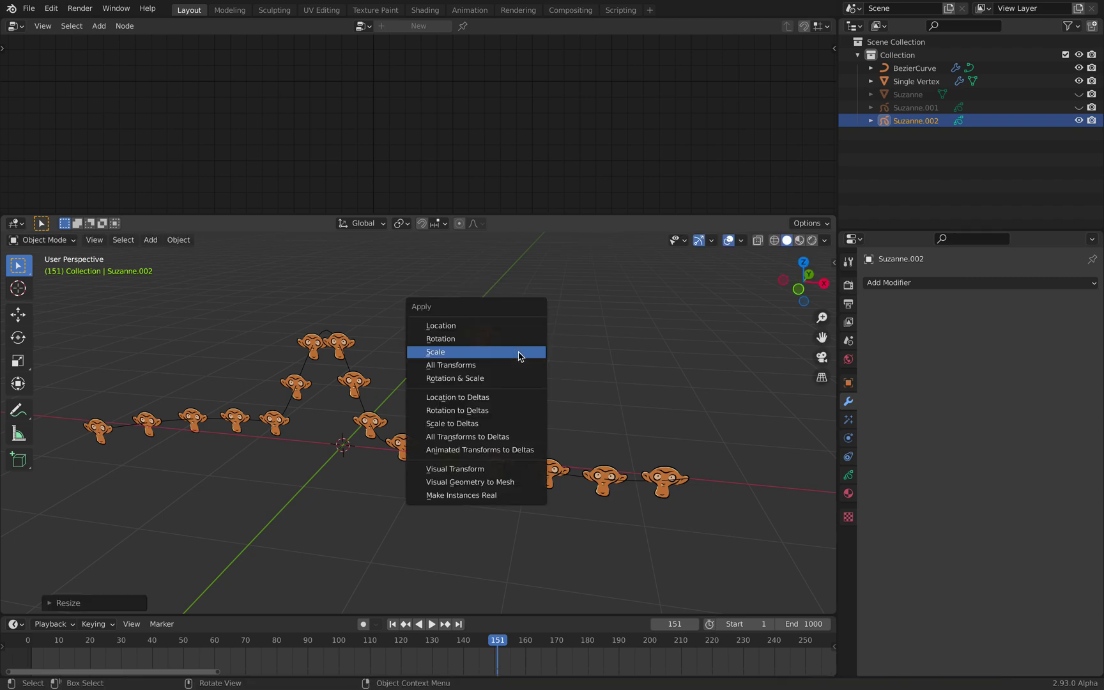
click(520, 356)
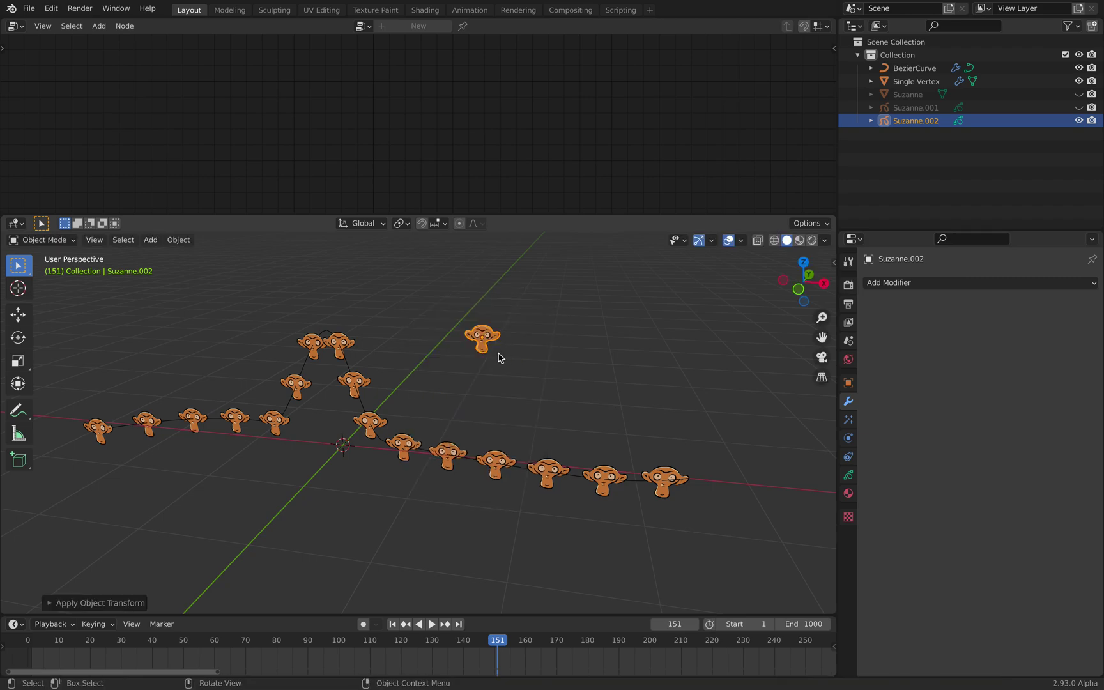
- Duplicate the small Grease Pencil monkey twice, placing the copies beside it in a row of three
key(shift+d)
click(548, 362)
key(shift+d)
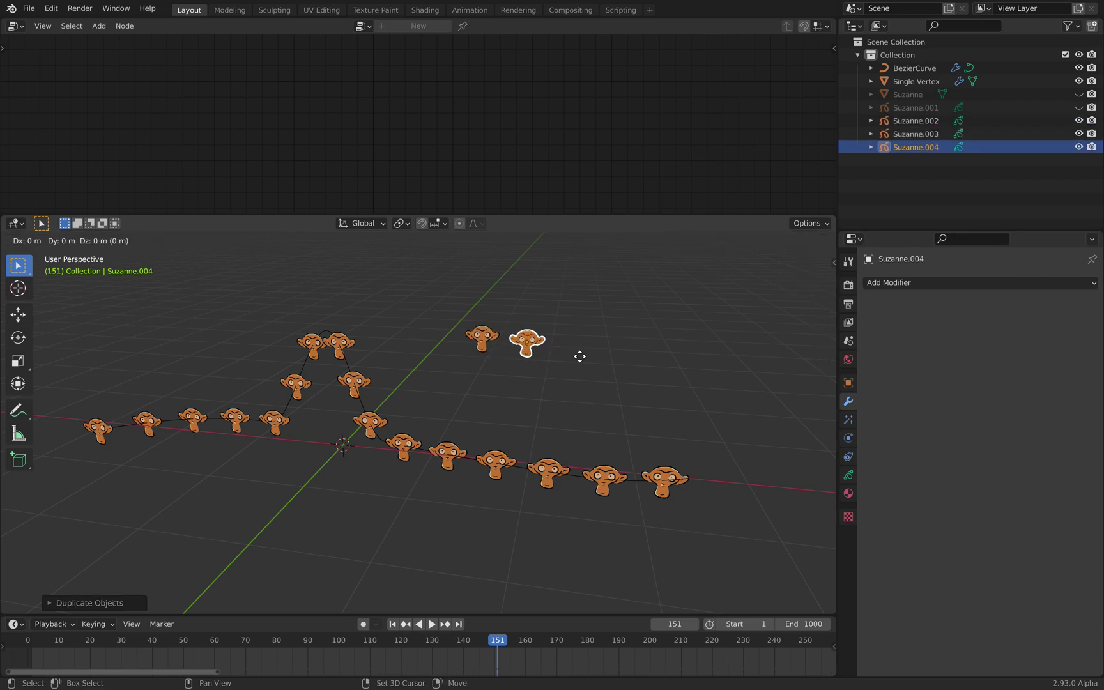
click(586, 359)
- Change the fill base color of the first monkey's Skin.001 material to red
shift+middle_drag(586, 359, 495, 401)
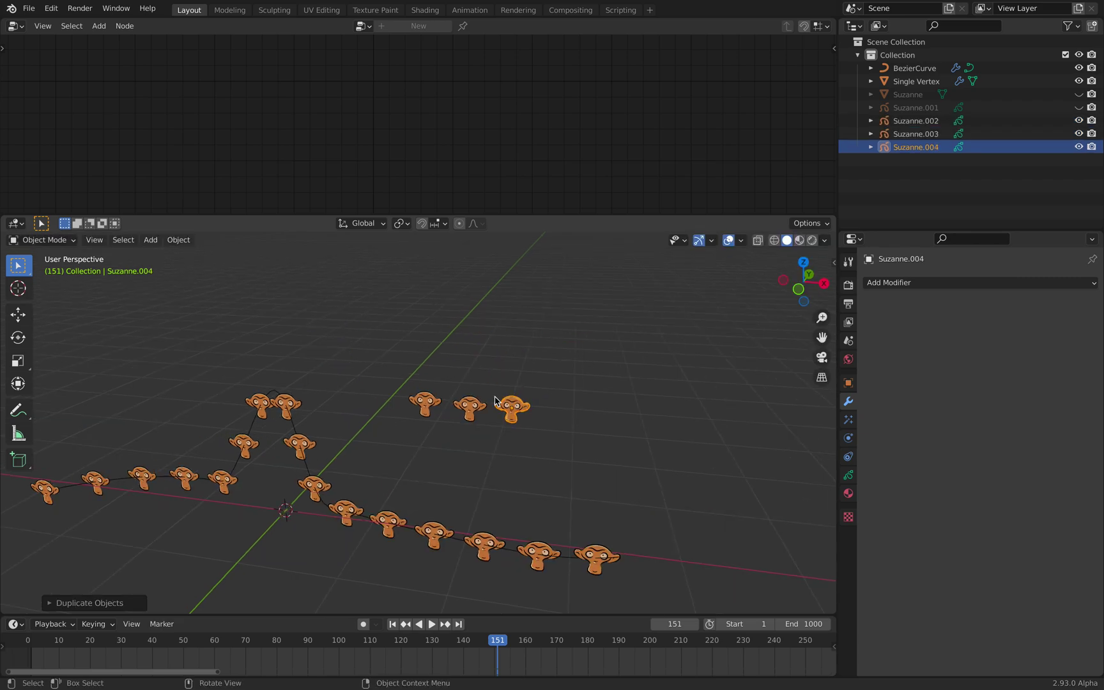
scroll(428, 400, up, 2)
click(434, 399)
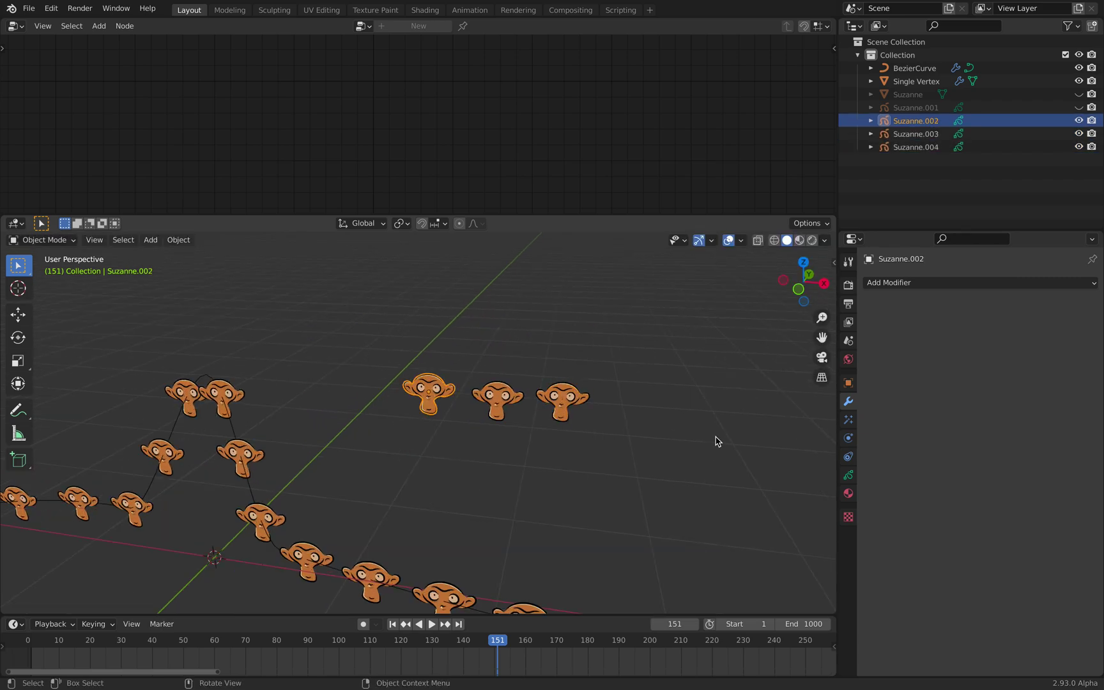
click(848, 494)
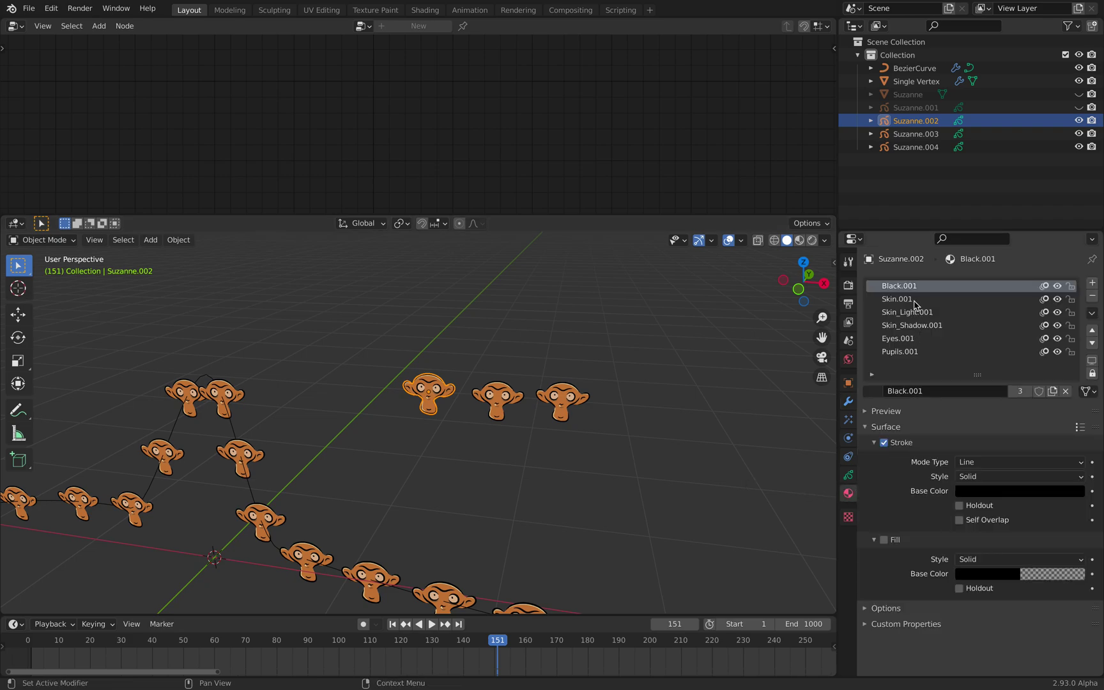
click(939, 299)
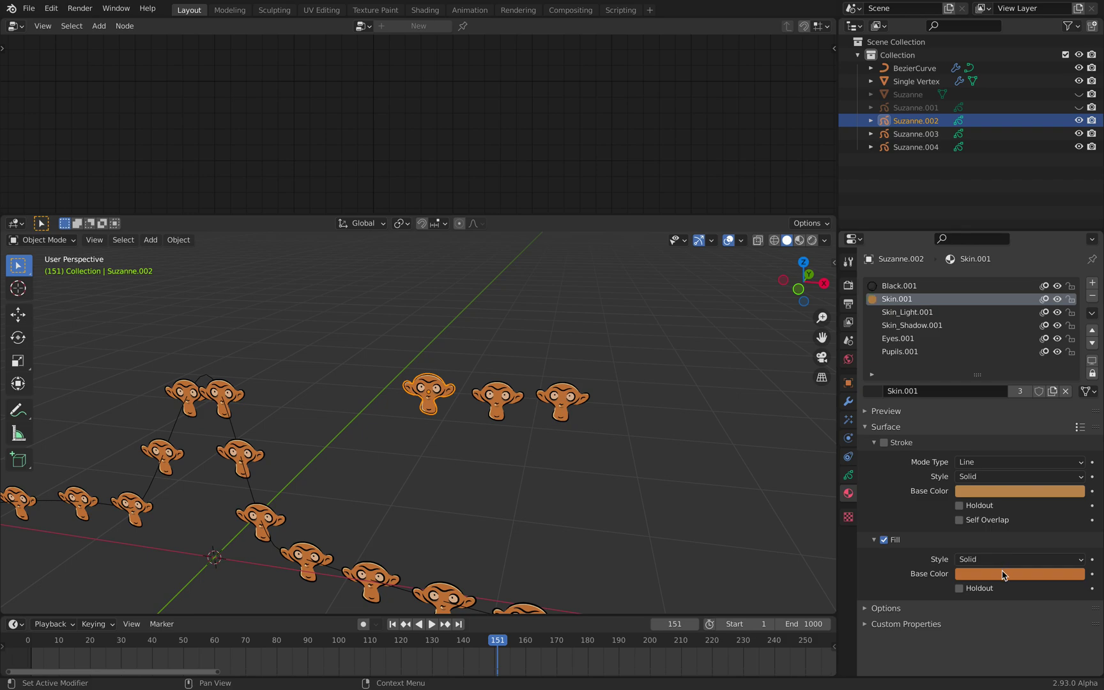
click(1003, 573)
click(1019, 469)
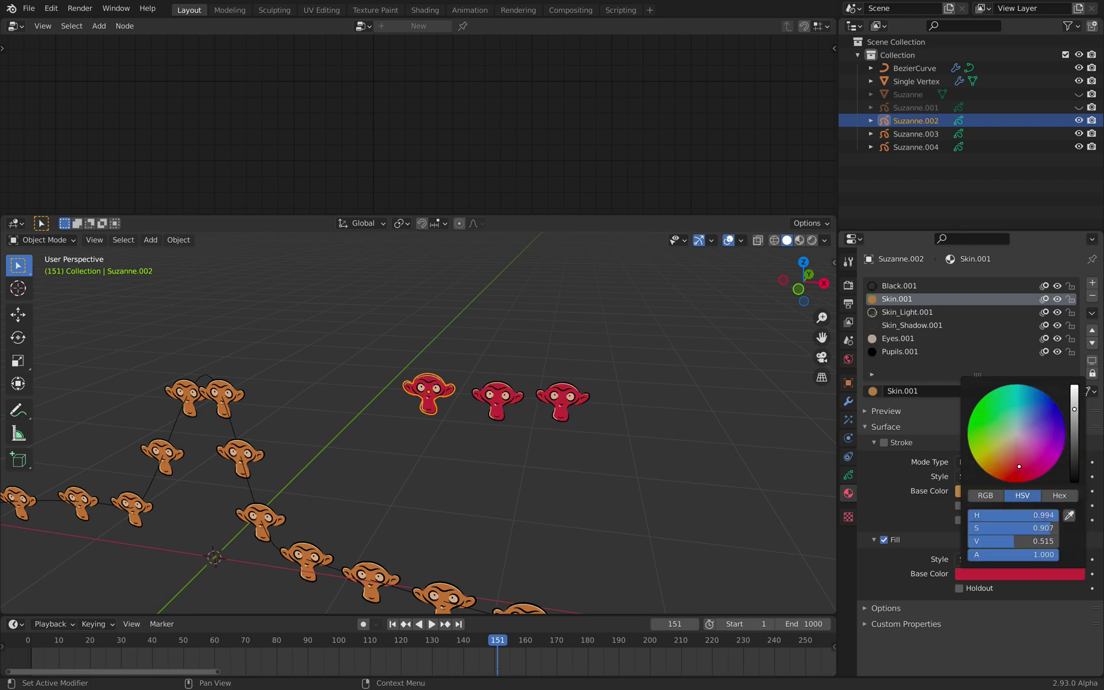
- Give the middle monkey its own copy of the Skin.001 material and set its fill base color to purple
click(511, 398)
click(938, 299)
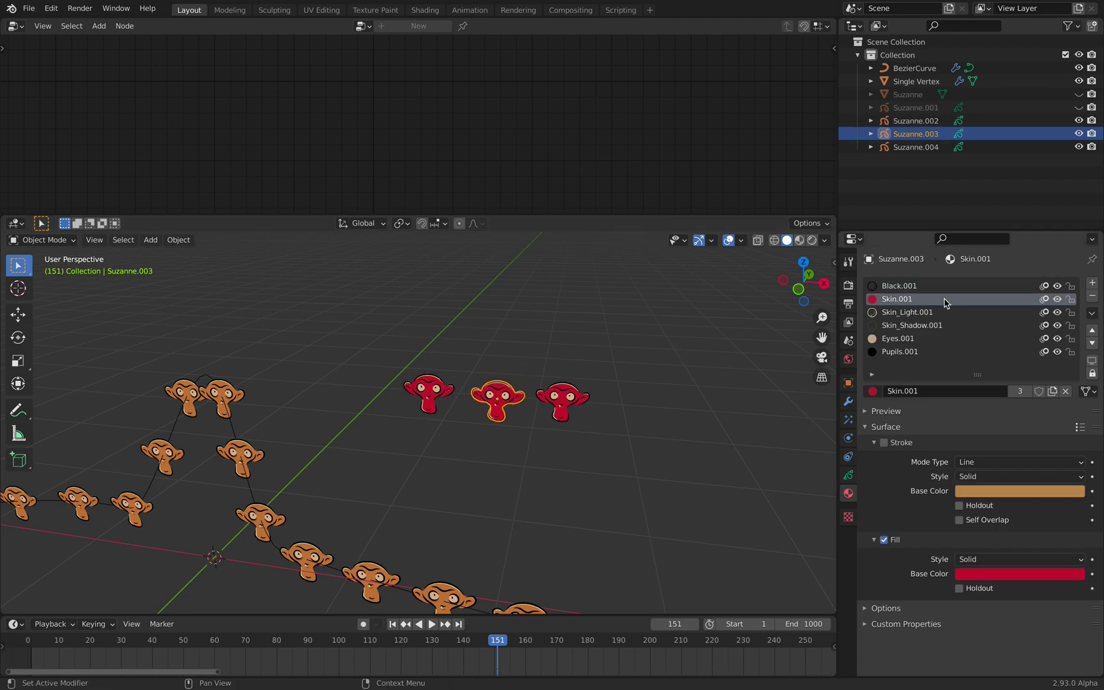
click(1018, 391)
click(972, 572)
drag(1016, 466, 1044, 441)
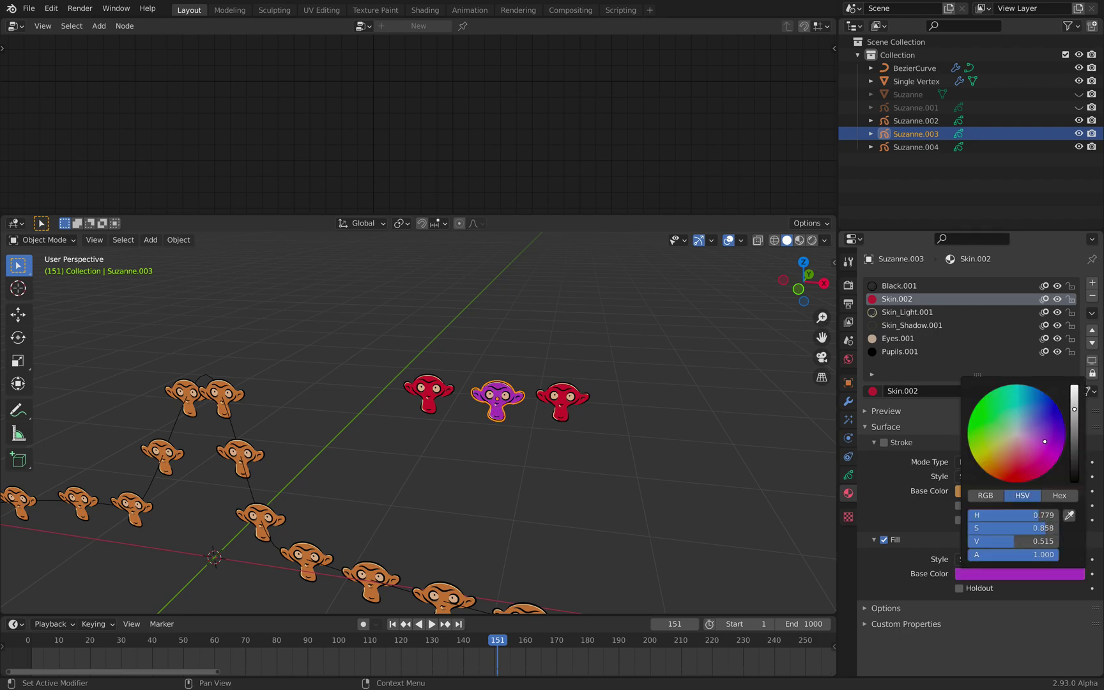
- Make a single-user copy of Skin.001 for the third monkey, set its fill base color to green and save the file
click(579, 402)
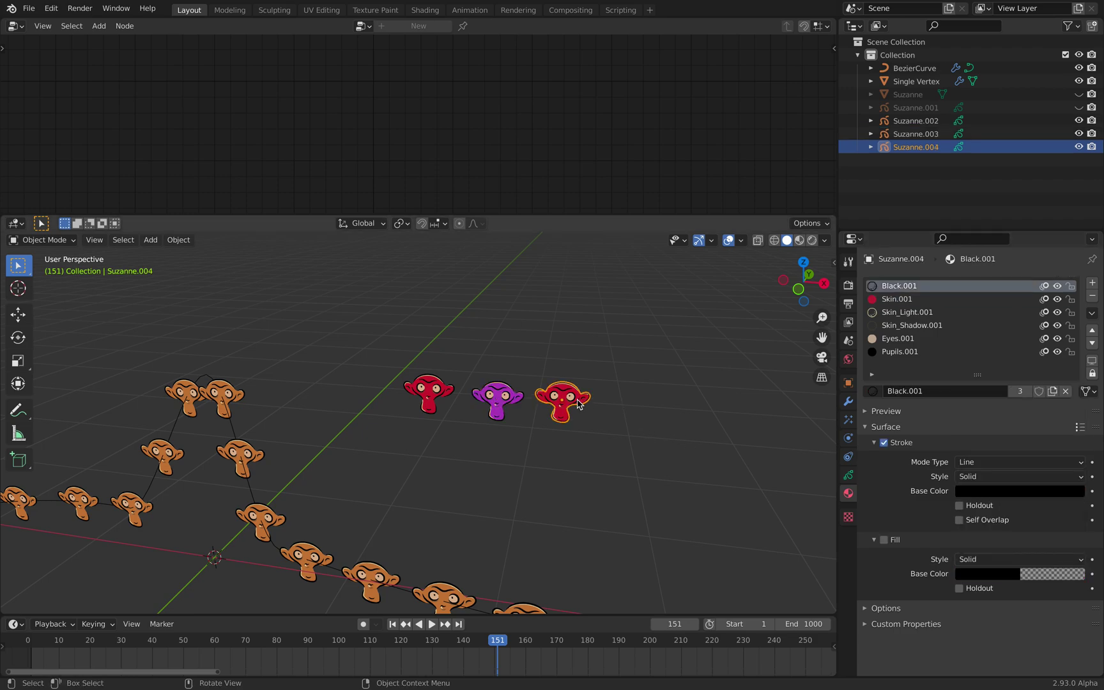
click(917, 299)
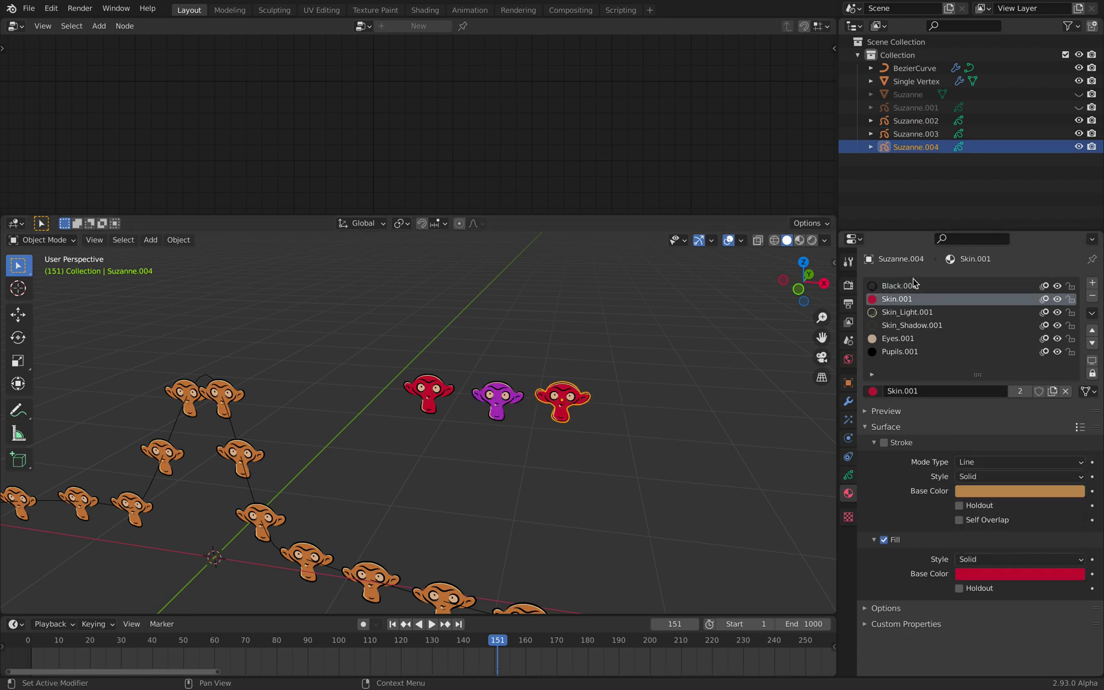
click(1019, 391)
key(ctrl+z)
click(1020, 391)
click(973, 574)
drag(987, 426, 982, 429)
click(556, 357)
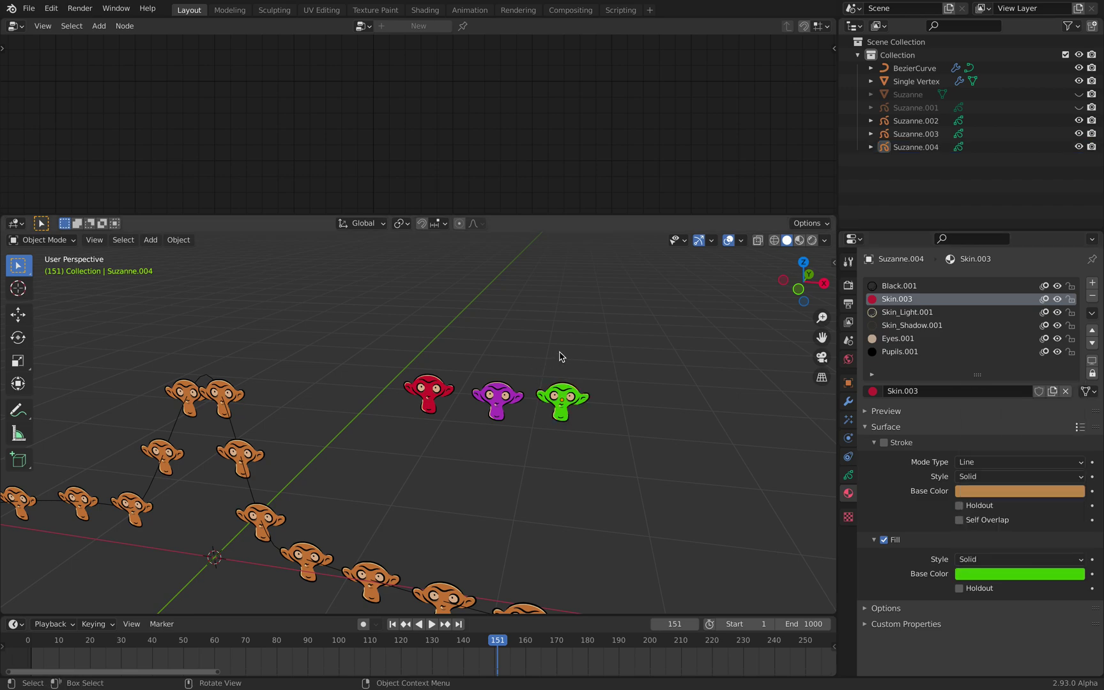
key(ctrl+s)
- Move the red, purple and green monkeys into a new collection named GPMonkey and save the file
click(431, 391)
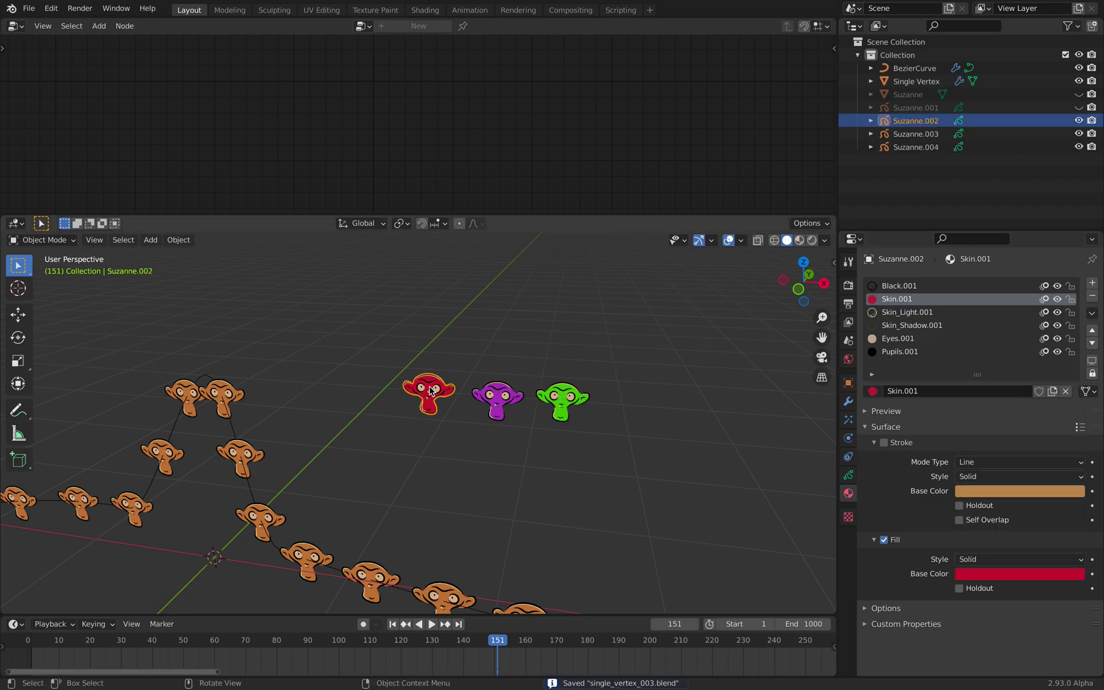
shift+click(495, 393)
shift+click(553, 397)
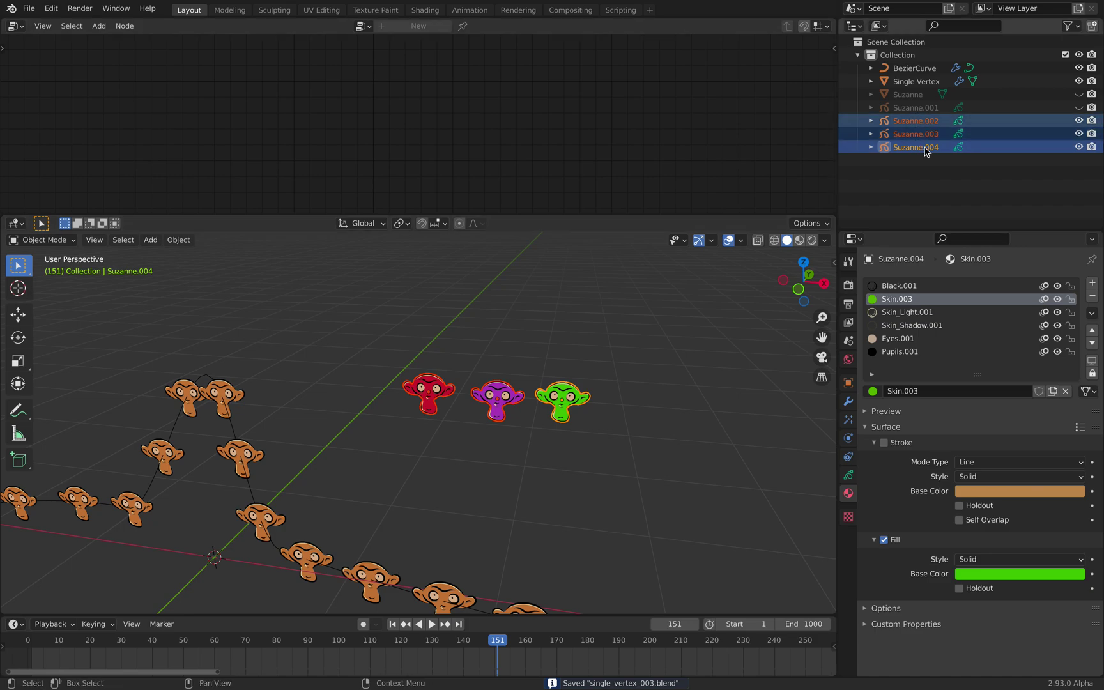
key(m)
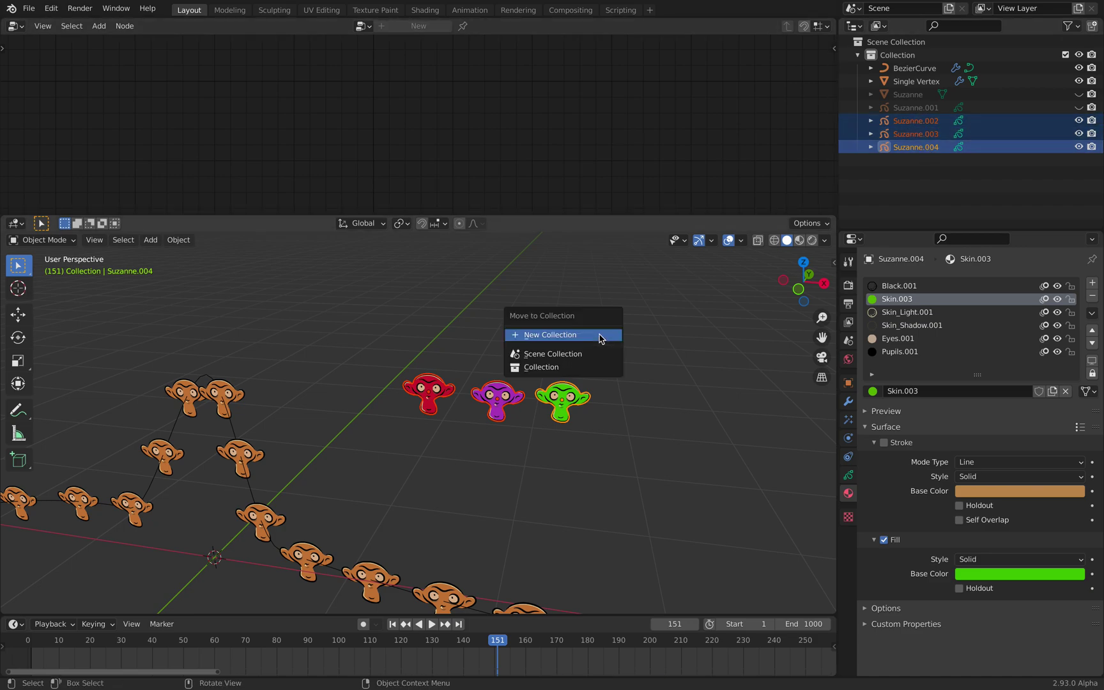
click(599, 338)
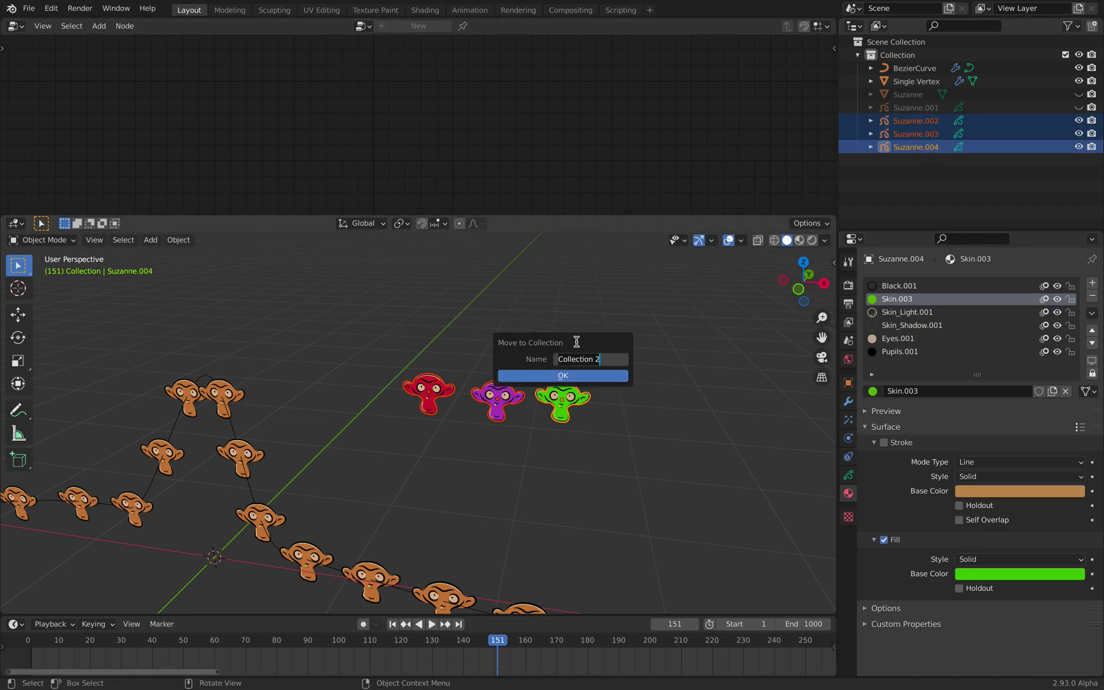
text(GPMonkey)
click(562, 374)
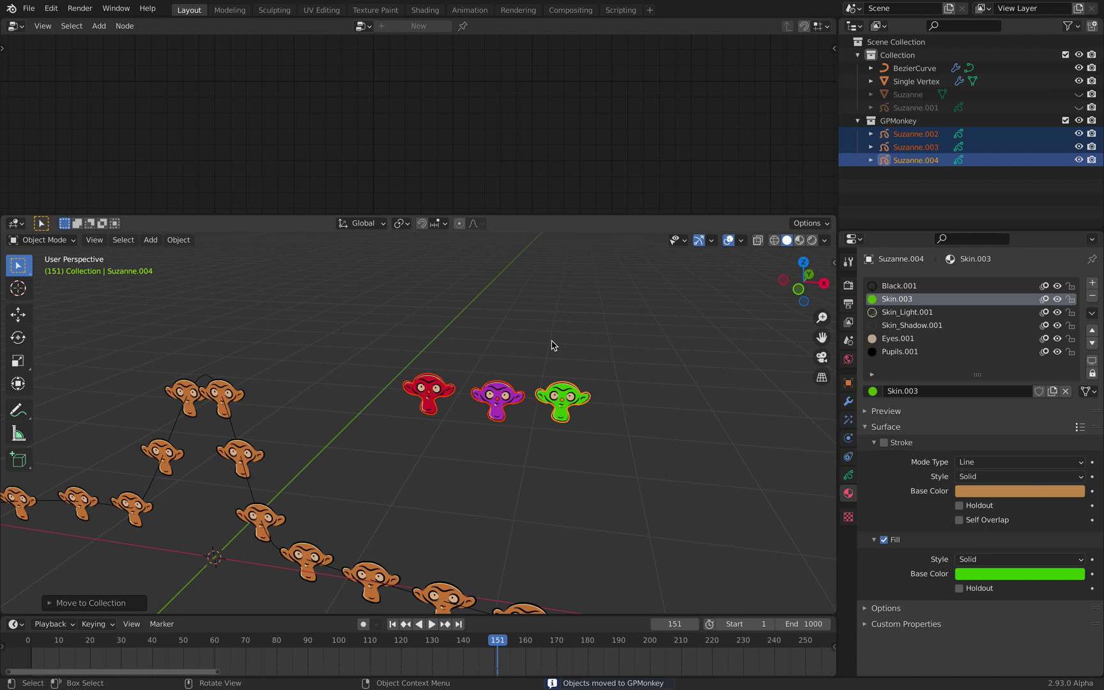
key(ctrl+s)
- Select Single Vertex and activate its GeometryNodes modifier to show the node tree
scroll(539, 422, down, 2)
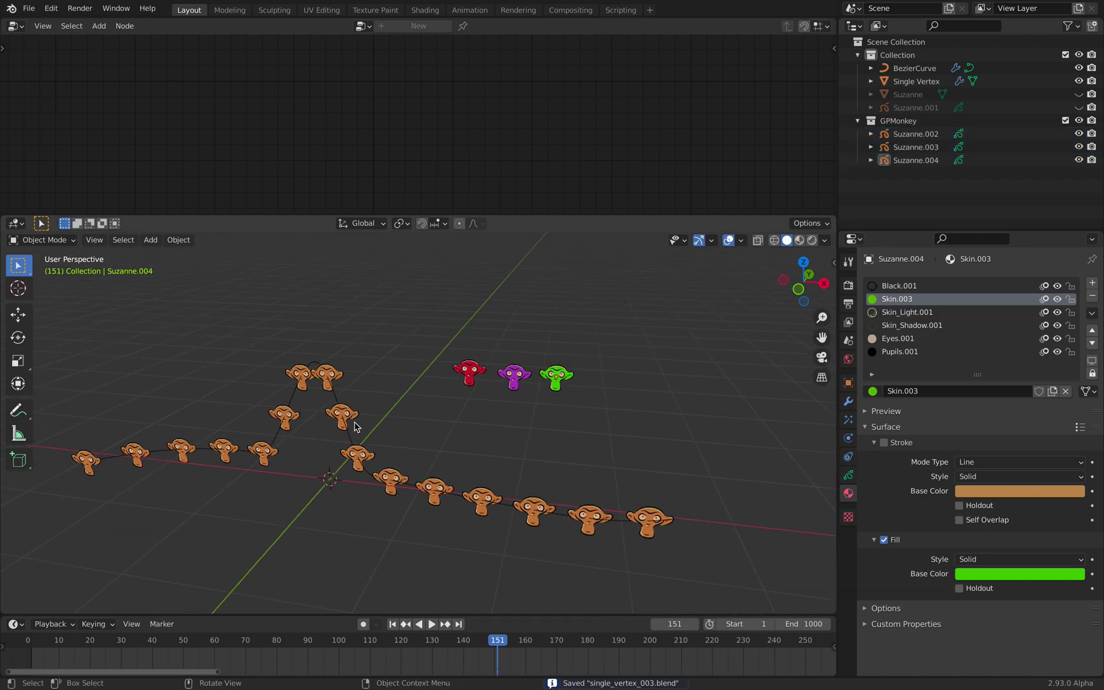
click(339, 403)
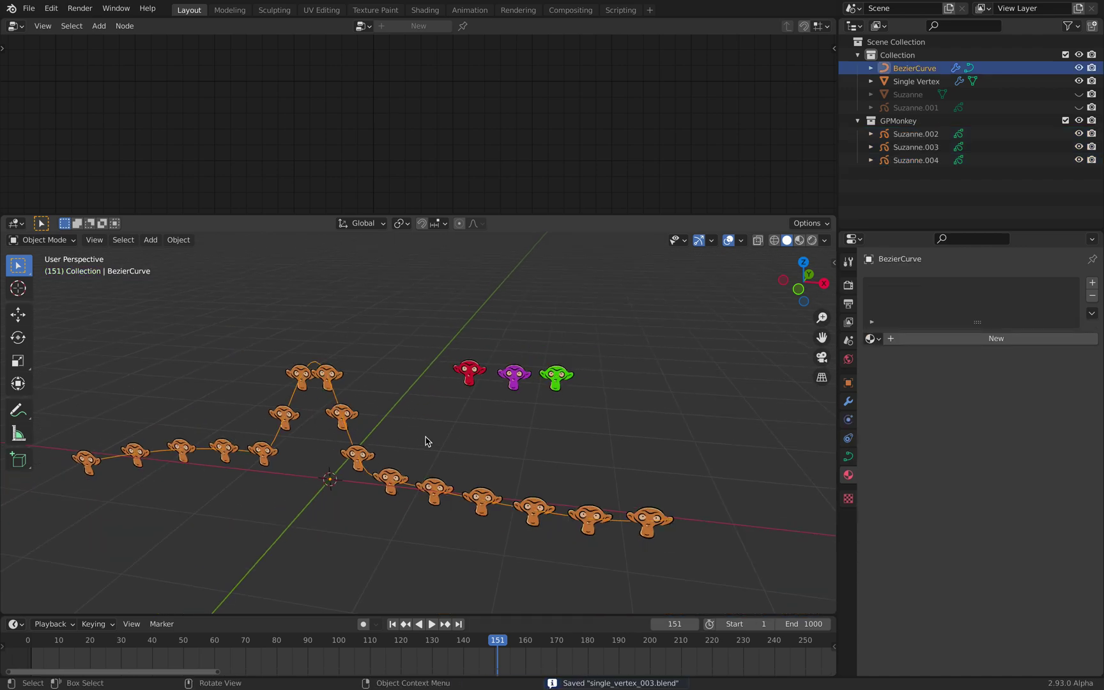
click(911, 83)
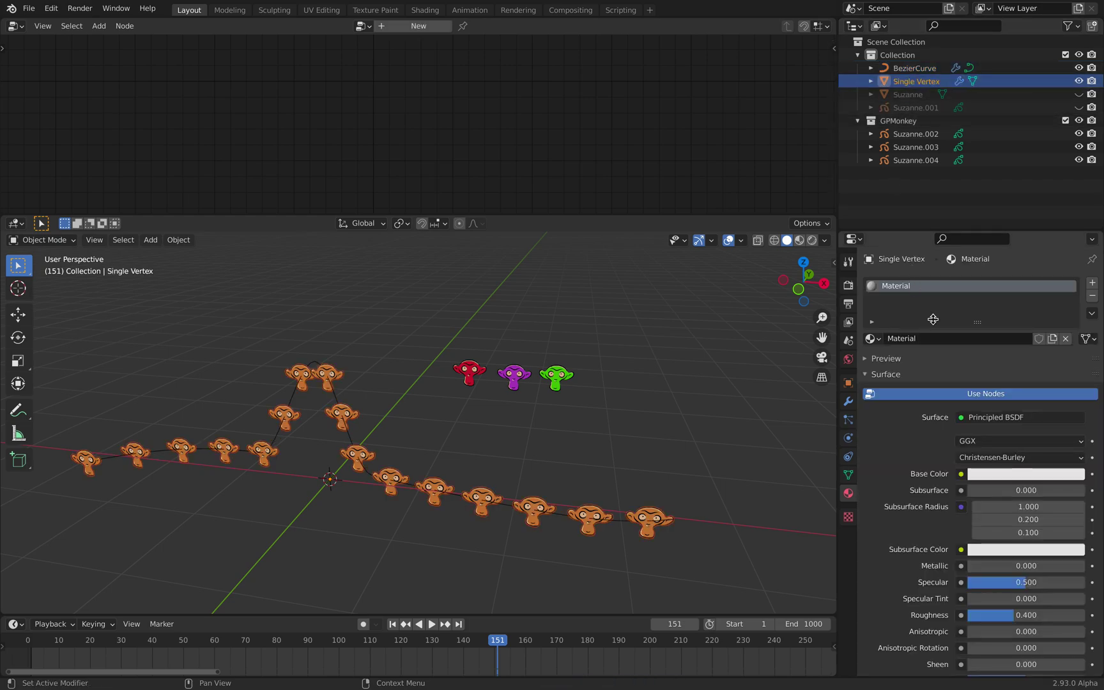
click(848, 402)
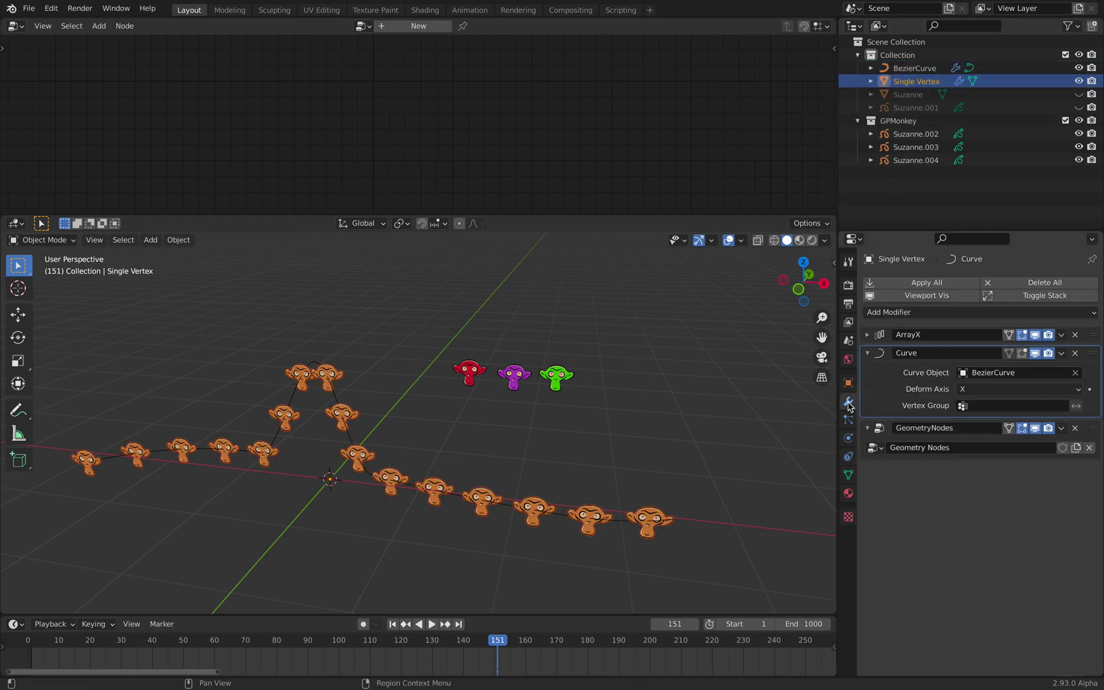
click(1094, 435)
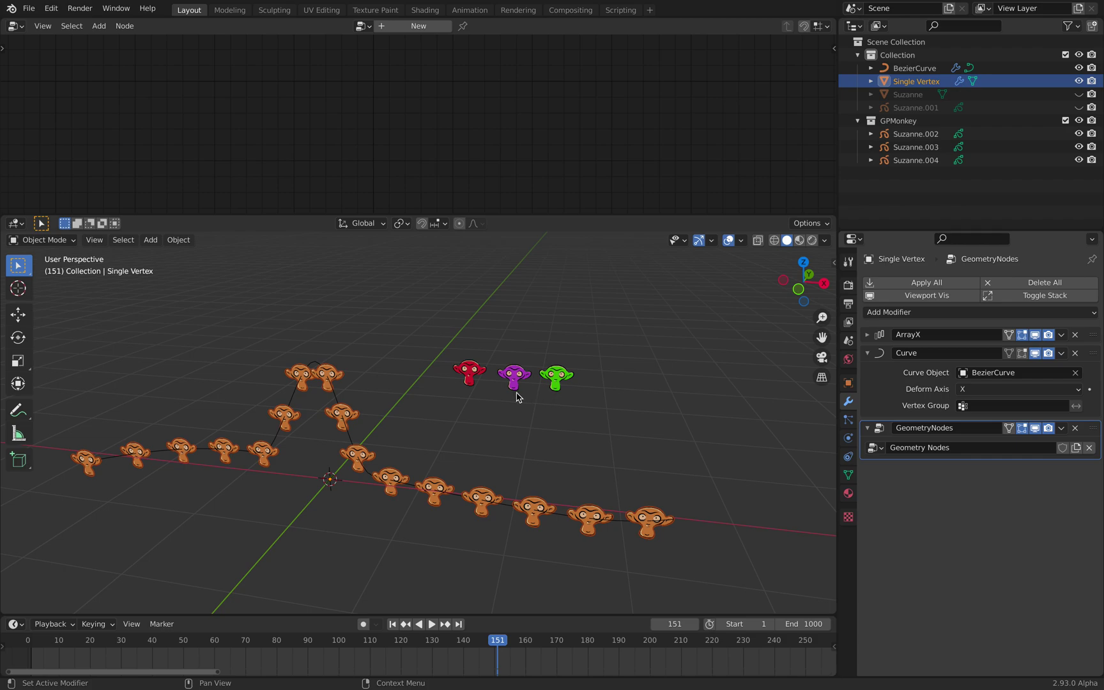
scroll(418, 385, down, 4)
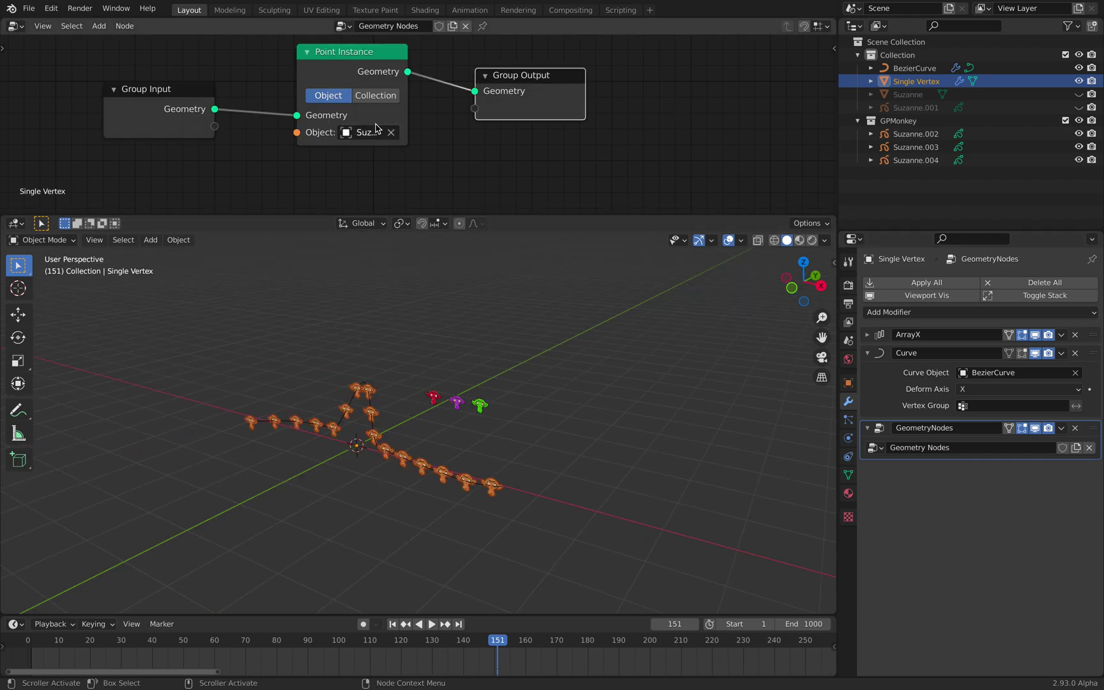
- Clear the Point Instance node's object and switch it to instancing the GPMonkey collection with Whole Collection off
key(BackSpace)
click(371, 95)
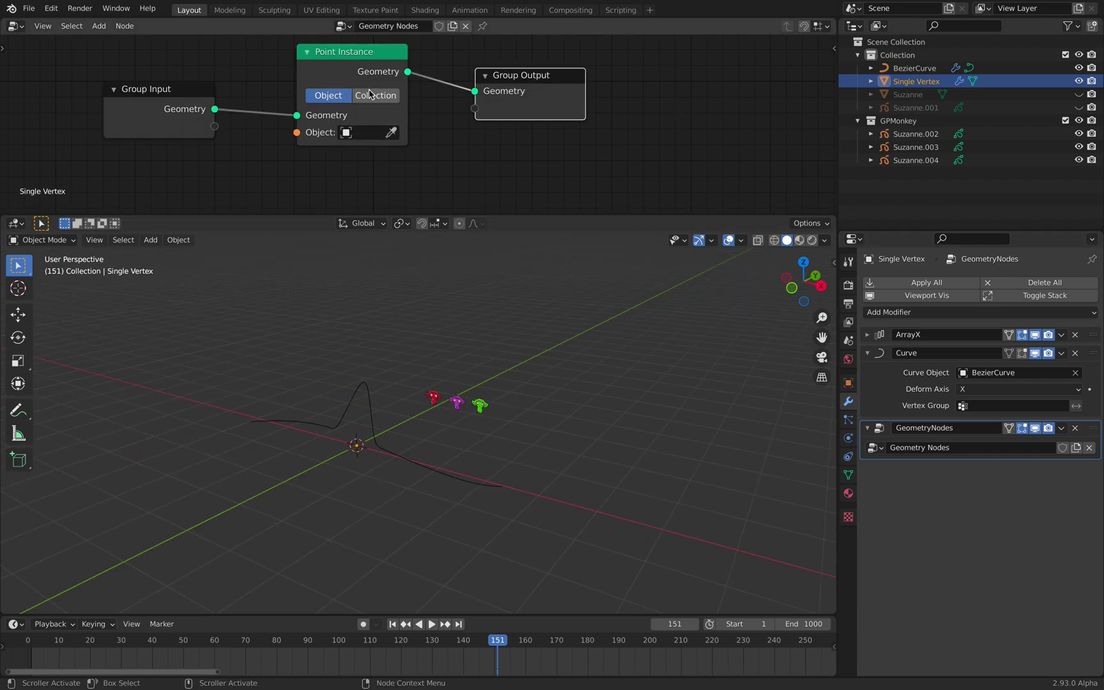
click(311, 117)
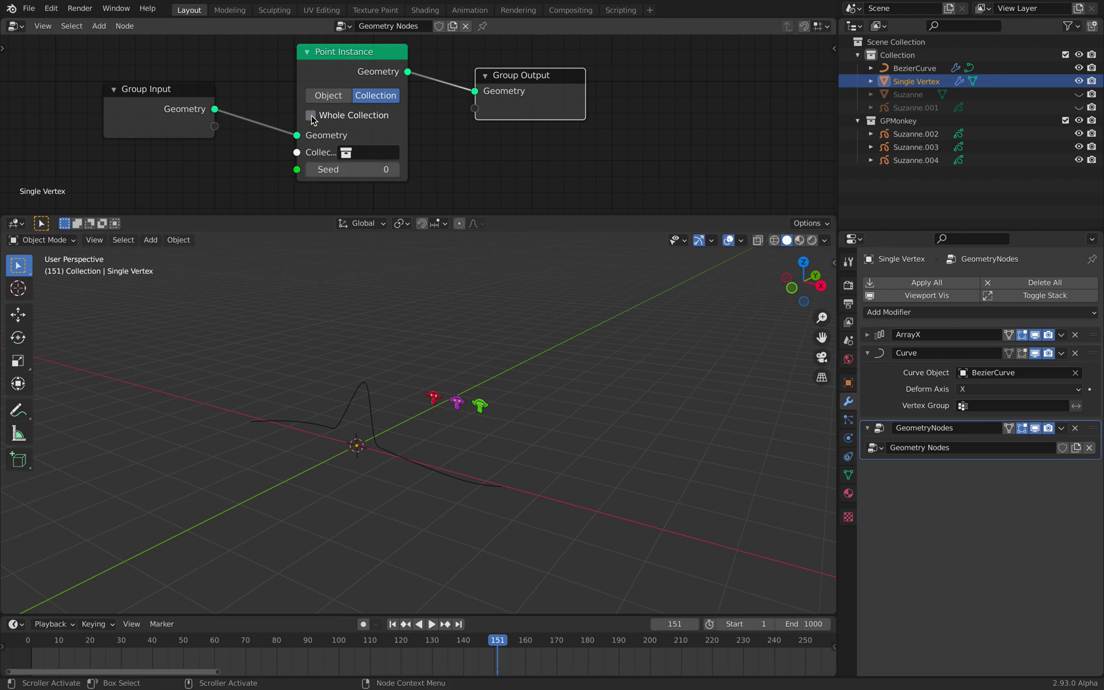
click(356, 152)
click(368, 189)
- Set the Point Instance seed to 46 to vary the monkey colors along the curve, and save the file
middle_drag(516, 399, 520, 397)
scroll(520, 397, up, 2)
drag(357, 169, 409, 169)
click(434, 350)
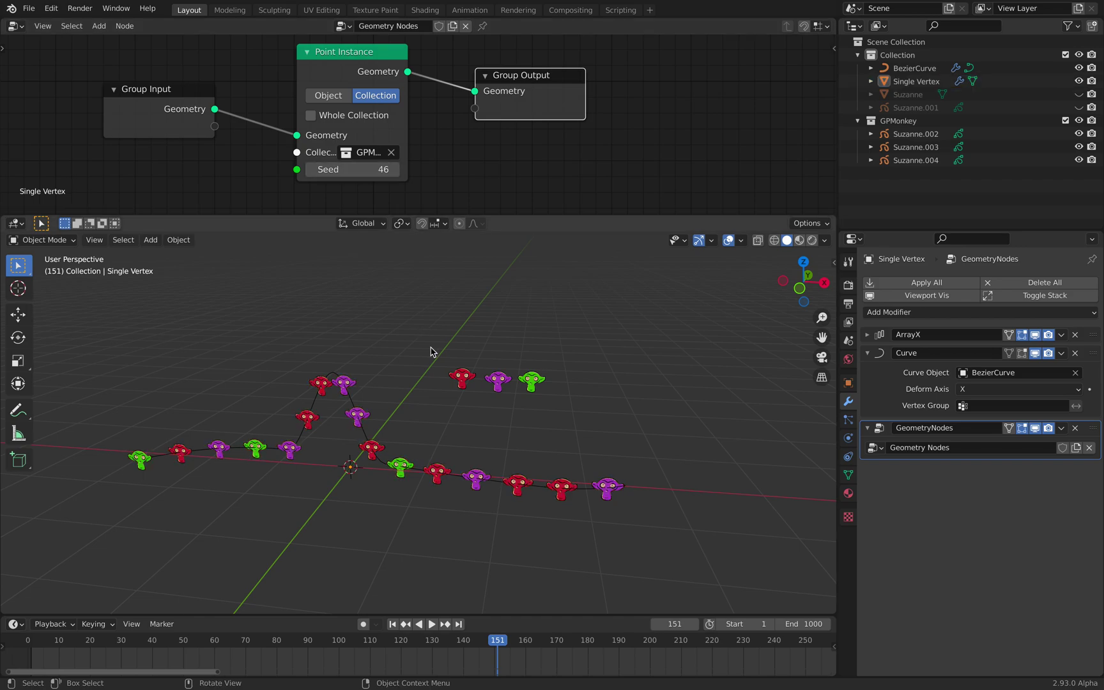
key(ctrl+s)
- Add a Screw modifier to BezierCurve below its Wave modifier and preview the animation
click(353, 400)
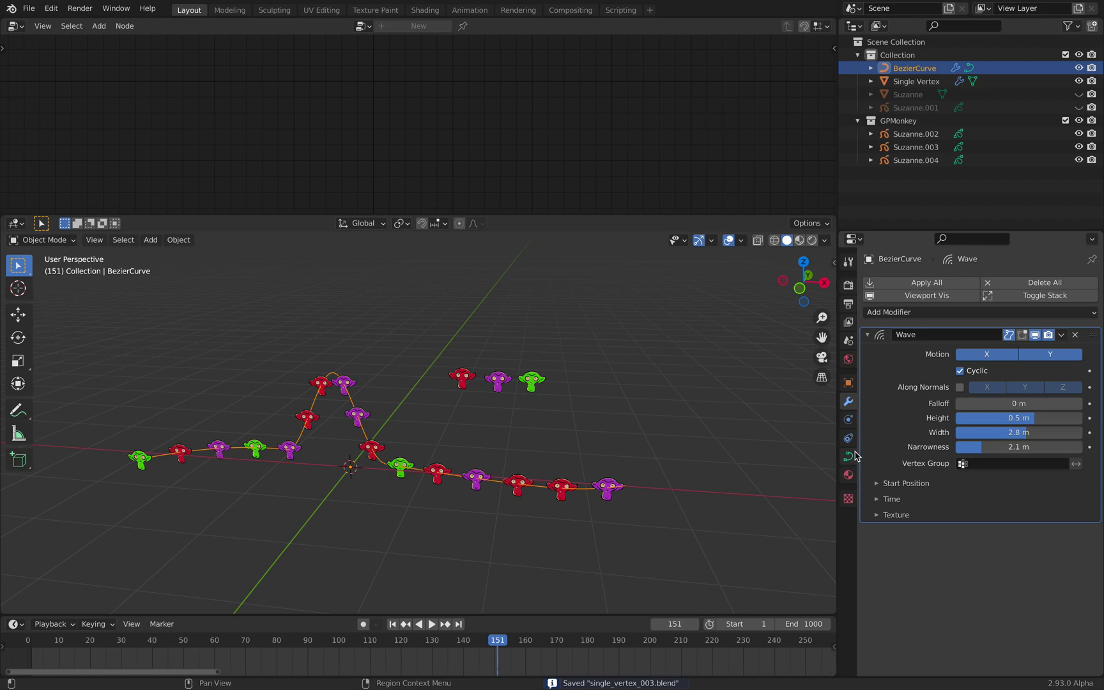
click(934, 313)
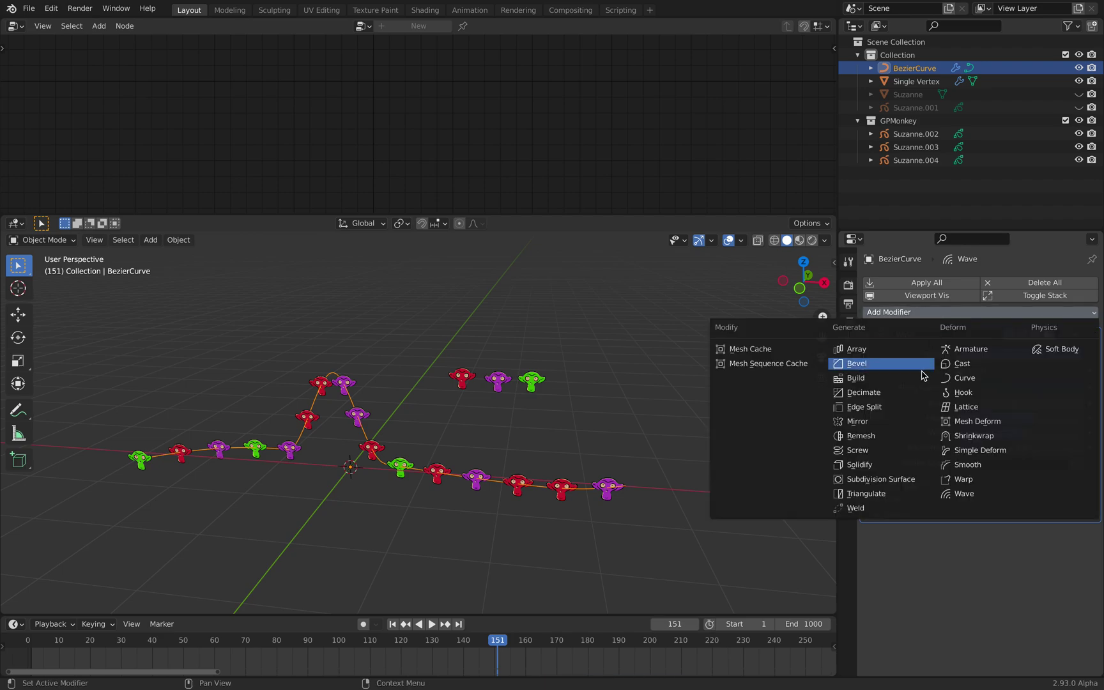
click(880, 450)
key(space)
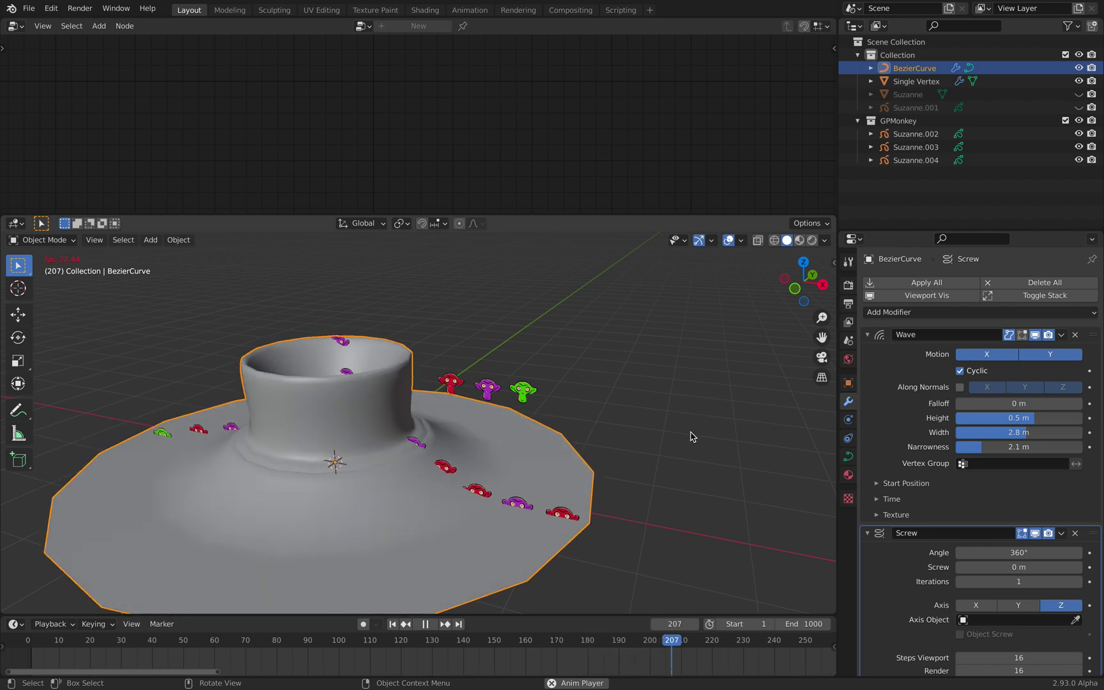
key(space)
- Move BezierCurve's Screw modifier above the Wave modifier and preview the animation again
drag(1092, 536, 1087, 335)
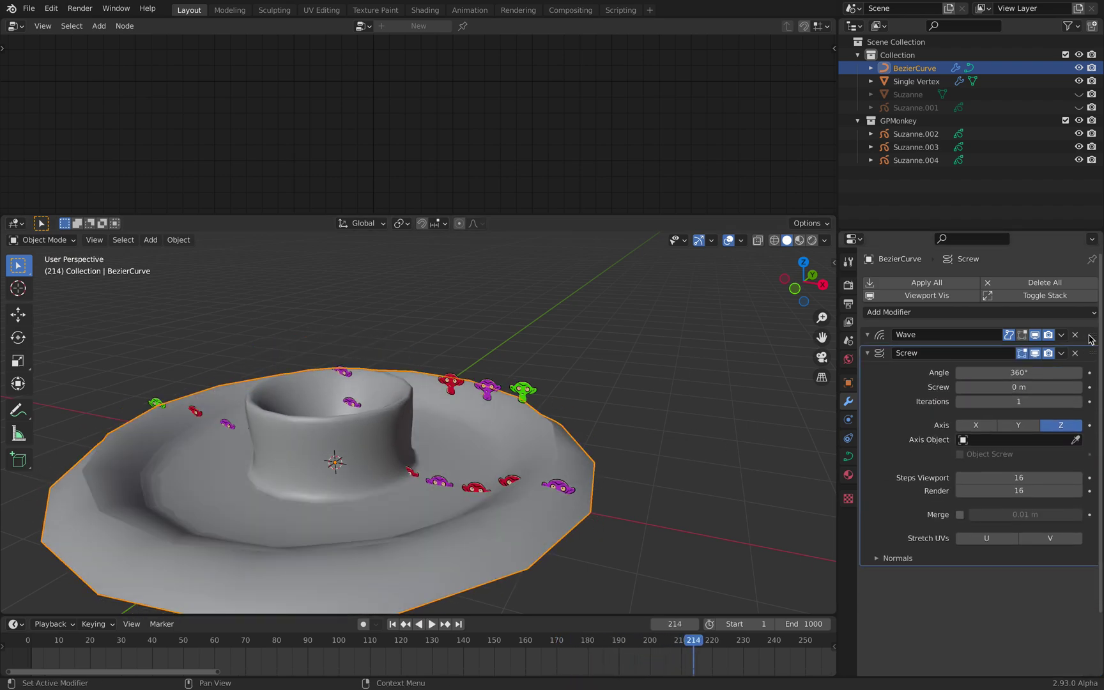
key(space)
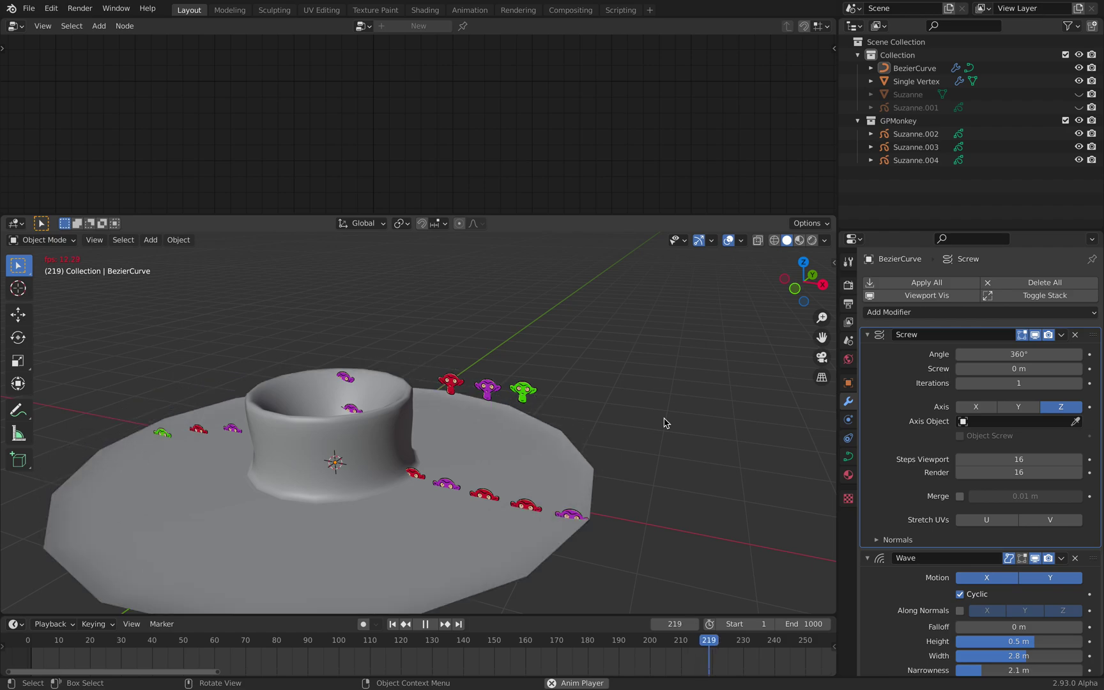
key(space)
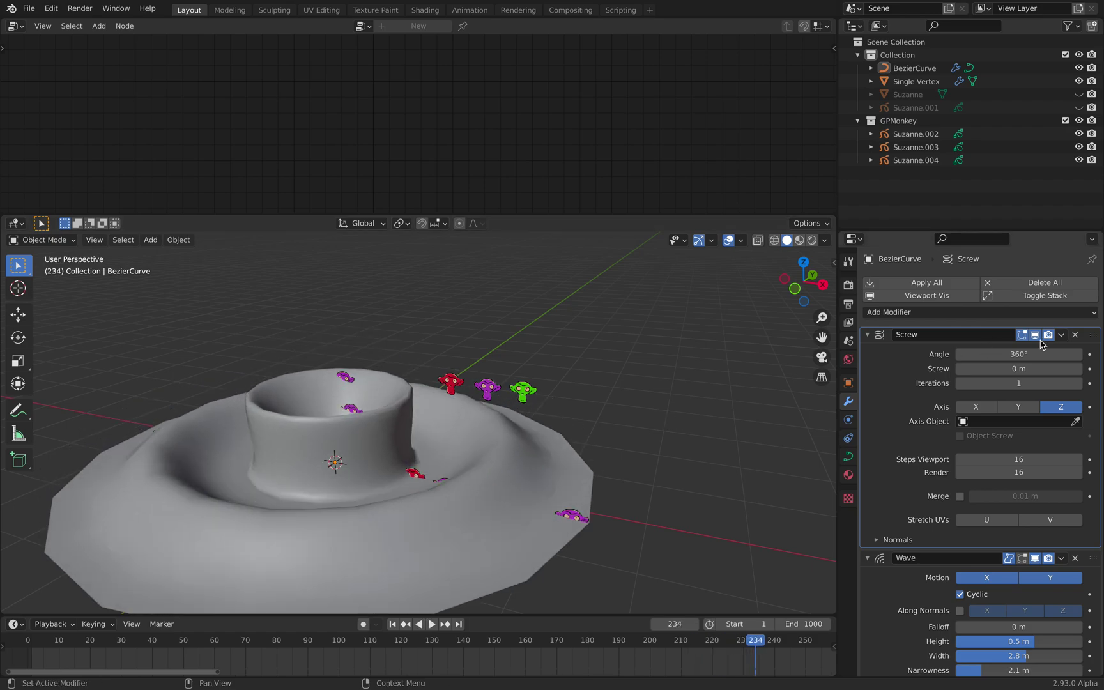
- Remove BezierCurve's Screw modifier and add a Screw modifier to Single Vertex between its Curve and GeometryNodes modifiers
click(1075, 334)
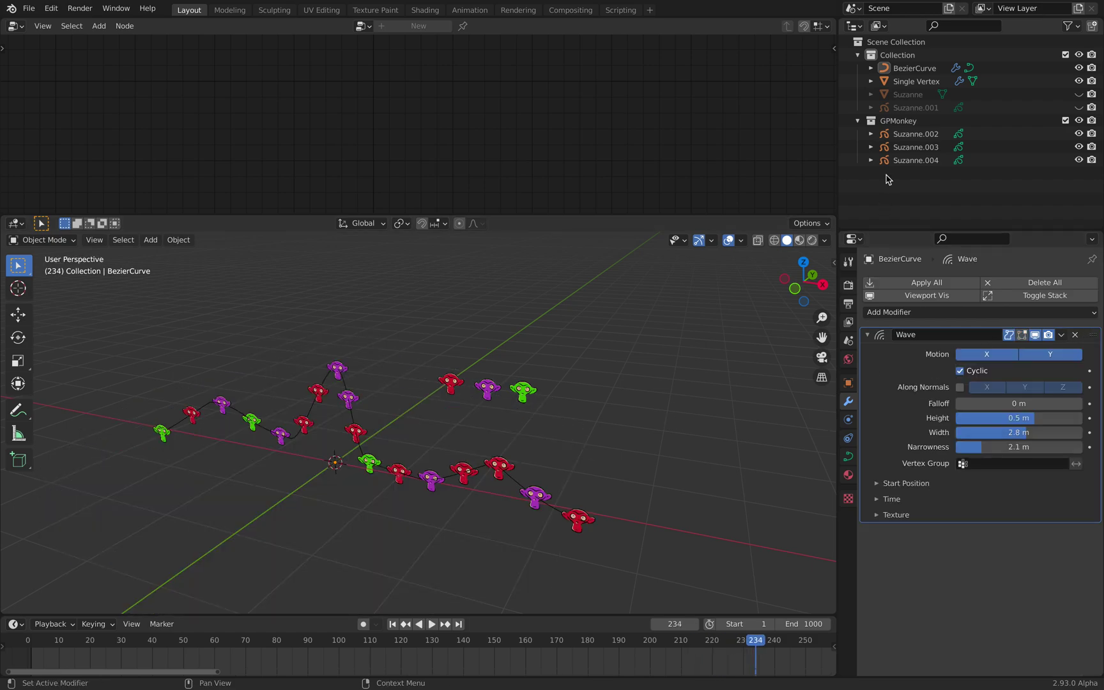
click(917, 82)
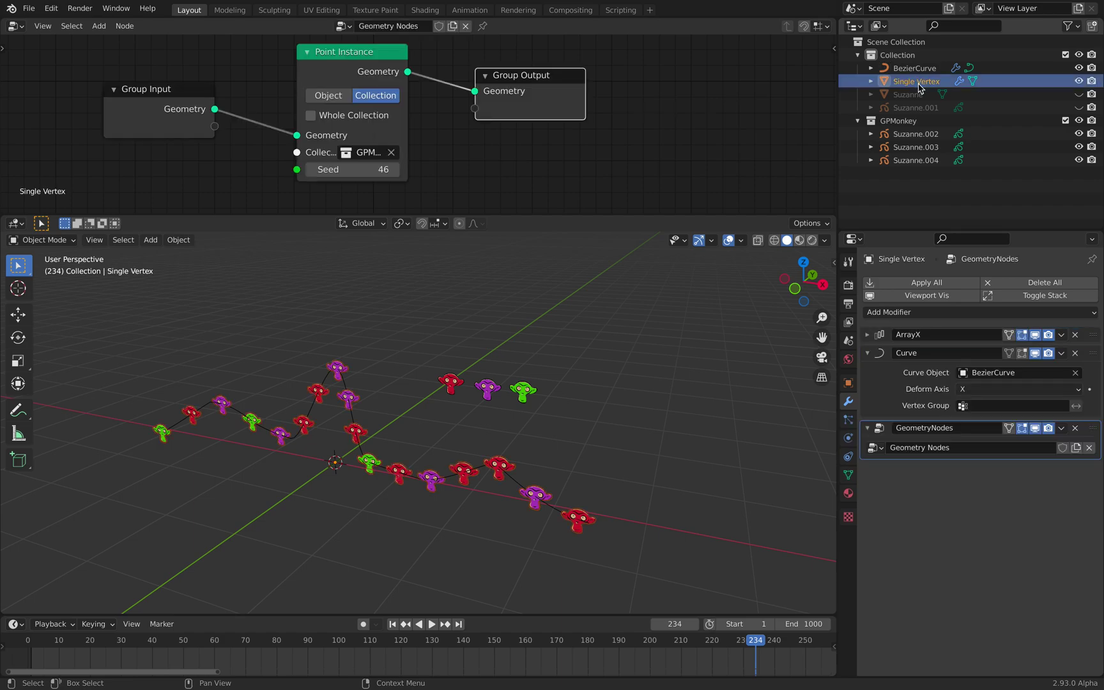
click(926, 311)
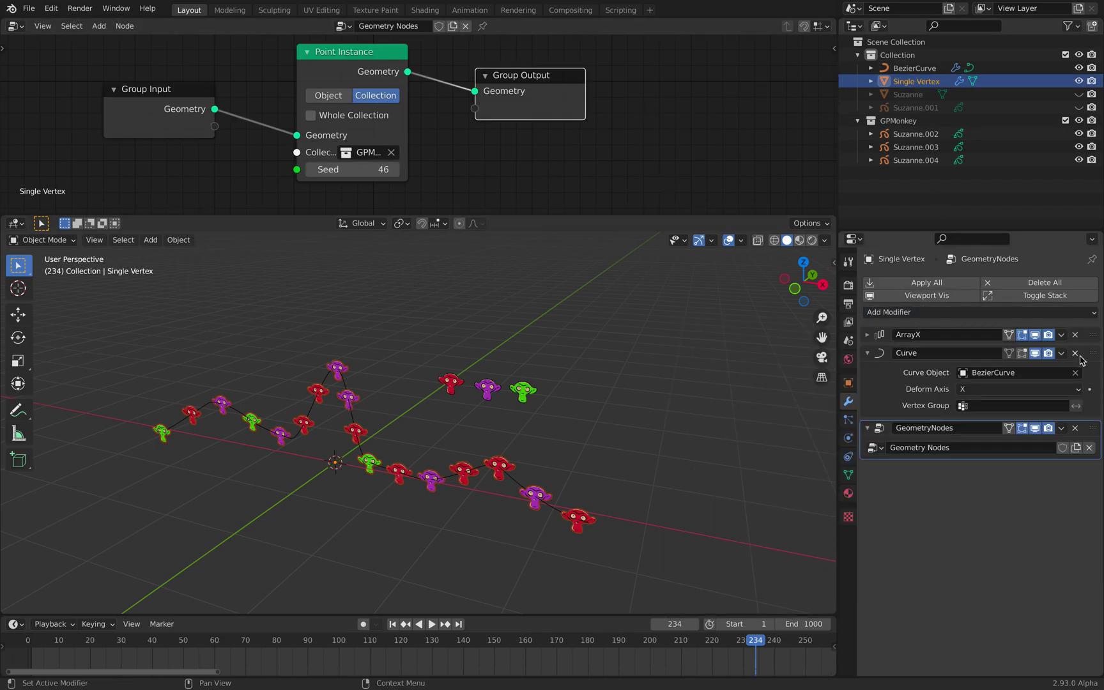
click(868, 353)
click(904, 313)
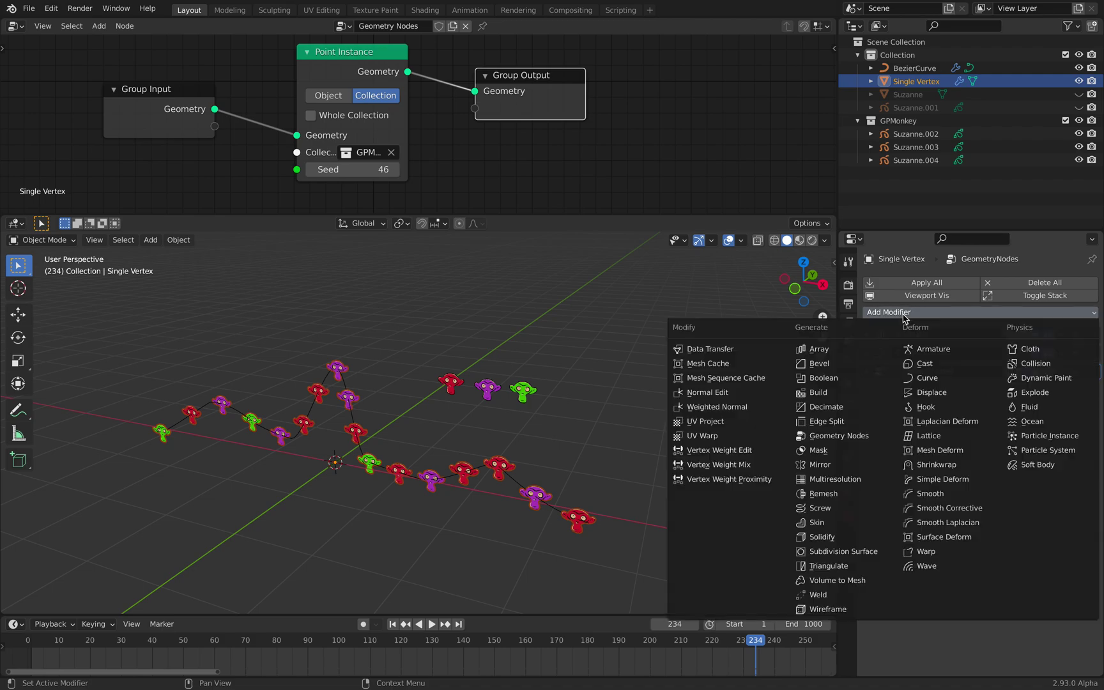
click(837, 509)
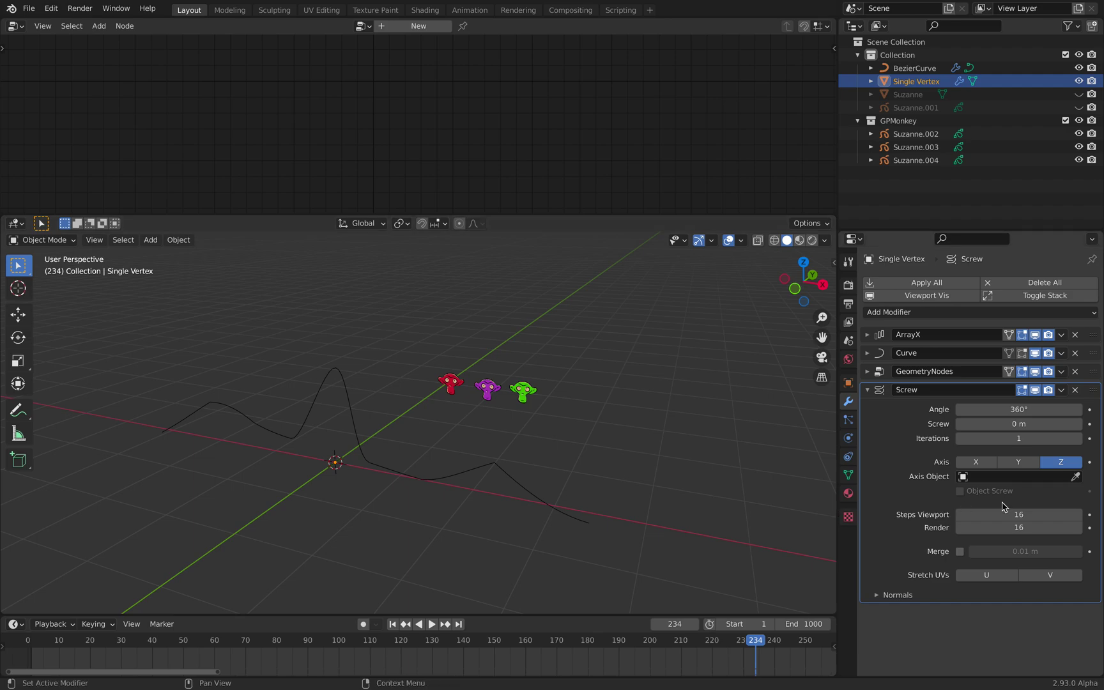
drag(1092, 394, 1092, 371)
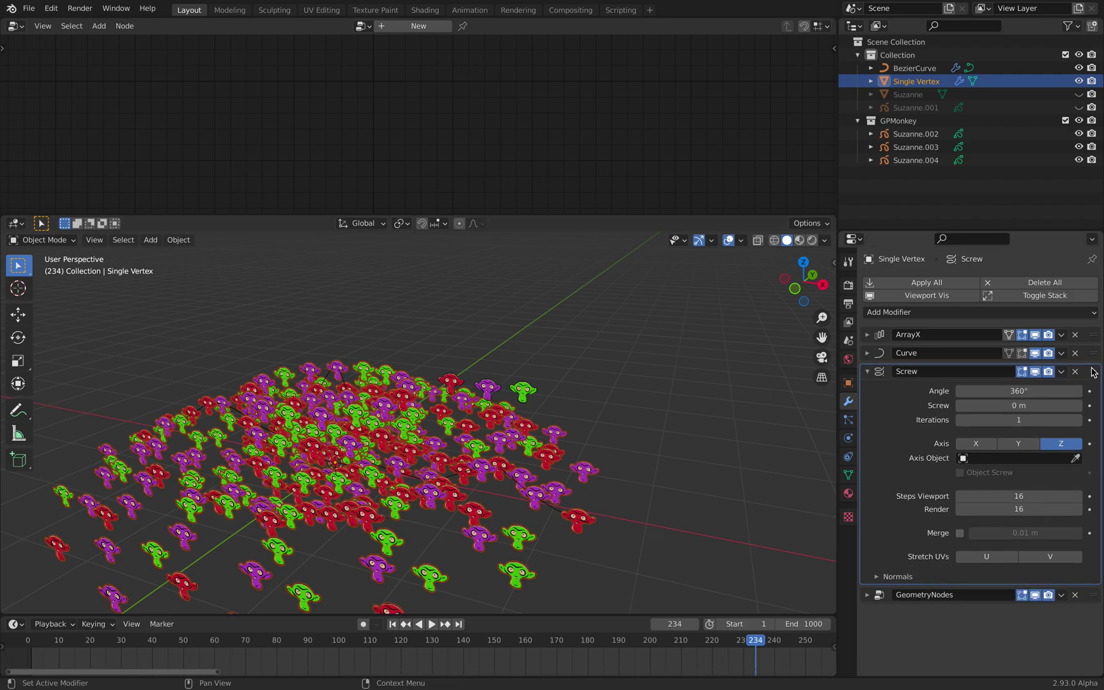
- Play the animation to preview the Screw effect on the Single Vertex monkey instances
middle_drag(540, 458, 558, 478)
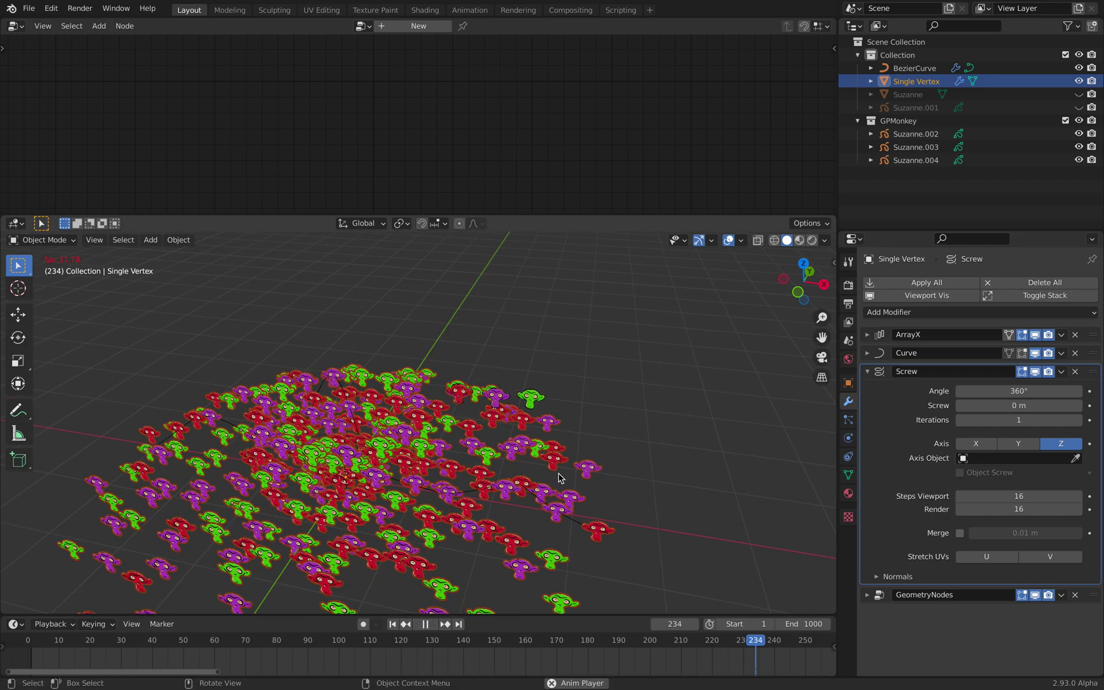
key(space)
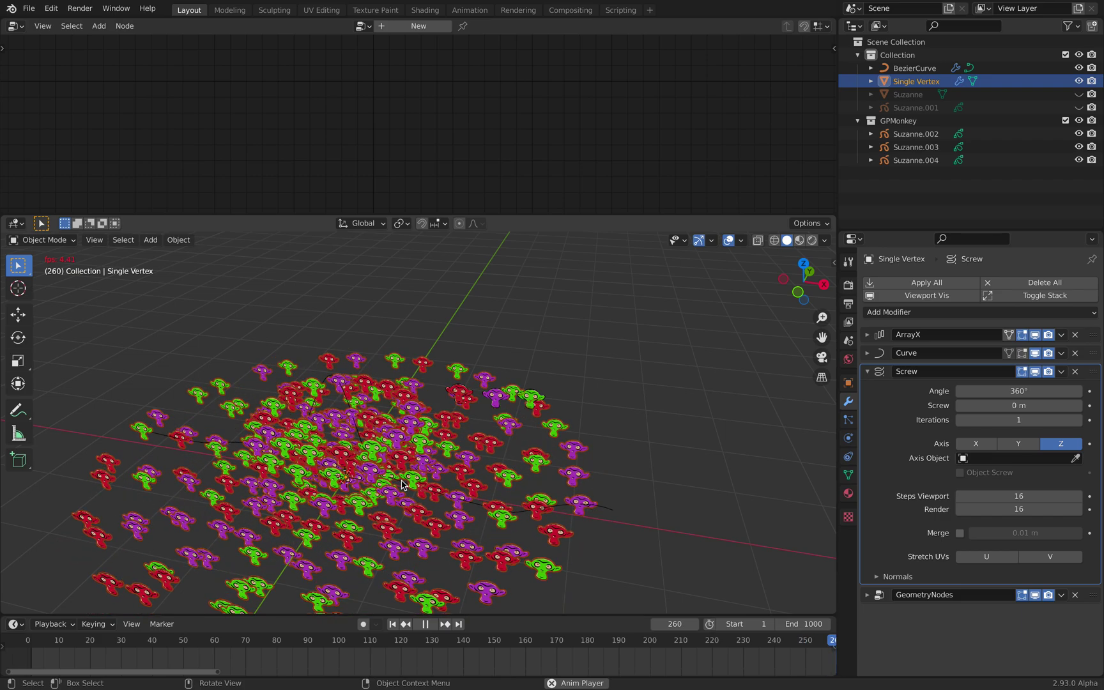
key(space)
- Hide the GPMonkey collection and BezierCurve in the viewport, and save the file
click(1079, 121)
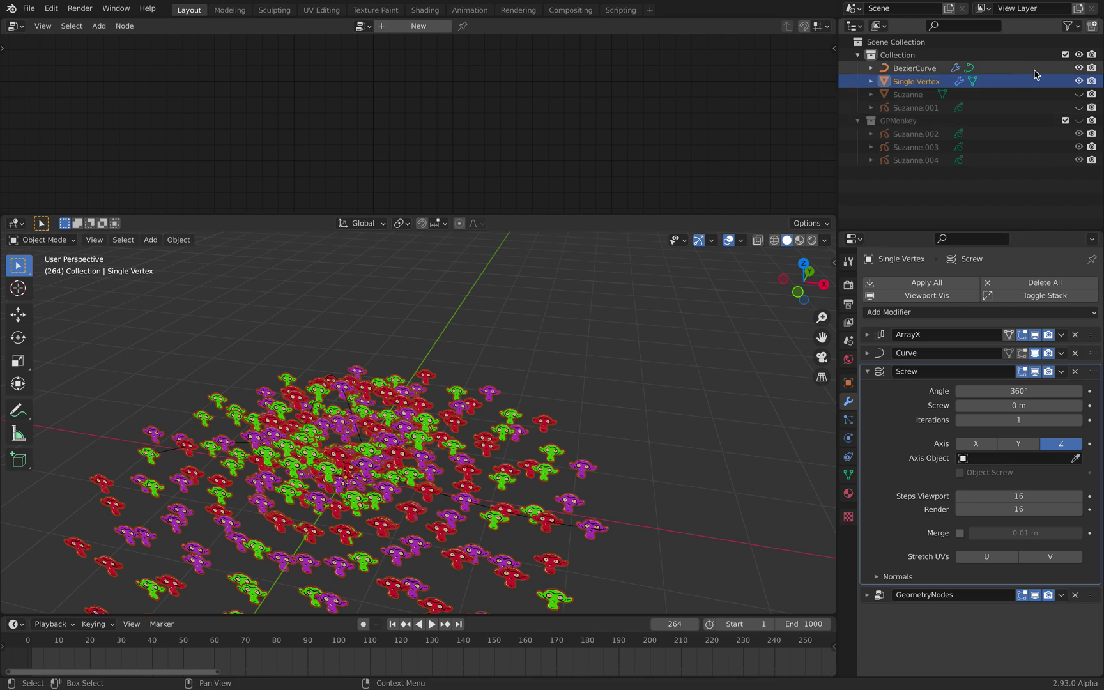
click(1079, 69)
middle_drag(532, 387, 562, 319)
key(ctrl+s)
middle_drag(603, 313, 600, 313)
- Add a point light and move it to about X 2.89 m, Y 1.07 m, Z 1.21 m
key(shift+a)
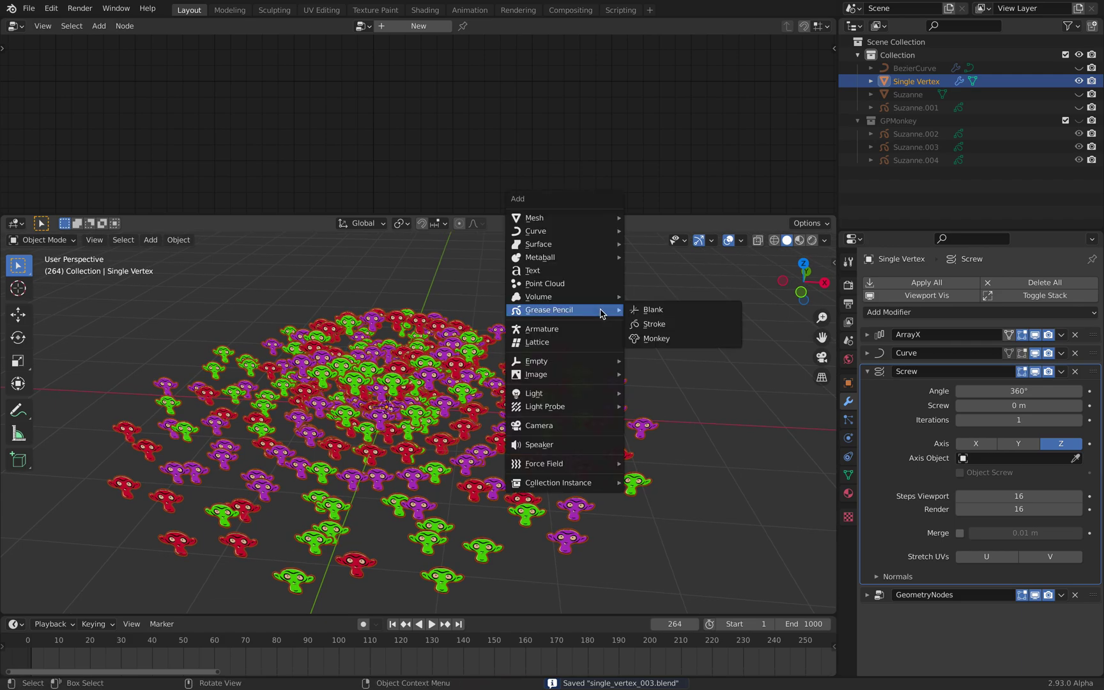
mouse_move(589, 393)
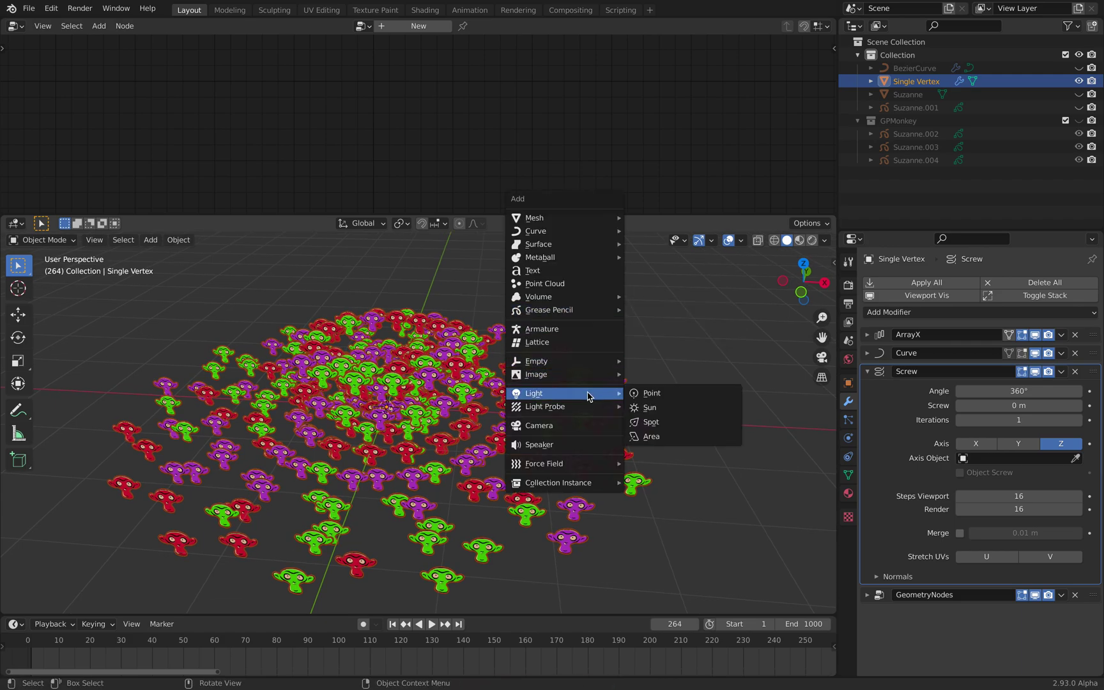
click(654, 397)
key(g)
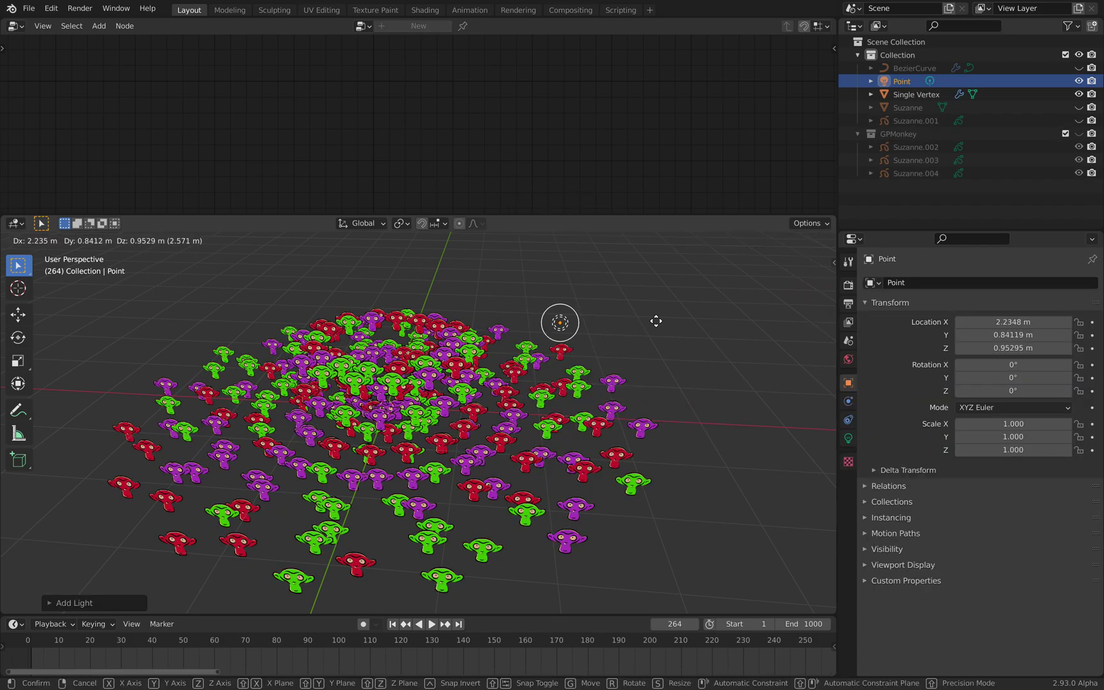
click(667, 318)
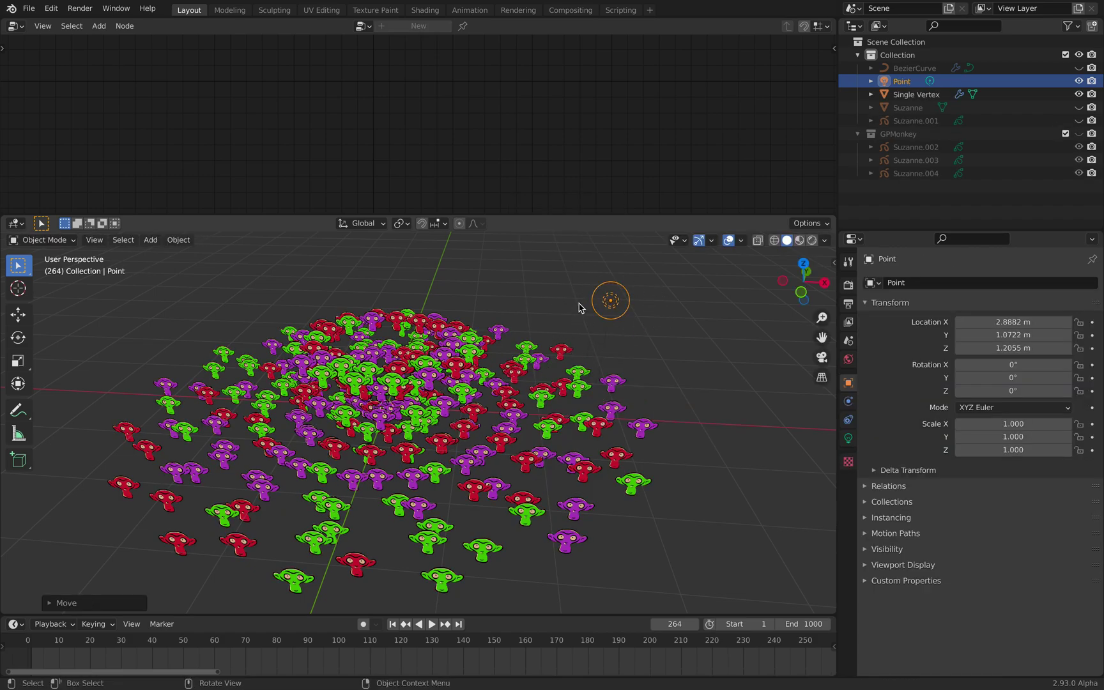
- Show Single Vertex's geometry node tree in an enlarged editor and spread its nodes apart to make room before Point Instance
click(912, 96)
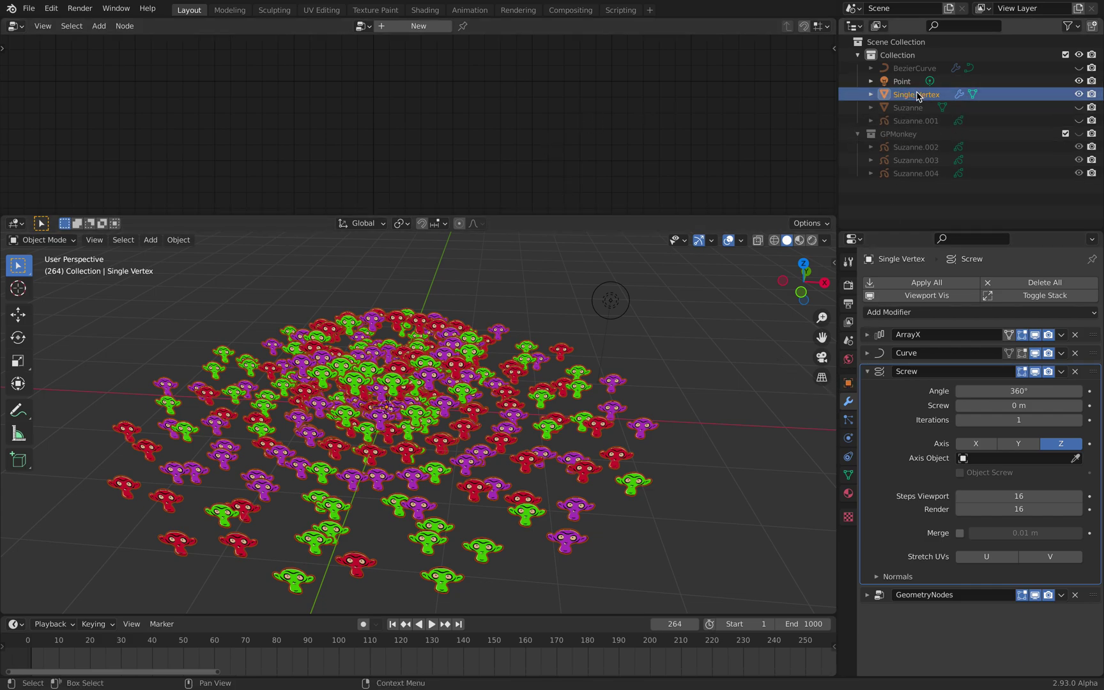
mouse_move(474, 395)
middle_down()
mouse_move(439, 447)
mouse_move(442, 427)
mouse_move(472, 415)
middle_up()
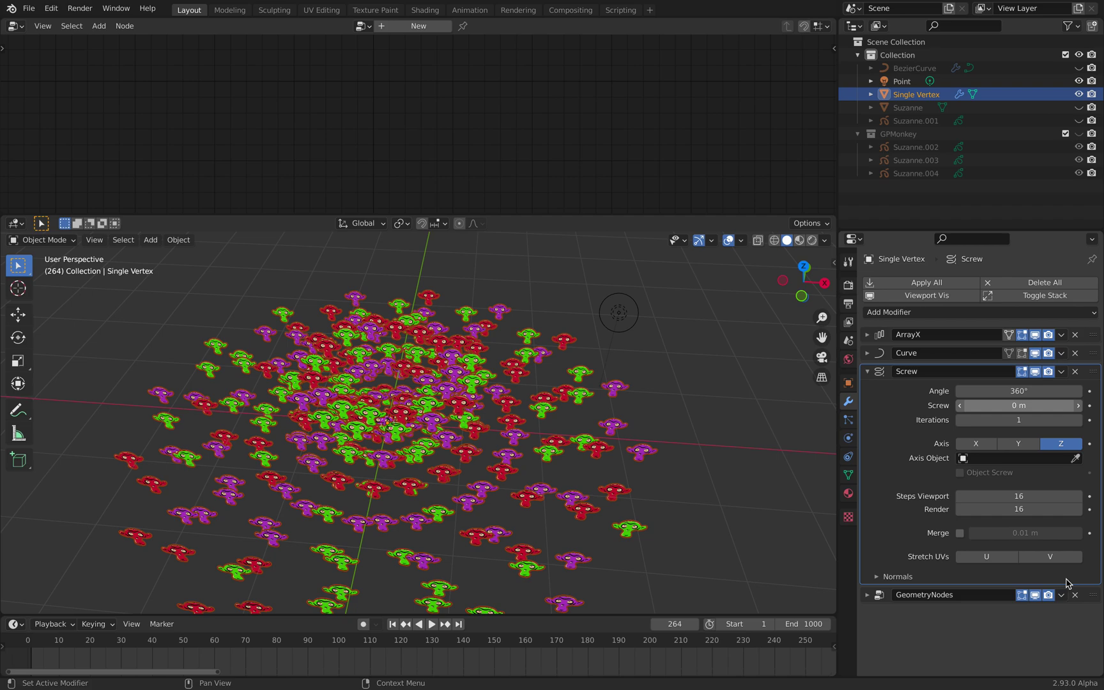
click(1090, 596)
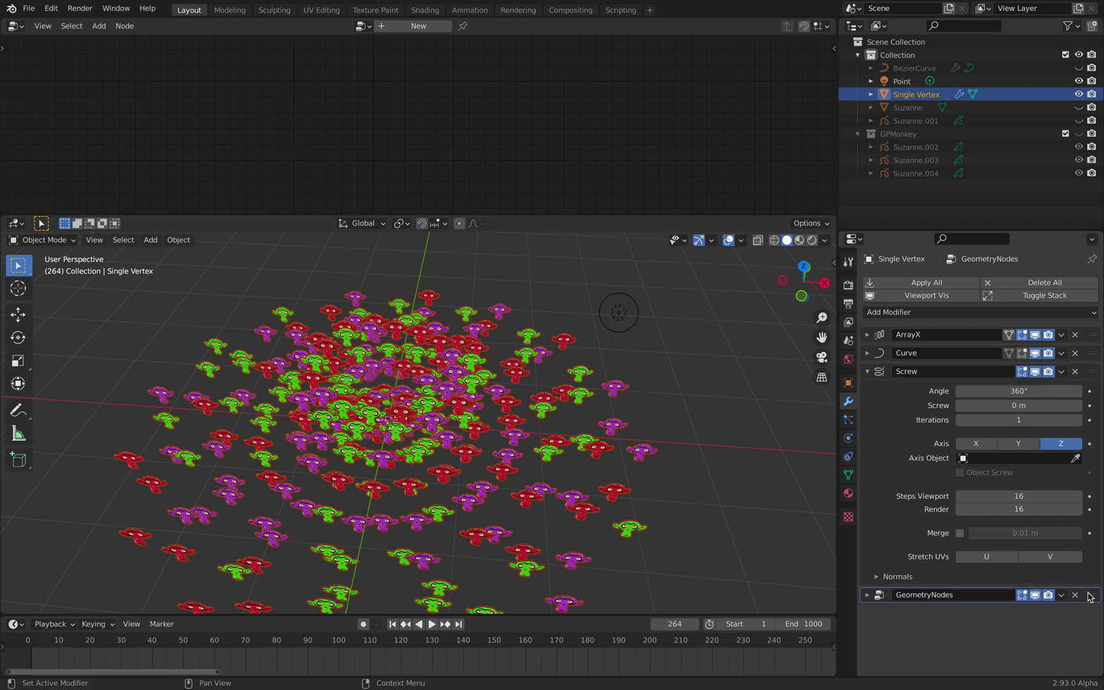
click(867, 595)
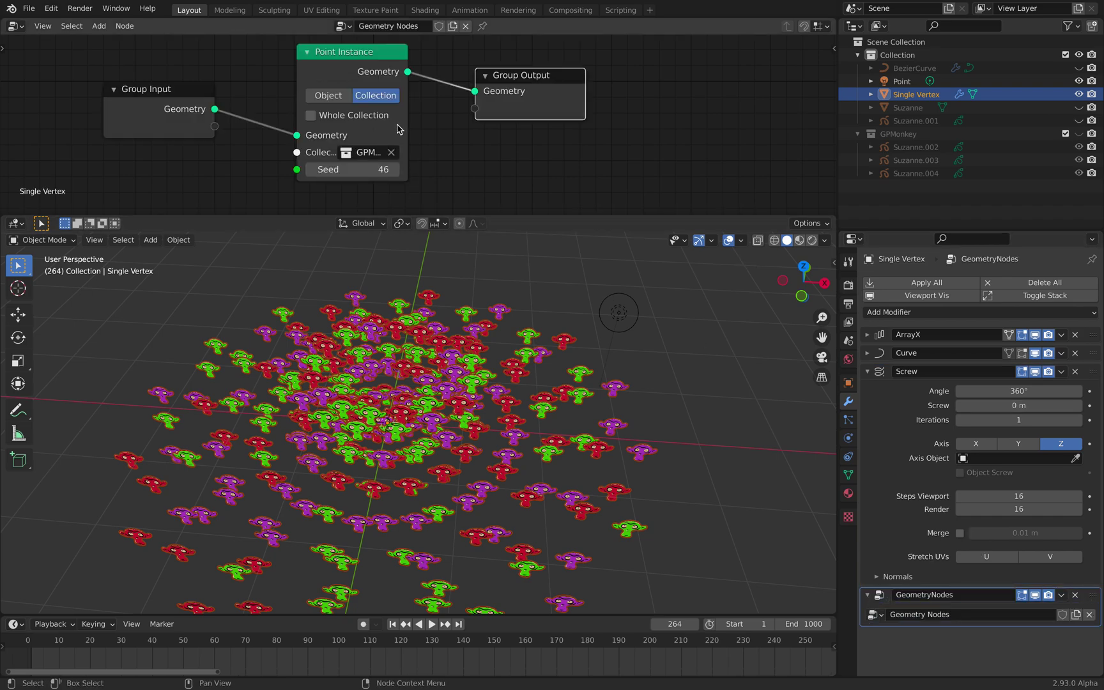
scroll(396, 160, left, 5)
drag(254, 103, 197, 102)
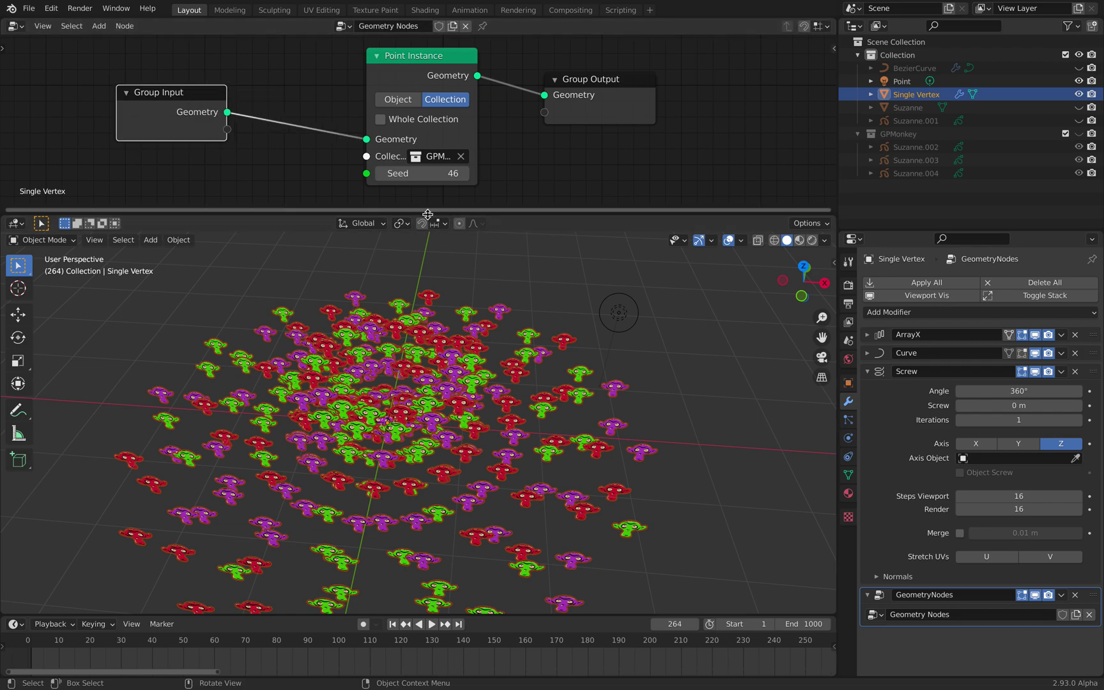
drag(427, 211, 427, 311)
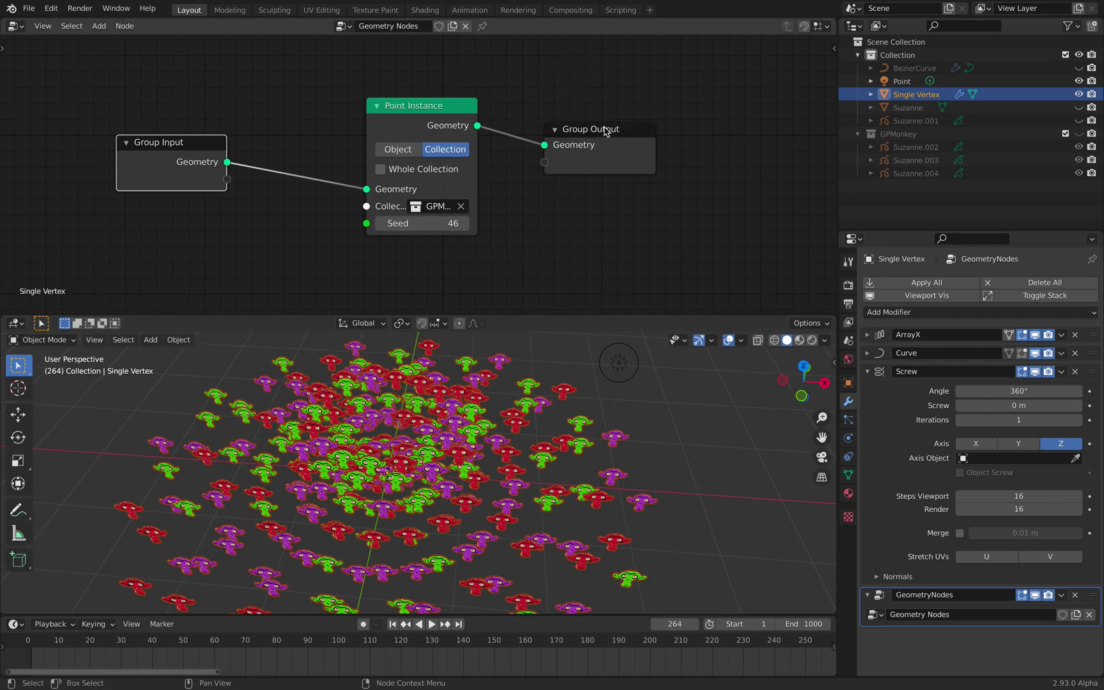
drag(599, 129, 690, 126)
drag(502, 102, 573, 95)
- Add an Attribute Randomize node on the link between Group Input and Point Instance
key(shift+a)
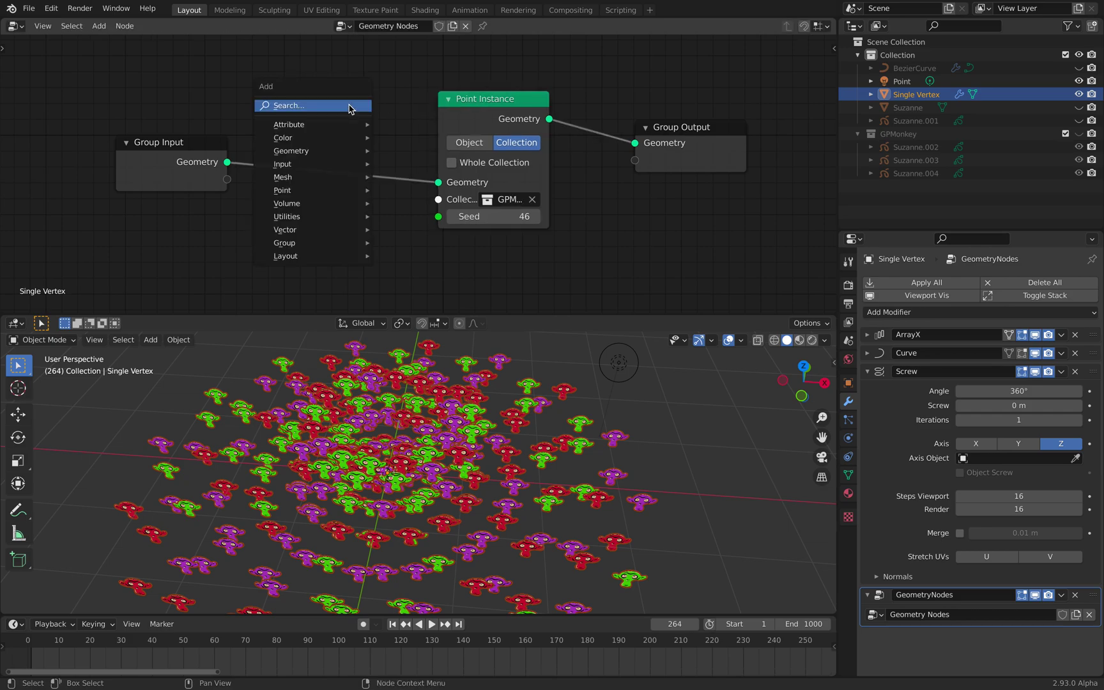
click(350, 107)
text(point)
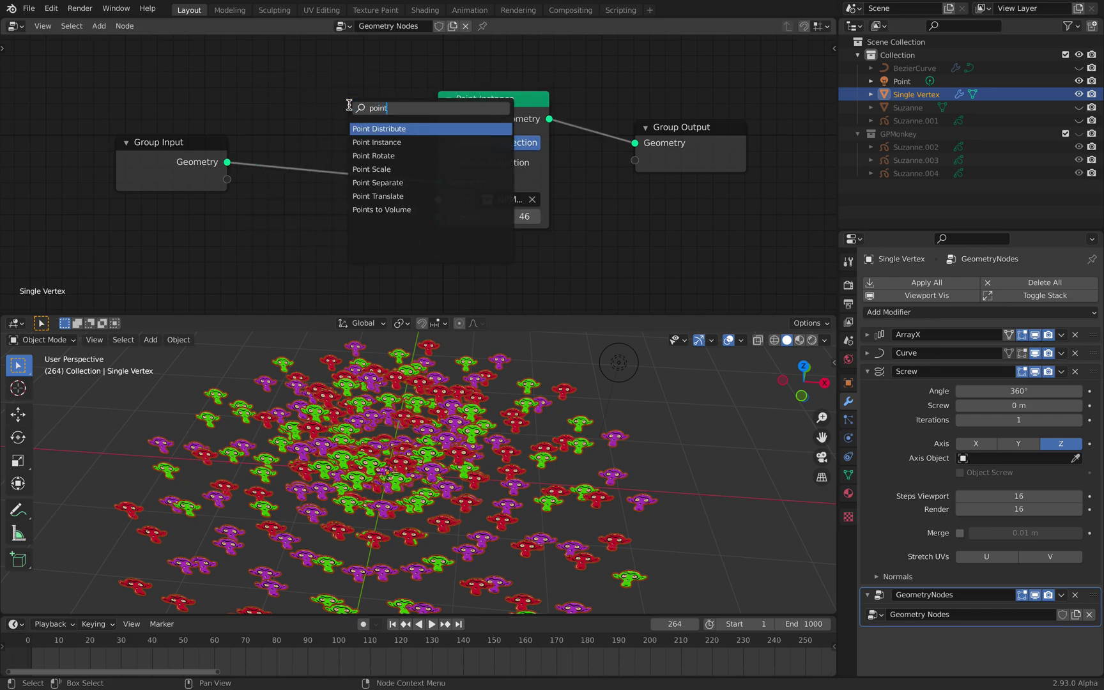
key(BackSpace)
key(BackSpace)
key(BackSpace)
key(BackSpace)
key(BackSpace)
text(randomi)
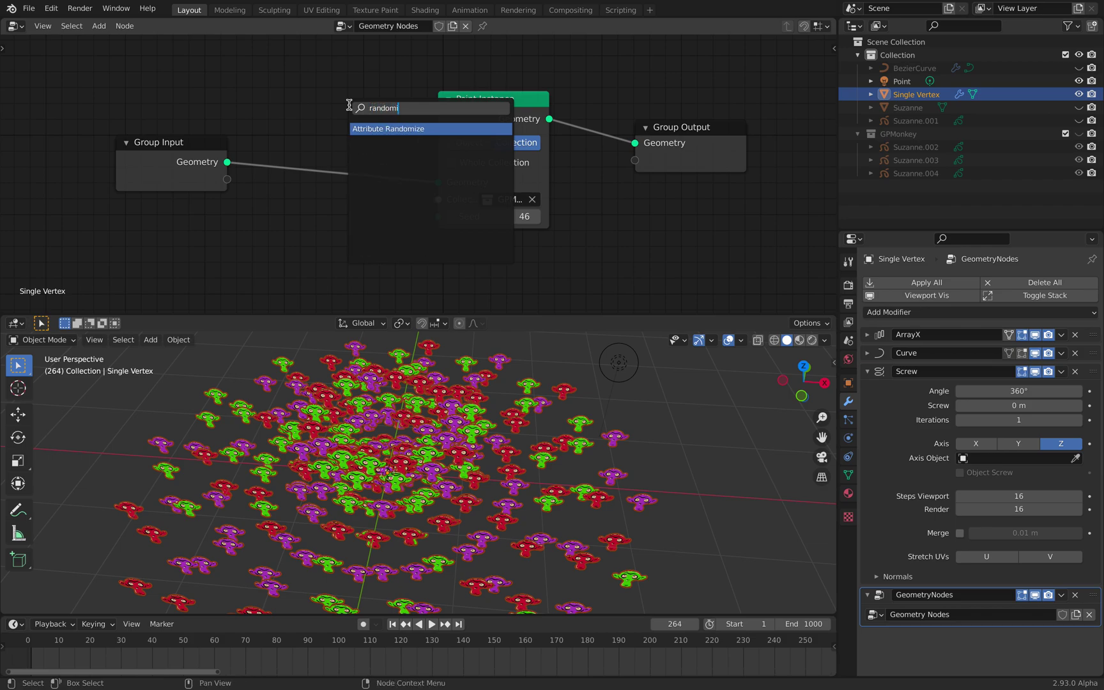
key(Return)
click(323, 136)
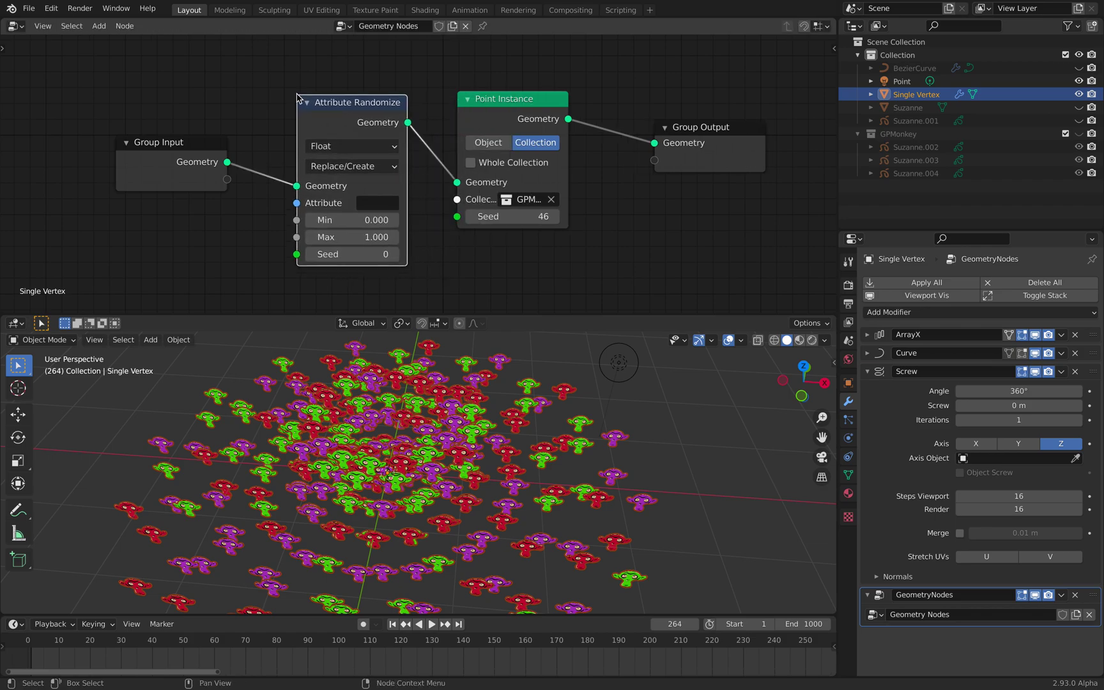
- Randomize the scale attribute with a minimum of 0.320 and seed 38 in the Attribute Randomize node
click(368, 203)
text(scale)
key(Return)
drag(345, 219, 389, 254)
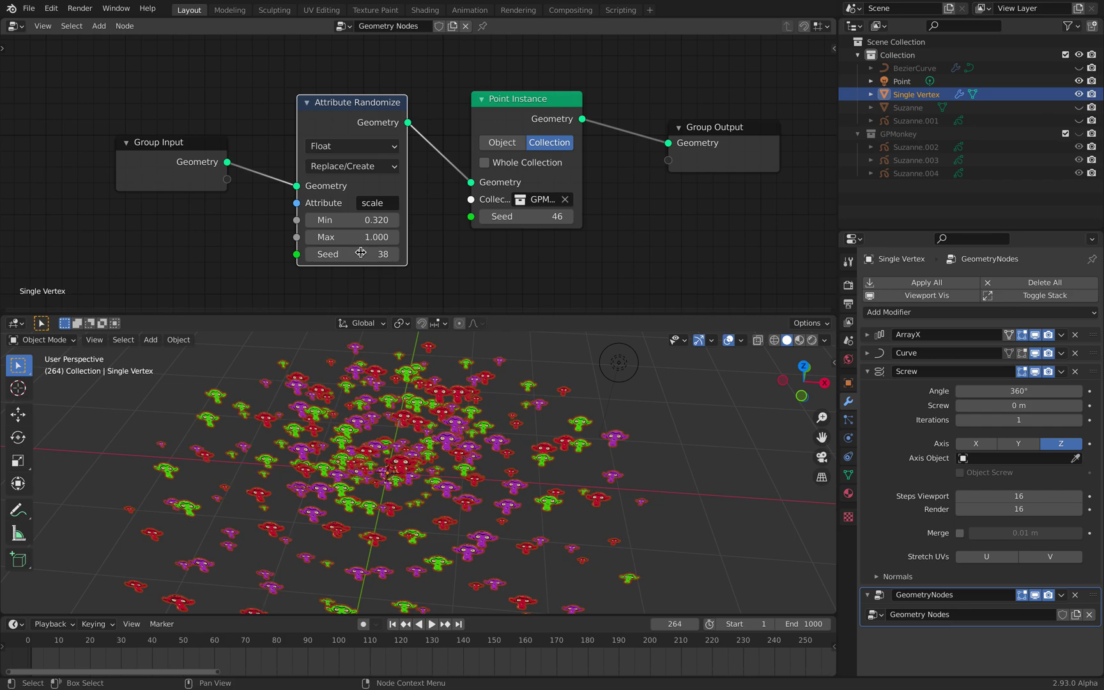
middle_drag(487, 420, 505, 407)
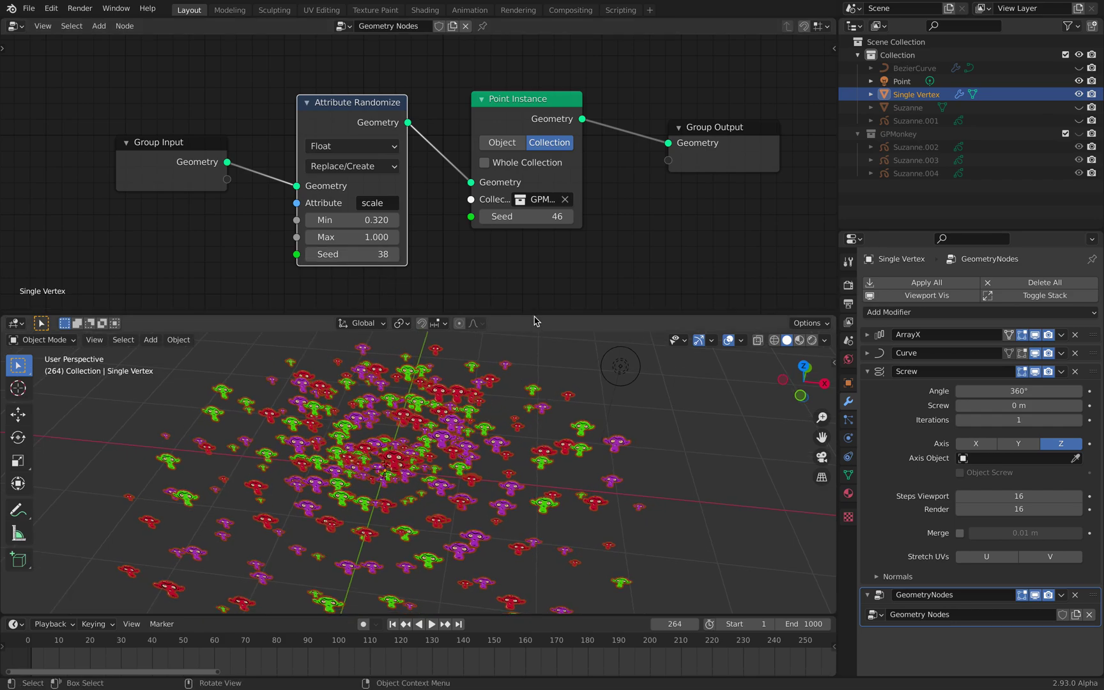
drag(541, 315, 434, 215)
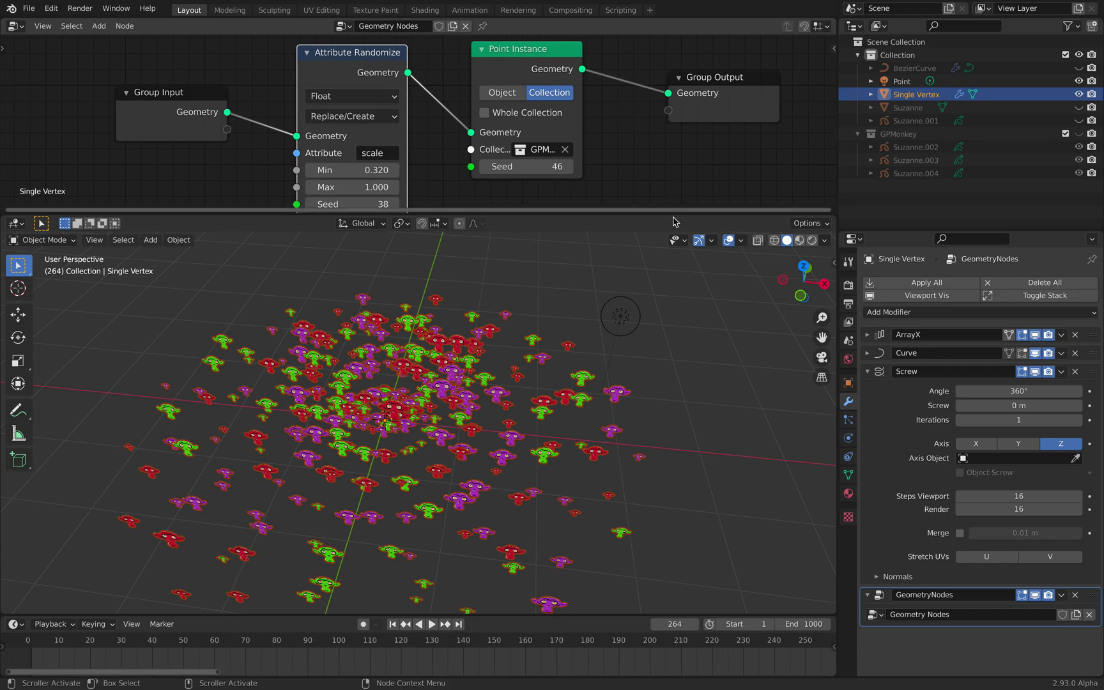
- Enlarge the node editor and move Group Output and Point Instance apart to make room between them
drag(674, 213, 673, 348)
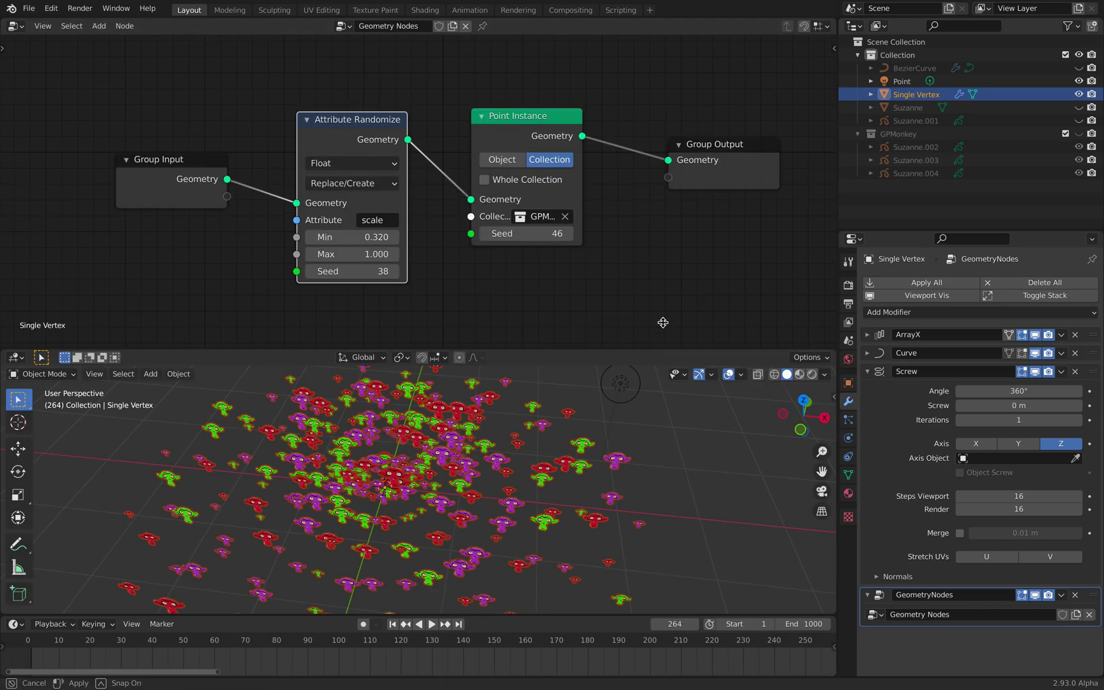
ctrl+scroll(657, 178, down, 3)
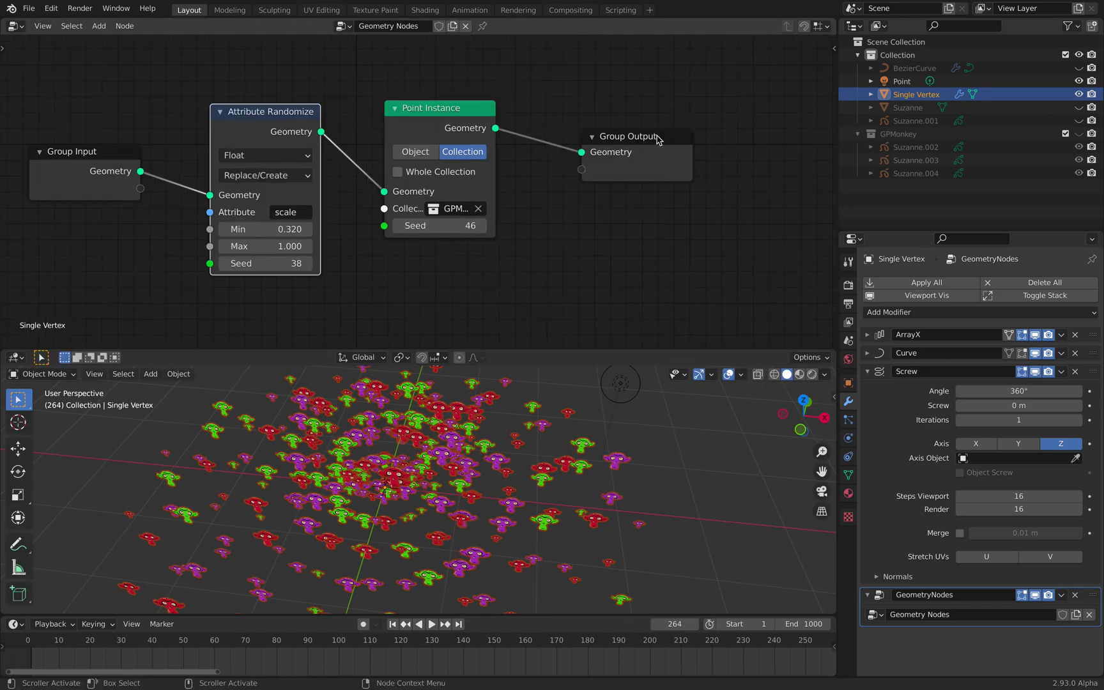
drag(659, 139, 720, 124)
drag(444, 123, 438, 140)
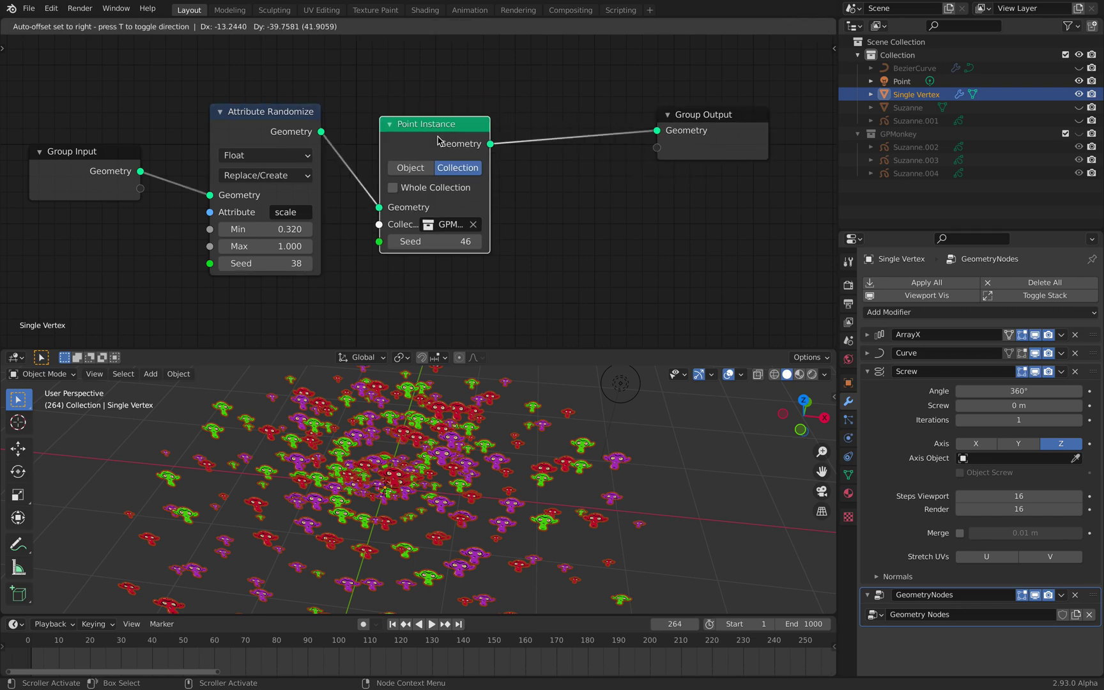
- Add a second Point Instance node below Group Output and set its object to the Point light
key(shift+a)
text(point)
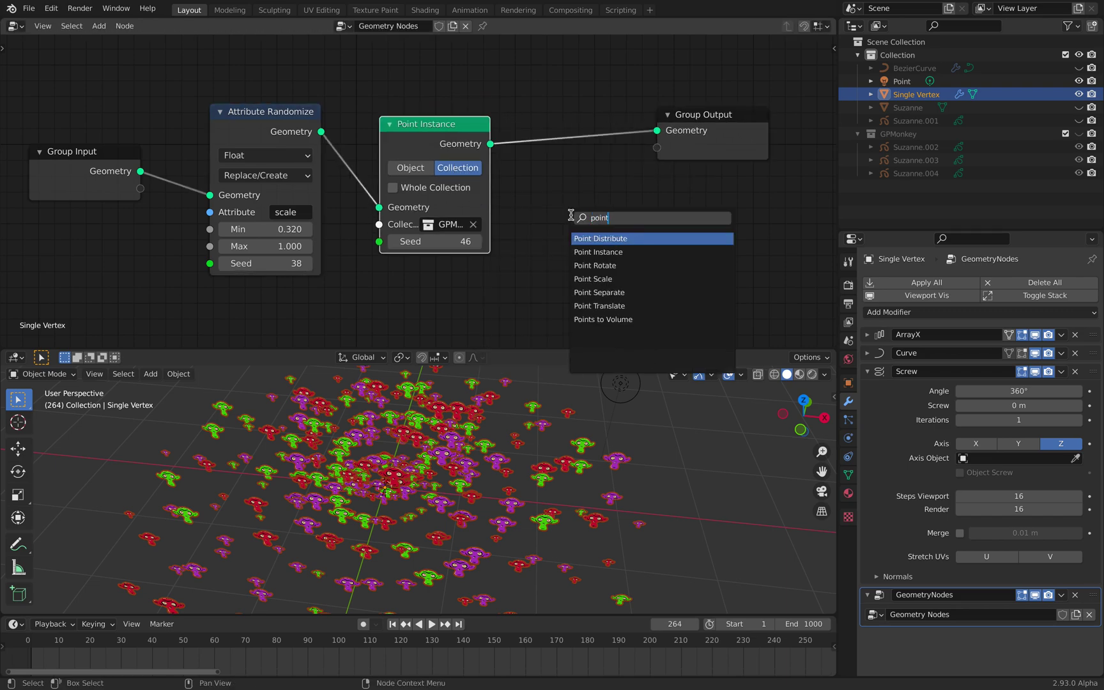
key(Down)
key(Down)
key(Up)
key(Return)
click(620, 280)
click(618, 301)
click(632, 338)
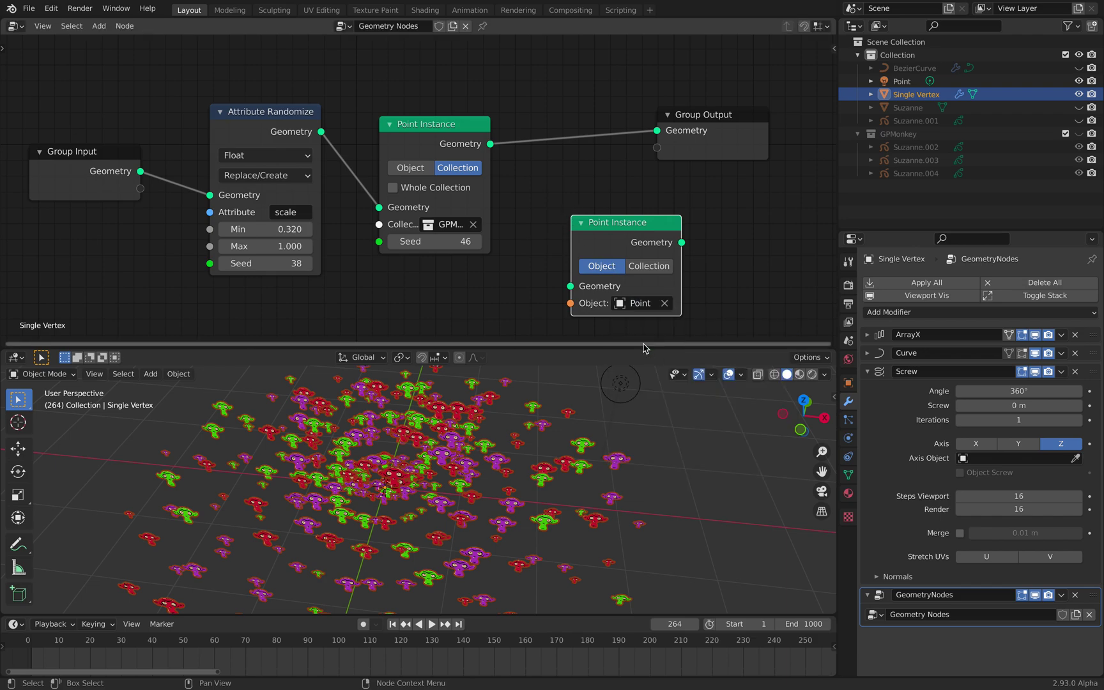
- Wire the second Point Instance node's geometry from Attribute Randomize into Group Output, replacing the collection instances
drag(615, 255, 595, 233)
drag(321, 131, 550, 264)
drag(661, 220, 658, 131)
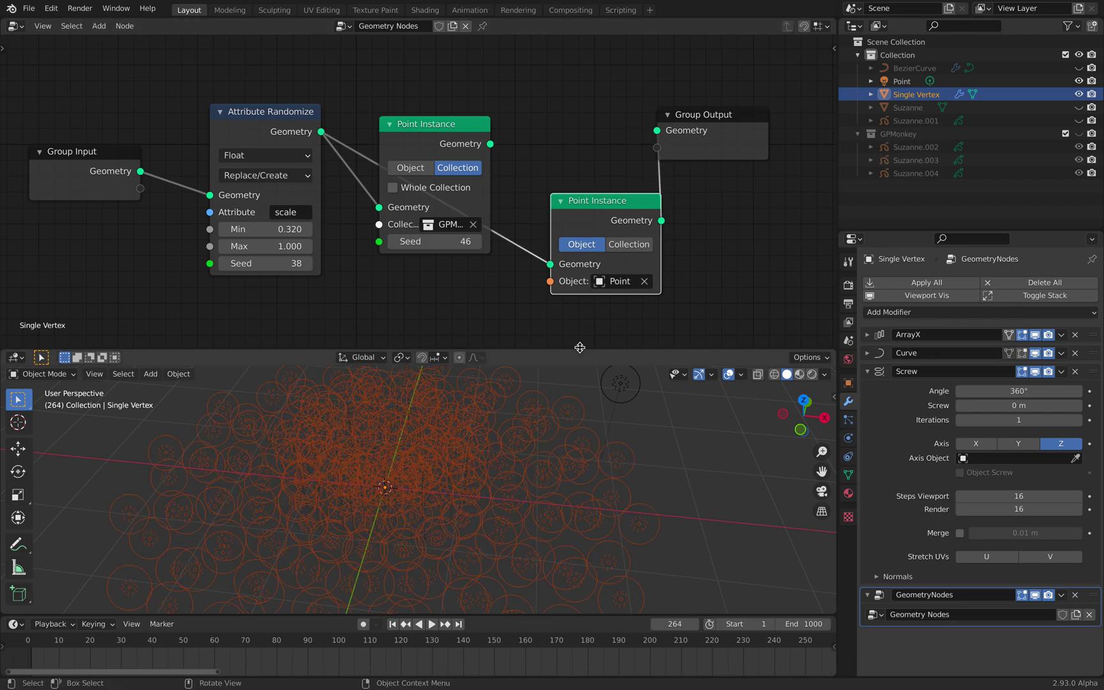
- Enlarge the 3D viewport and add a plane mesh to the scene
drag(580, 345, 583, 198)
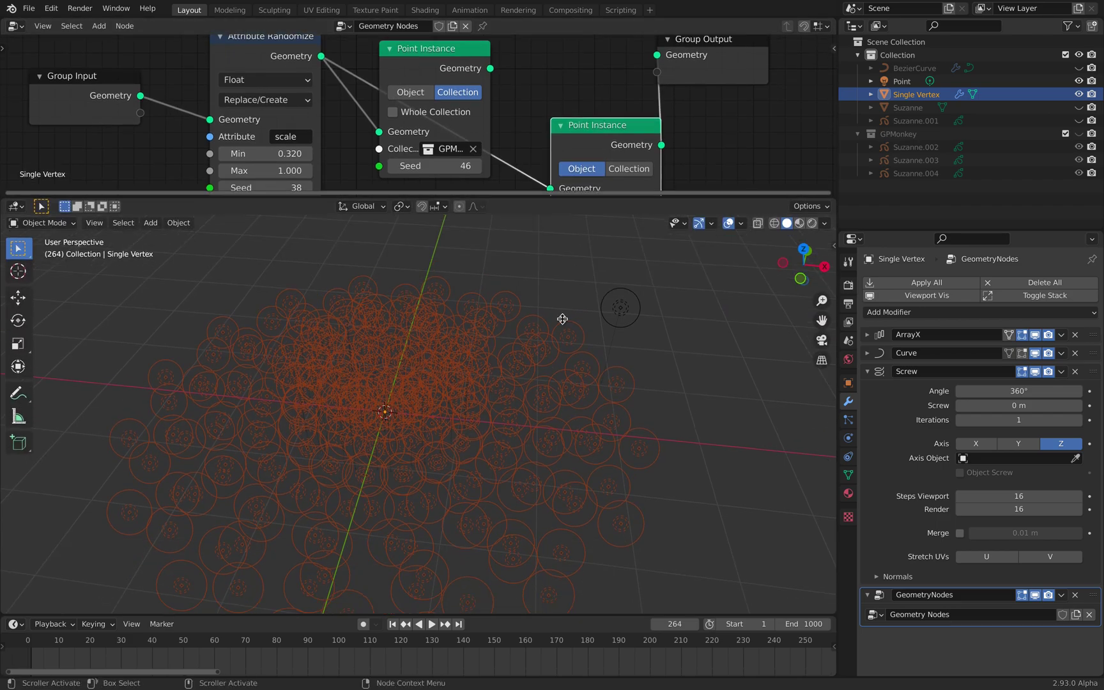
key(shift+a)
mouse_move(569, 348)
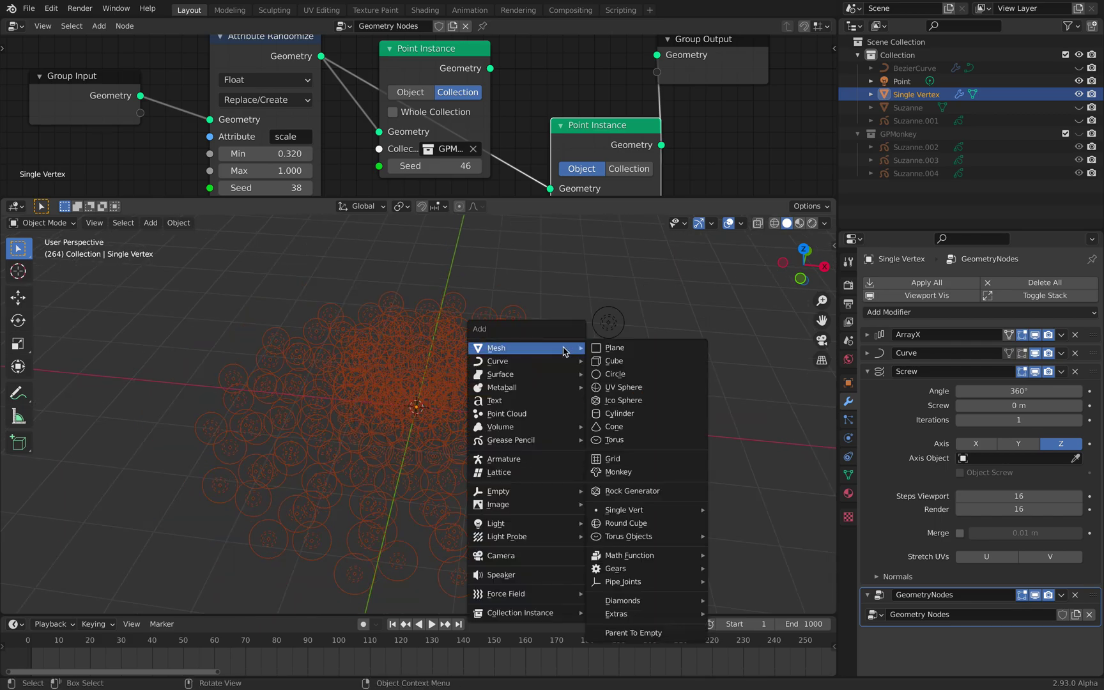
click(648, 350)
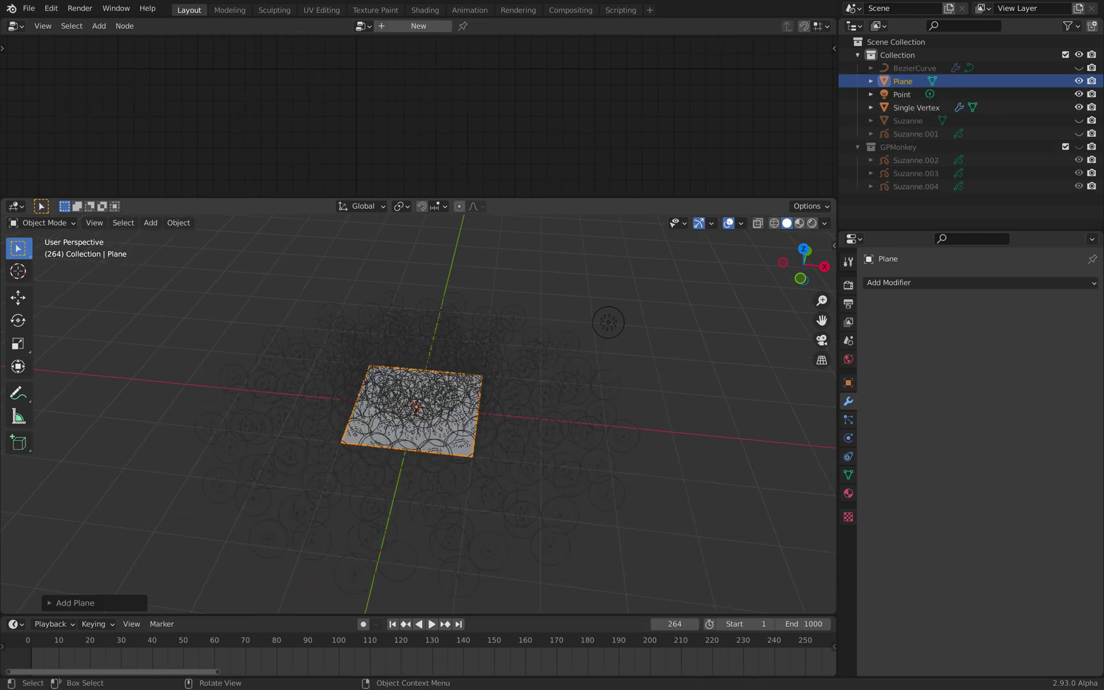
- Scale the plane up until it extends beneath all the instanced point lights, and save the file
key(s)
click(718, 480)
key(ctrl+s)
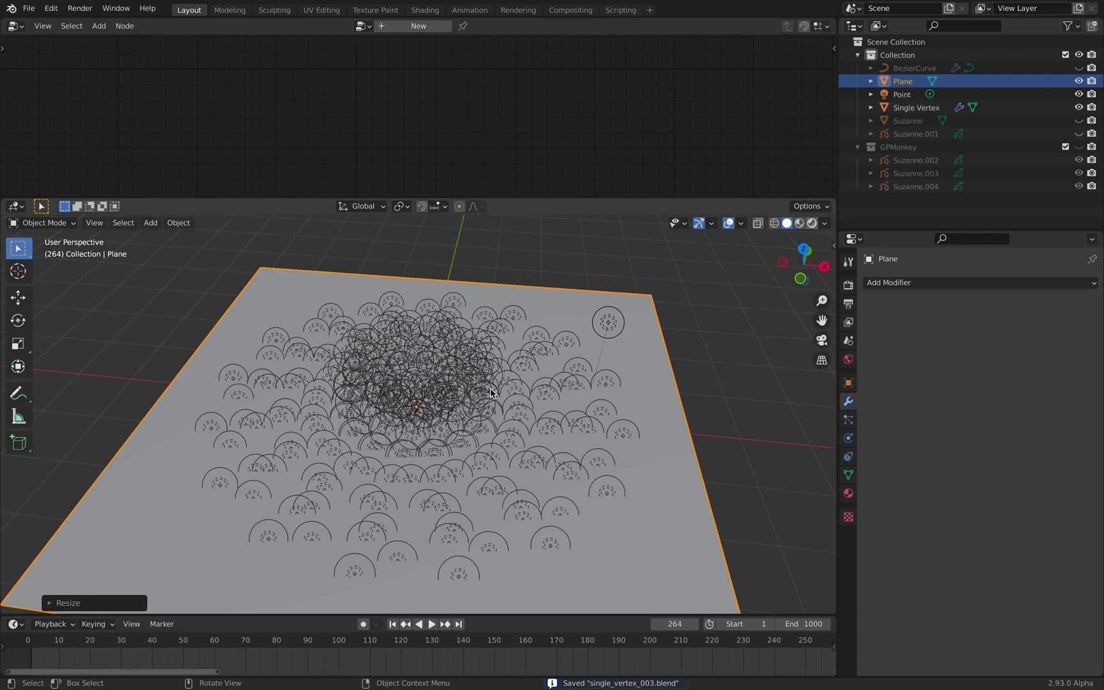
- Preview the point light instances on the plane in rendered shading, temporarily hiding the viewport overlays and gizmos
key(z)
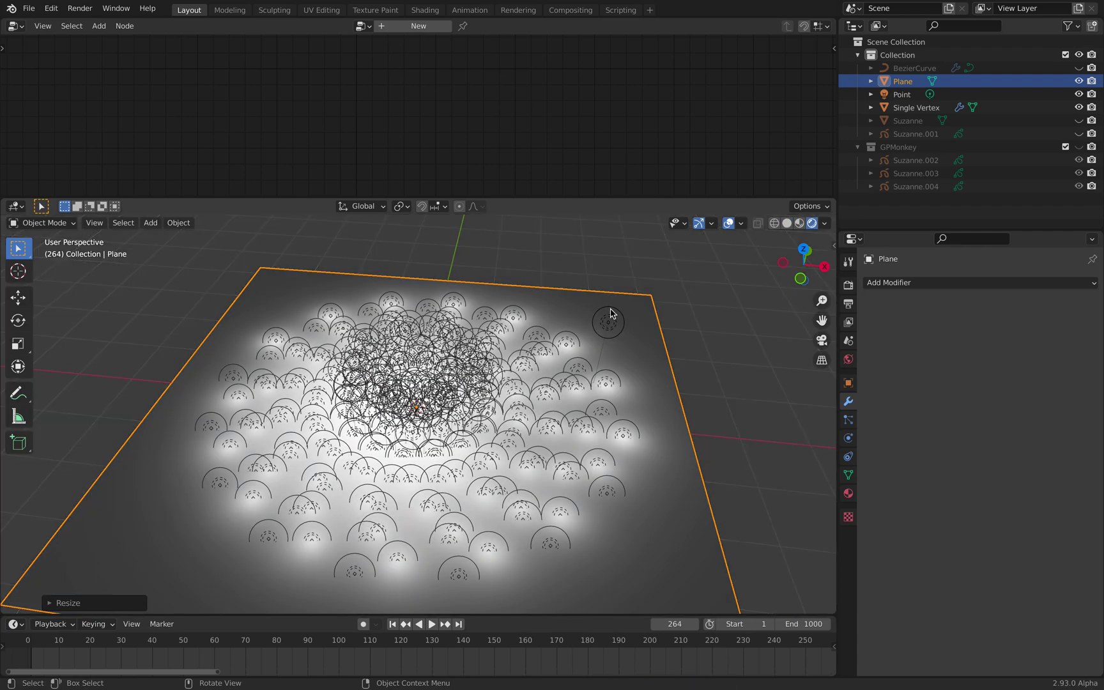
click(728, 223)
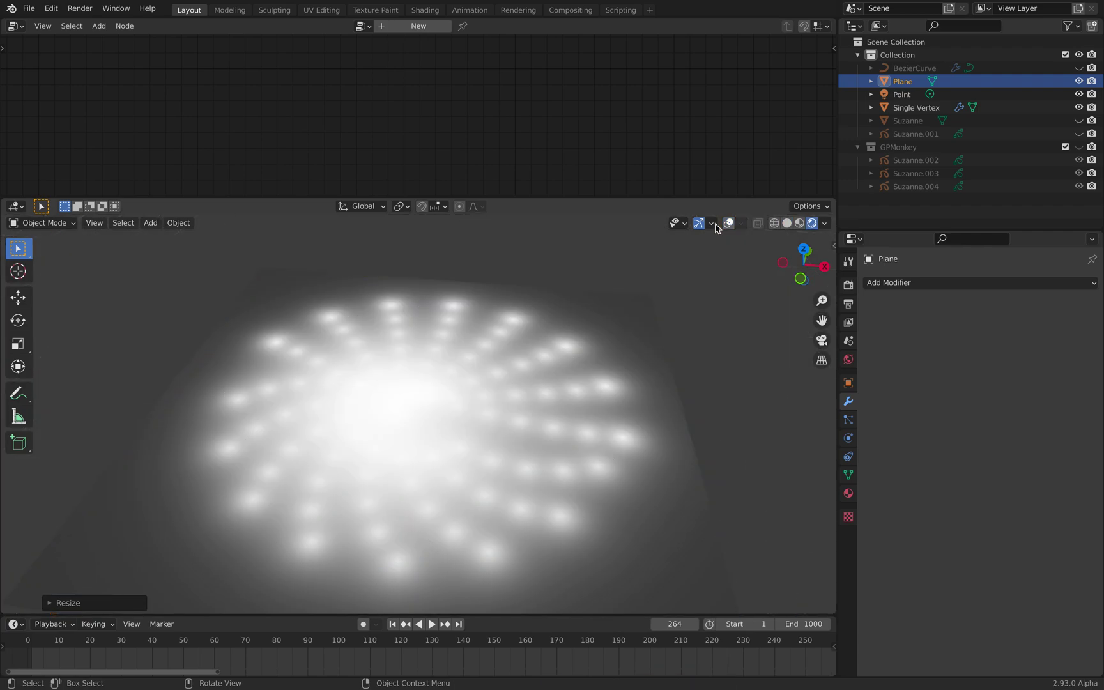
key(ctrl+grave)
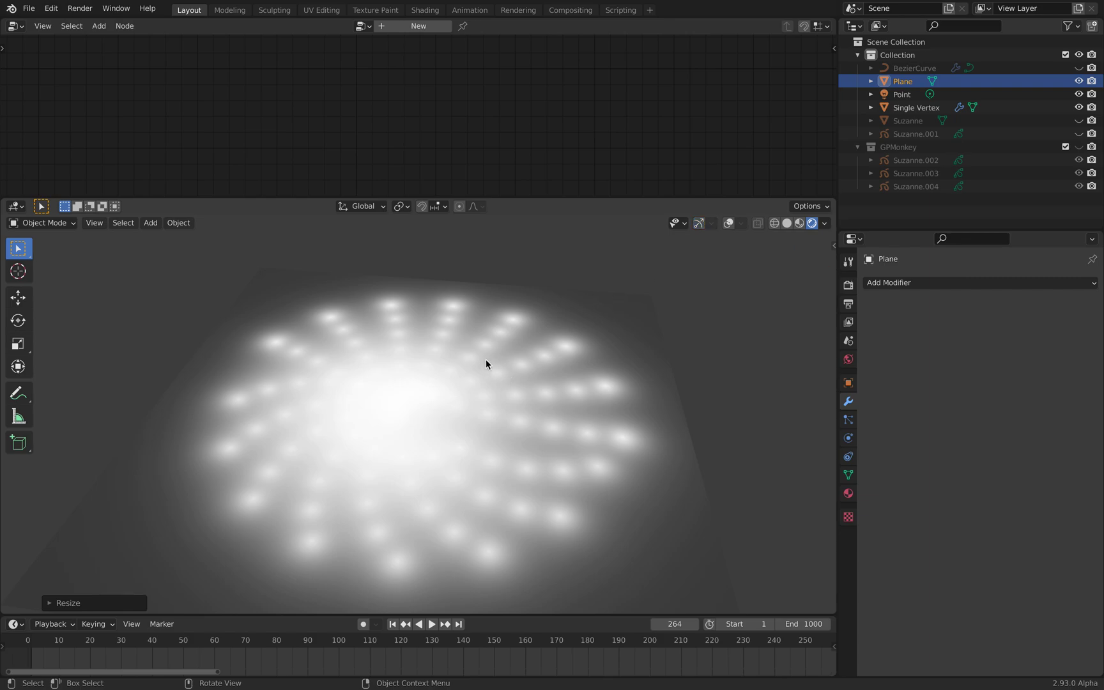
click(699, 224)
click(727, 225)
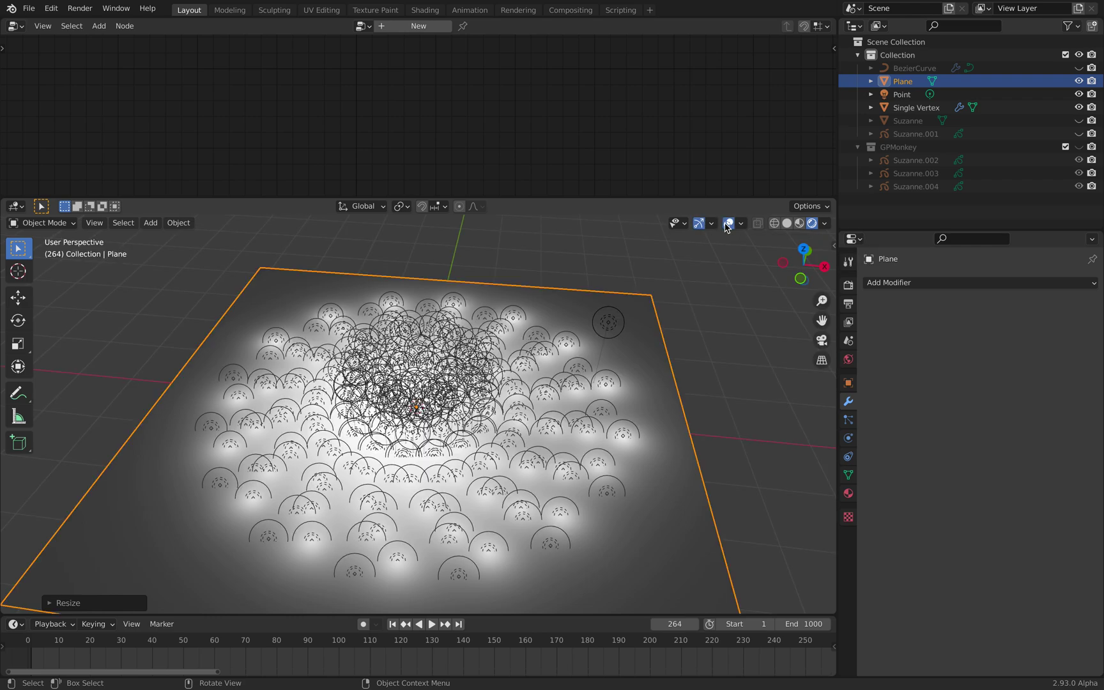
- Return the viewport to solid shading, adjust the viewing angle slightly and save the file
click(787, 222)
middle_drag(600, 345, 563, 362)
key(ctrl+s)
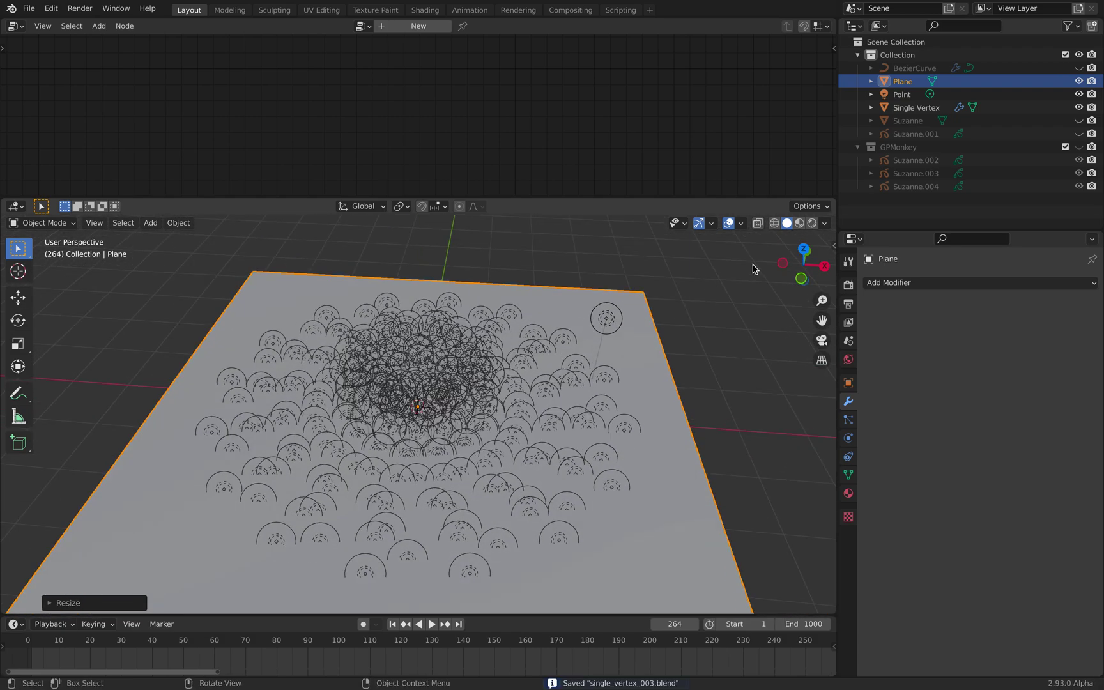
- Select the Single Vertex object and look through its node tree and its particle and physics properties
click(913, 109)
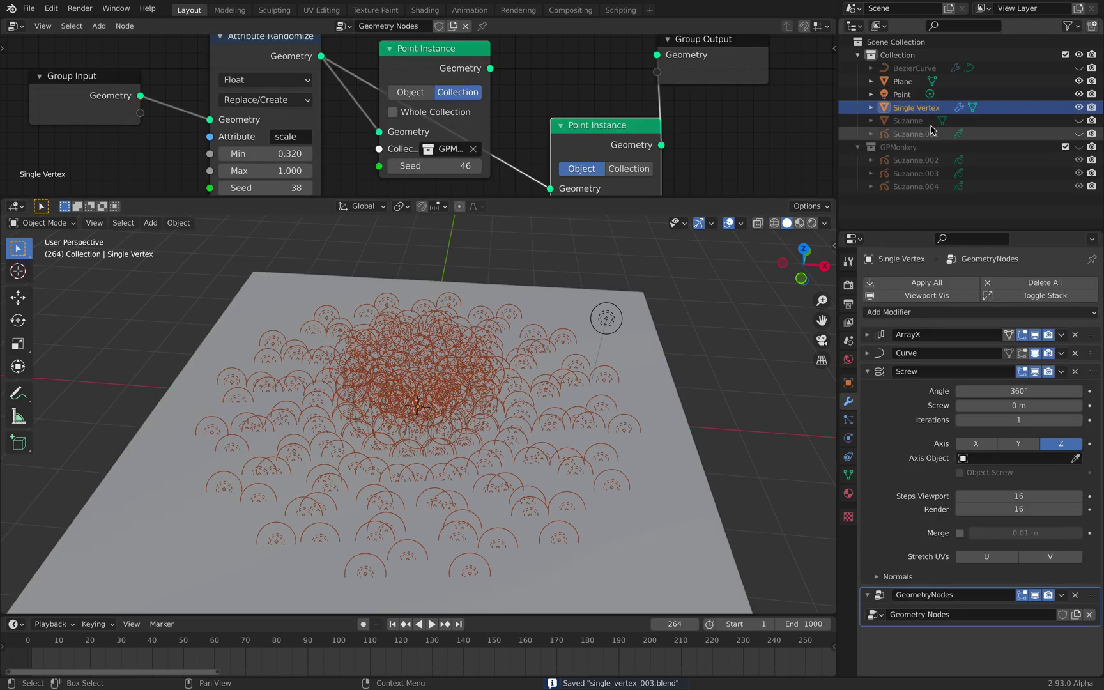
scroll(715, 137, down, 3)
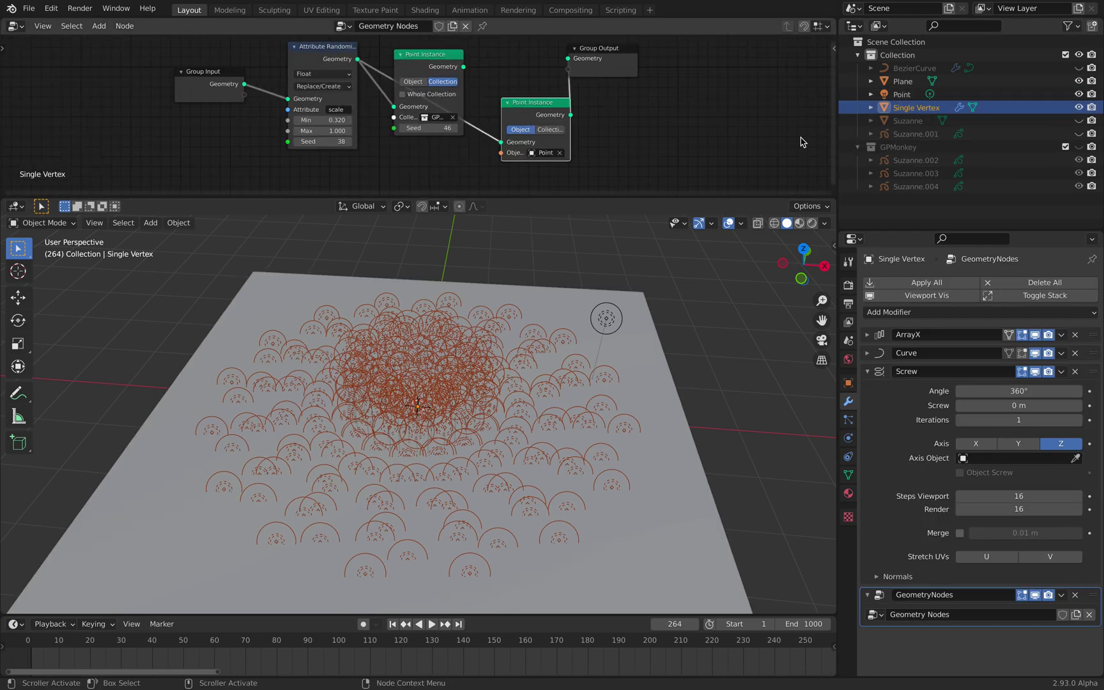
click(852, 474)
click(849, 424)
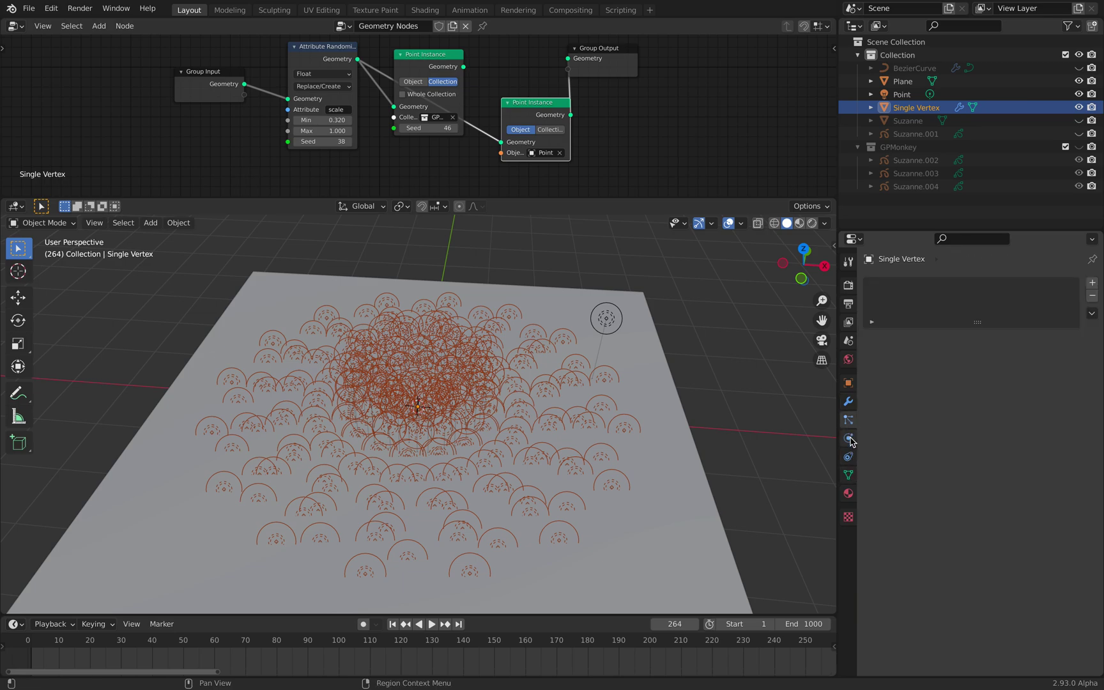
click(849, 439)
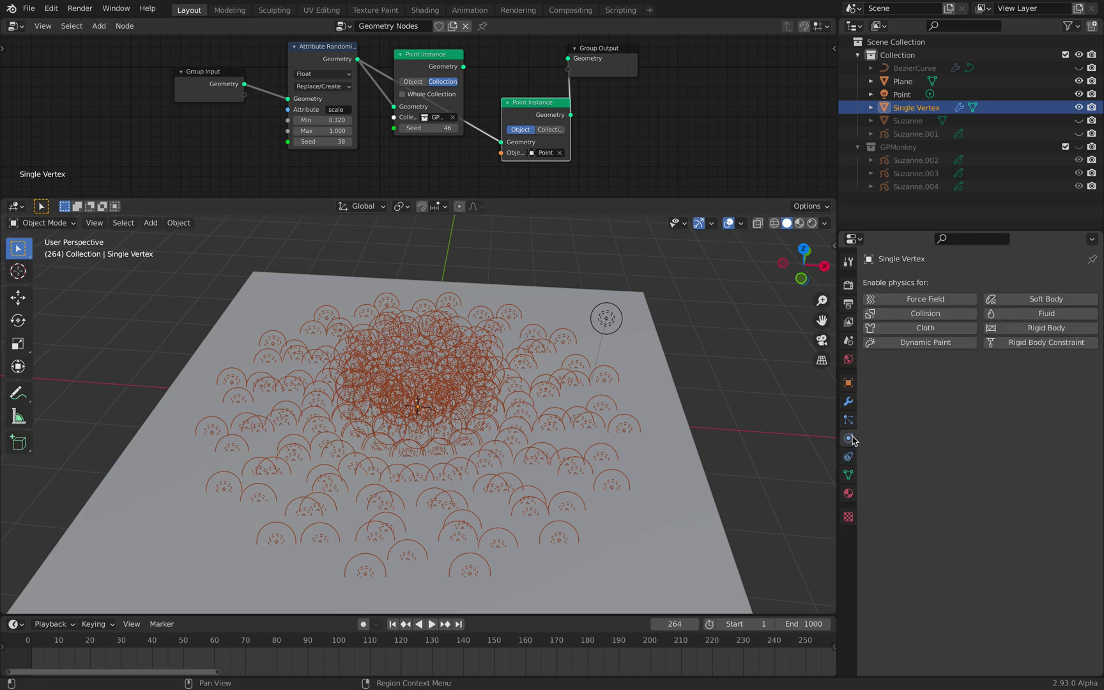
click(848, 401)
click(849, 420)
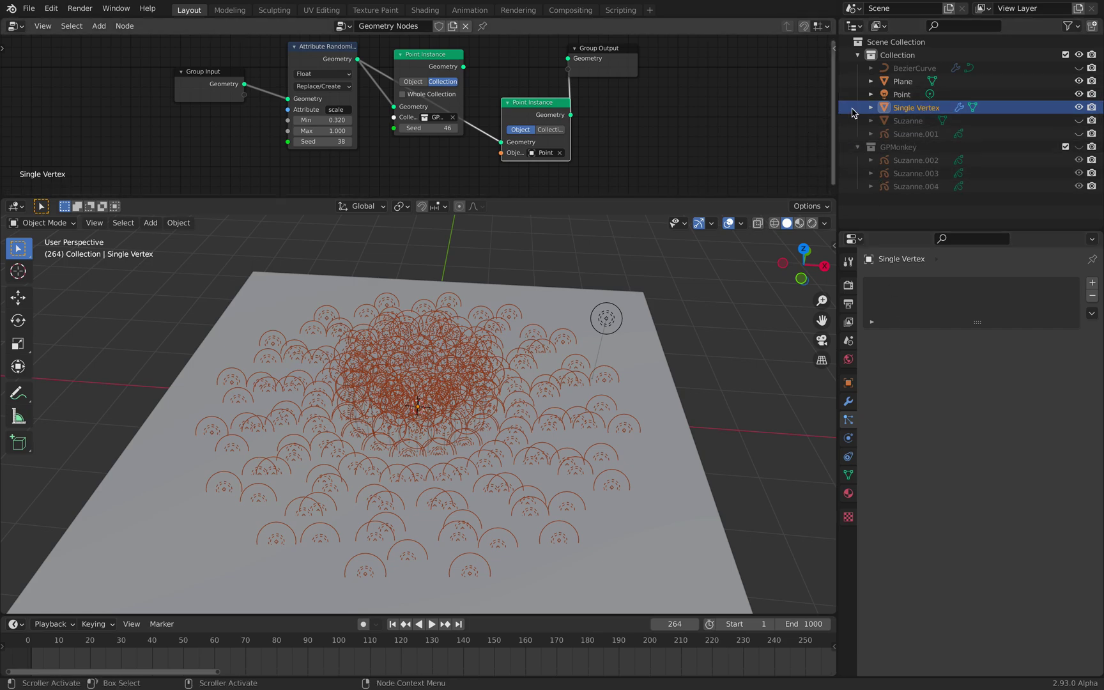
- Enlarge the node editor and rearrange the nodes, placing the light Point Instance before Group Output and the collection Point Instance below
drag(688, 198, 688, 265)
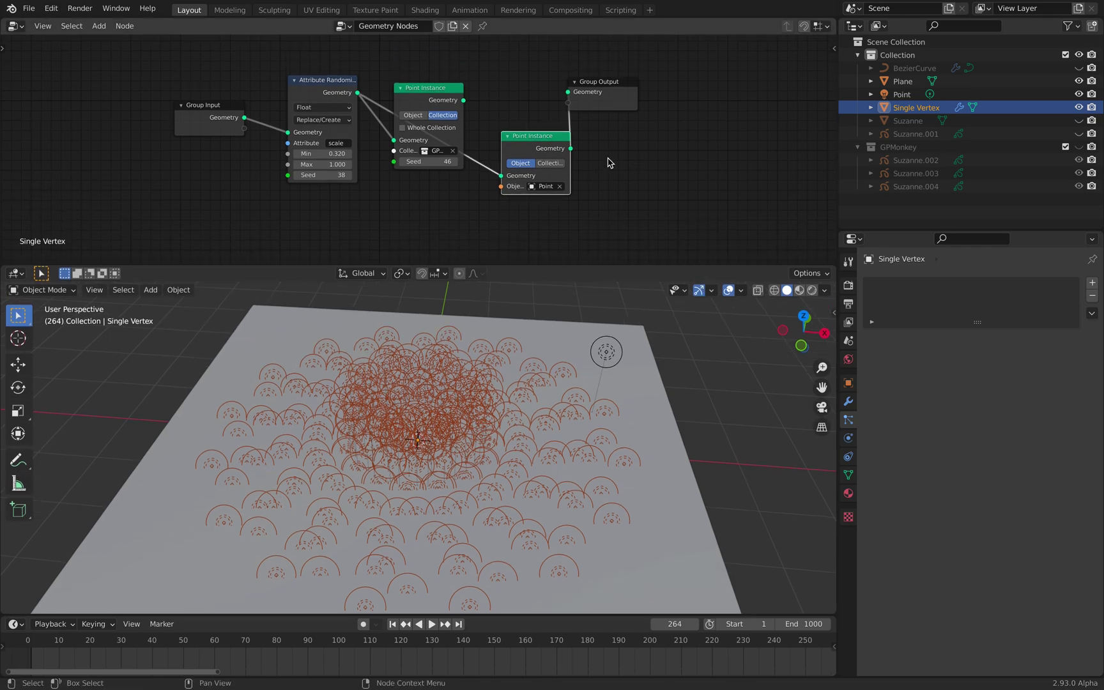
scroll(643, 176, up, 2)
drag(652, 76, 707, 89)
drag(555, 130, 547, 114)
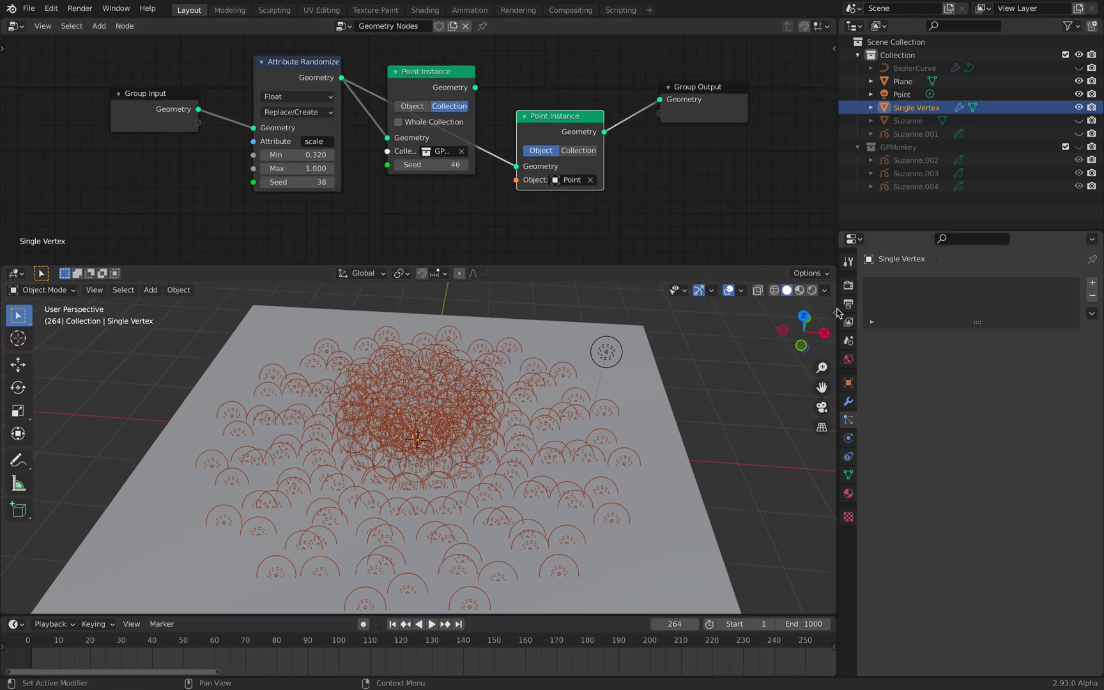
drag(447, 85, 447, 197)
drag(543, 156, 535, 112)
scroll(474, 127, down, 1)
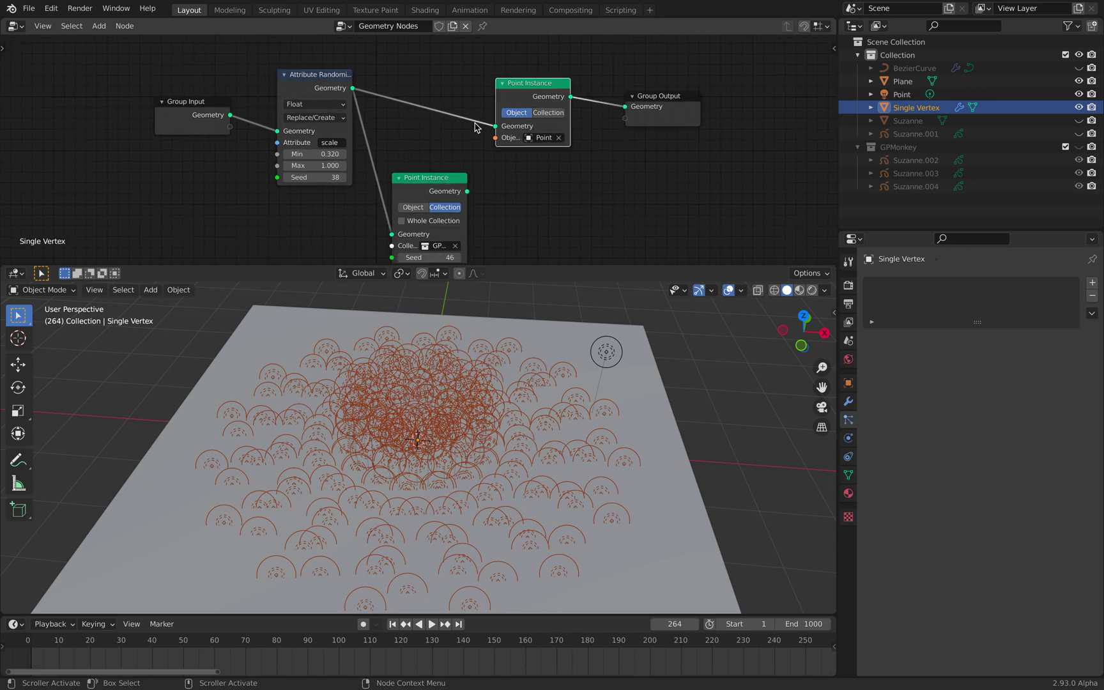
middle_drag(474, 127, 461, 122)
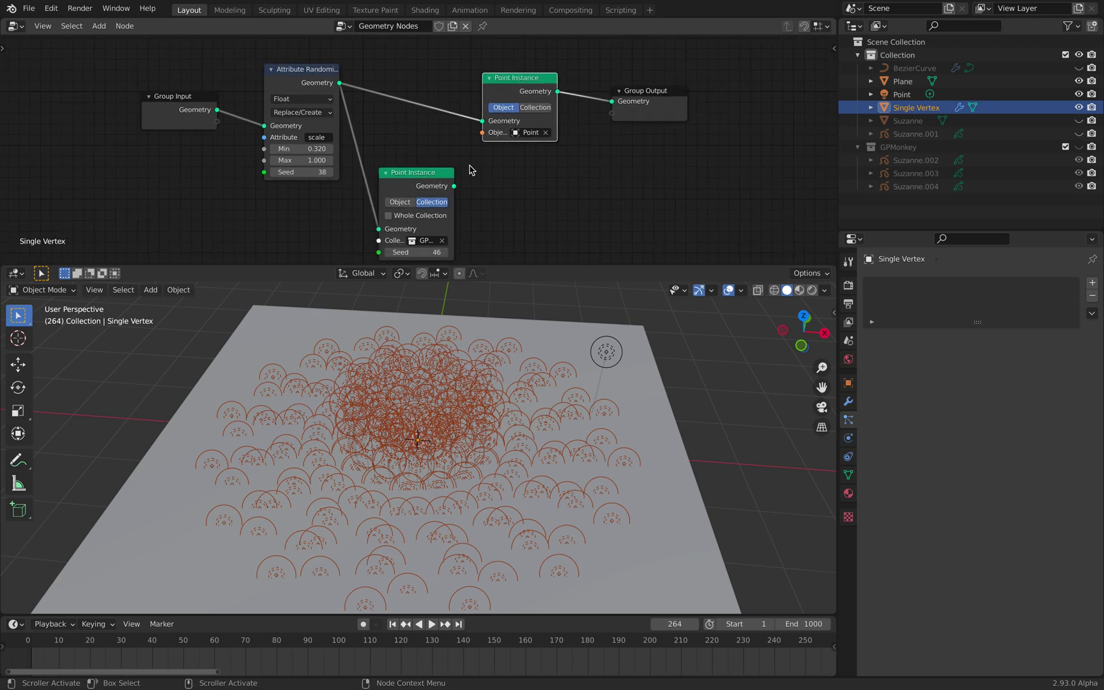
- Select the Point light and examine it from different angles next to its instances
click(902, 94)
middle_drag(604, 355, 611, 342)
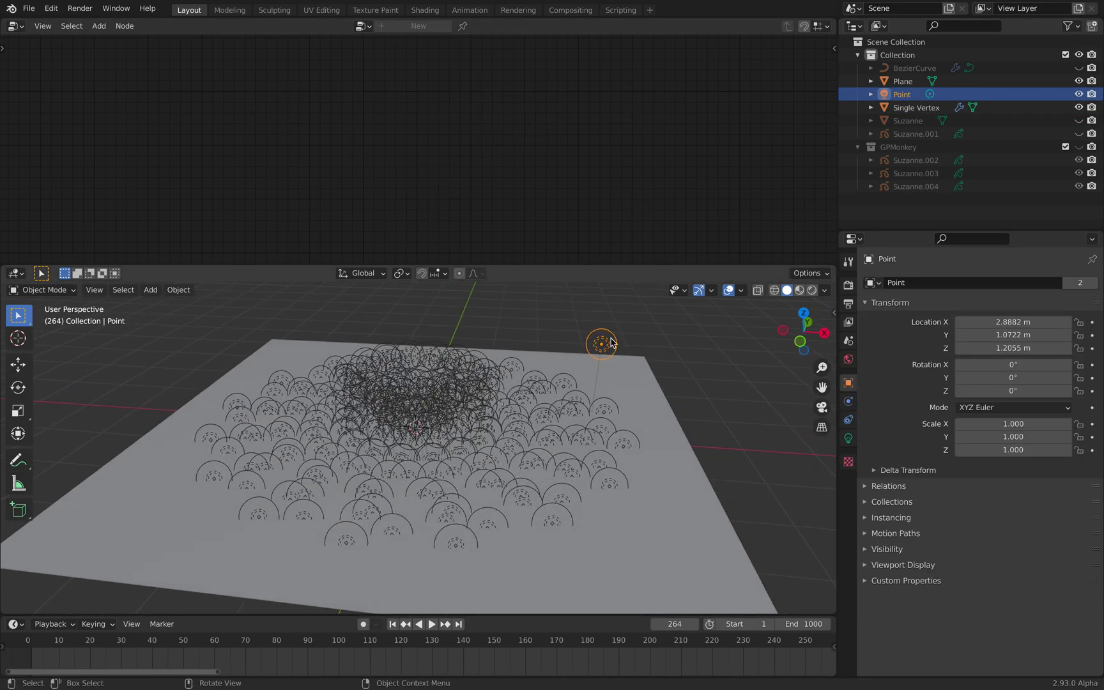
middle_drag(629, 356, 626, 408)
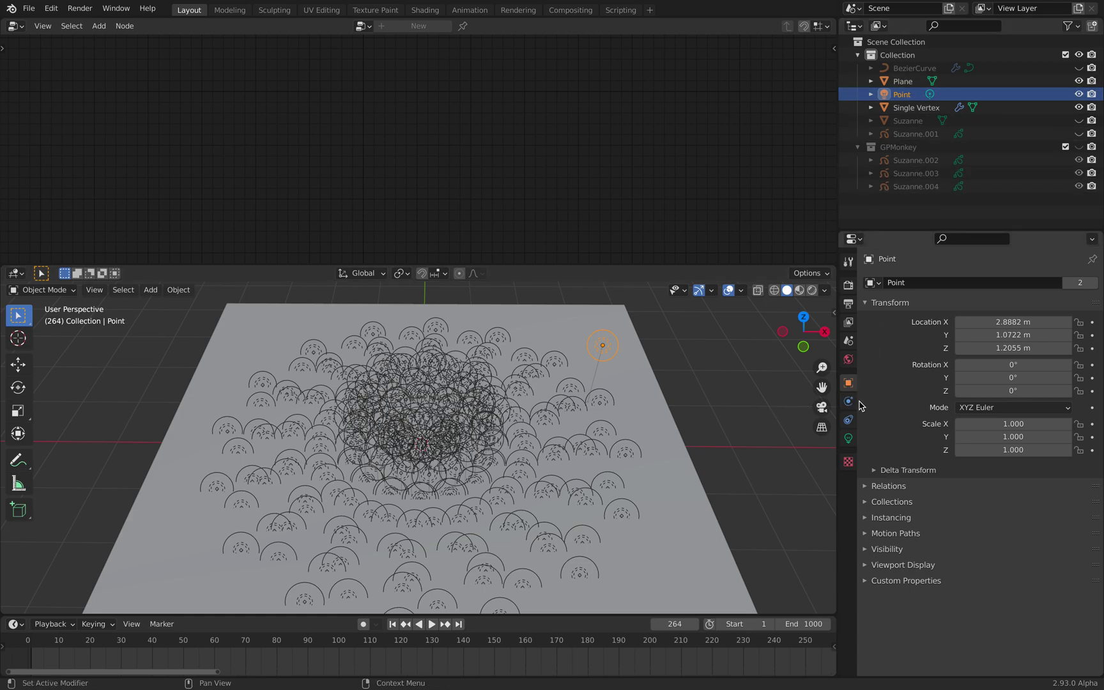
- Set the constant offset distance X of Single Vertex's ArrayX modifier to 1.022 m and show the result in rendered shading
click(916, 109)
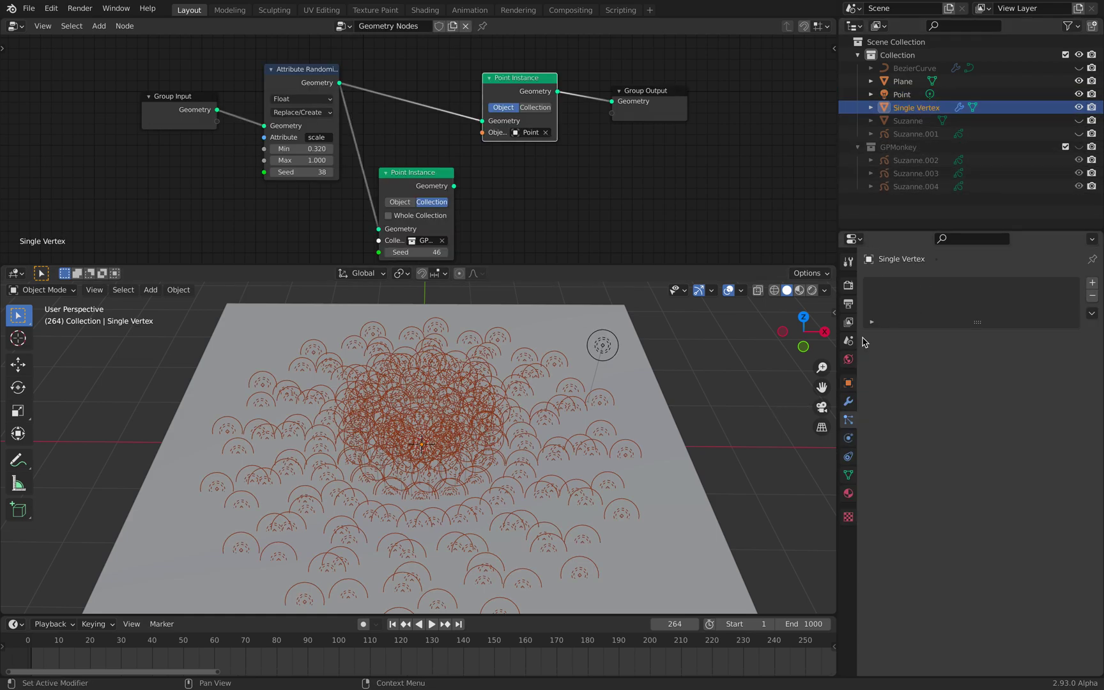
click(848, 401)
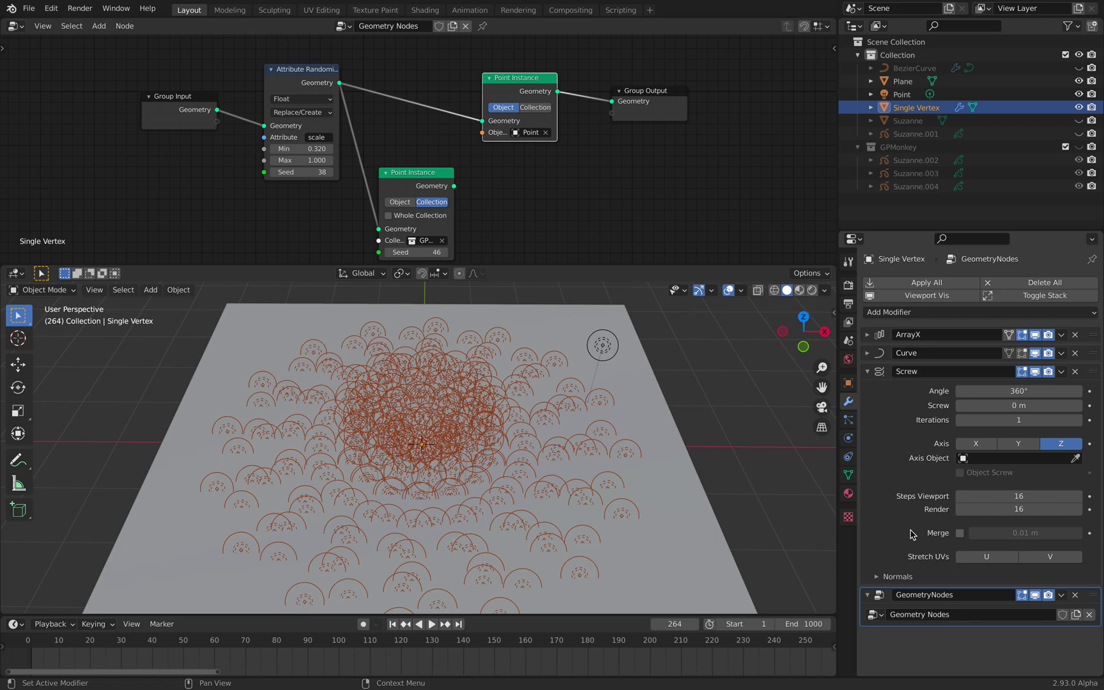
drag(931, 231, 932, 149)
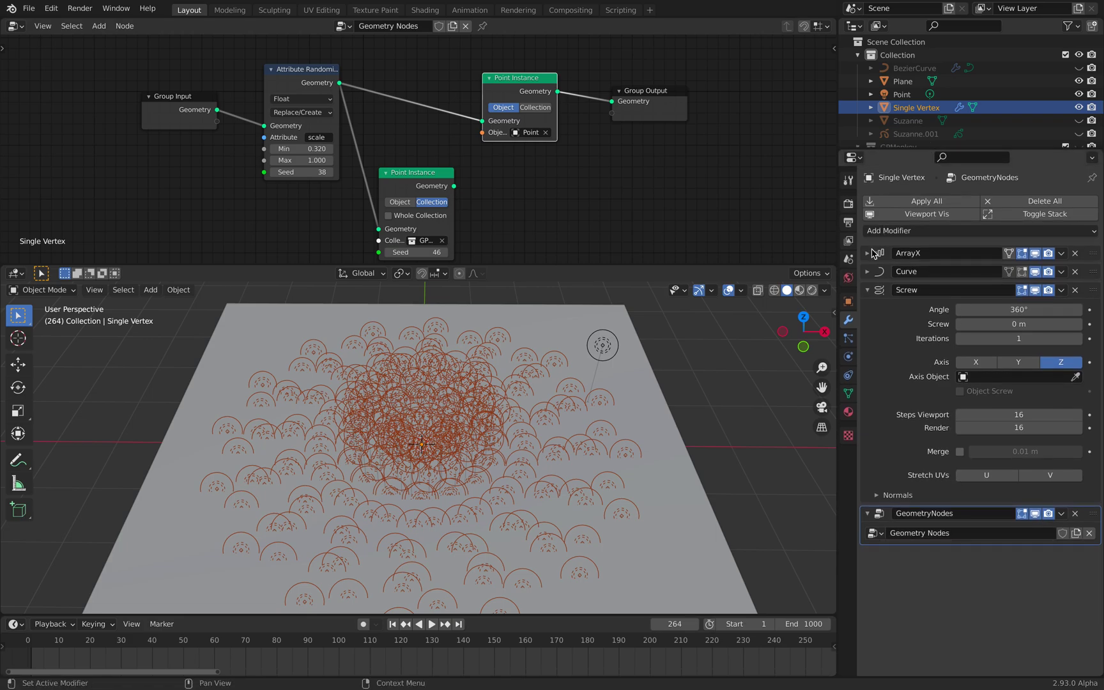
click(867, 253)
drag(1018, 343, 1068, 344)
click(813, 292)
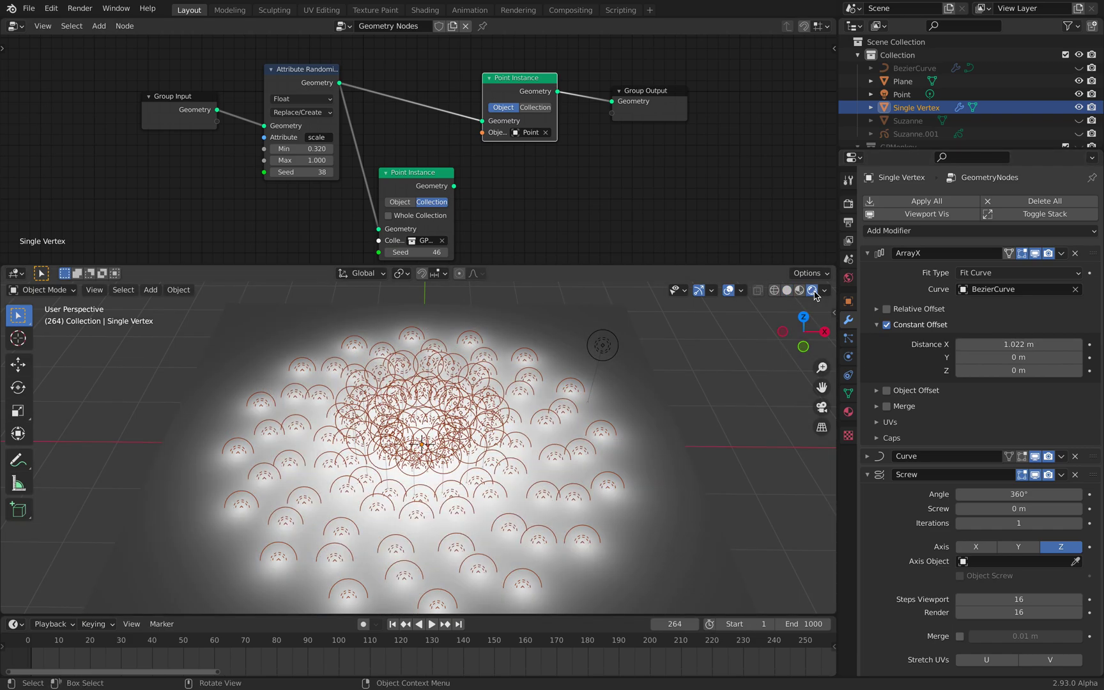